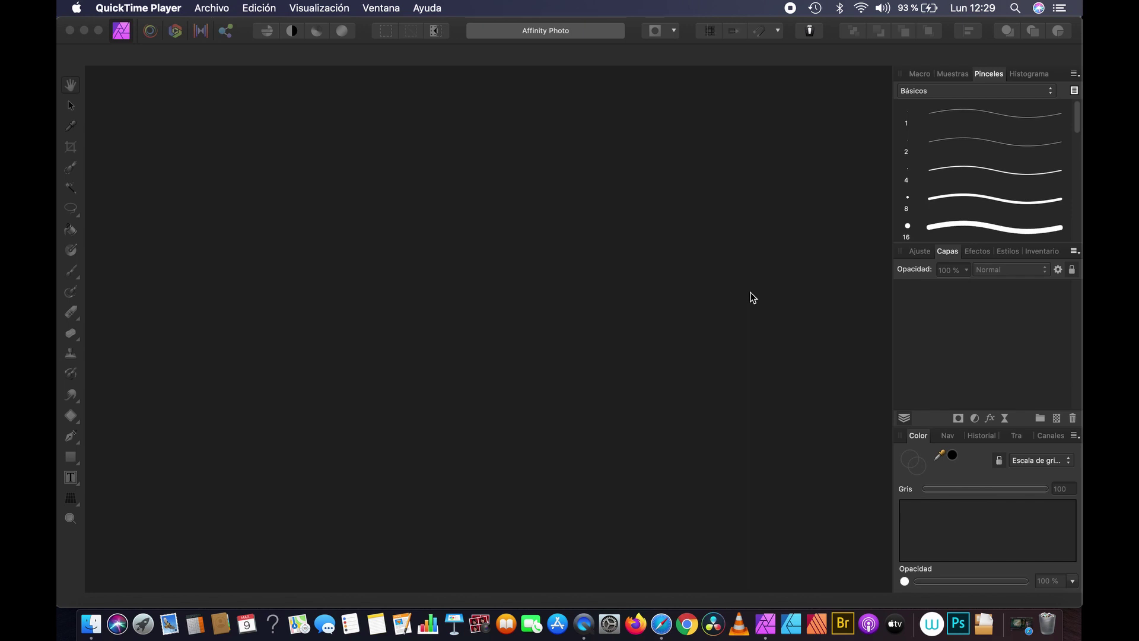
Step: Make the empty Affinity Photo workspace the active application window
{"action": "left_click", "coordinate": [751, 297]}
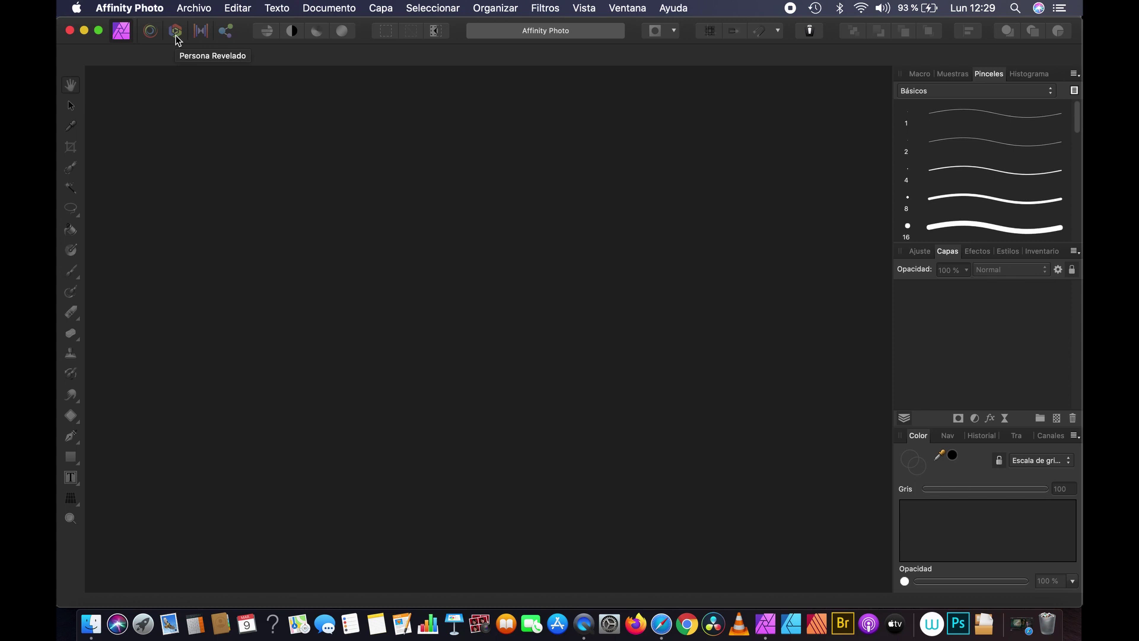
Step: Load _DSC8304.NEF from the EDITAR folder into the Develop persona
{"action": "double_click", "coordinate": [501, 315]}
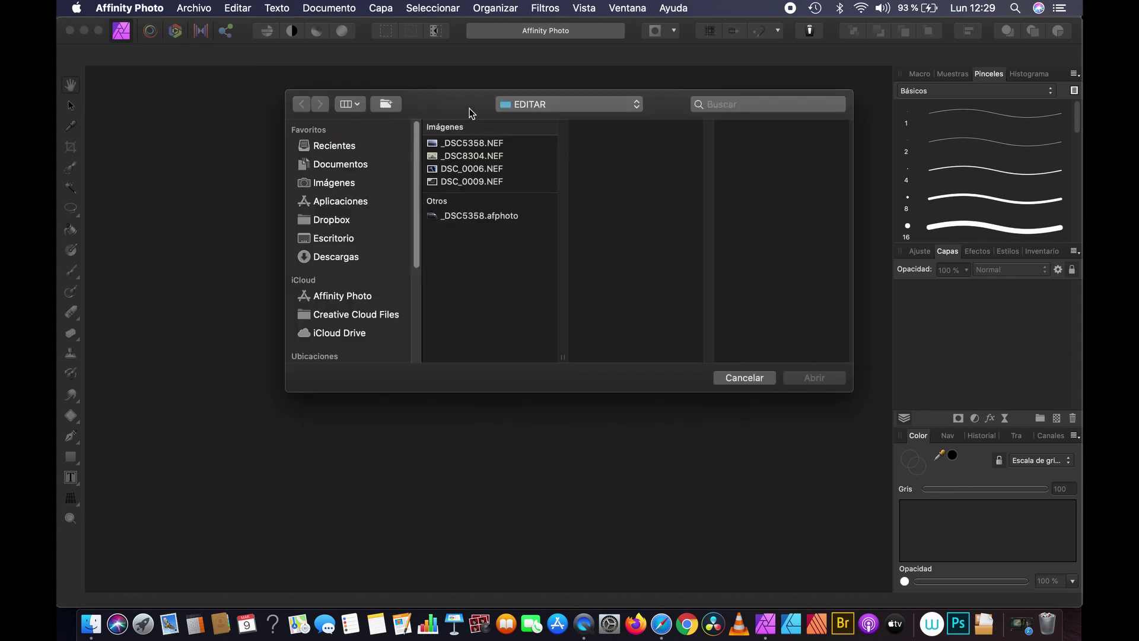
{"action": "left_click", "coordinate": [460, 156]}
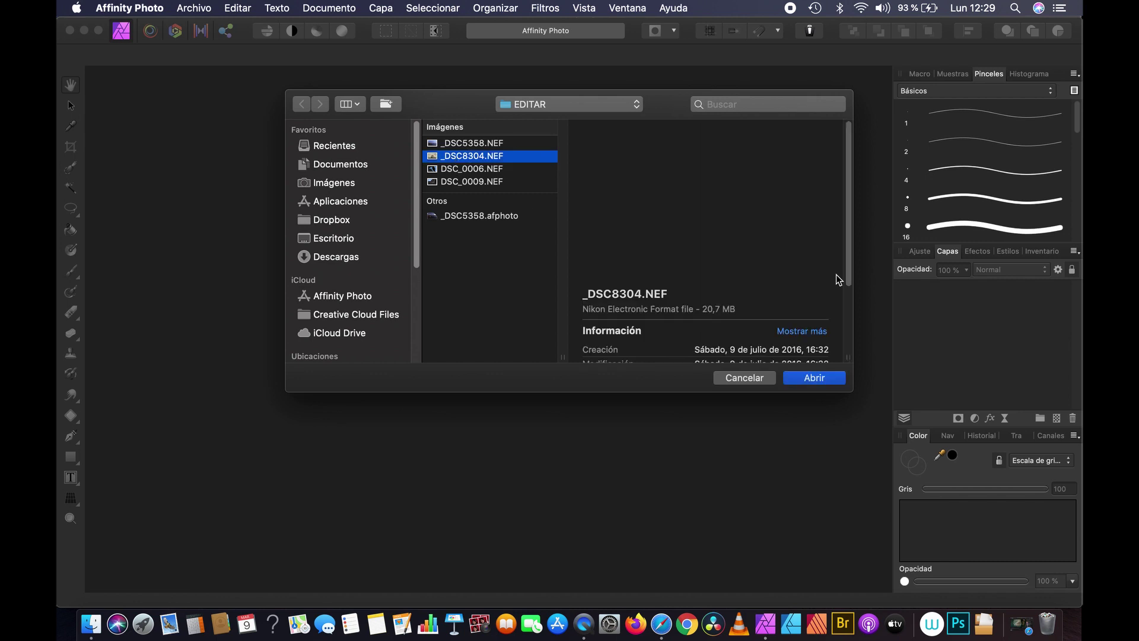
{"action": "left_click", "coordinate": [812, 380]}
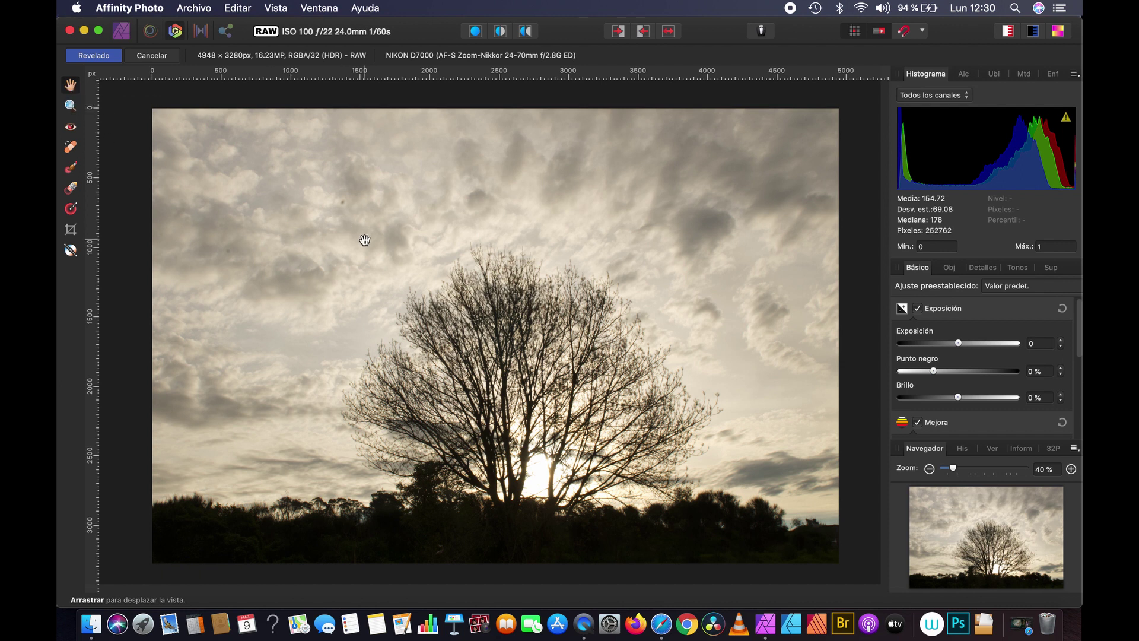
{"action": "scroll", "coordinate": [581, 178], "scroll_direction": "up", "scroll_amount": 2}
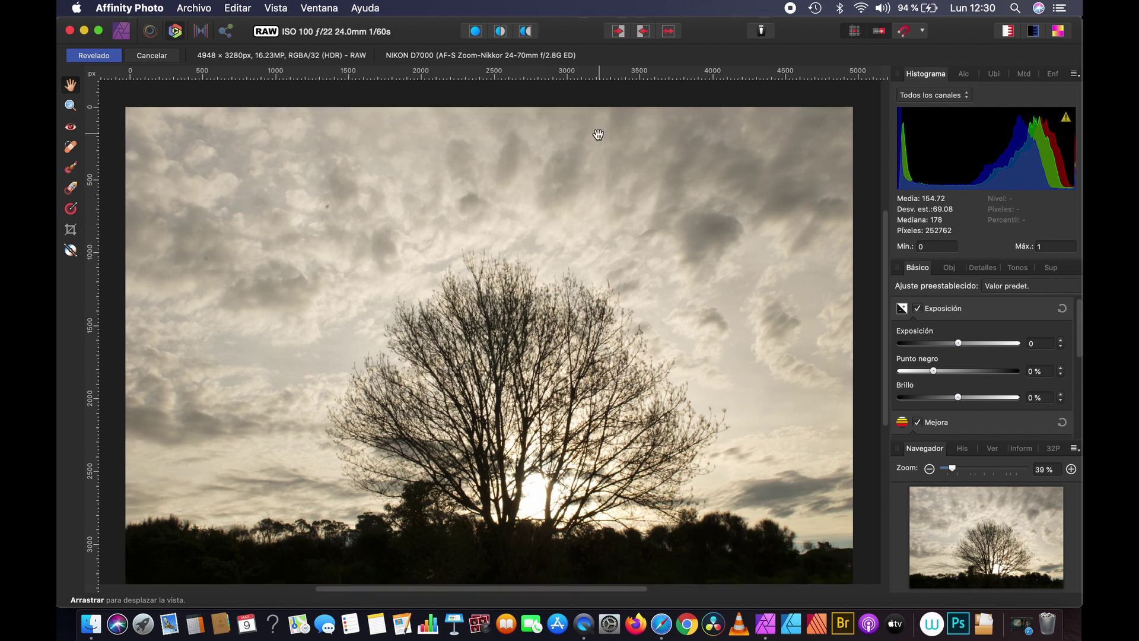
{"action": "scroll", "coordinate": [470, 260], "scroll_direction": "up", "scroll_amount": 5}
{"action": "mouse_move", "coordinate": [583, 255]}
{"action": "left_mouse_down"}
{"action": "mouse_move", "coordinate": [556, 267]}
{"action": "mouse_move", "coordinate": [630, 261]}
{"action": "mouse_move", "coordinate": [593, 297]}
{"action": "mouse_move", "coordinate": [476, 333]}
{"action": "mouse_move", "coordinate": [304, 295]}
{"action": "mouse_move", "coordinate": [651, 285]}
{"action": "mouse_move", "coordinate": [421, 386]}
{"action": "mouse_move", "coordinate": [465, 348]}
{"action": "left_mouse_up"}
{"action": "key", "text": "super+0"}
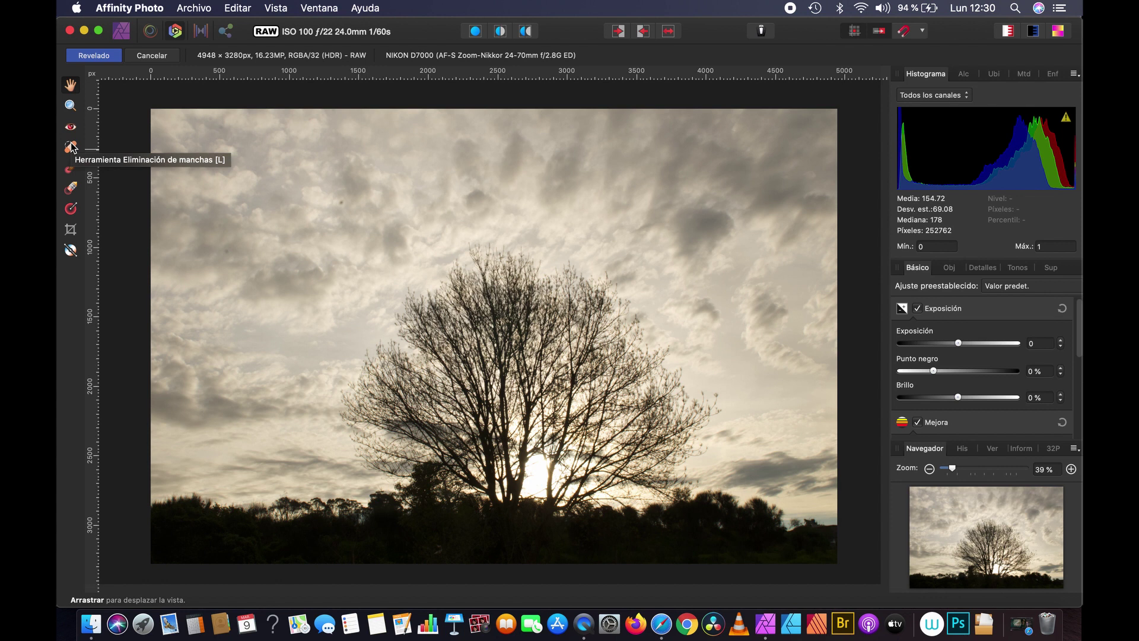
Step: Heal the first dark sky spot with the Blemish Removal Tool at 96 px width
{"action": "left_click", "coordinate": [71, 147]}
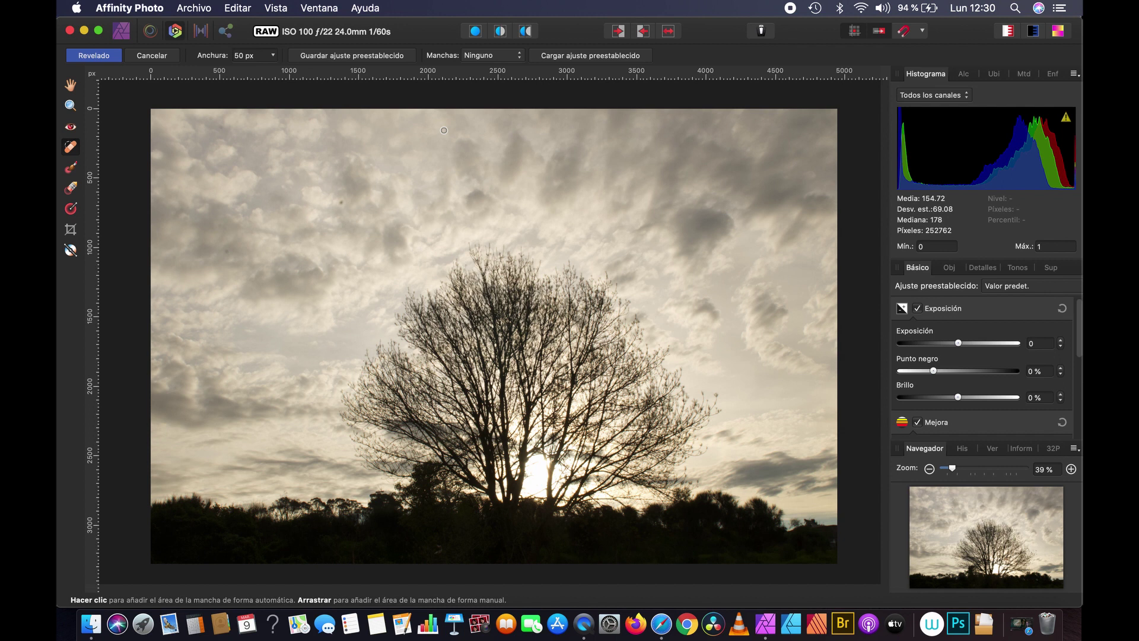
{"action": "scroll", "coordinate": [340, 194], "scroll_direction": "up", "scroll_amount": 3}
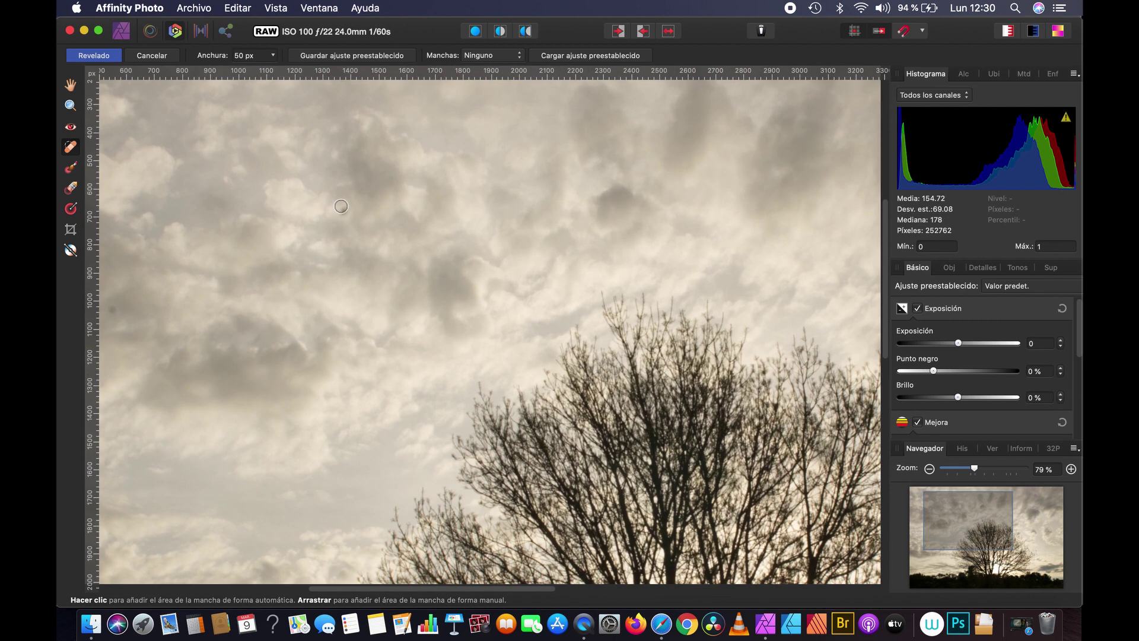
{"action": "scroll", "coordinate": [343, 208], "scroll_direction": "up", "scroll_amount": 2}
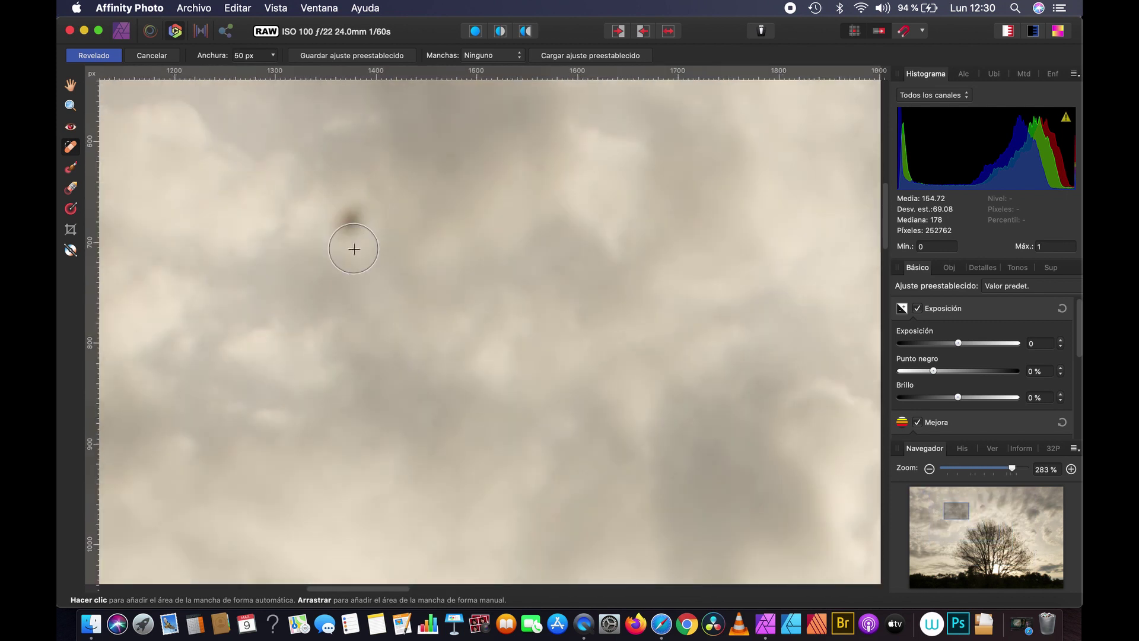
{"action": "scroll", "coordinate": [348, 212], "scroll_direction": "down", "scroll_amount": 1}
{"action": "scroll", "coordinate": [354, 243], "scroll_direction": "up", "scroll_amount": 1}
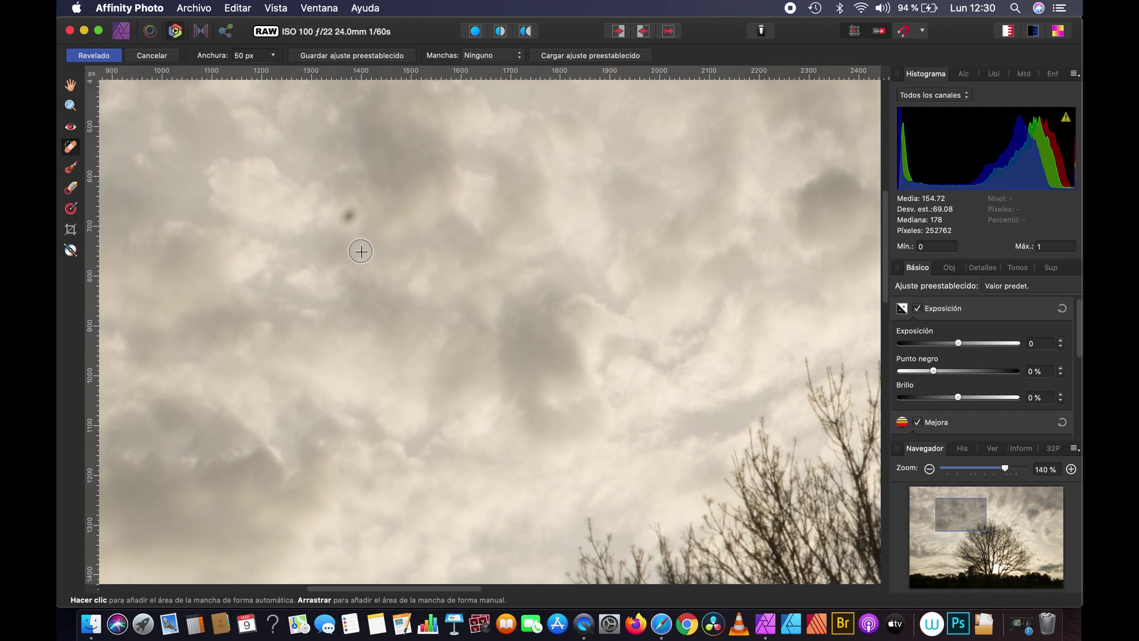
{"action": "left_click", "coordinate": [347, 213]}
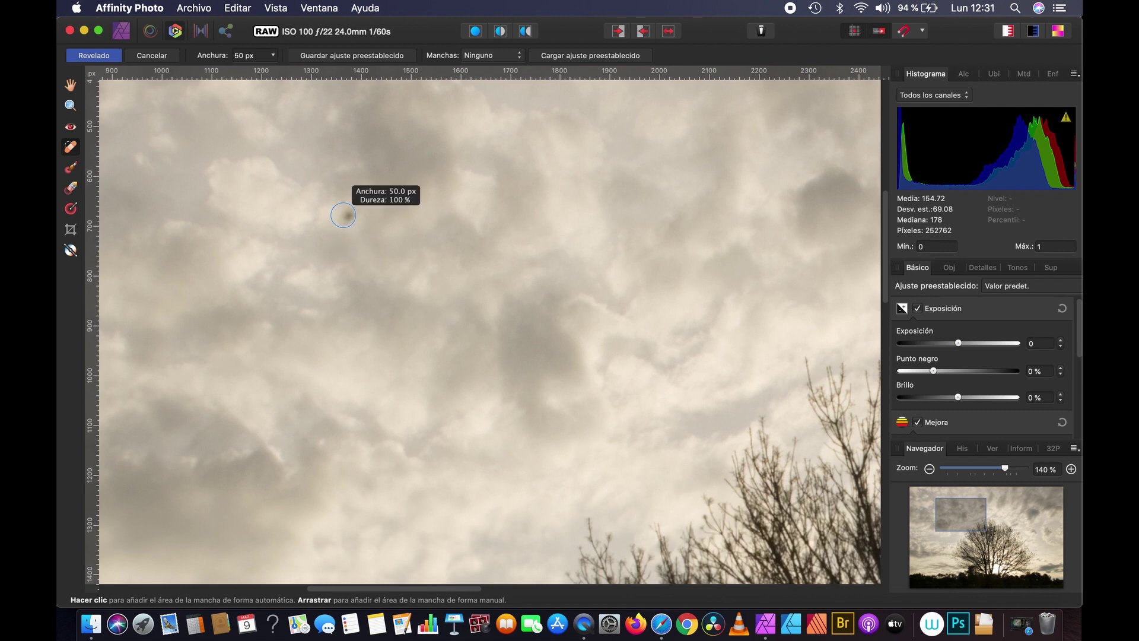
{"action": "left_click_drag", "start_coordinate": [343, 215], "coordinate": [348, 217]}
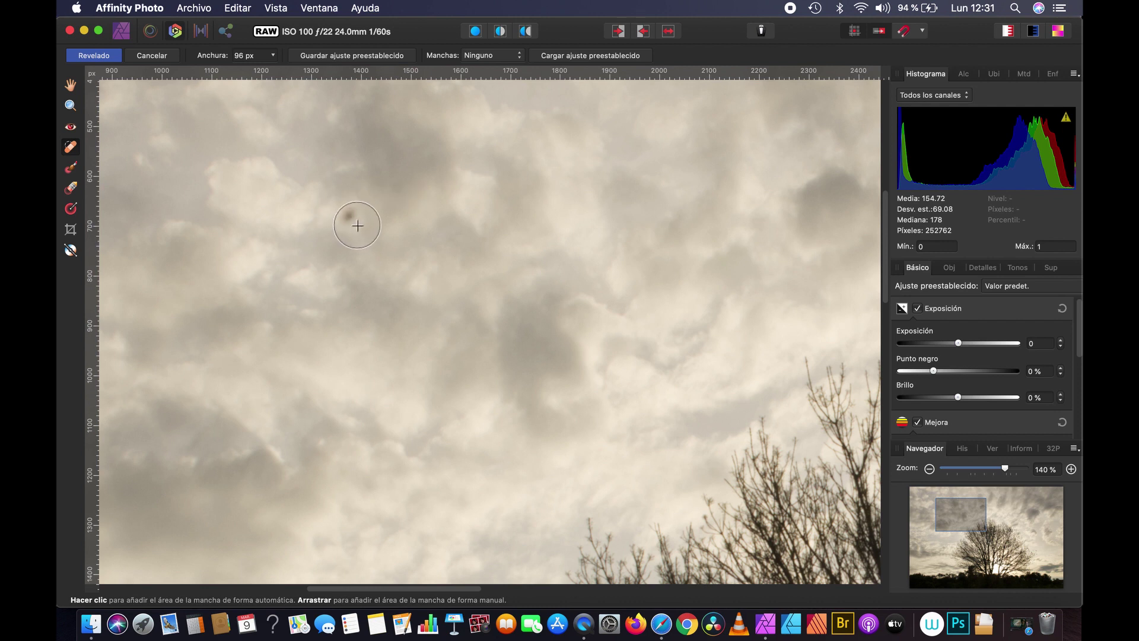
{"action": "left_click", "coordinate": [348, 216]}
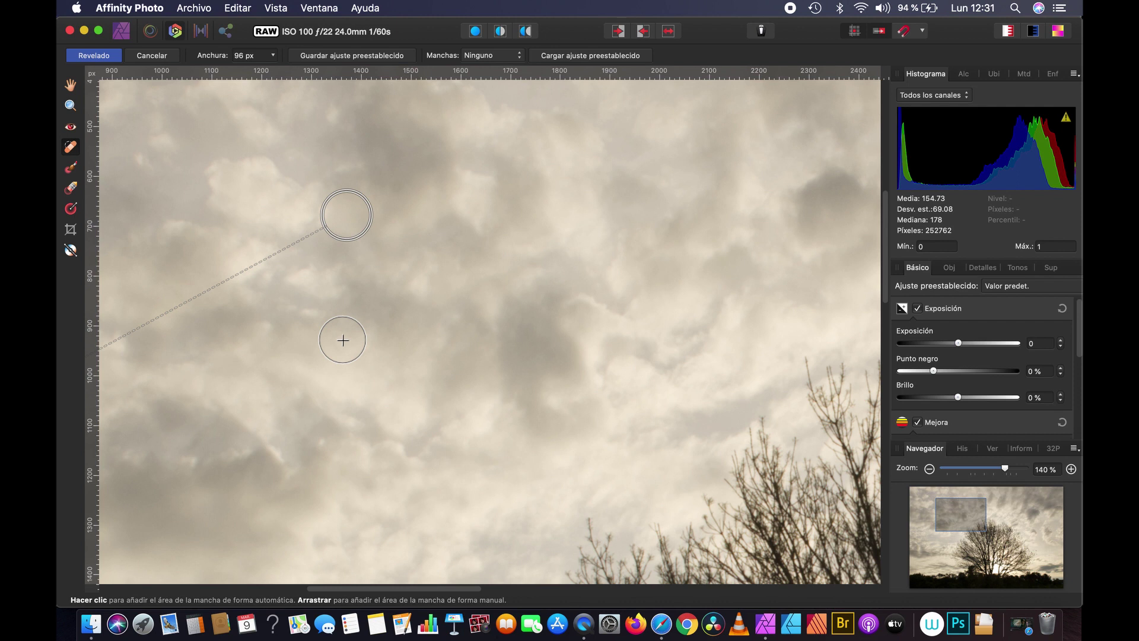
Step: Heal another dark cloud spot, taking its source from a nearer sky patch
{"action": "scroll", "coordinate": [342, 341], "scroll_direction": "down", "scroll_amount": 3}
{"action": "scroll", "coordinate": [339, 339], "scroll_direction": "down", "scroll_amount": 3}
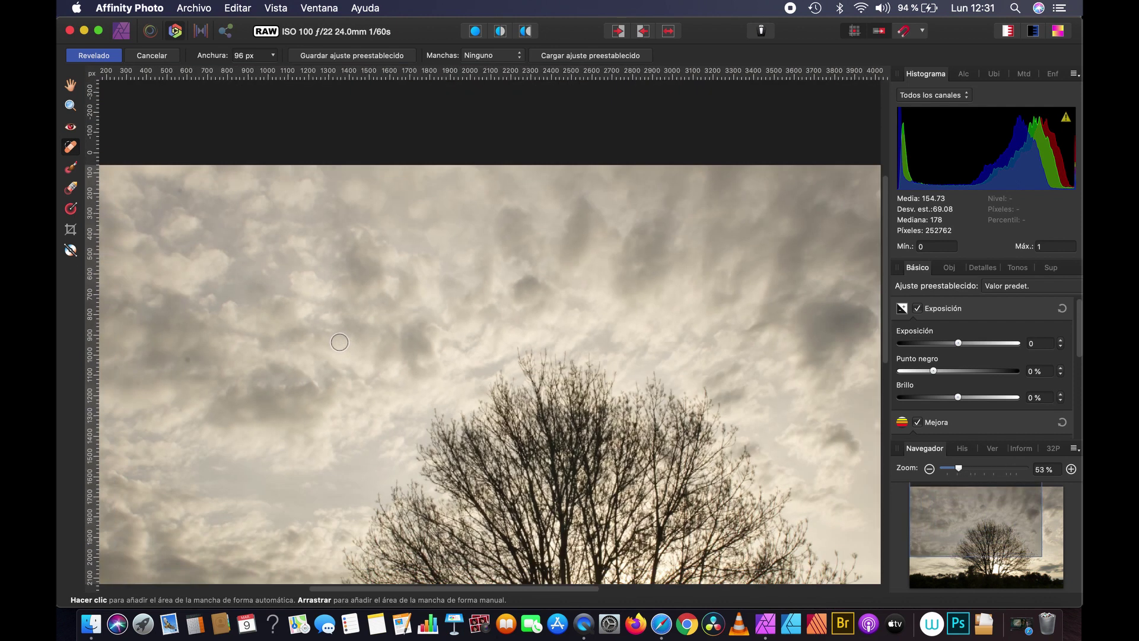
{"action": "scroll", "coordinate": [335, 347], "scroll_direction": "down", "scroll_amount": 3}
{"action": "scroll", "coordinate": [348, 350], "scroll_direction": "left", "scroll_amount": 5}
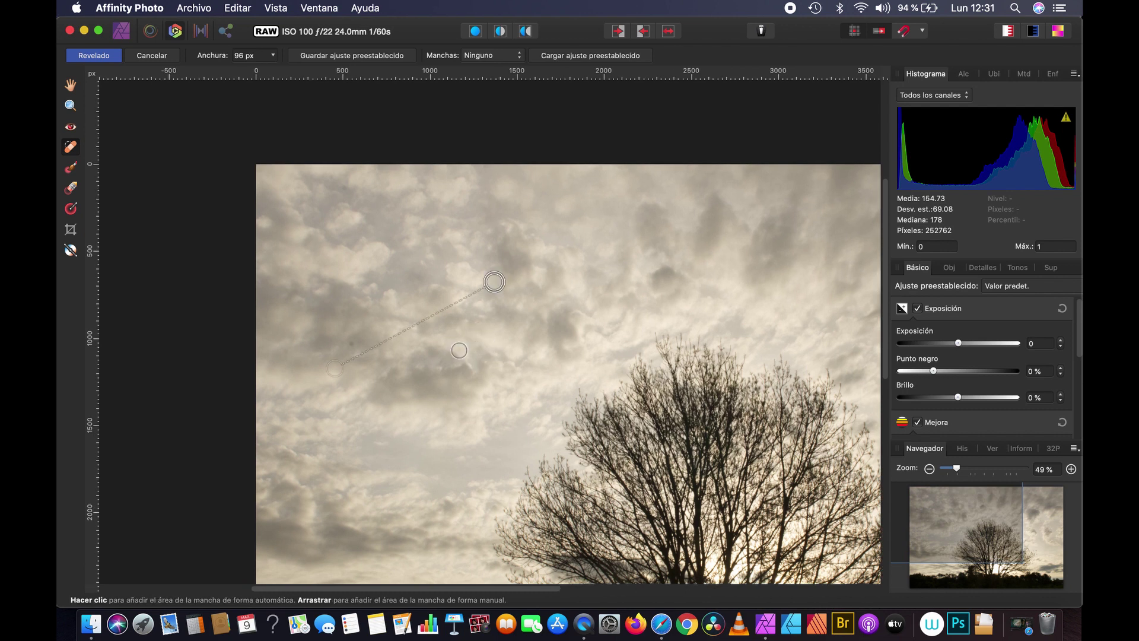
{"action": "scroll", "coordinate": [505, 307], "scroll_direction": "up", "scroll_amount": 5}
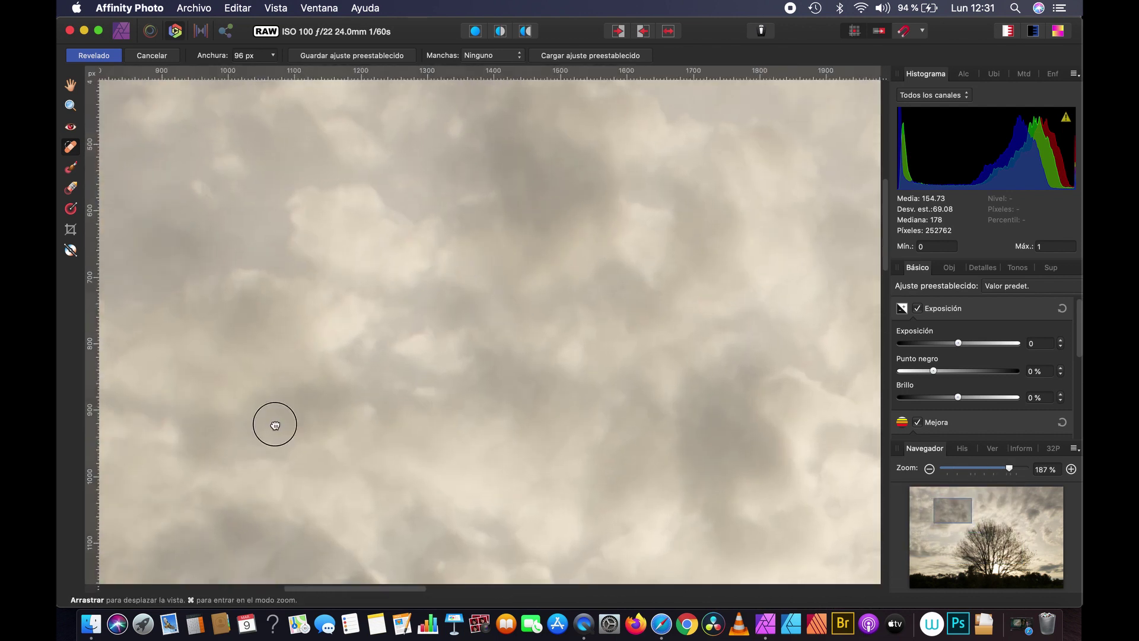
{"action": "left_click_drag", "start_coordinate": [353, 422], "coordinate": [699, 402]}
{"action": "scroll", "coordinate": [458, 279], "scroll_direction": "down", "scroll_amount": 3}
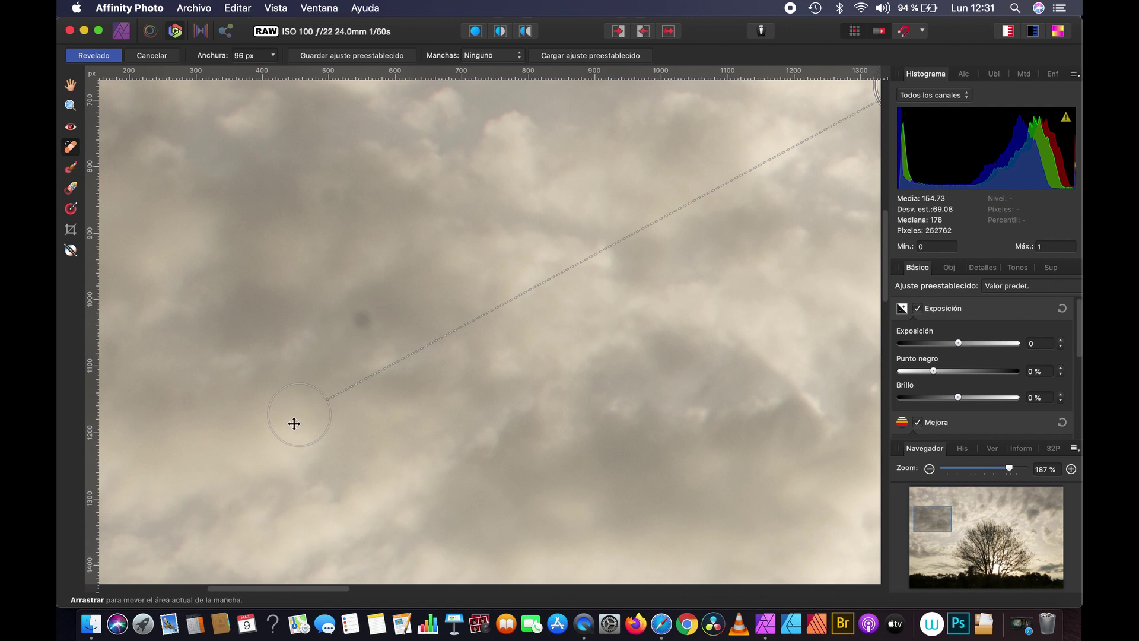
{"action": "left_click", "coordinate": [353, 320]}
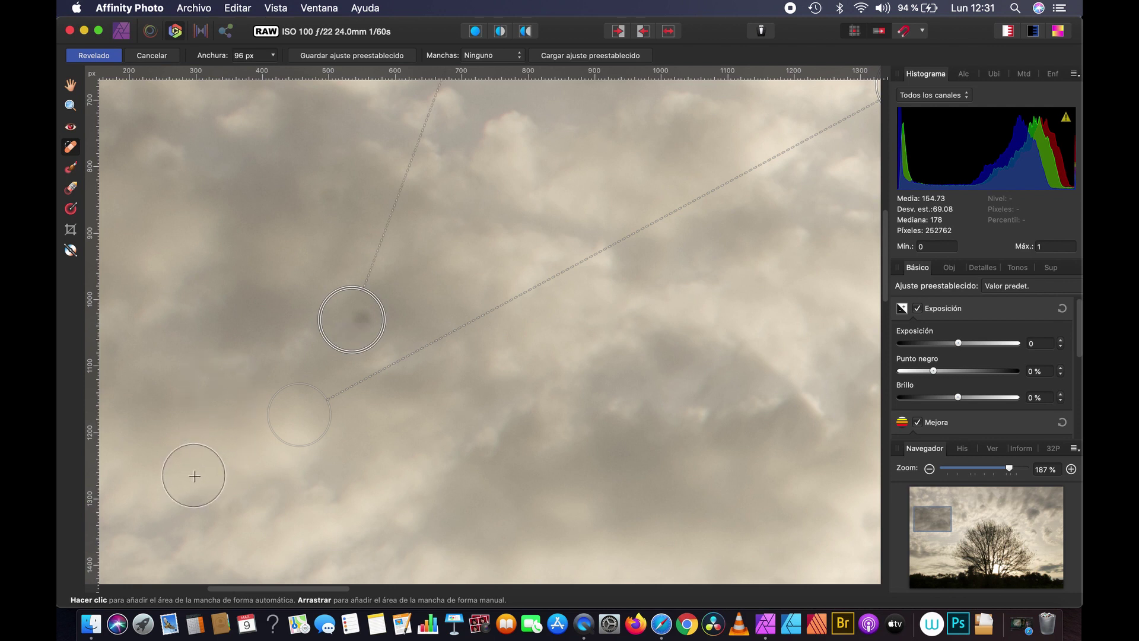
{"action": "scroll", "coordinate": [442, 359], "scroll_direction": "down", "scroll_amount": 5}
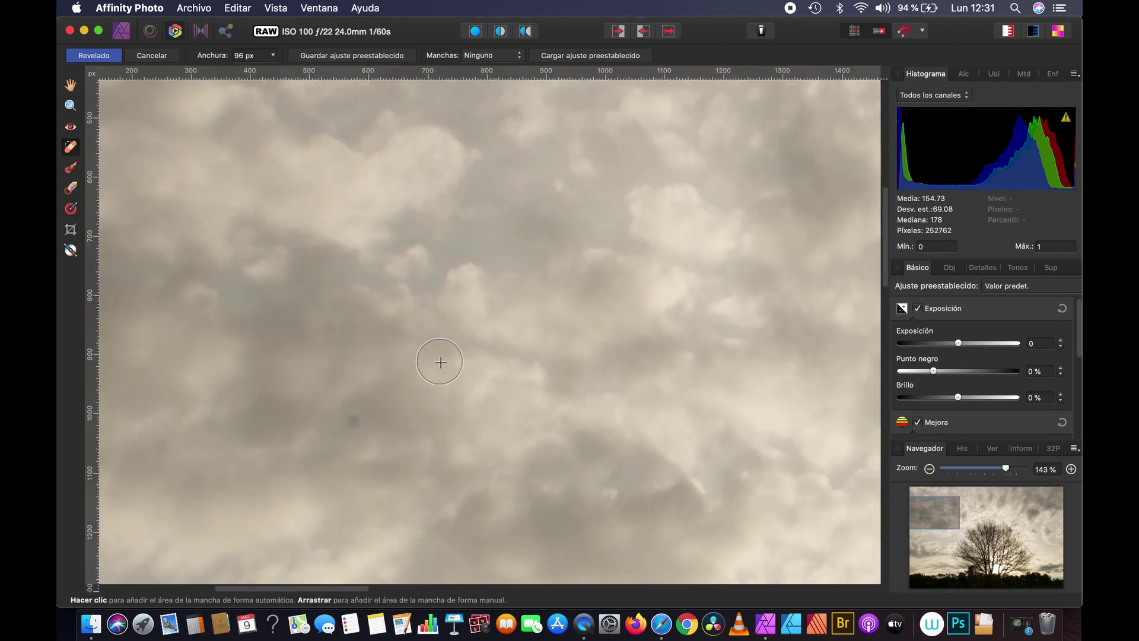
{"action": "scroll", "coordinate": [501, 308], "scroll_direction": "up", "scroll_amount": 5}
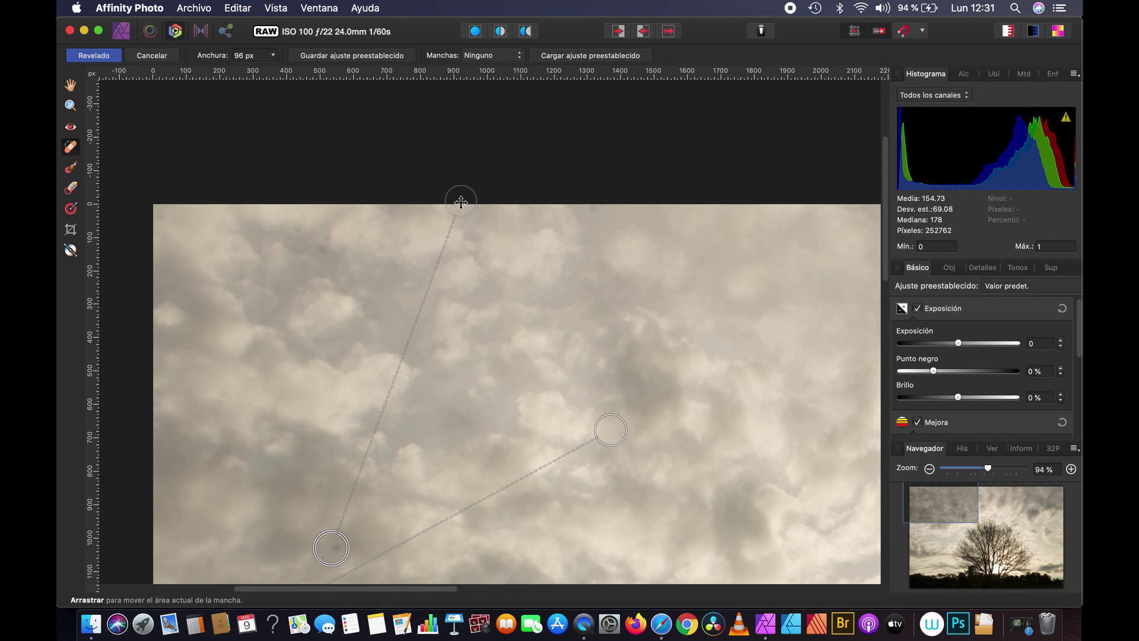
{"action": "mouse_move", "coordinate": [461, 202]}
{"action": "left_mouse_down"}
{"action": "mouse_move", "coordinate": [372, 492]}
{"action": "mouse_move", "coordinate": [504, 401]}
{"action": "left_mouse_up"}
Step: Move the heal source closer and heal three more sky spots with a 56 px brush
{"action": "scroll", "coordinate": [504, 400], "scroll_direction": "up", "scroll_amount": 3}
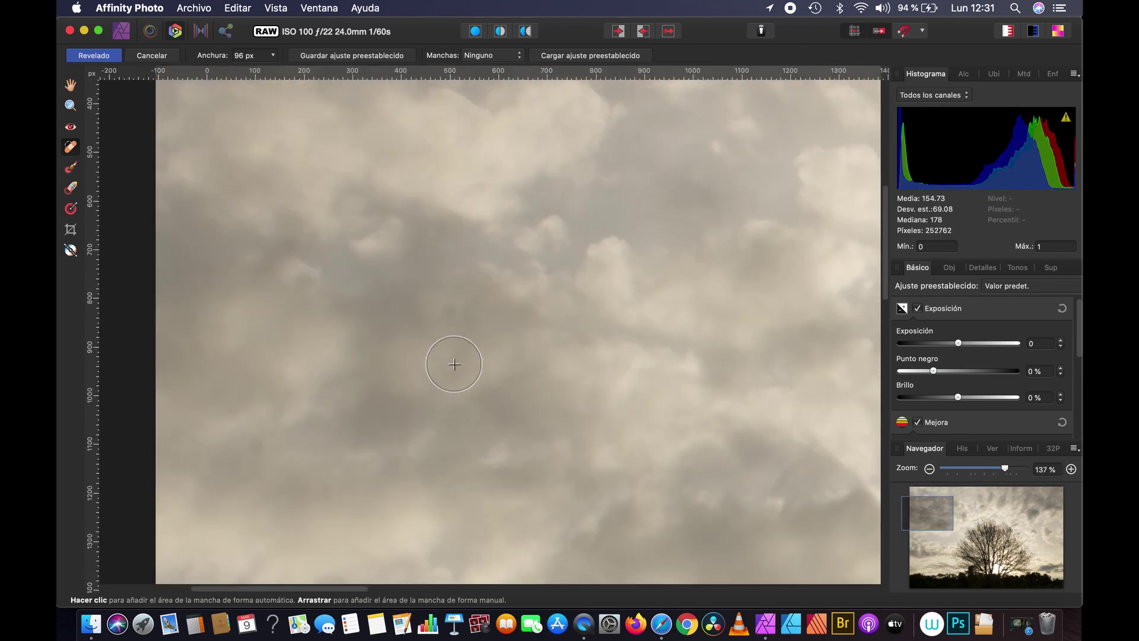
{"action": "scroll", "coordinate": [453, 364], "scroll_direction": "up", "scroll_amount": 3}
{"action": "left_click_drag", "start_coordinate": [498, 314], "coordinate": [544, 366]}
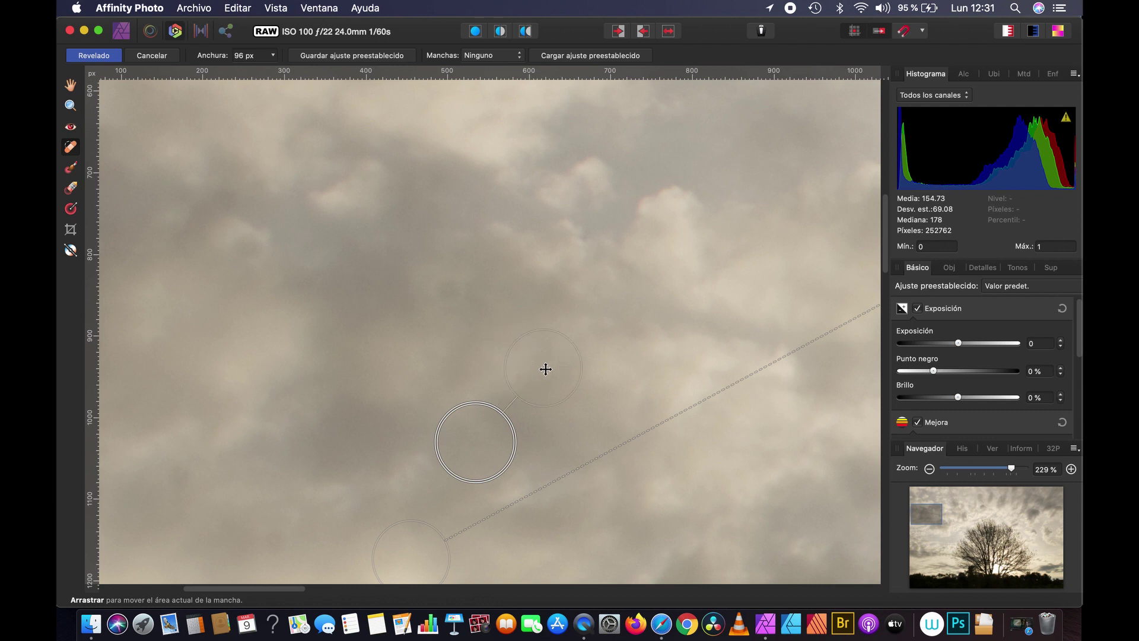
{"action": "left_click_drag", "start_coordinate": [449, 296], "coordinate": [442, 296]}
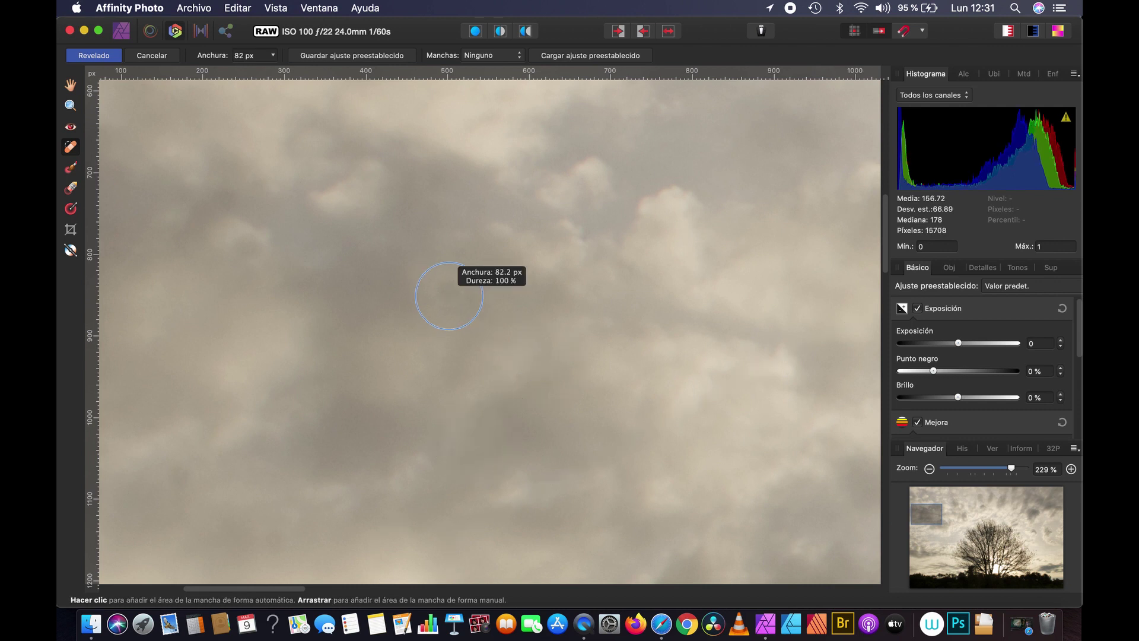
{"action": "left_click", "coordinate": [443, 292]}
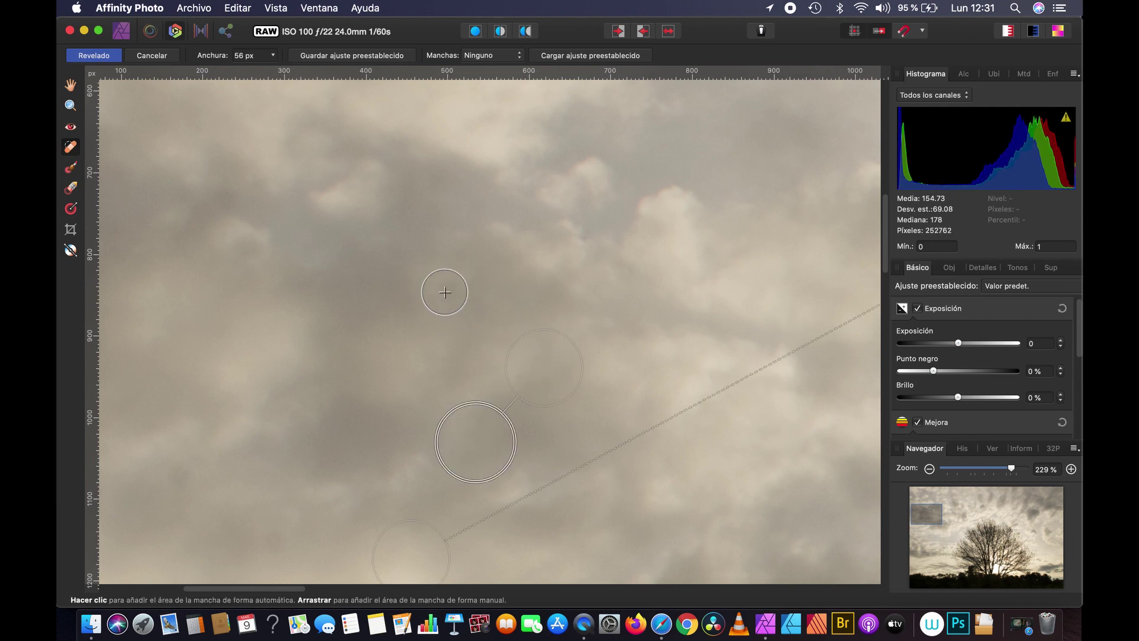
{"action": "left_click", "coordinate": [438, 337]}
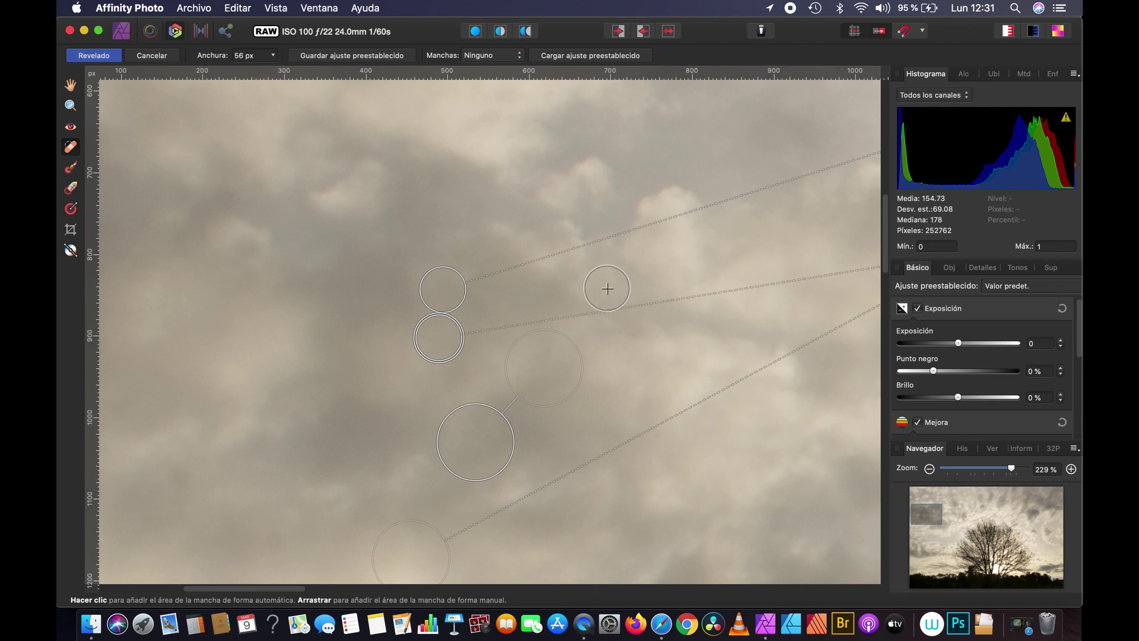
{"action": "left_click_drag", "start_coordinate": [415, 302], "coordinate": [572, 405]}
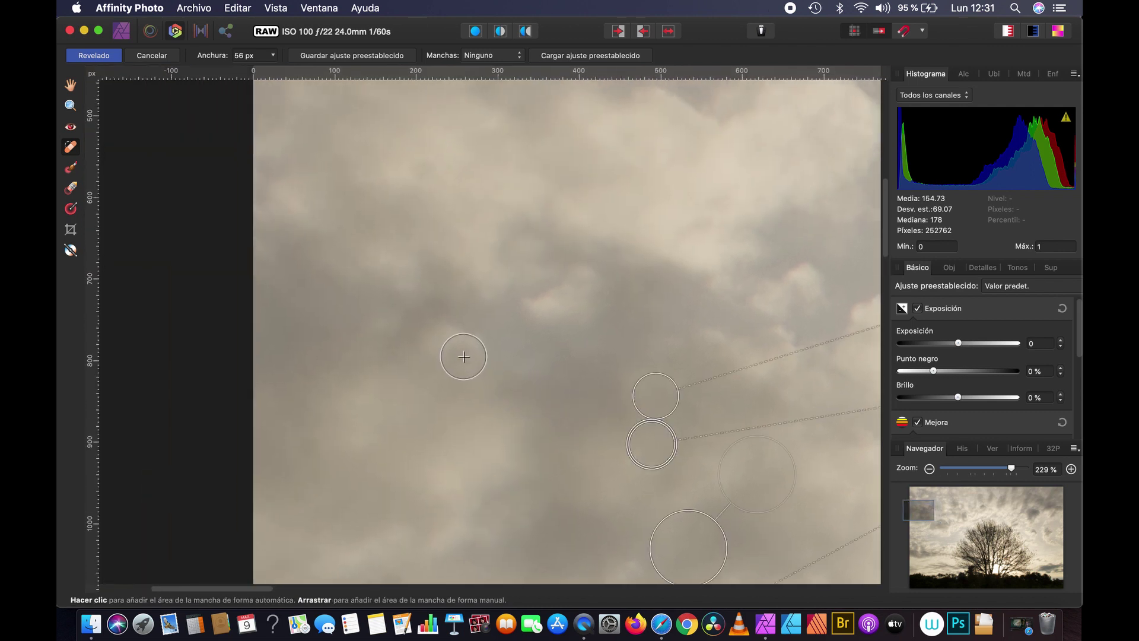
{"action": "left_click", "coordinate": [459, 354]}
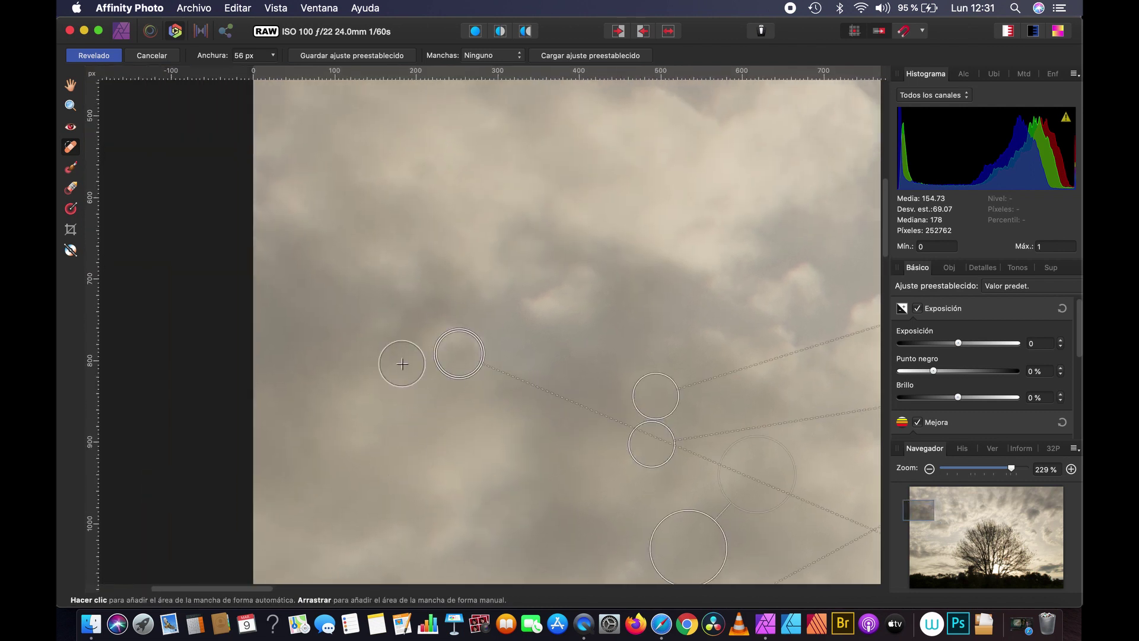
Step: Heal two more dust spots in other parts of the sky
{"action": "scroll", "coordinate": [380, 245], "scroll_direction": "down", "scroll_amount": 3}
{"action": "scroll", "coordinate": [412, 244], "scroll_direction": "down", "scroll_amount": 3}
{"action": "scroll", "coordinate": [412, 244], "scroll_direction": "left", "scroll_amount": 2}
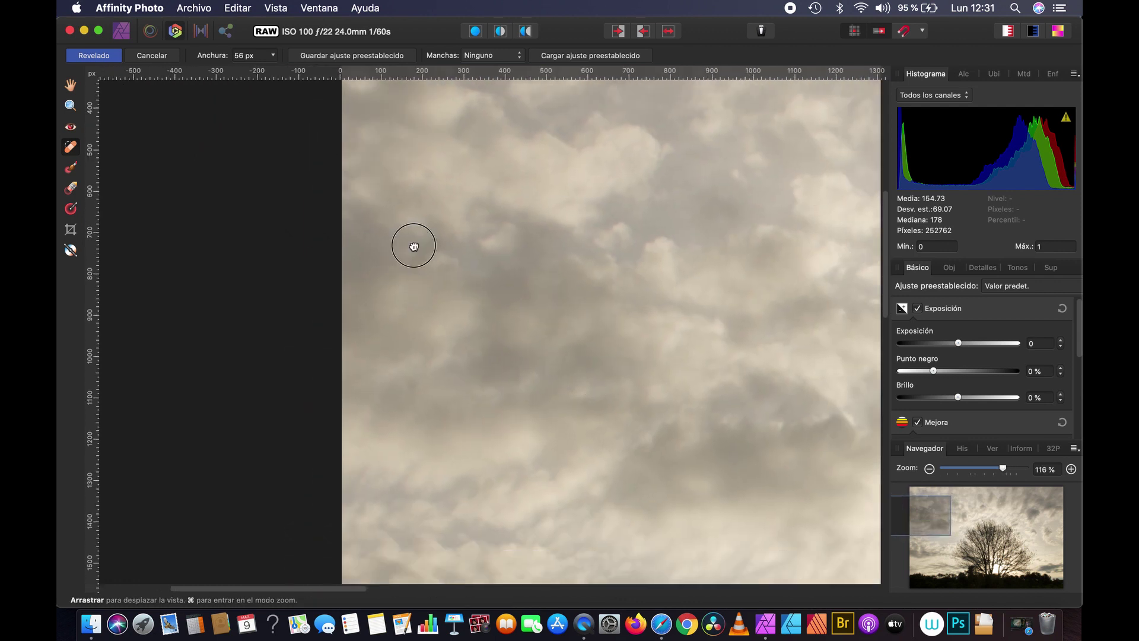
{"action": "scroll", "coordinate": [427, 372], "scroll_direction": "up", "scroll_amount": 2}
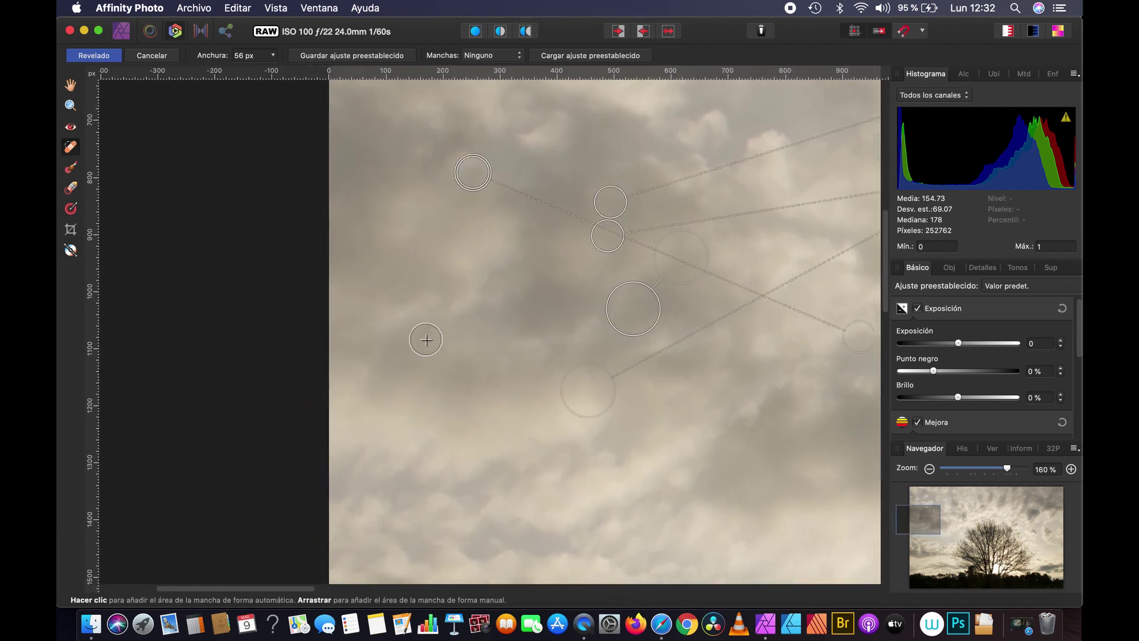
{"action": "scroll", "coordinate": [415, 403], "scroll_direction": "up", "scroll_amount": 2}
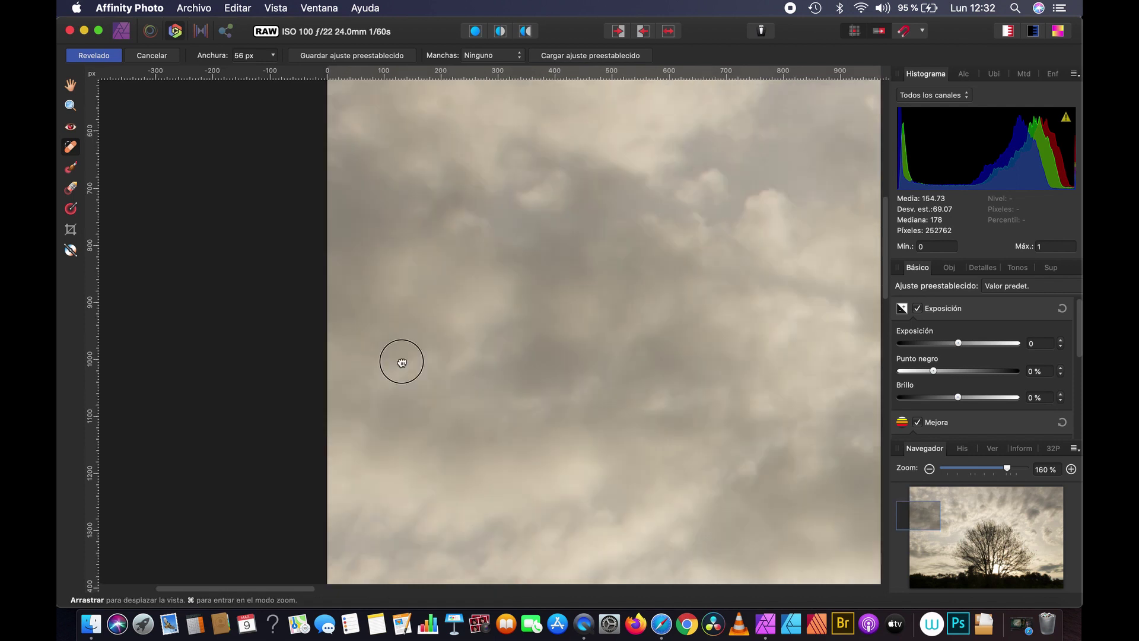
{"action": "scroll", "coordinate": [397, 368], "scroll_direction": "up", "scroll_amount": 2}
{"action": "scroll", "coordinate": [398, 379], "scroll_direction": "up", "scroll_amount": 1}
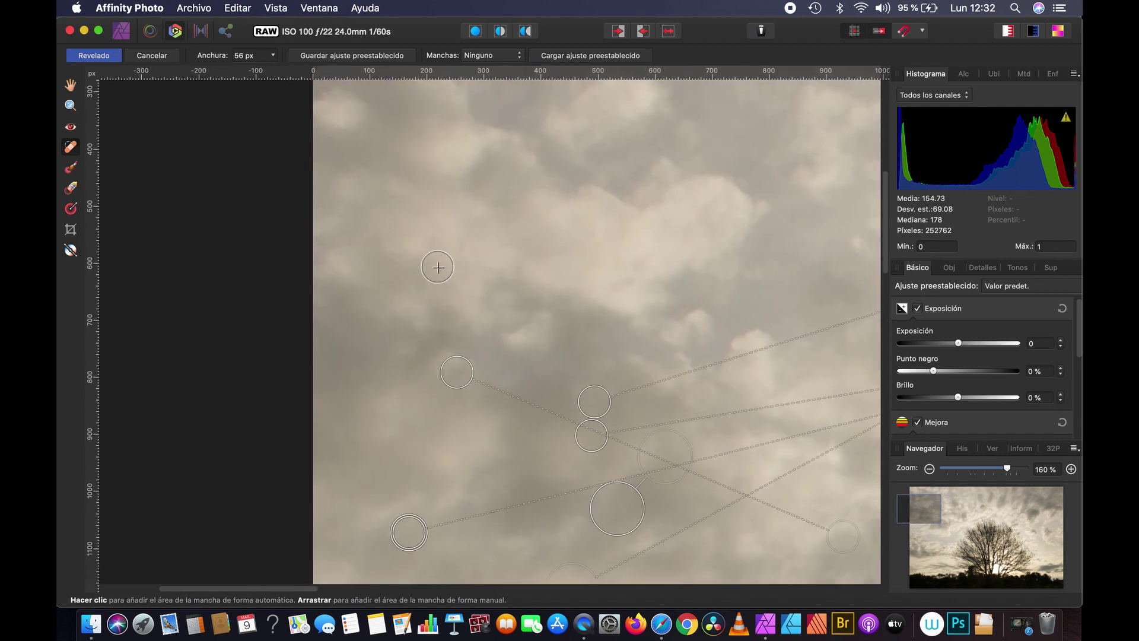
{"action": "left_click", "coordinate": [418, 264]}
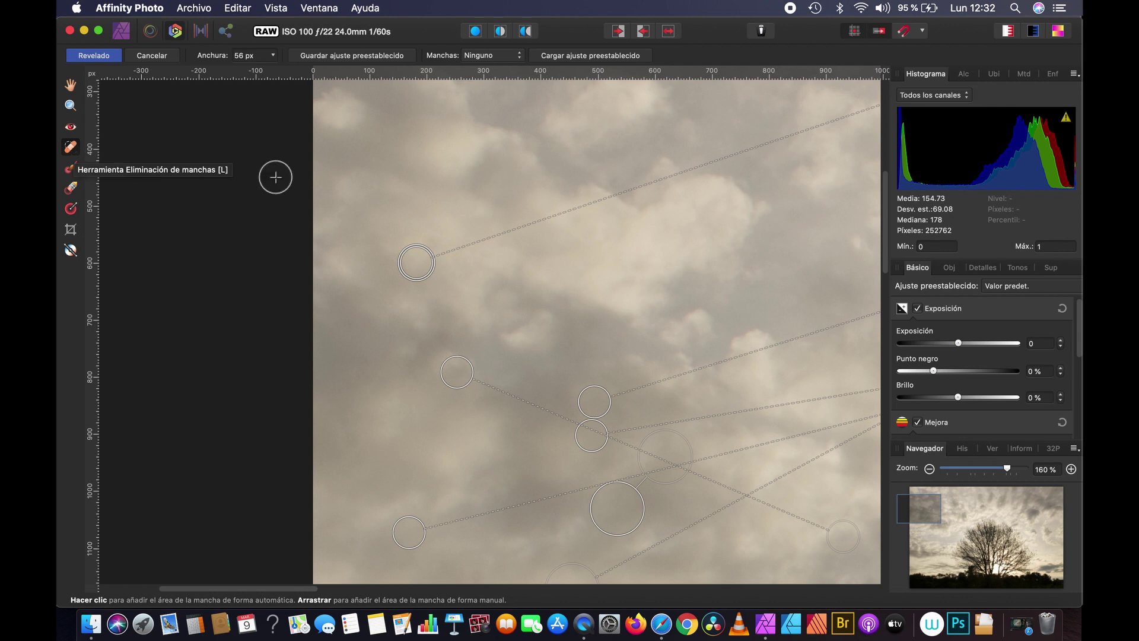
{"action": "mouse_move", "coordinate": [544, 173]}
{"action": "left_mouse_down"}
{"action": "mouse_move", "coordinate": [470, 366]}
{"action": "mouse_move", "coordinate": [272, 374]}
{"action": "left_mouse_up"}
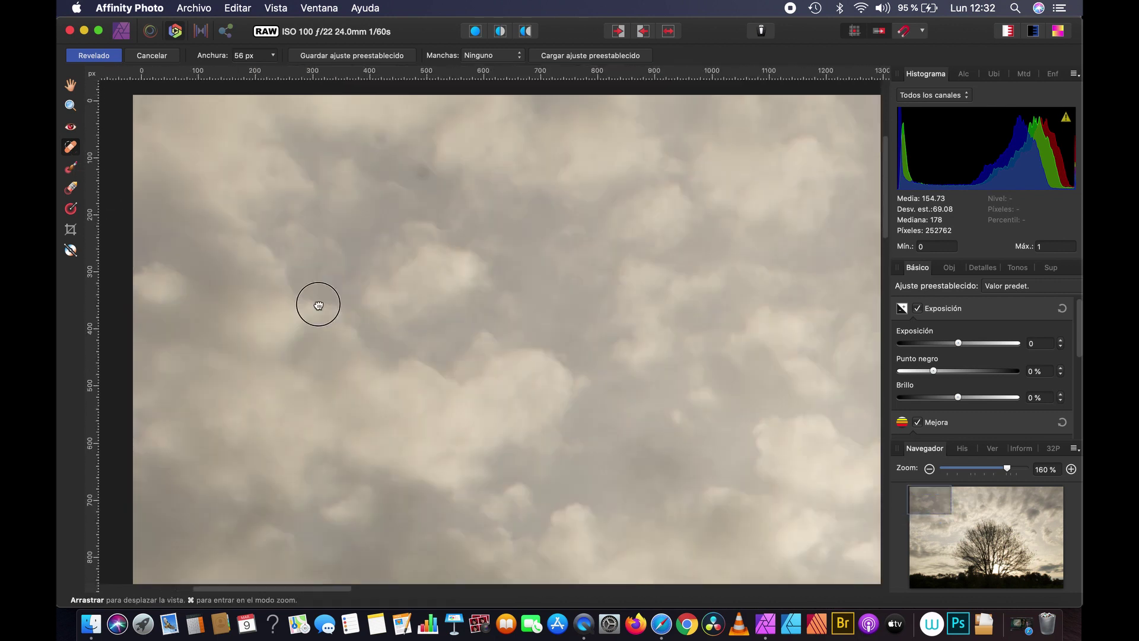
{"action": "left_click", "coordinate": [324, 199]}
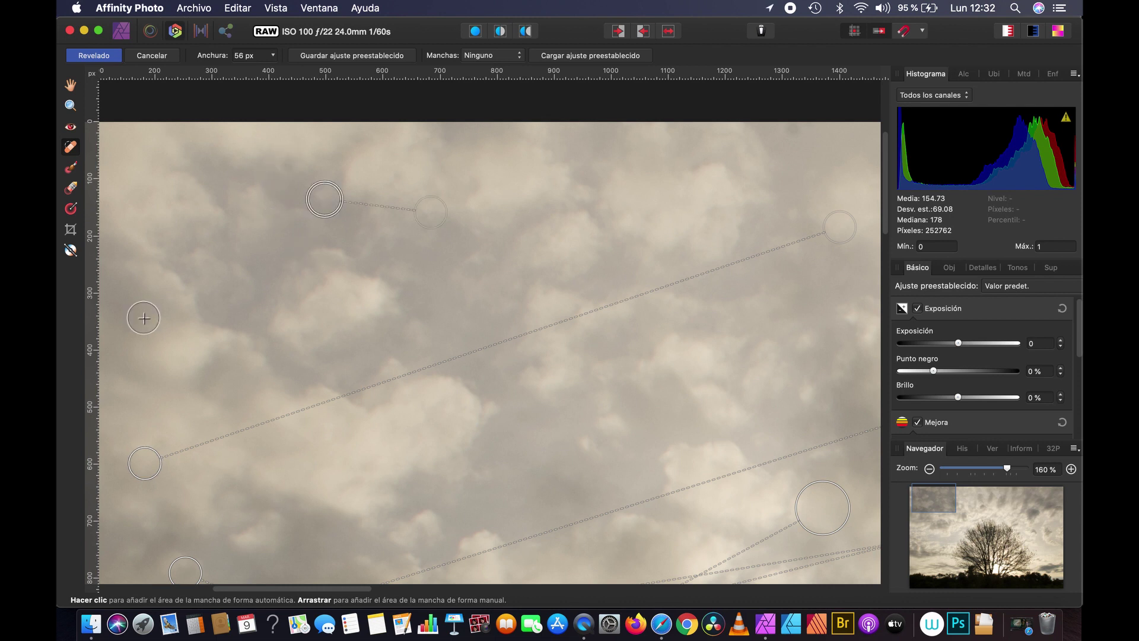
Step: Pan across the right side of the sky and zoom out to 71% to check for spots
{"action": "key", "text": "space"}
{"action": "left_click_drag", "start_coordinate": [485, 347], "coordinate": [267, 356]}
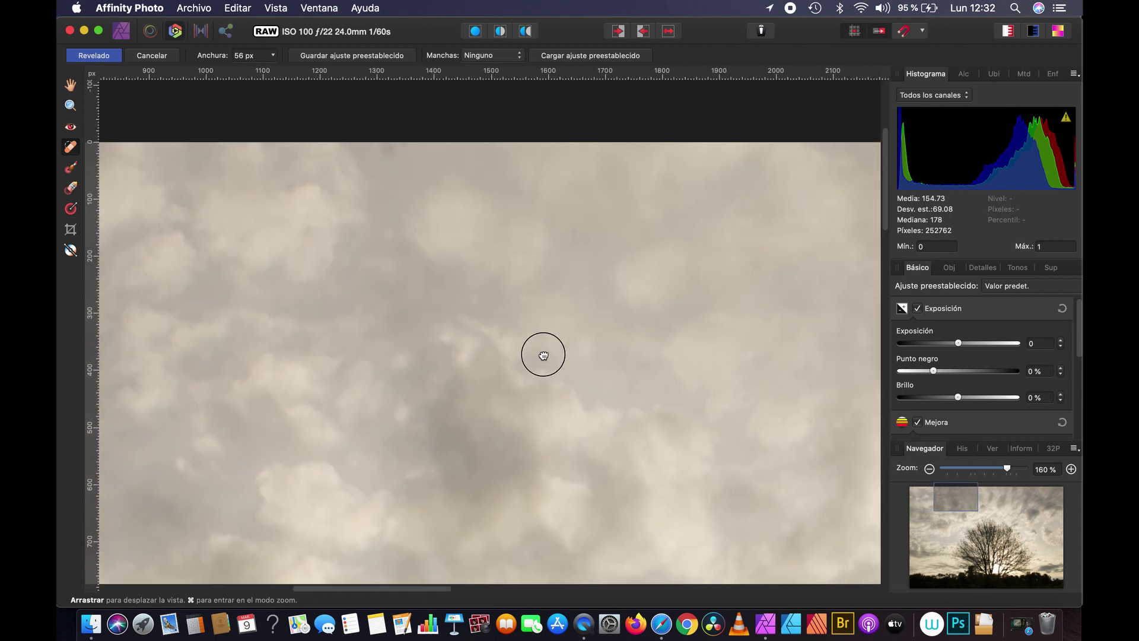
{"action": "left_click_drag", "start_coordinate": [542, 353], "coordinate": [310, 353]}
{"action": "left_click_drag", "start_coordinate": [606, 349], "coordinate": [273, 343]}
{"action": "left_click_drag", "start_coordinate": [510, 343], "coordinate": [370, 343]}
{"action": "left_click_drag", "start_coordinate": [432, 381], "coordinate": [347, 382]}
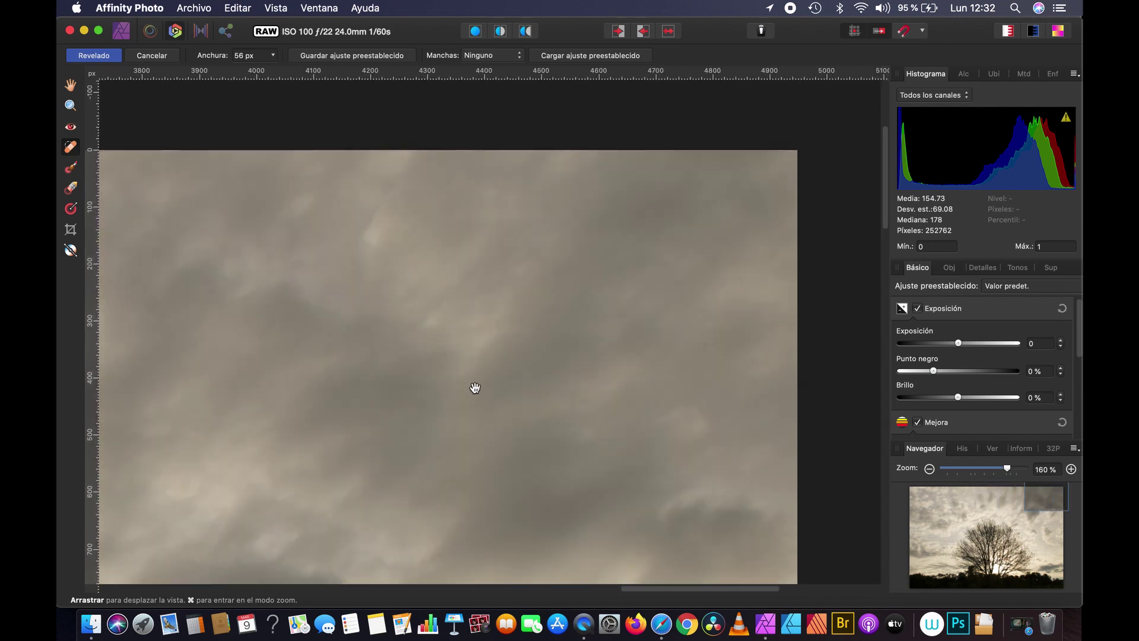
{"action": "left_click_drag", "start_coordinate": [473, 386], "coordinate": [330, 200]}
{"action": "left_click_drag", "start_coordinate": [631, 206], "coordinate": [577, 182]}
{"action": "scroll", "coordinate": [577, 182], "scroll_direction": "down", "scroll_amount": 2}
{"action": "scroll", "coordinate": [534, 346], "scroll_direction": "down", "scroll_amount": 2}
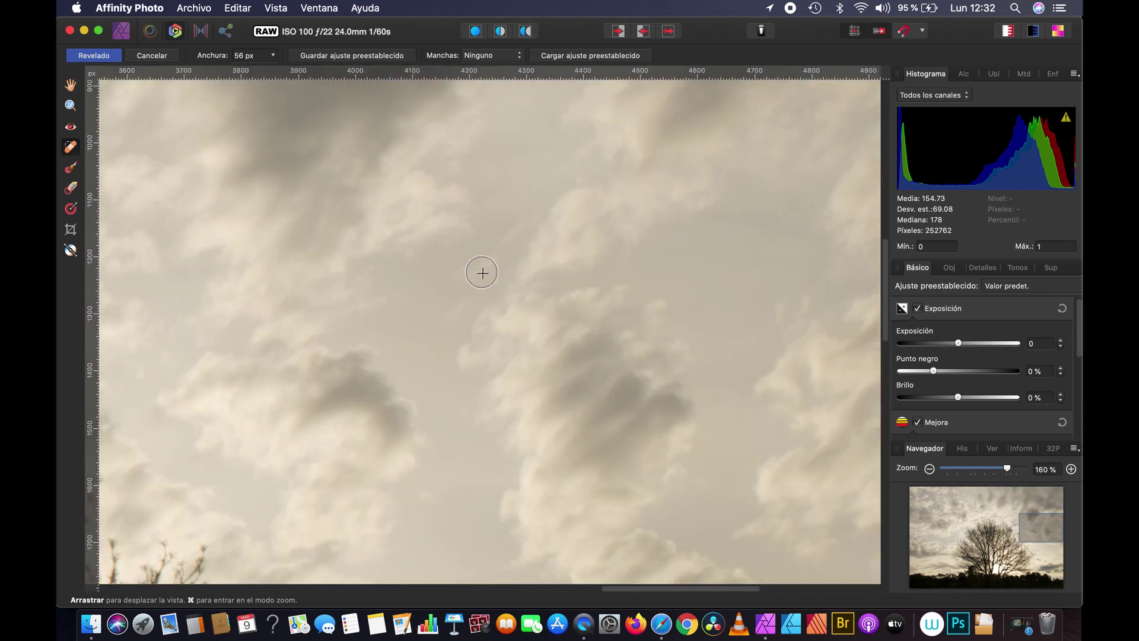
{"action": "scroll", "coordinate": [480, 270], "scroll_direction": "down", "scroll_amount": 2}
{"action": "left_click_drag", "start_coordinate": [425, 297], "coordinate": [579, 429]}
{"action": "mouse_move", "coordinate": [339, 315]}
{"action": "left_mouse_down"}
{"action": "mouse_move", "coordinate": [443, 392]}
{"action": "mouse_move", "coordinate": [742, 288]}
{"action": "left_mouse_up"}
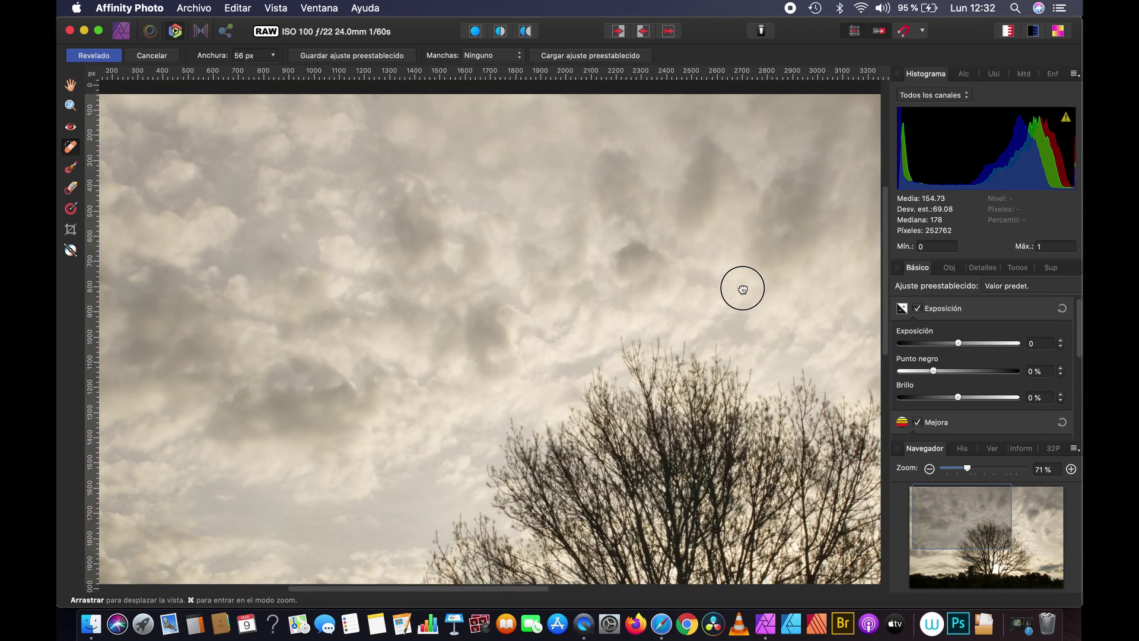
{"action": "mouse_move", "coordinate": [422, 427]}
{"action": "left_mouse_down"}
{"action": "mouse_move", "coordinate": [558, 397]}
{"action": "mouse_move", "coordinate": [549, 272]}
{"action": "mouse_move", "coordinate": [527, 201]}
{"action": "left_mouse_up"}
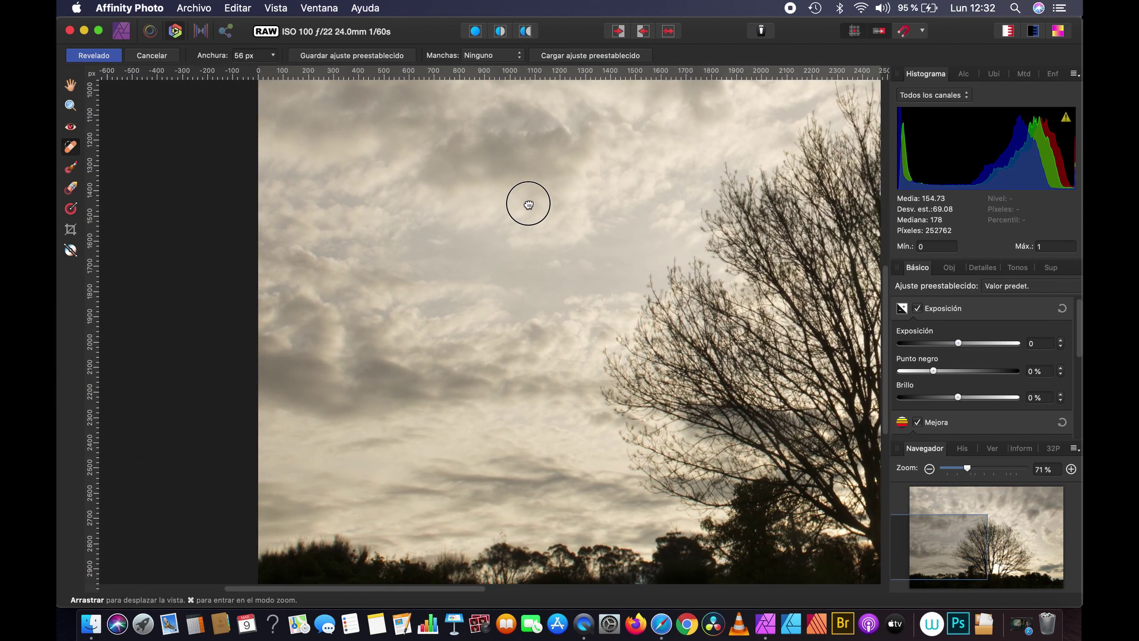
{"action": "left_click_drag", "start_coordinate": [506, 396], "coordinate": [493, 315]}
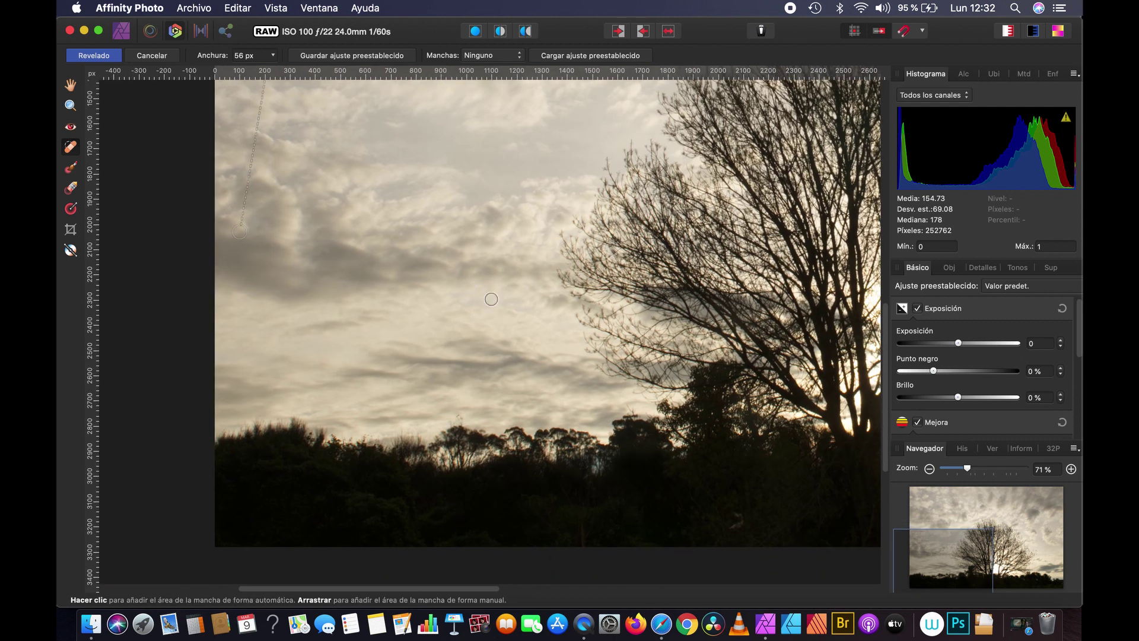
{"action": "left_click_drag", "start_coordinate": [459, 179], "coordinate": [432, 310]}
{"action": "mouse_move", "coordinate": [421, 261]}
{"action": "left_mouse_down"}
{"action": "mouse_move", "coordinate": [415, 382]}
{"action": "mouse_move", "coordinate": [408, 320]}
{"action": "left_mouse_up"}
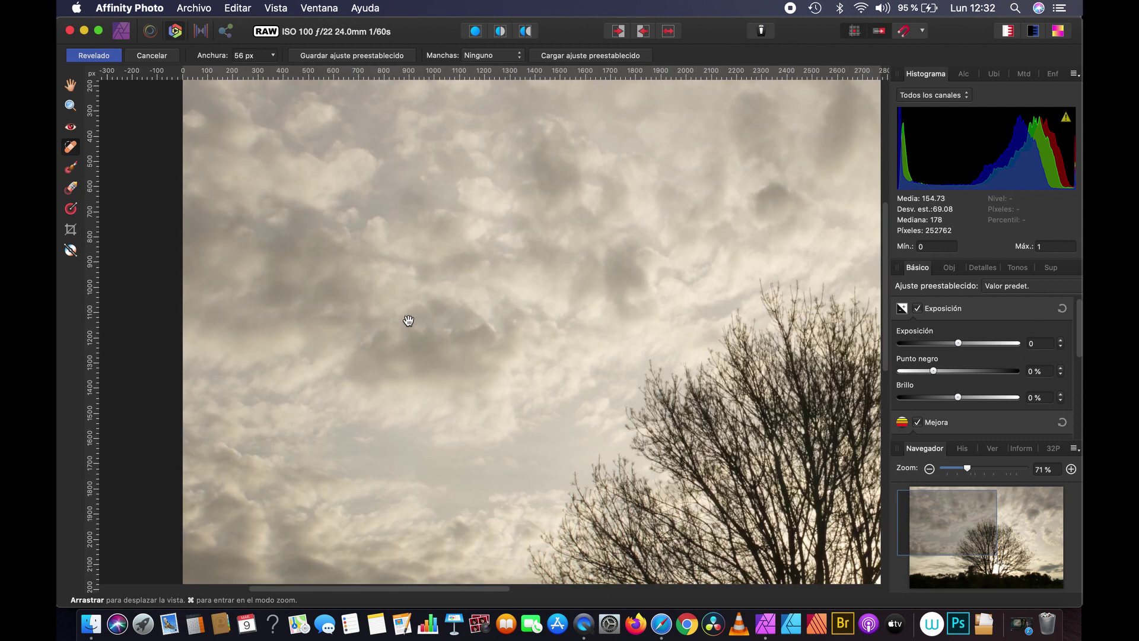
{"action": "left_click_drag", "start_coordinate": [500, 254], "coordinate": [482, 328]}
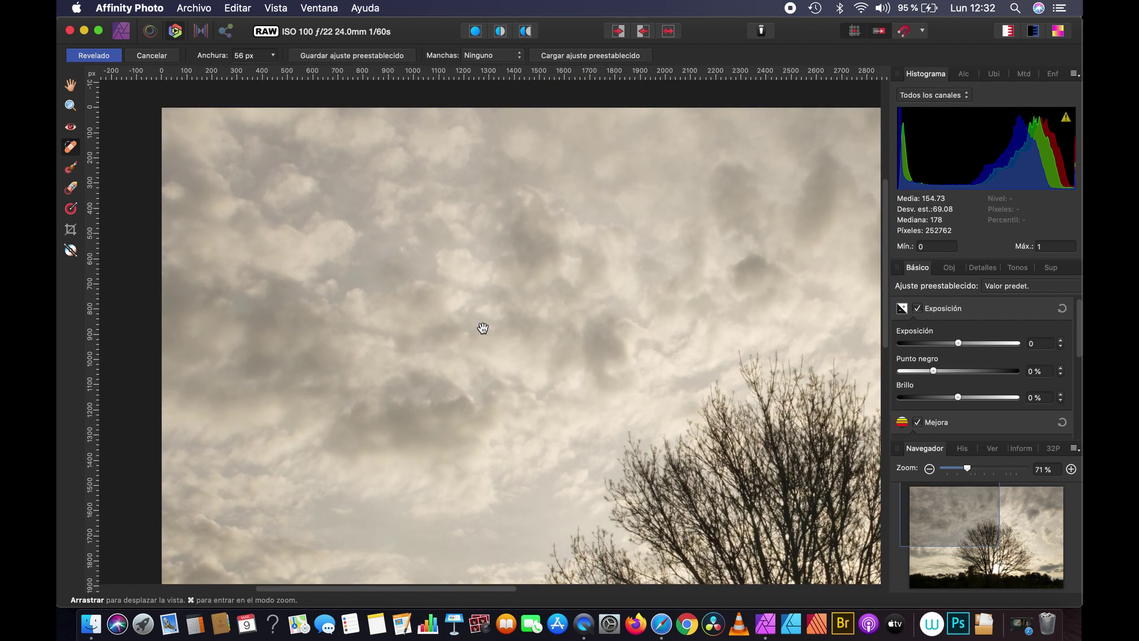
{"action": "key", "text": "space"}
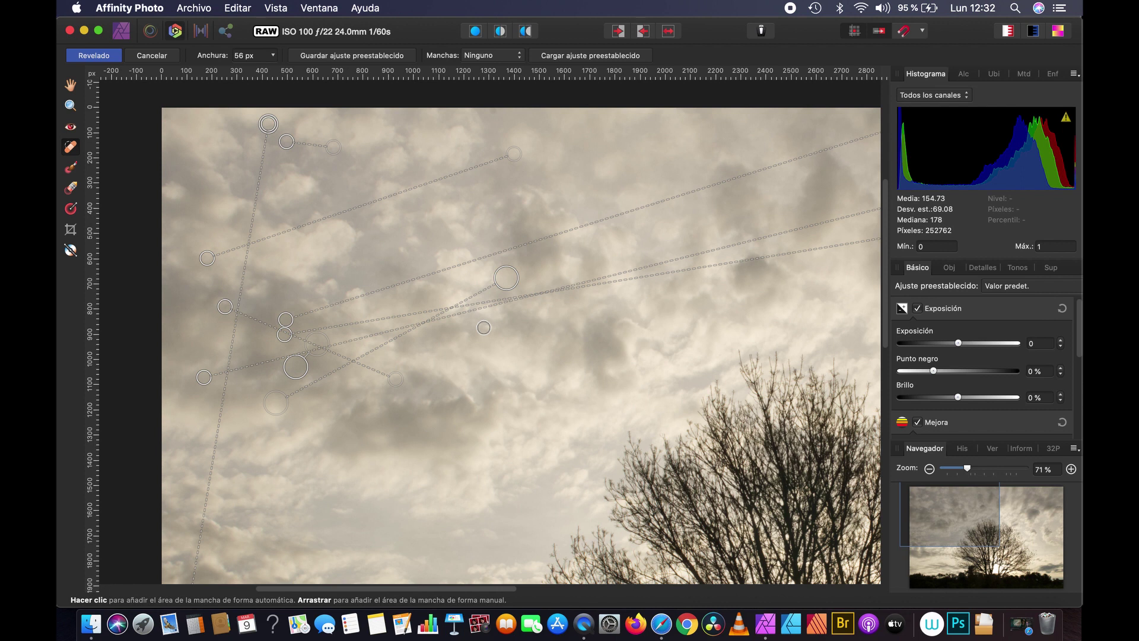
{"action": "scroll", "coordinate": [633, 328], "scroll_direction": "right", "scroll_amount": 10}
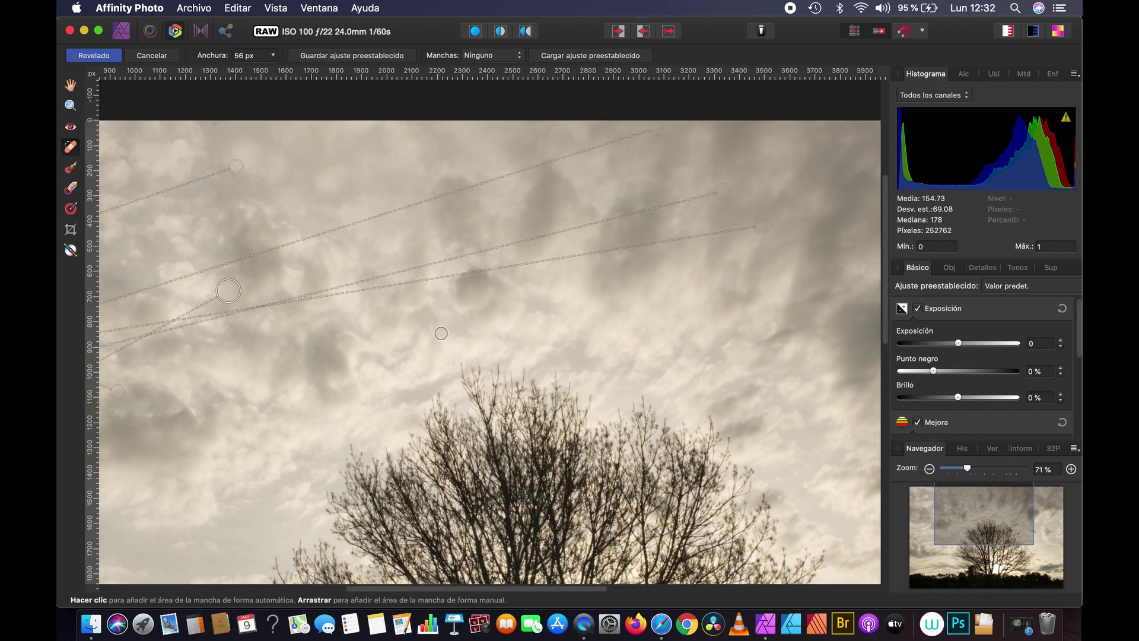
{"action": "left_click_drag", "start_coordinate": [641, 343], "coordinate": [445, 333]}
{"action": "left_click_drag", "start_coordinate": [567, 380], "coordinate": [440, 358]}
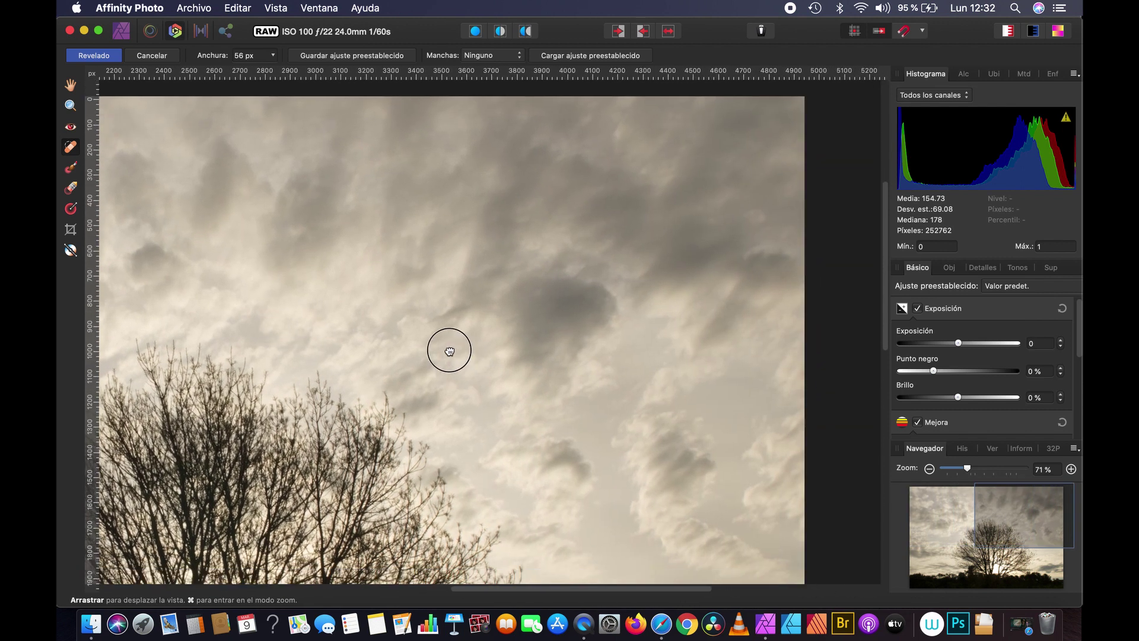
{"action": "scroll", "coordinate": [449, 350], "scroll_direction": "down", "scroll_amount": 10}
{"action": "scroll", "coordinate": [528, 255], "scroll_direction": "left", "scroll_amount": 2}
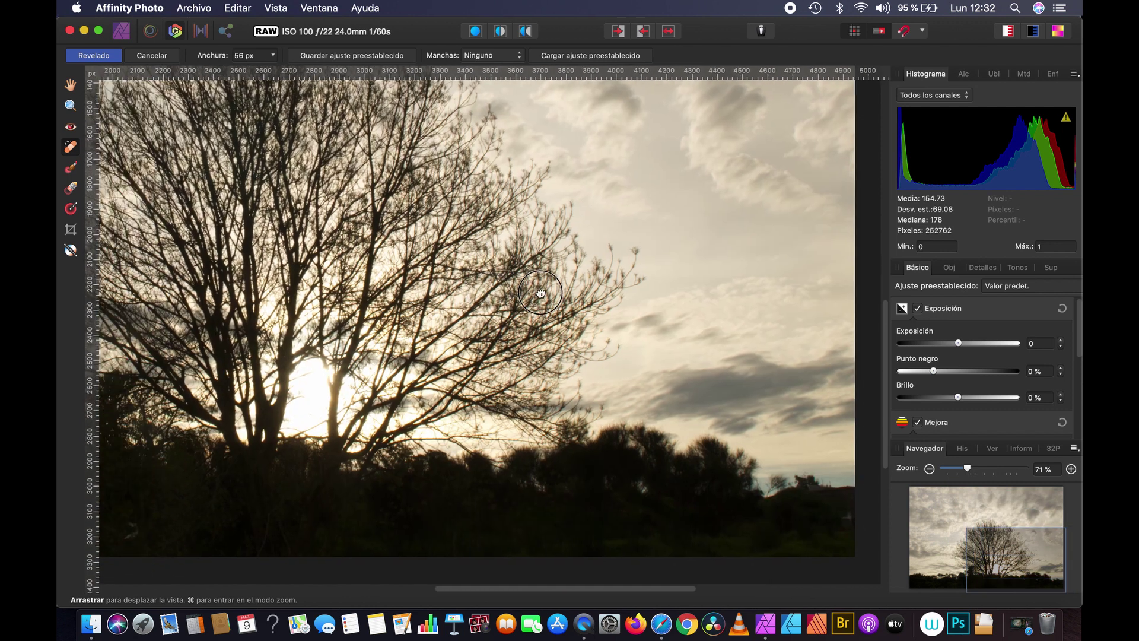
{"action": "scroll", "coordinate": [540, 293], "scroll_direction": "up", "scroll_amount": 5}
{"action": "scroll", "coordinate": [540, 292], "scroll_direction": "left", "scroll_amount": 5}
{"action": "scroll", "coordinate": [475, 309], "scroll_direction": "left", "scroll_amount": 5}
{"action": "scroll", "coordinate": [407, 356], "scroll_direction": "left", "scroll_amount": 5}
{"action": "scroll", "coordinate": [493, 288], "scroll_direction": "left", "scroll_amount": 5}
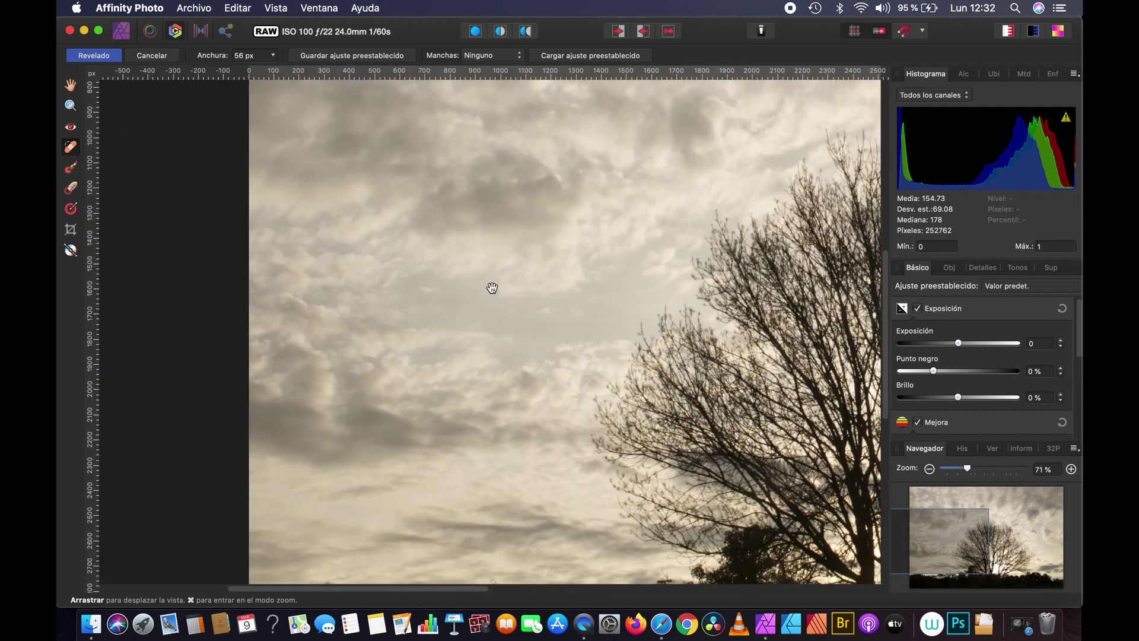
{"action": "scroll", "coordinate": [492, 288], "scroll_direction": "up", "scroll_amount": 5}
{"action": "scroll", "coordinate": [480, 226], "scroll_direction": "up", "scroll_amount": 5}
{"action": "scroll", "coordinate": [481, 226], "scroll_direction": "right", "scroll_amount": 2}
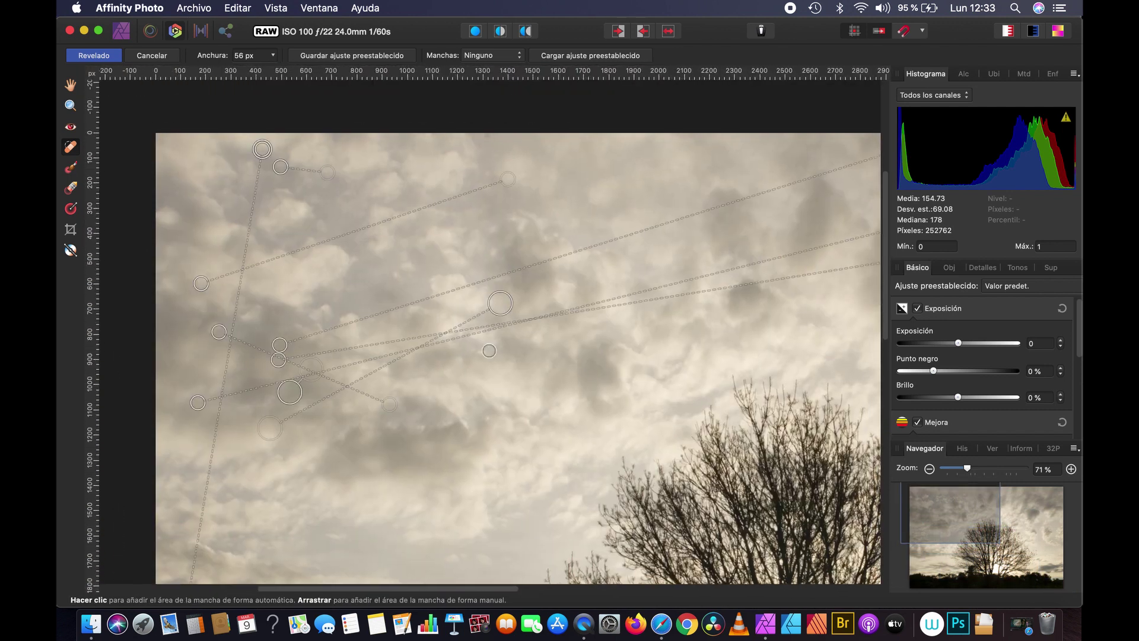
{"action": "scroll", "coordinate": [530, 297], "scroll_direction": "right", "scroll_amount": 3}
{"action": "scroll", "coordinate": [530, 297], "scroll_direction": "down", "scroll_amount": 1}
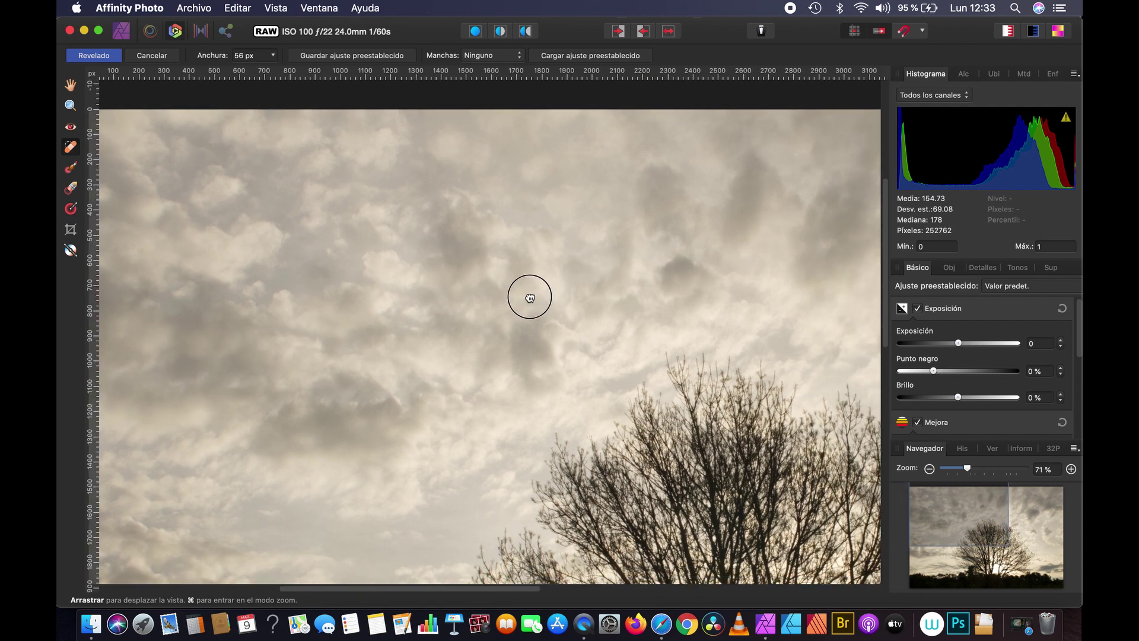
{"action": "scroll", "coordinate": [530, 296], "scroll_direction": "down", "scroll_amount": 2}
{"action": "scroll", "coordinate": [530, 297], "scroll_direction": "right", "scroll_amount": 2}
{"action": "scroll", "coordinate": [320, 212], "scroll_direction": "left", "scroll_amount": 4}
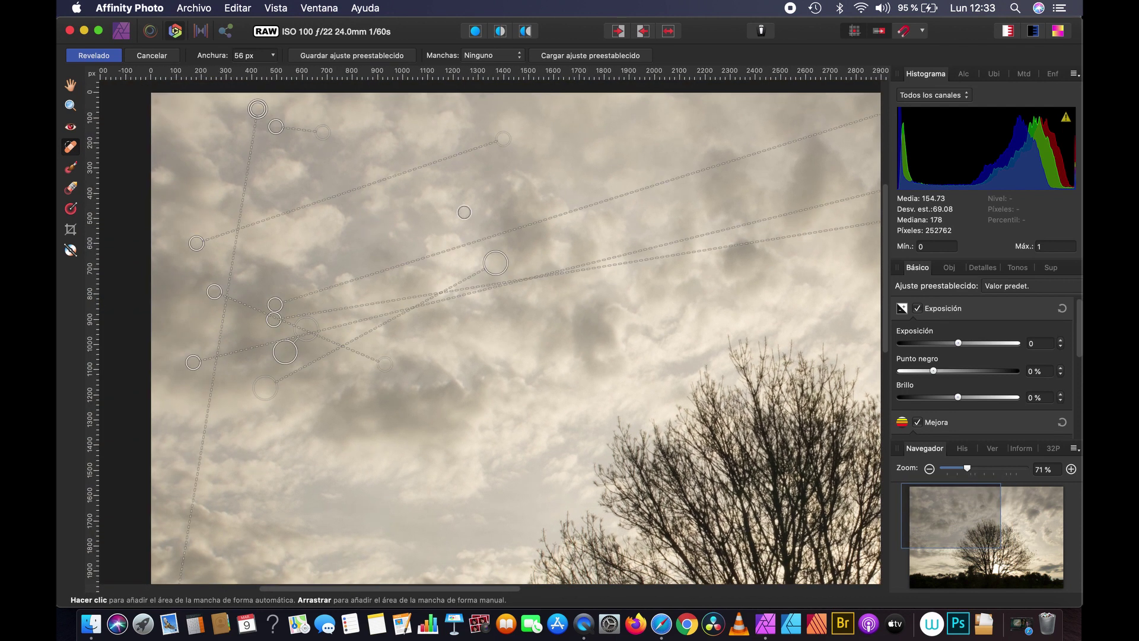
{"action": "scroll", "coordinate": [451, 209], "scroll_direction": "right", "scroll_amount": 2}
{"action": "scroll", "coordinate": [416, 202], "scroll_direction": "down", "scroll_amount": 1}
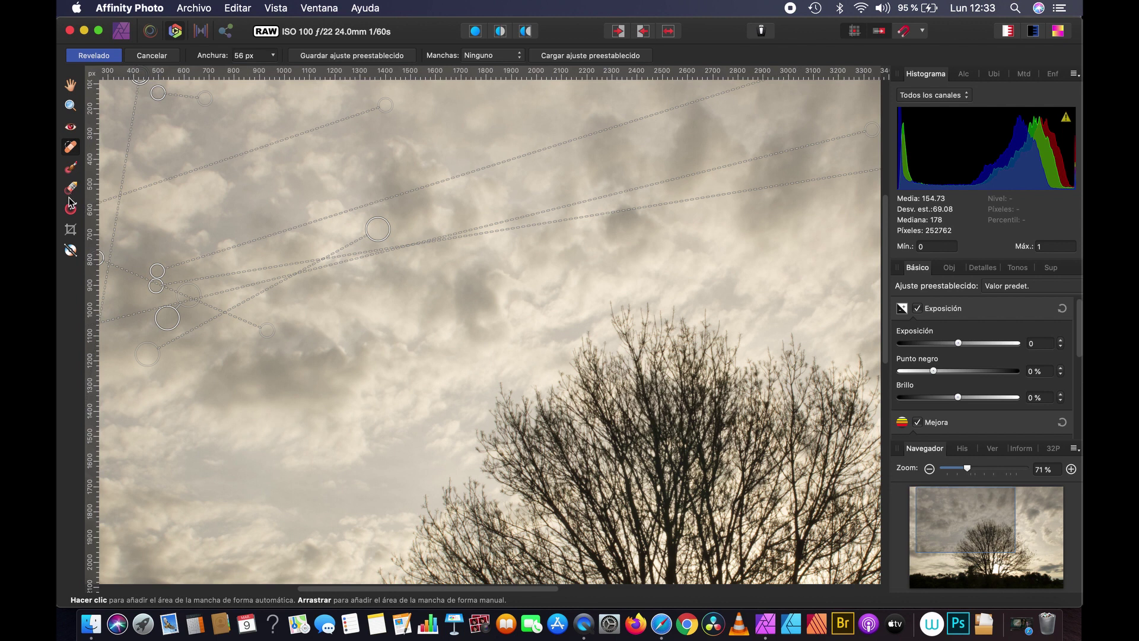
Step: Fit the photo to the window and start the Crop Tool with Superposición set to Ninguna
{"action": "key", "text": "super+0"}
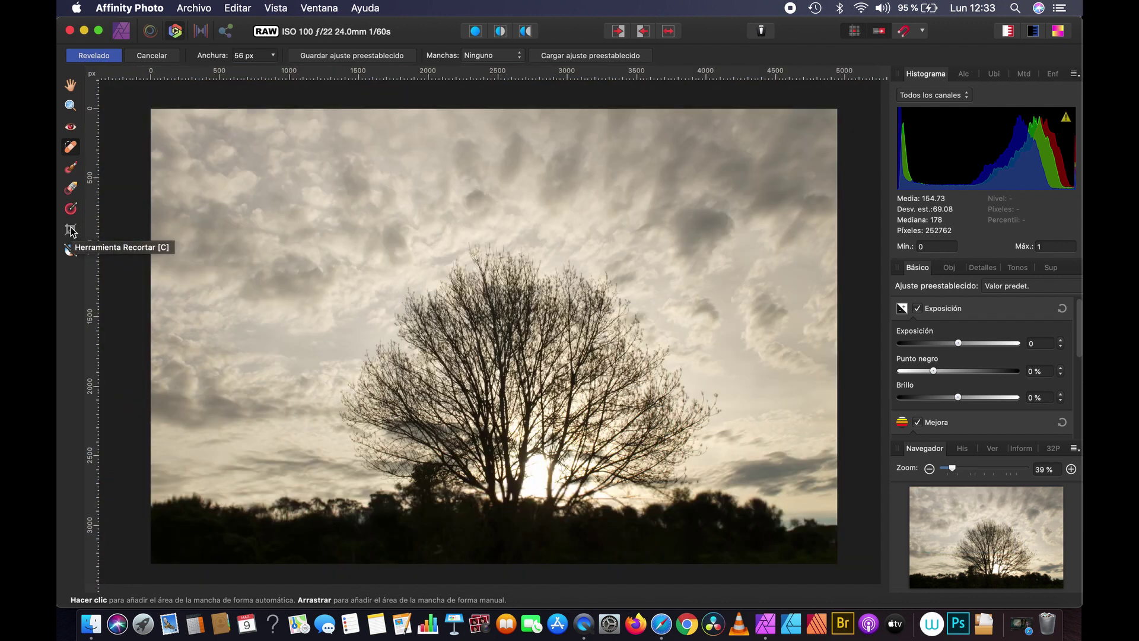
{"action": "left_click", "coordinate": [70, 230]}
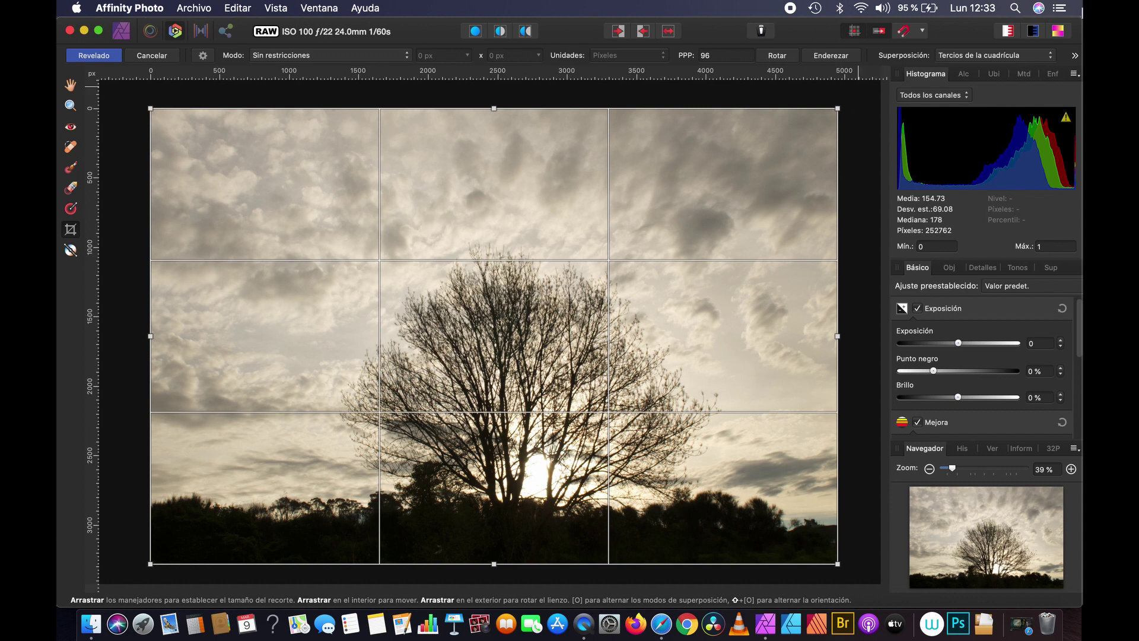
{"action": "left_click", "coordinate": [997, 55]}
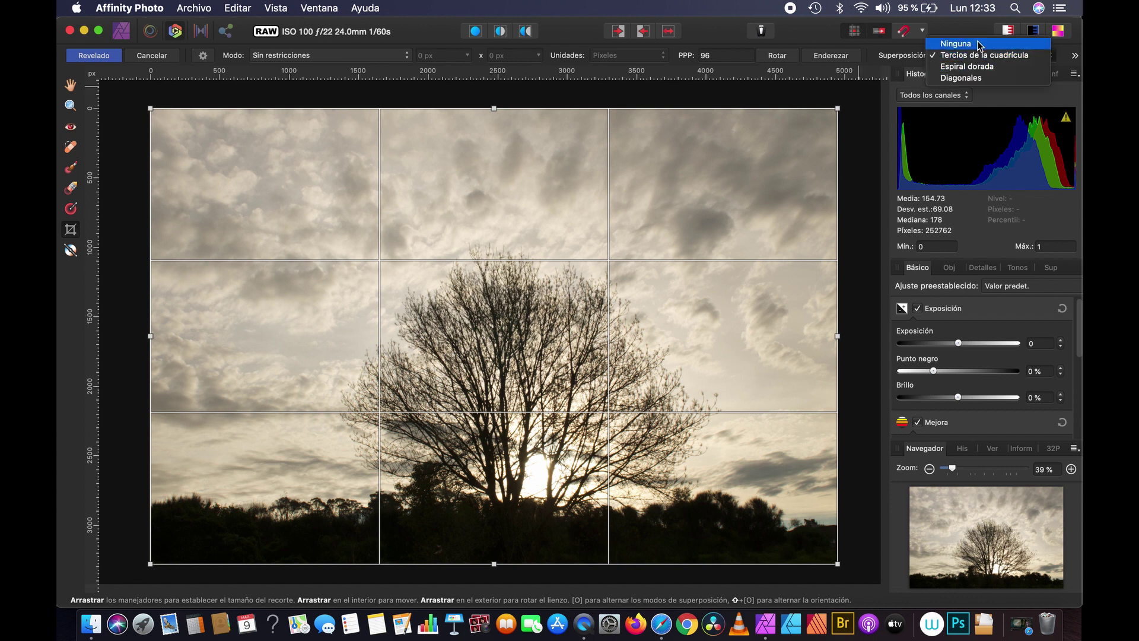
{"action": "left_click", "coordinate": [979, 44]}
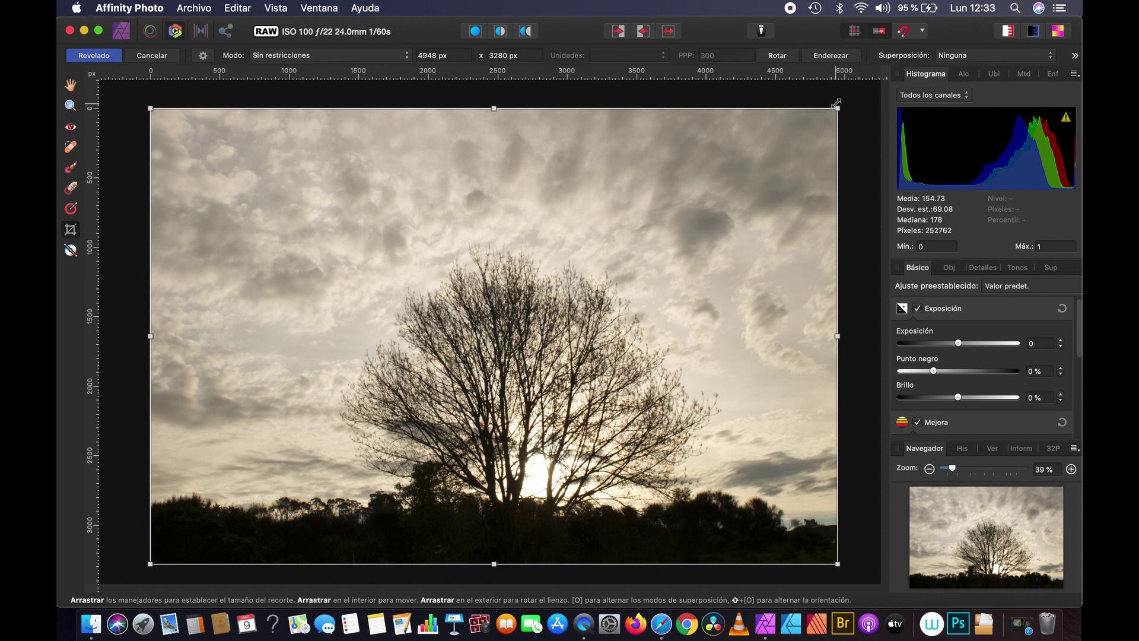
Step: Drag the crop corners and top edge inward for a tighter frame around the tree
{"action": "left_click_drag", "start_coordinate": [833, 115], "coordinate": [796, 148]}
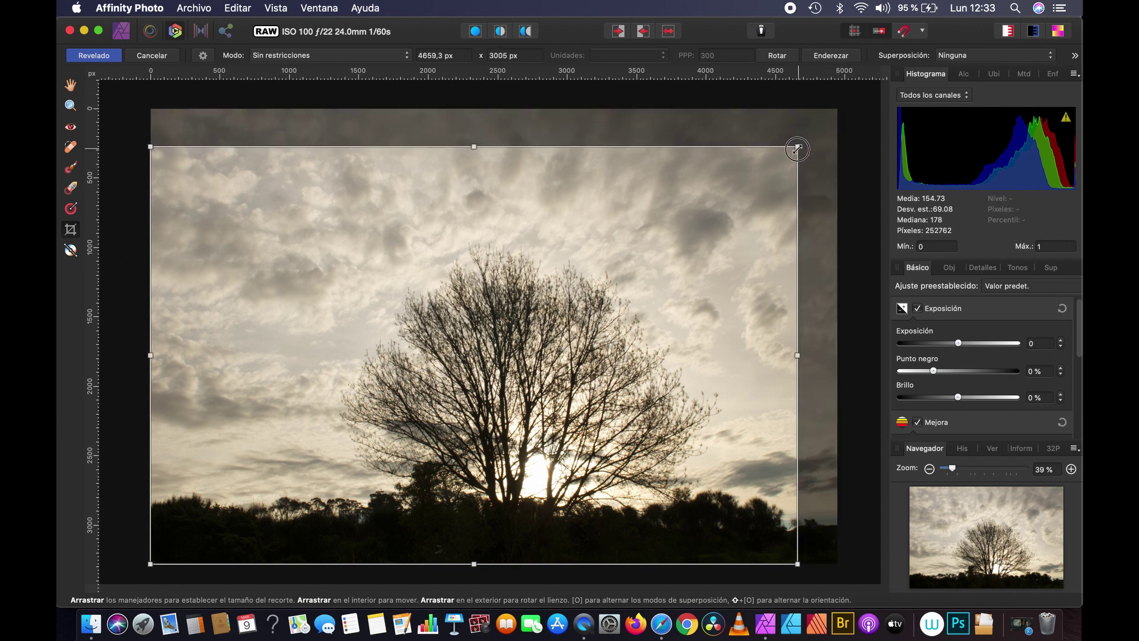
{"action": "left_click_drag", "start_coordinate": [151, 563], "coordinate": [195, 545]}
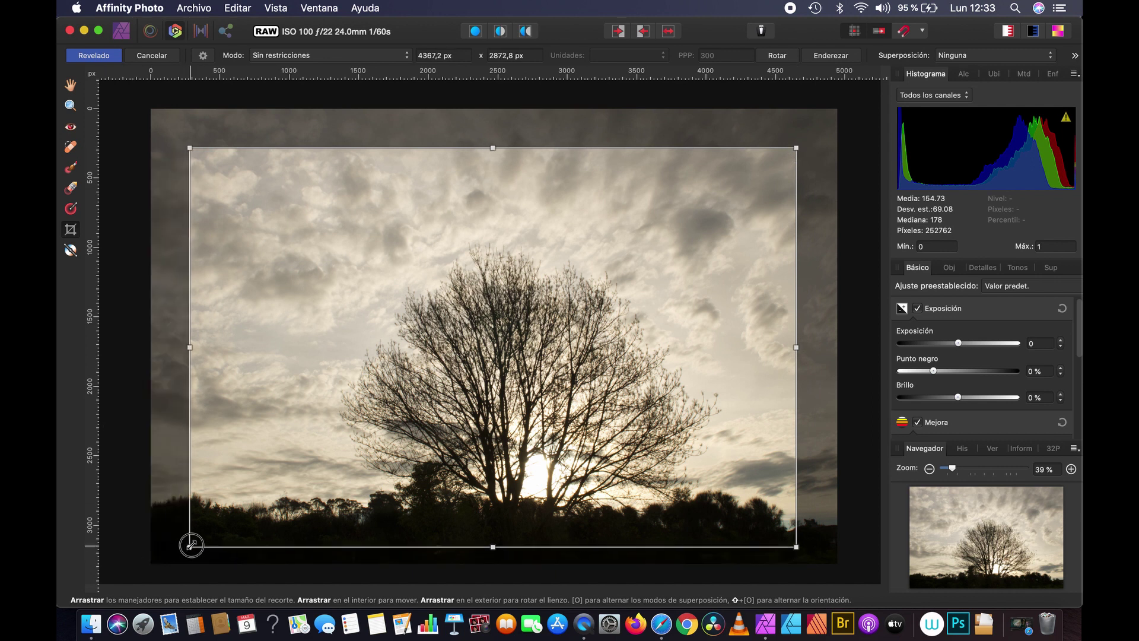
{"action": "left_click_drag", "start_coordinate": [497, 147], "coordinate": [489, 189]}
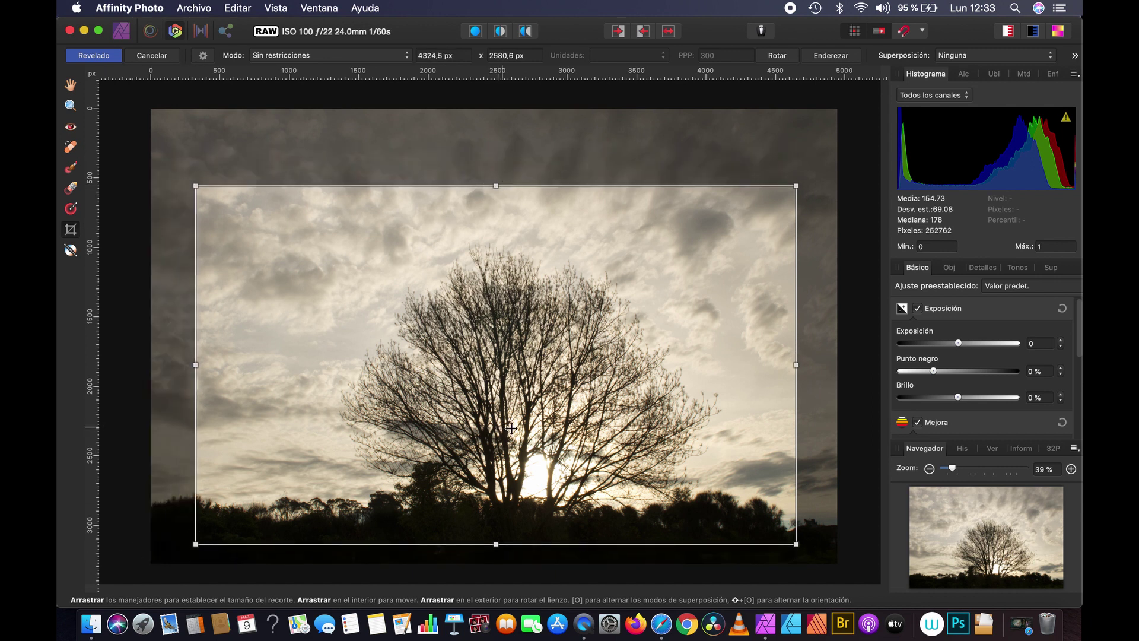
Step: Undo the trial crop to restore the full 4948 × 3280 px frame
{"action": "key", "text": "super+z"}
{"action": "key", "text": "super+z"}
{"action": "key", "text": "super+z"}
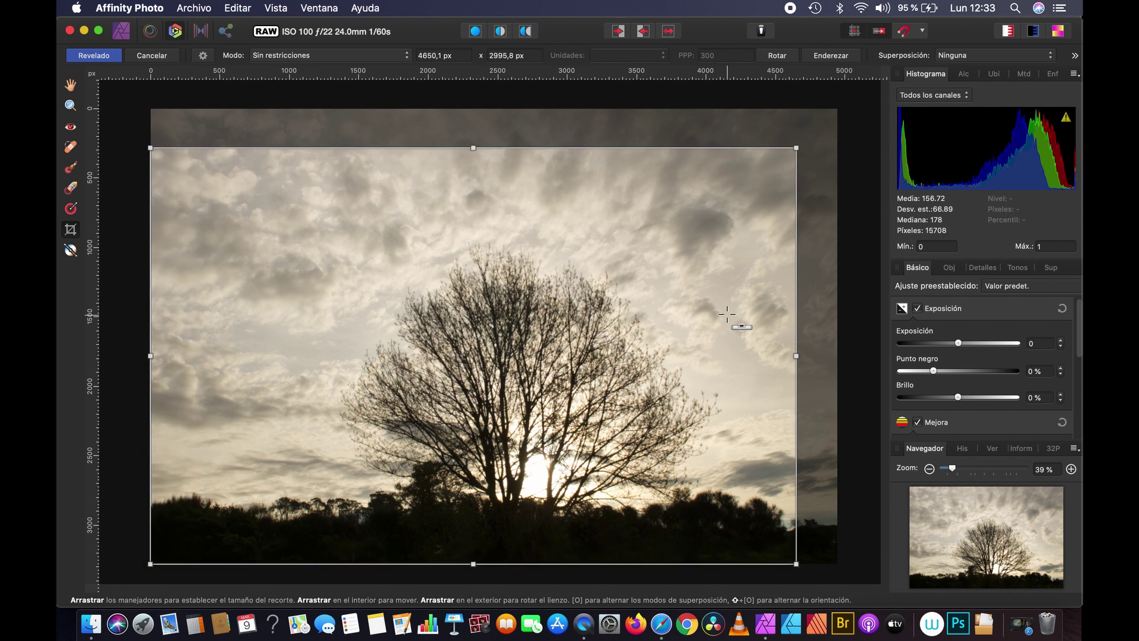
{"action": "key", "text": "super+z"}
Step: Try the thirds, golden spiral and diagonal overlays, ending on Tercios de la cuadrícula
{"action": "left_click", "coordinate": [994, 55]}
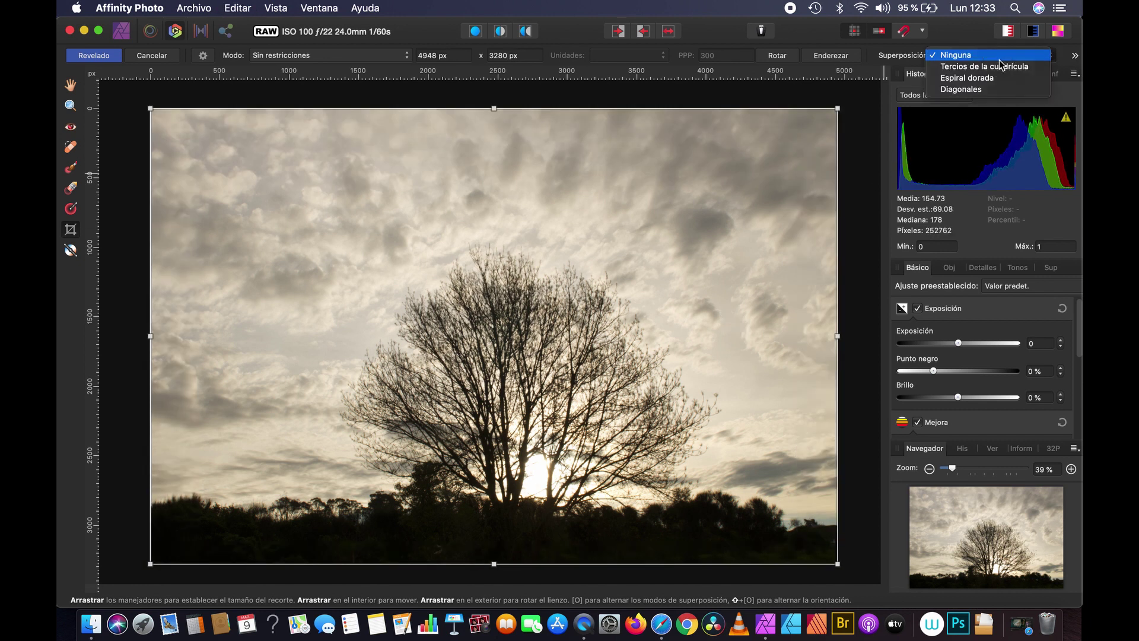
{"action": "left_click", "coordinate": [991, 66]}
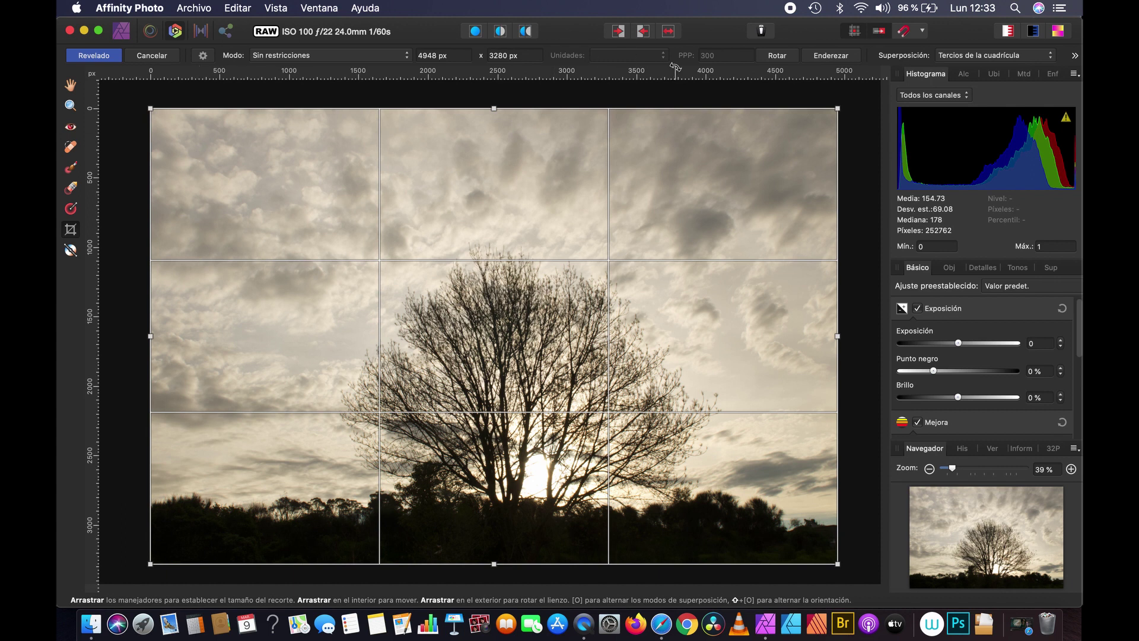
{"action": "left_click", "coordinate": [994, 55]}
{"action": "left_click", "coordinate": [990, 66]}
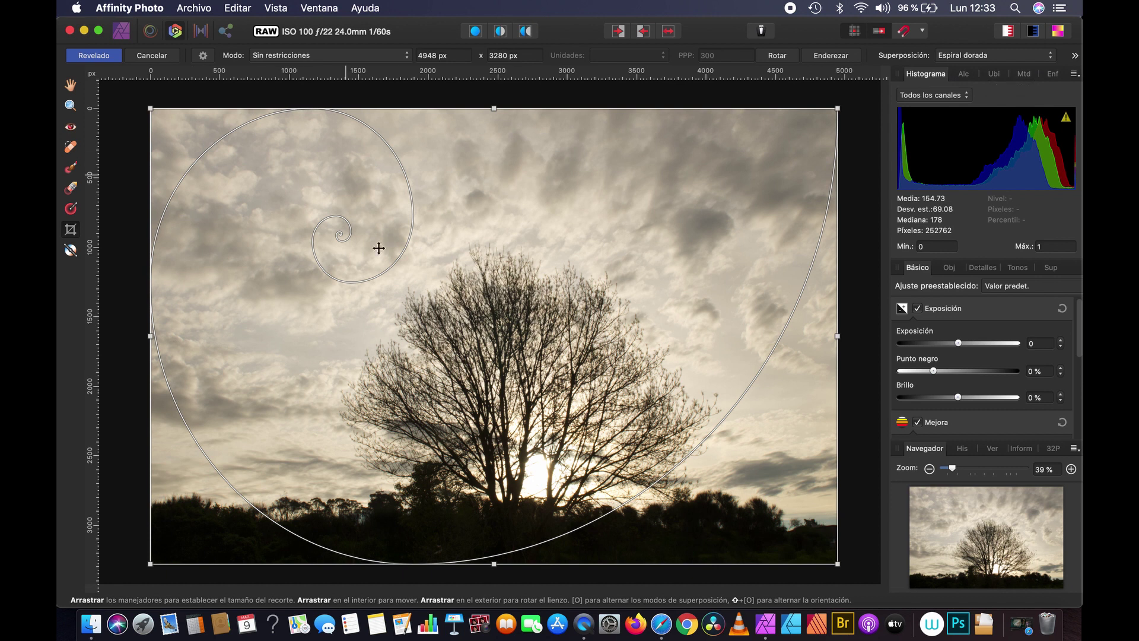
{"action": "left_click", "coordinate": [1029, 54]}
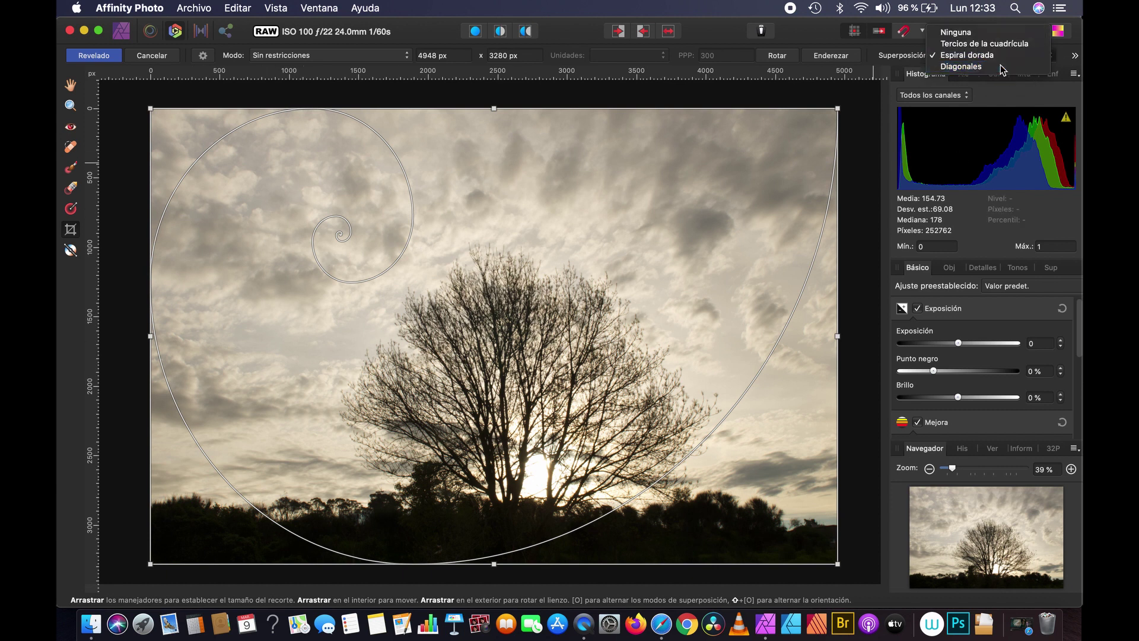
{"action": "left_click", "coordinate": [1001, 65]}
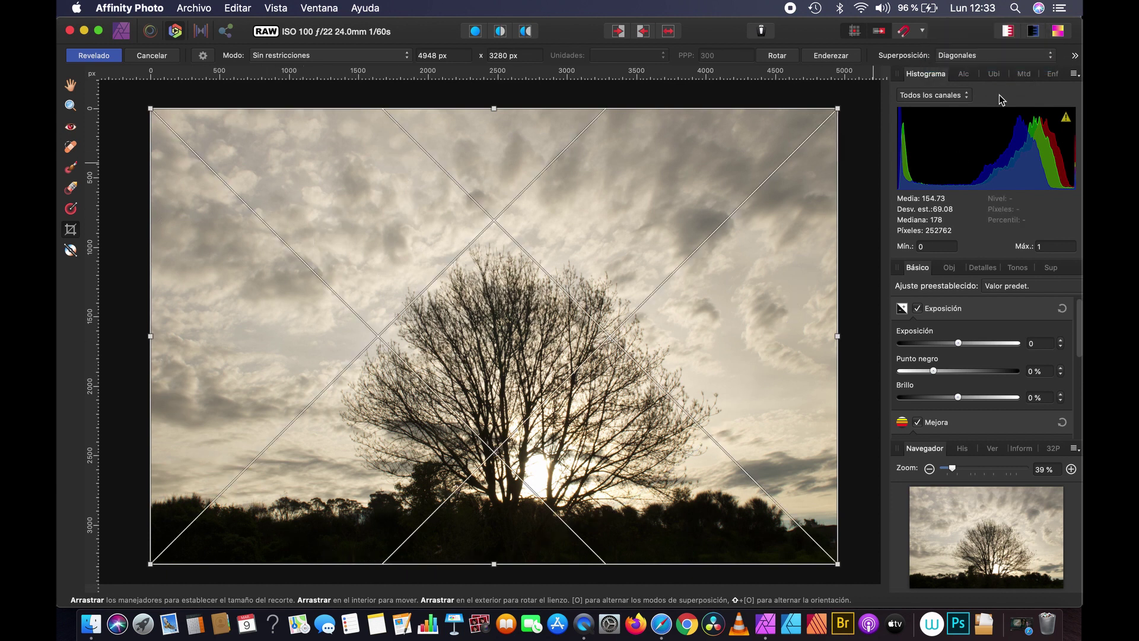
{"action": "left_click", "coordinate": [988, 57]}
{"action": "left_click", "coordinate": [989, 34]}
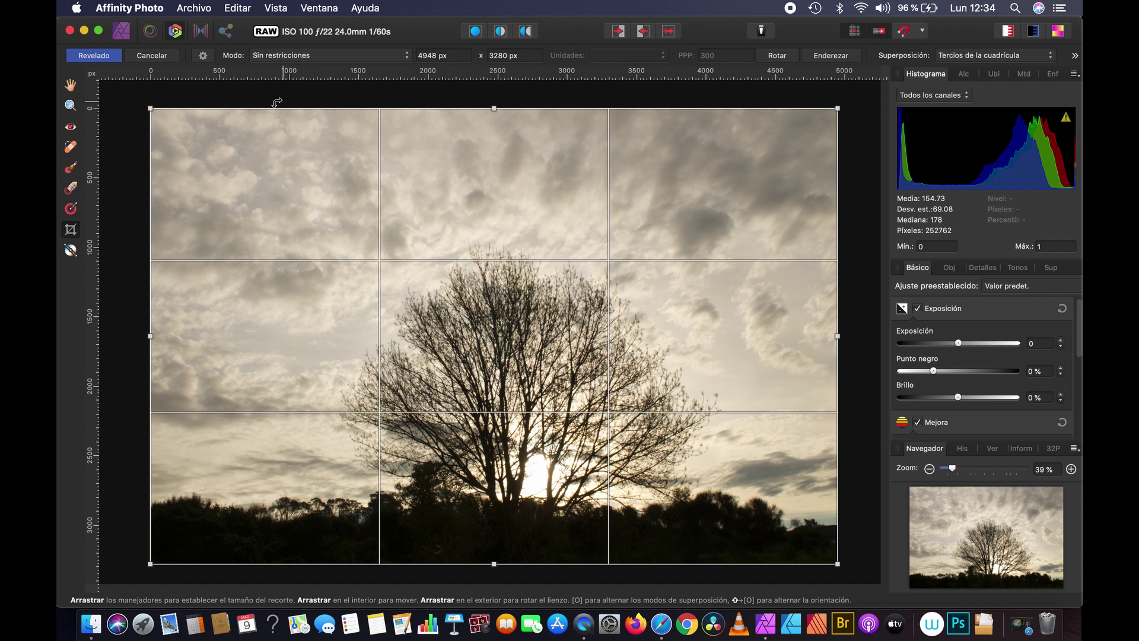
Step: Try a tighter crop over the tree, then undo it back to the full image
{"action": "mouse_move", "coordinate": [149, 108]}
{"action": "left_mouse_down"}
{"action": "mouse_move", "coordinate": [231, 347]}
{"action": "mouse_move", "coordinate": [162, 359]}
{"action": "left_mouse_up"}
{"action": "left_click_drag", "start_coordinate": [445, 395], "coordinate": [439, 297]}
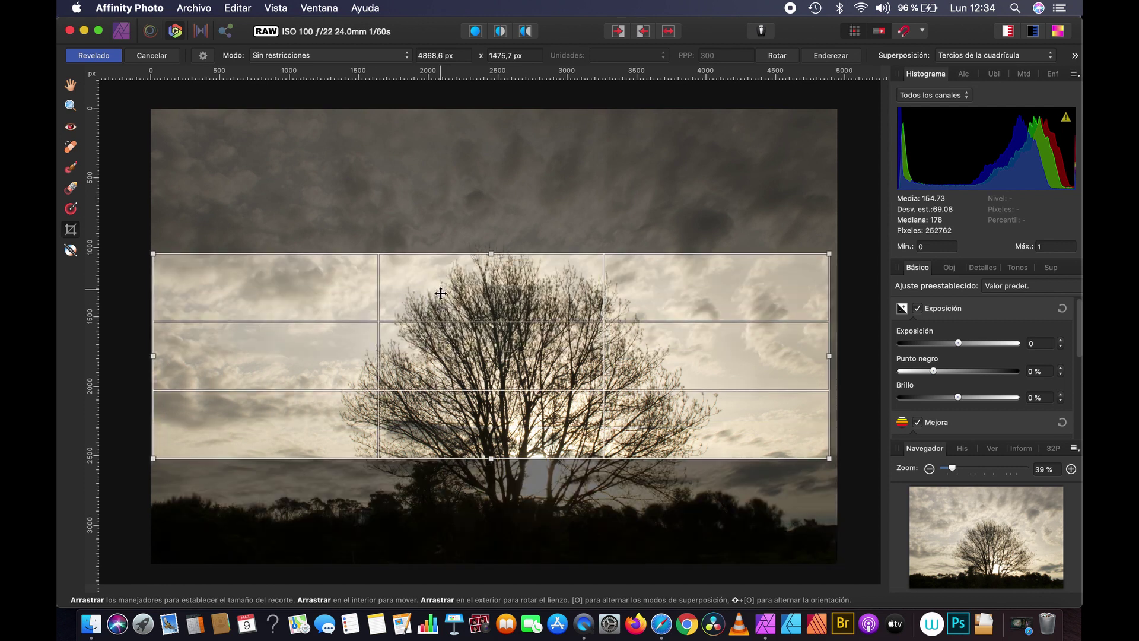
{"action": "key", "text": "super+z"}
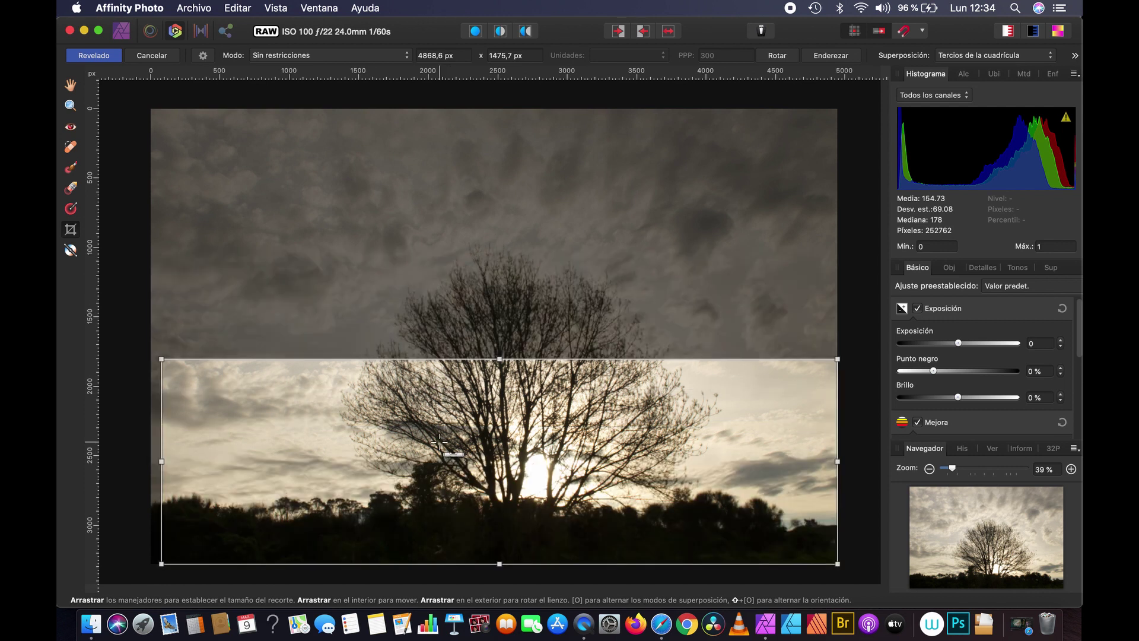
{"action": "key", "text": "super+z"}
{"action": "key", "text": "super+z"}
Step: Set Modo to Relación de aspecto original and try proportional crops before undoing them
{"action": "left_click", "coordinate": [344, 54]}
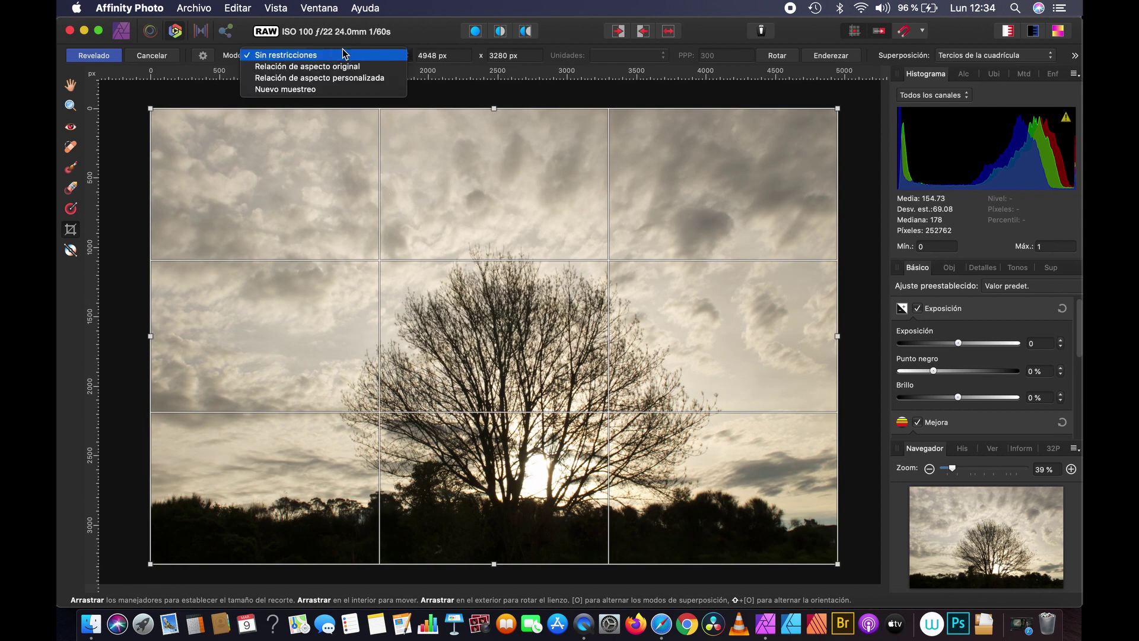
{"action": "left_click", "coordinate": [354, 67]}
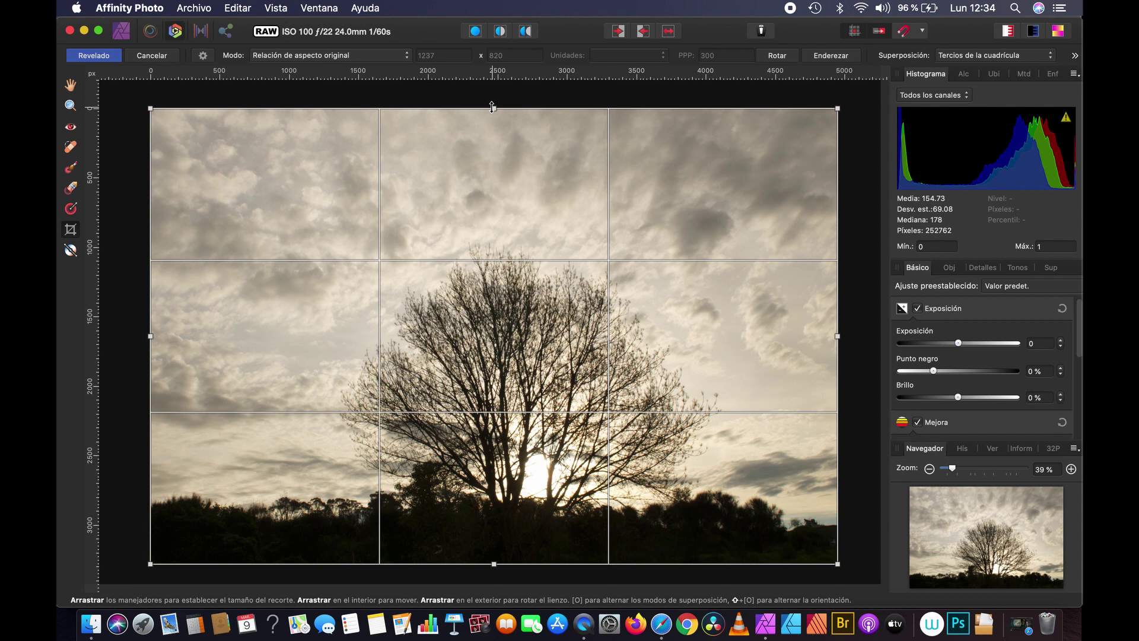
{"action": "left_click_drag", "start_coordinate": [493, 107], "coordinate": [494, 163]}
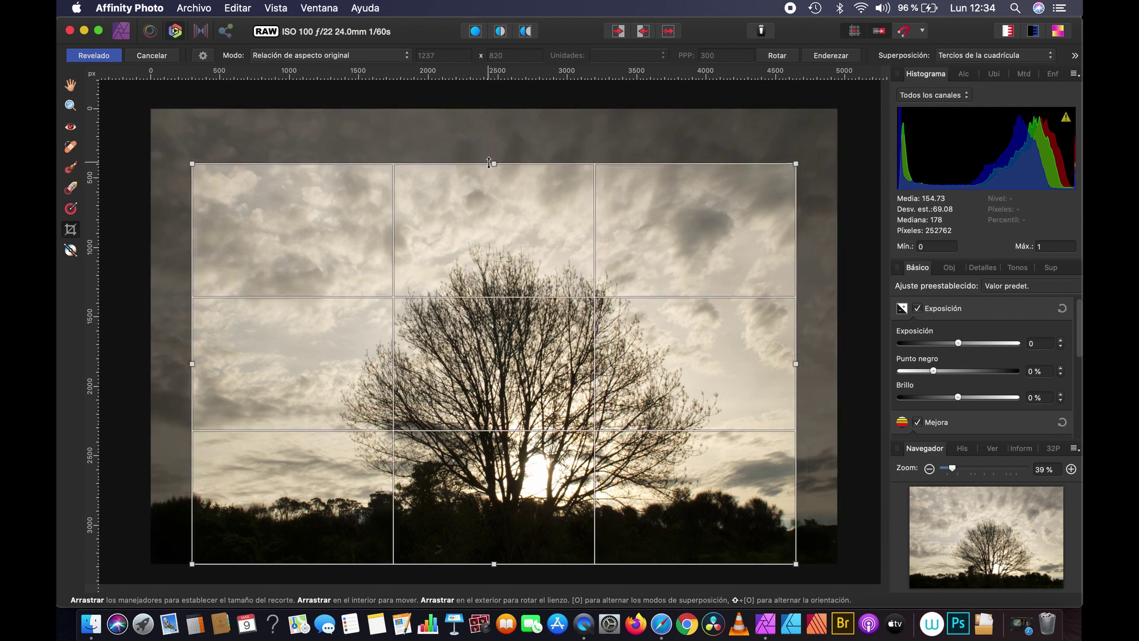
{"action": "left_click_drag", "start_coordinate": [796, 363], "coordinate": [663, 363]}
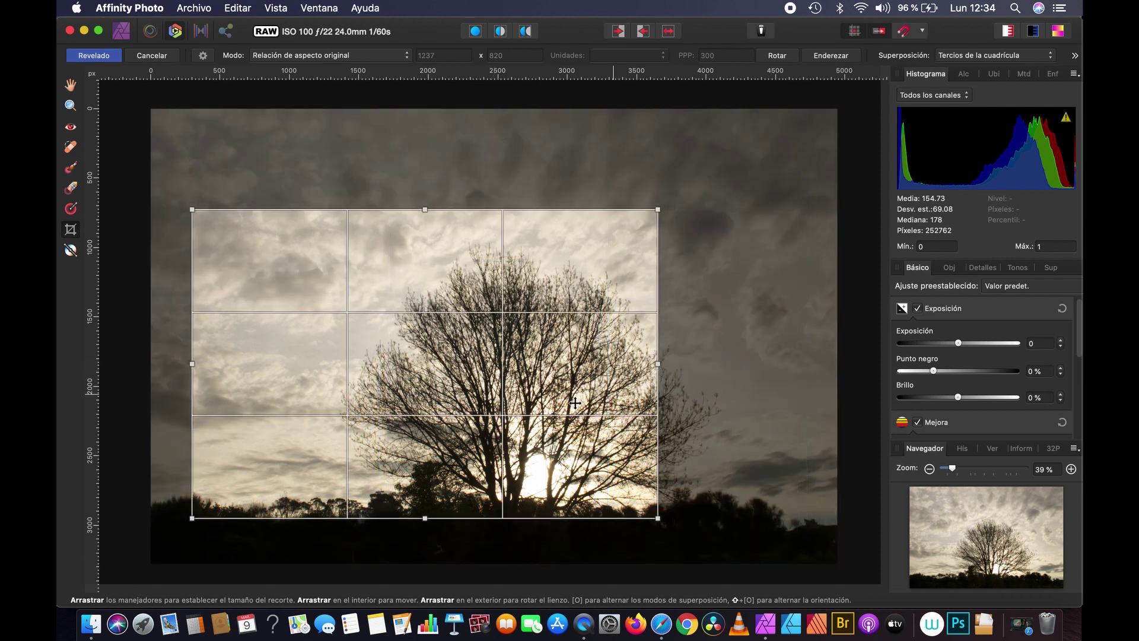
{"action": "mouse_move", "coordinate": [552, 354]}
{"action": "left_mouse_down"}
{"action": "mouse_move", "coordinate": [602, 378]}
{"action": "mouse_move", "coordinate": [648, 376]}
{"action": "left_mouse_up"}
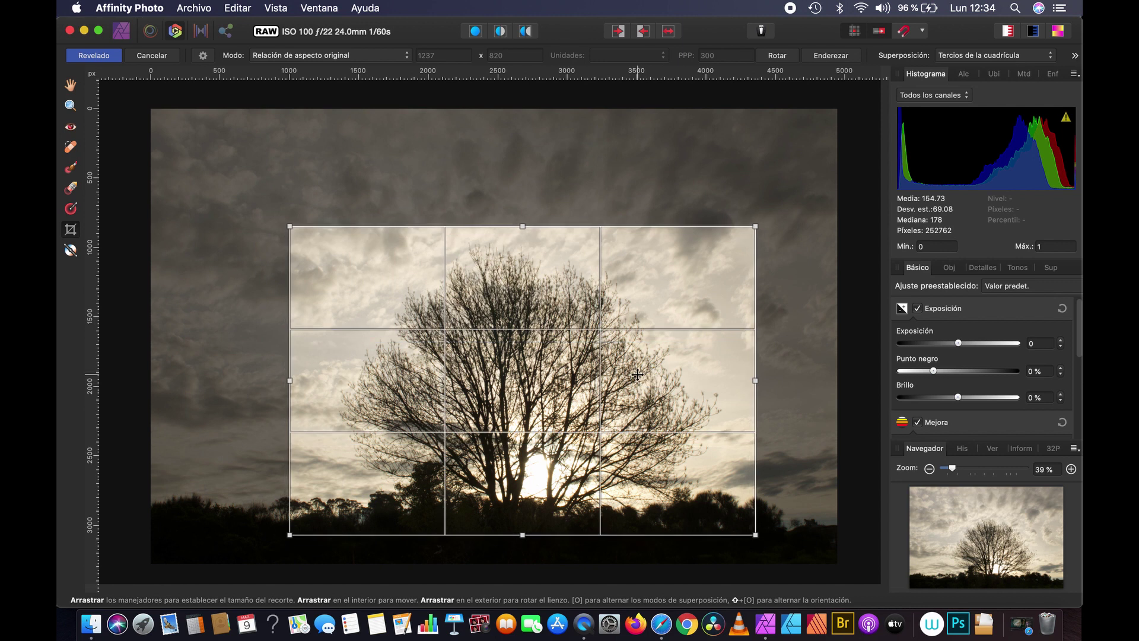
{"action": "left_click_drag", "start_coordinate": [290, 226], "coordinate": [215, 177]}
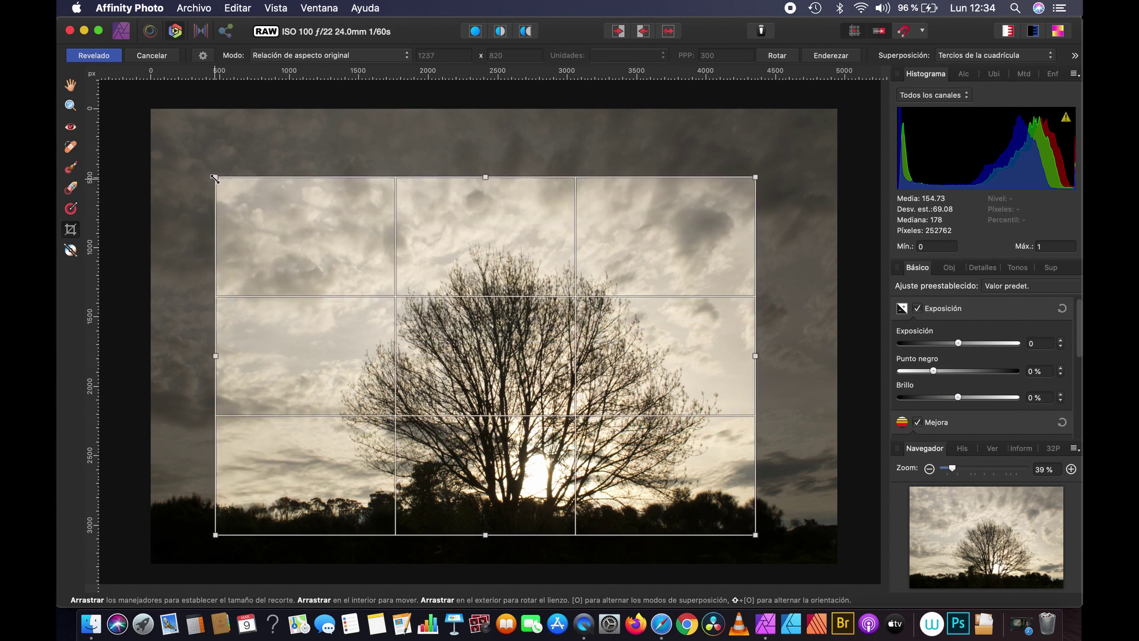
{"action": "left_click_drag", "start_coordinate": [485, 177], "coordinate": [482, 235]}
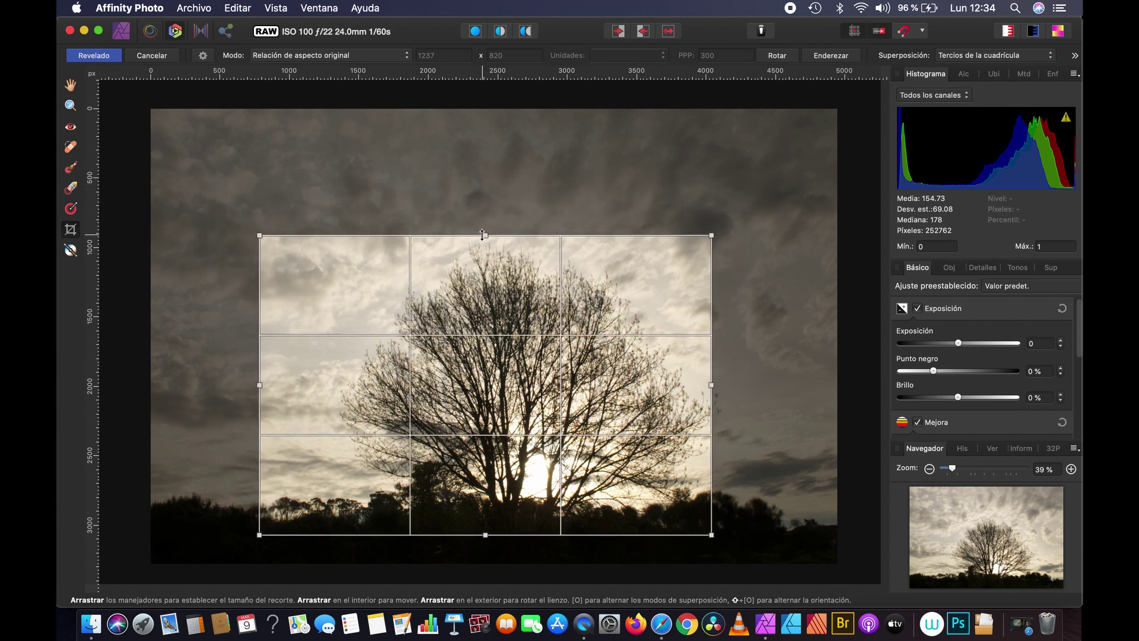
{"action": "key", "text": "super+z"}
{"action": "key", "text": "super+z"}
{"action": "key", "text": "super+z"}
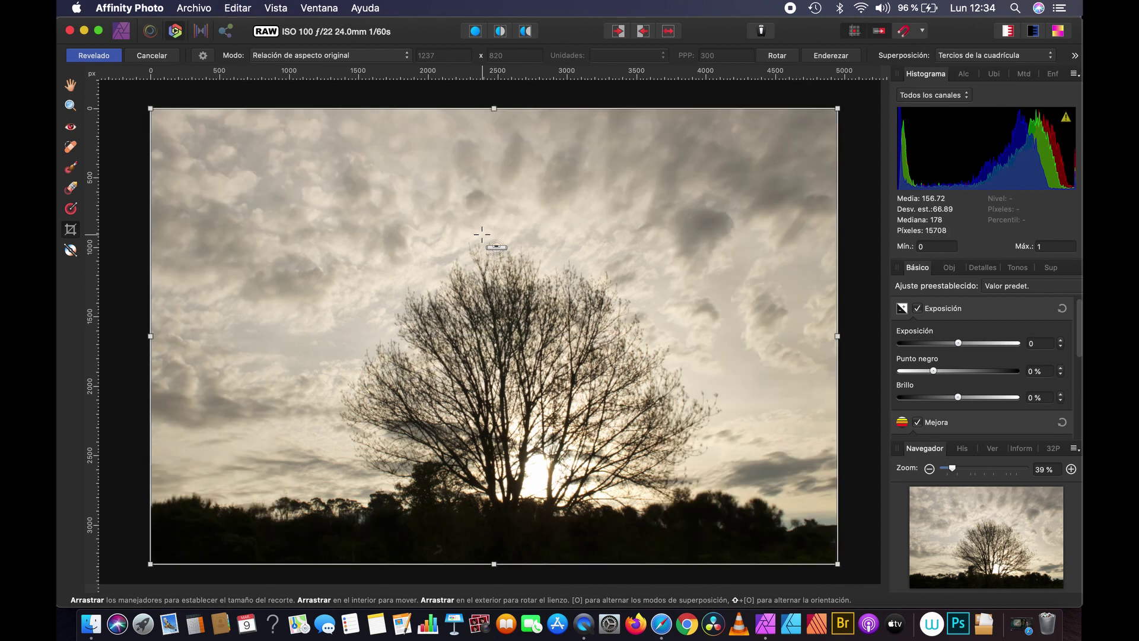
Step: Switch the crop Modo from custom ratio to Nuevo muestreo and show the Unidades list
{"action": "left_click", "coordinate": [365, 55]}
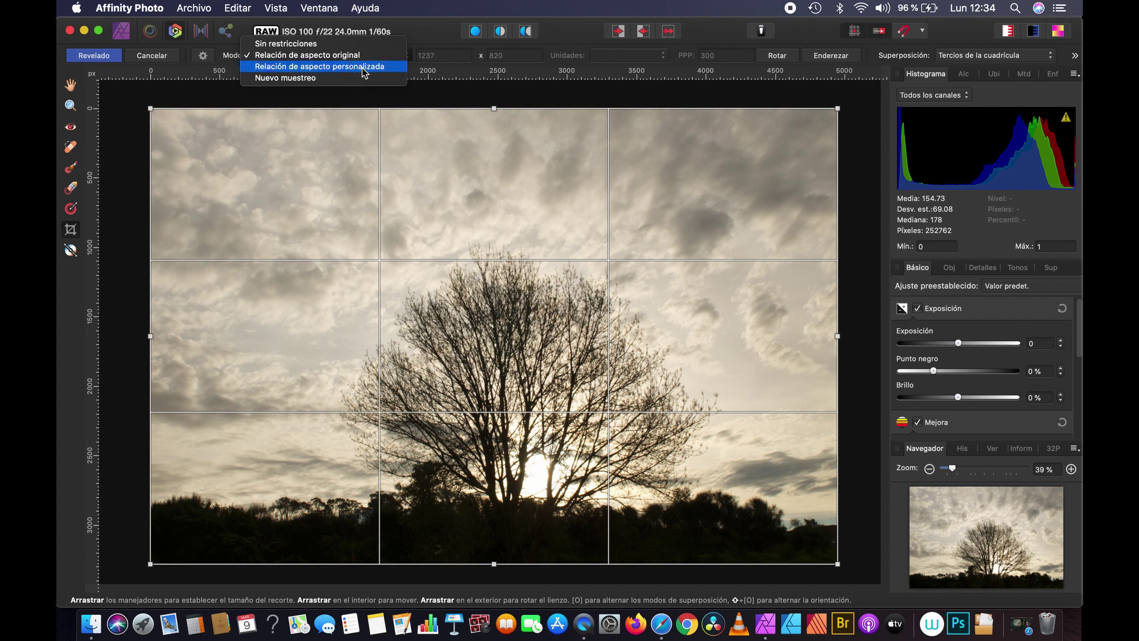
{"action": "left_click", "coordinate": [365, 66]}
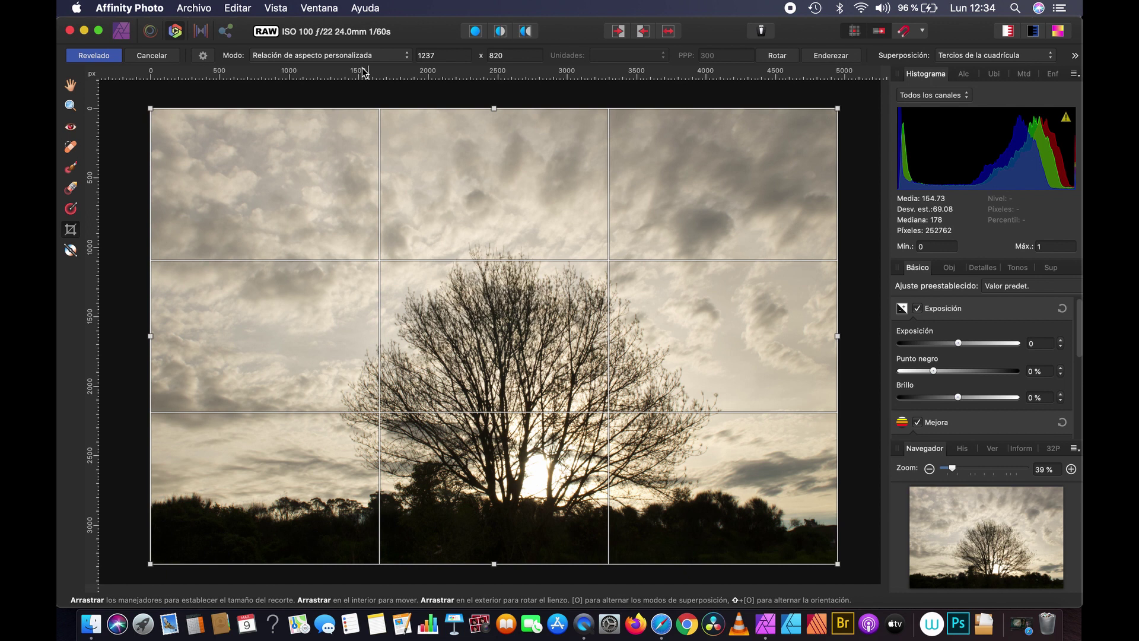
{"action": "left_click", "coordinate": [363, 56]}
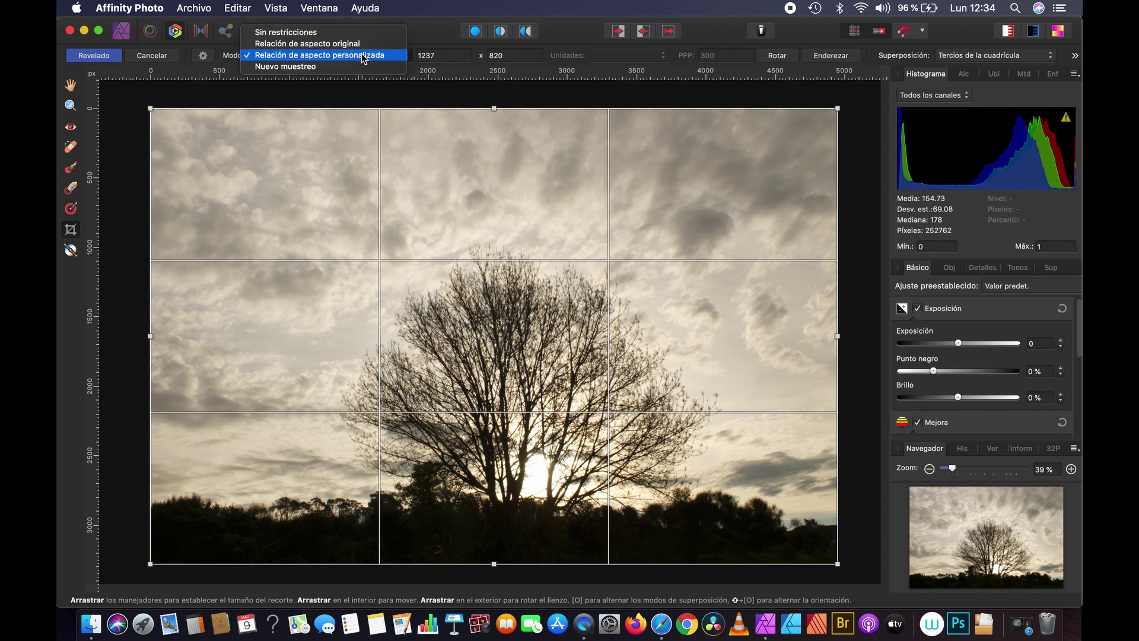
{"action": "left_click", "coordinate": [358, 67]}
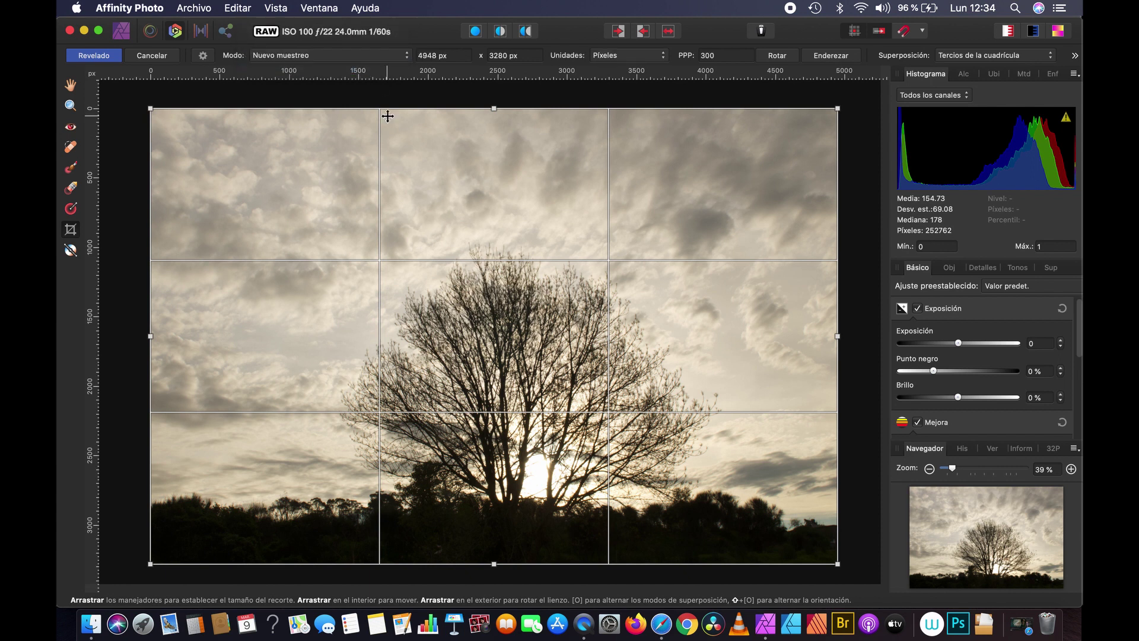
{"action": "left_click", "coordinate": [650, 58]}
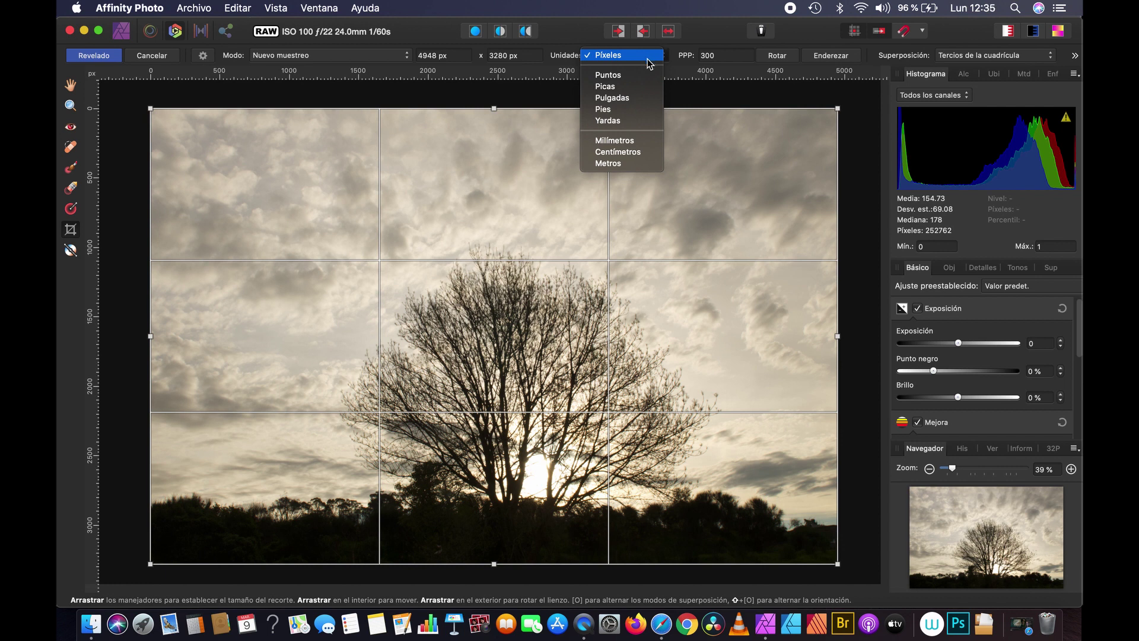
Step: Set the crop to 18 × 13 cm in Centímetros and position the box around the tree
{"action": "left_click", "coordinate": [617, 152]}
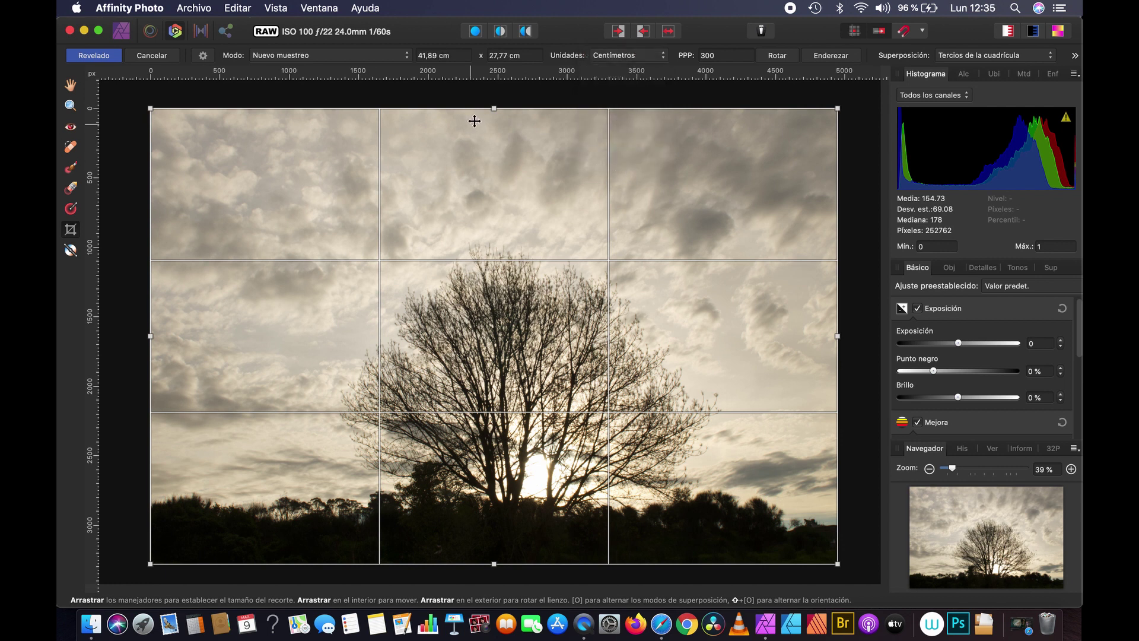
{"action": "double_click", "coordinate": [429, 56]}
{"action": "type", "text": "18"}
{"action": "double_click", "coordinate": [494, 56]}
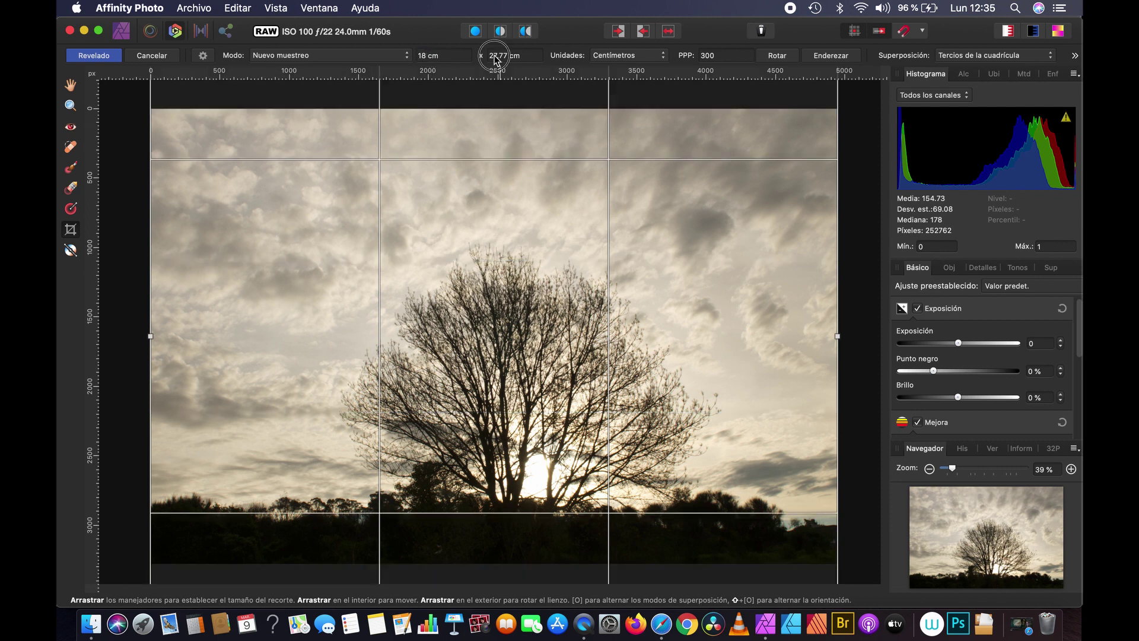
{"action": "type", "text": "13"}
{"action": "key", "text": "Tab"}
{"action": "scroll", "coordinate": [617, 251], "scroll_direction": "down", "scroll_amount": 1}
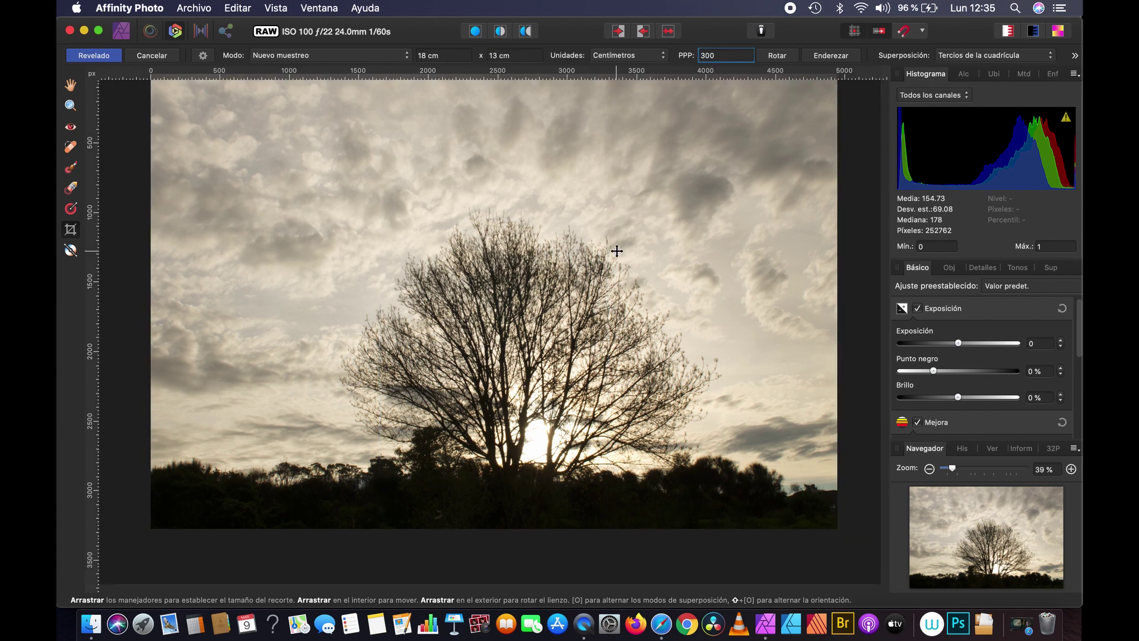
{"action": "scroll", "coordinate": [617, 251], "scroll_direction": "up", "scroll_amount": 2}
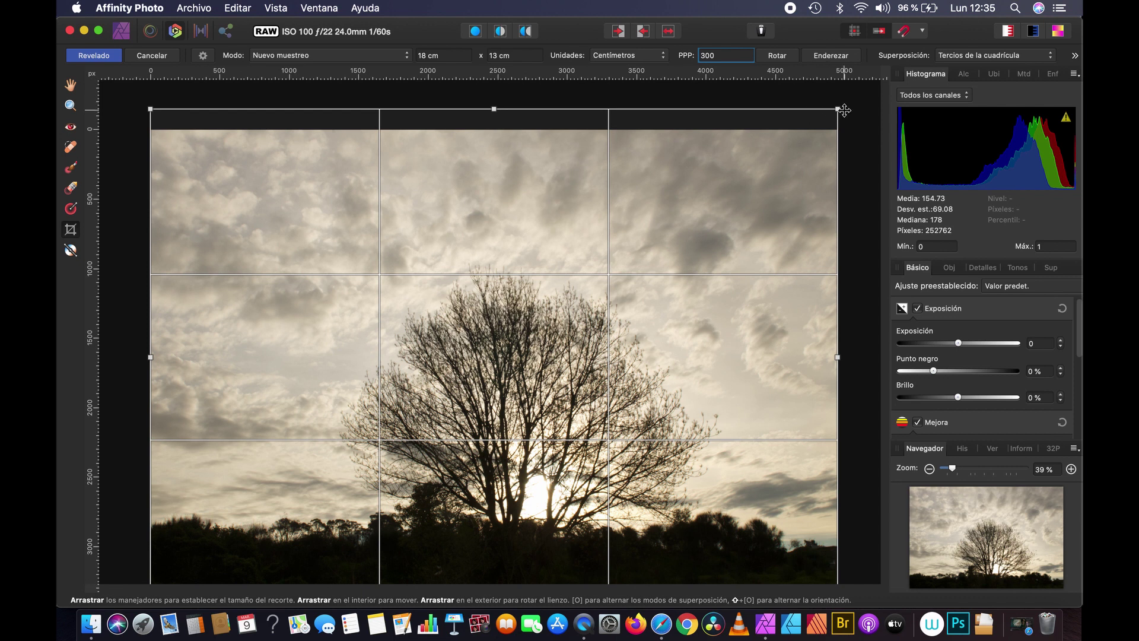
{"action": "left_click_drag", "start_coordinate": [843, 110], "coordinate": [803, 132]}
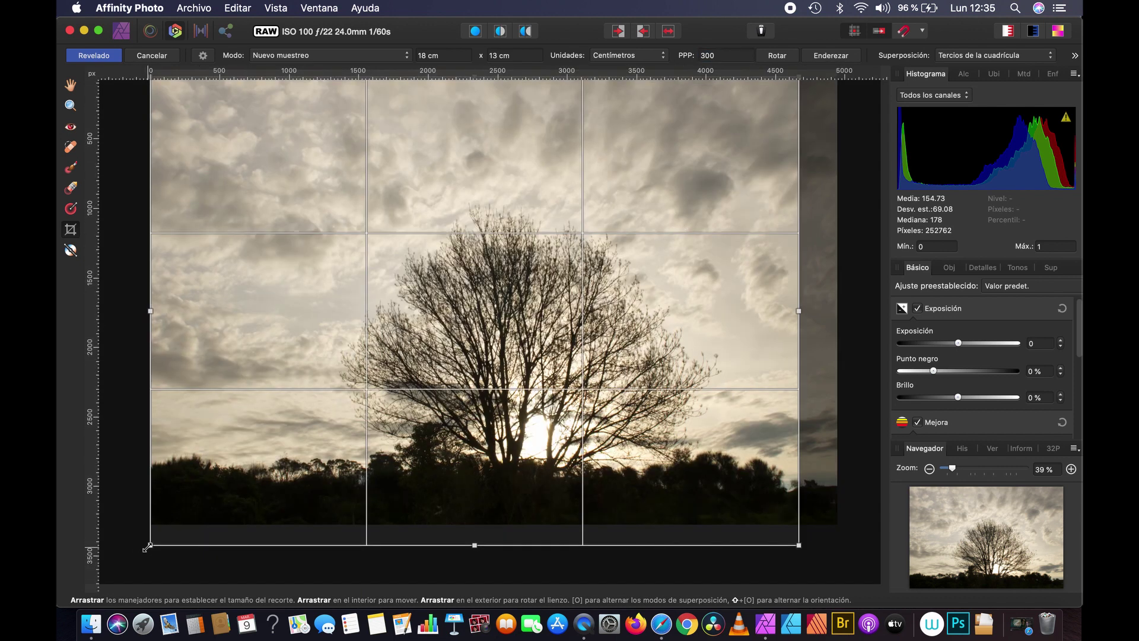
{"action": "mouse_move", "coordinate": [151, 544]}
{"action": "left_mouse_down"}
{"action": "mouse_move", "coordinate": [227, 481]}
{"action": "mouse_move", "coordinate": [232, 491]}
{"action": "left_mouse_up"}
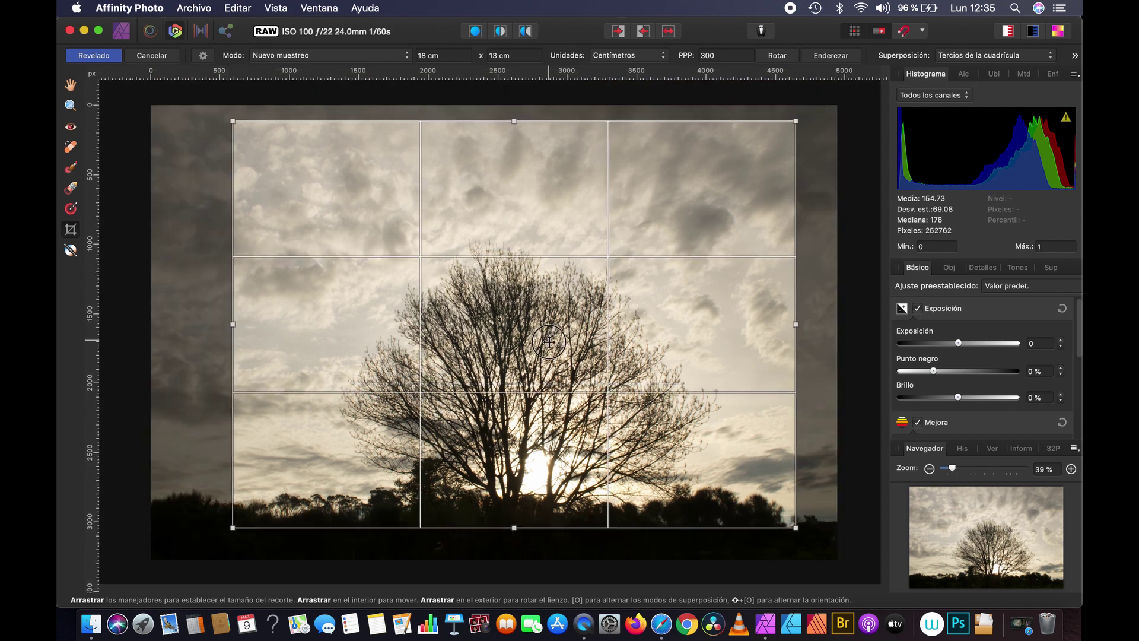
{"action": "left_click_drag", "start_coordinate": [548, 342], "coordinate": [546, 349]}
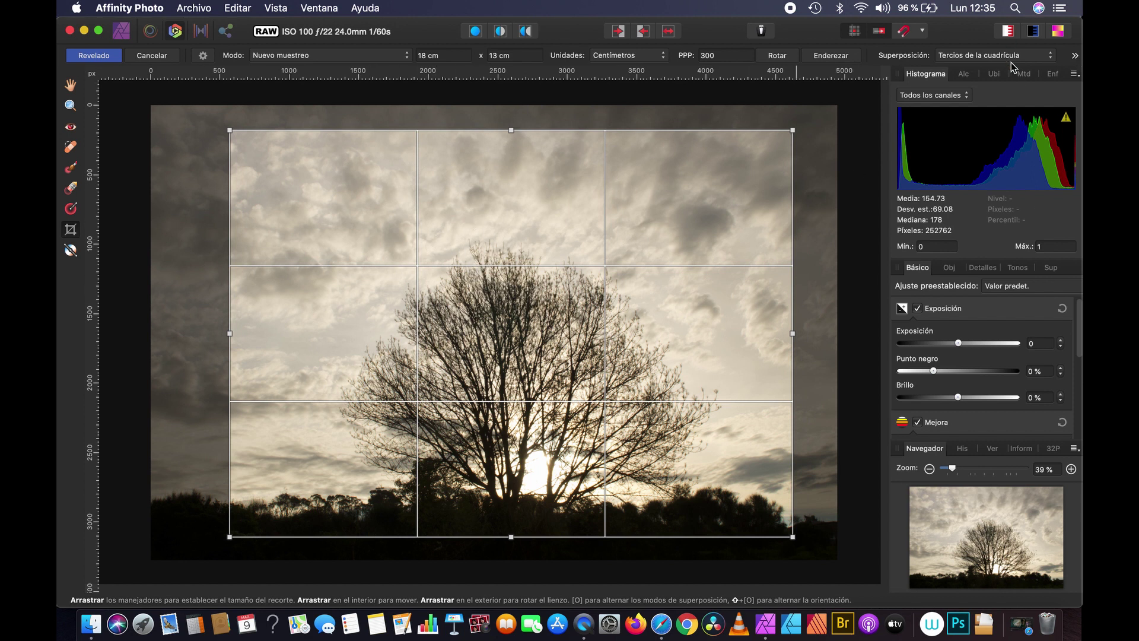
Step: Toggle Oscurecer on and off to compare, leaving the outside of the crop dimmed
{"action": "left_click", "coordinate": [1075, 56]}
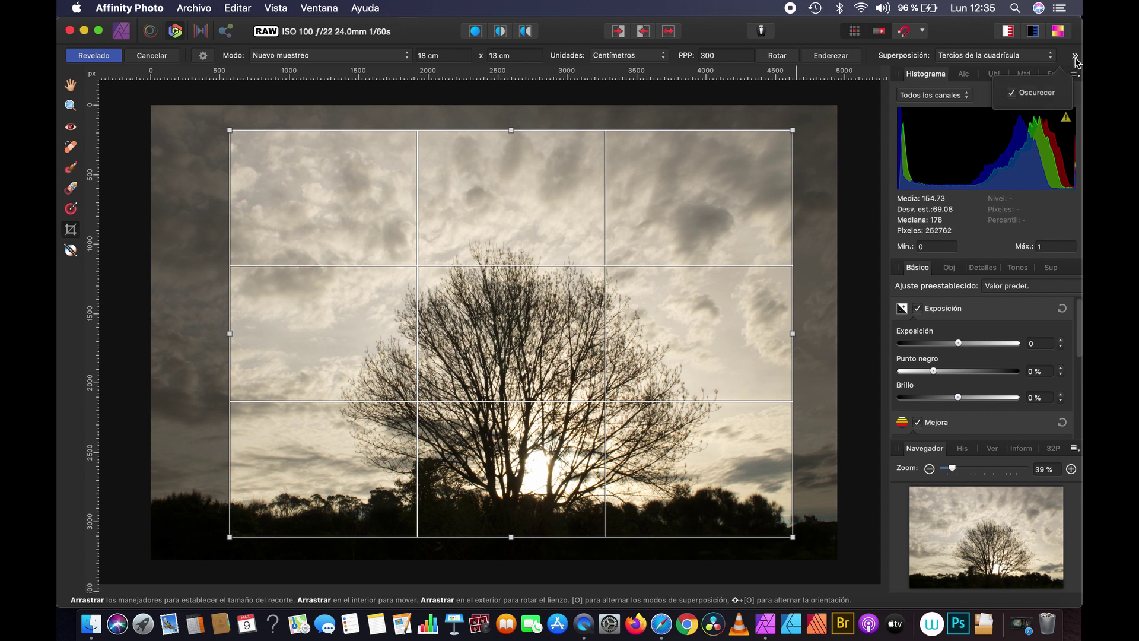
{"action": "left_click", "coordinate": [1013, 93]}
{"action": "left_click", "coordinate": [1012, 94]}
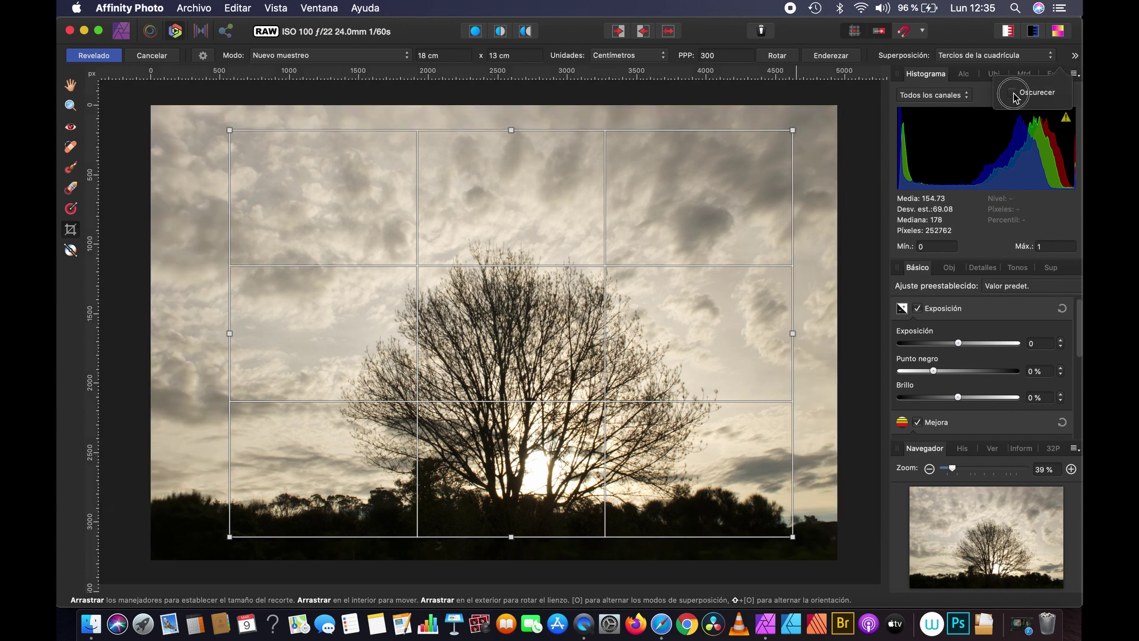
{"action": "left_click", "coordinate": [1013, 93]}
{"action": "left_click", "coordinate": [1012, 94]}
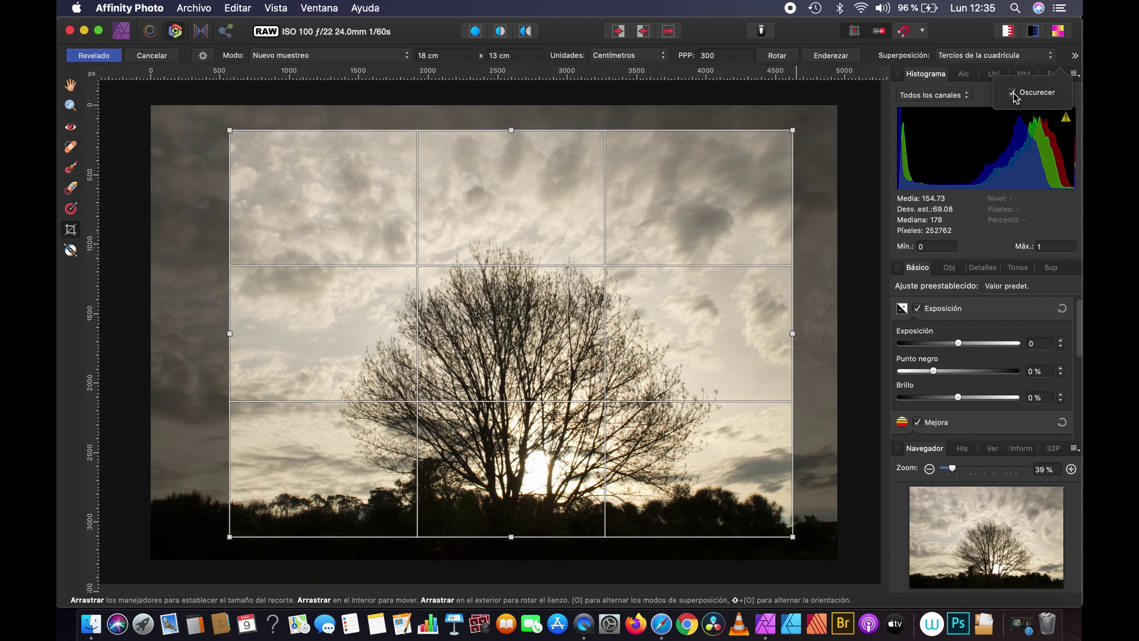
{"action": "left_click", "coordinate": [1013, 93]}
{"action": "left_click", "coordinate": [1075, 56]}
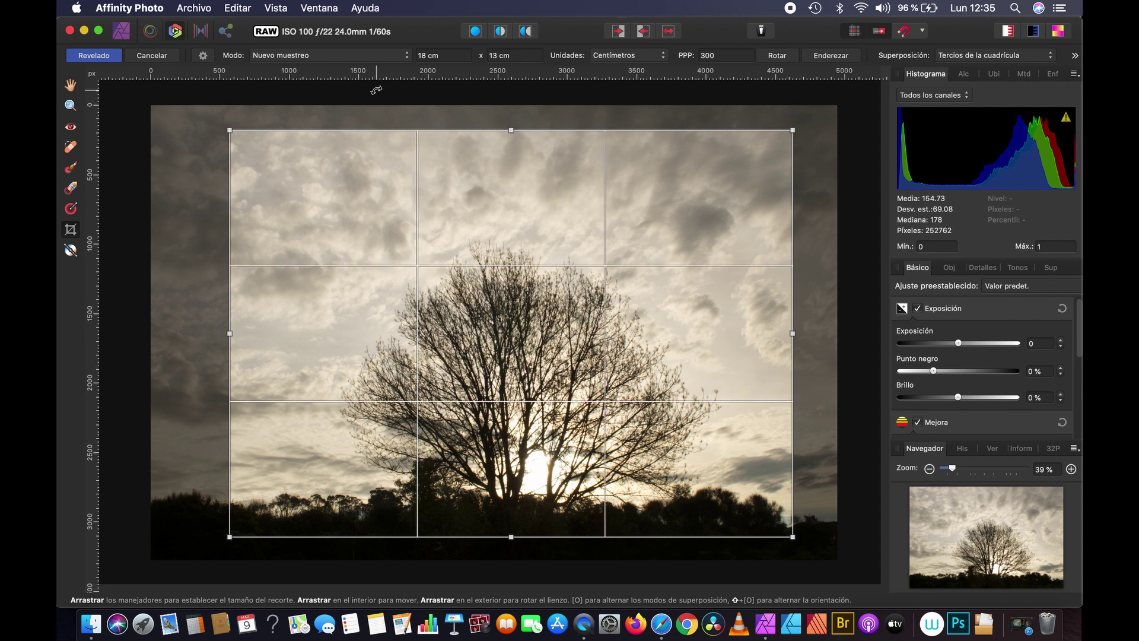
Step: Reset the crop to the full photo in Relación de aspecto original mode and show the preset ratios
{"action": "key", "text": "super+z"}
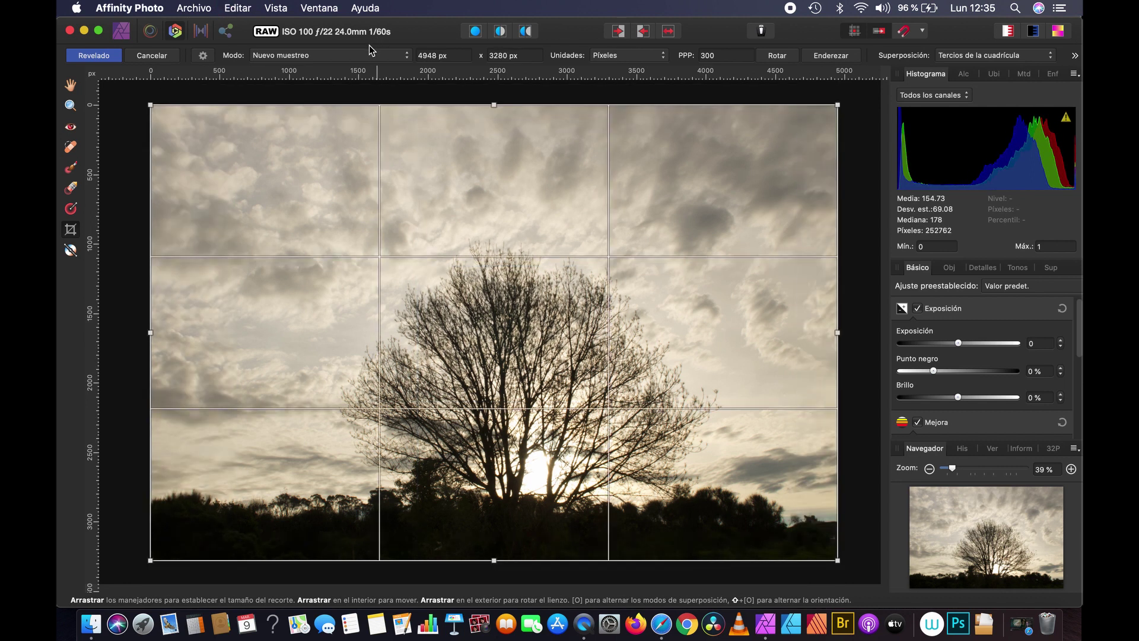
{"action": "left_click", "coordinate": [374, 60]}
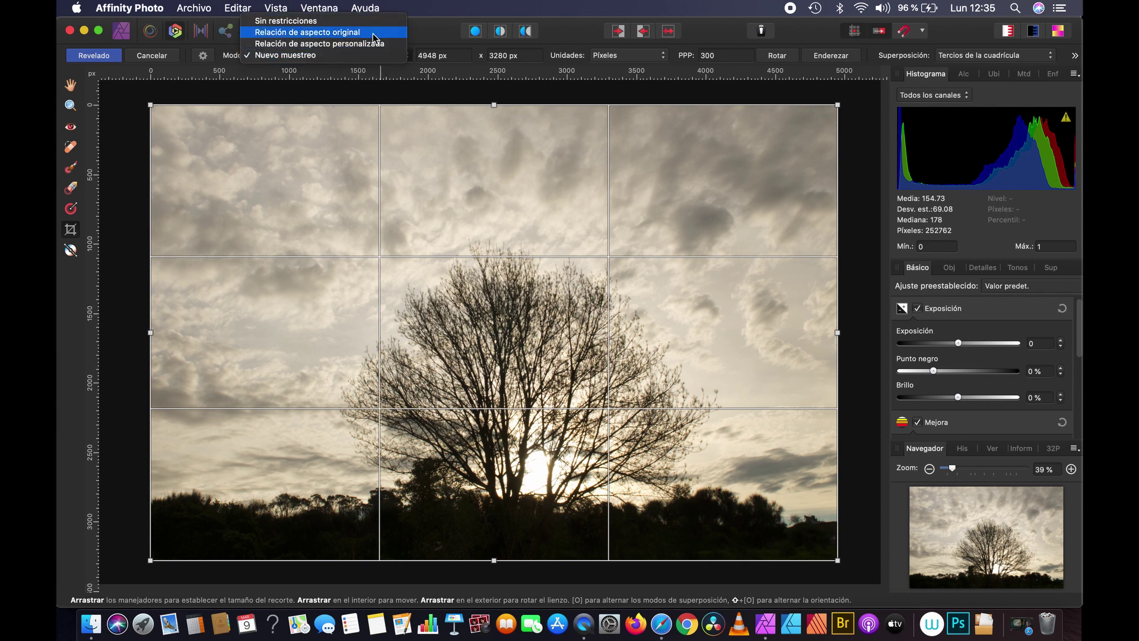
{"action": "left_click", "coordinate": [373, 33]}
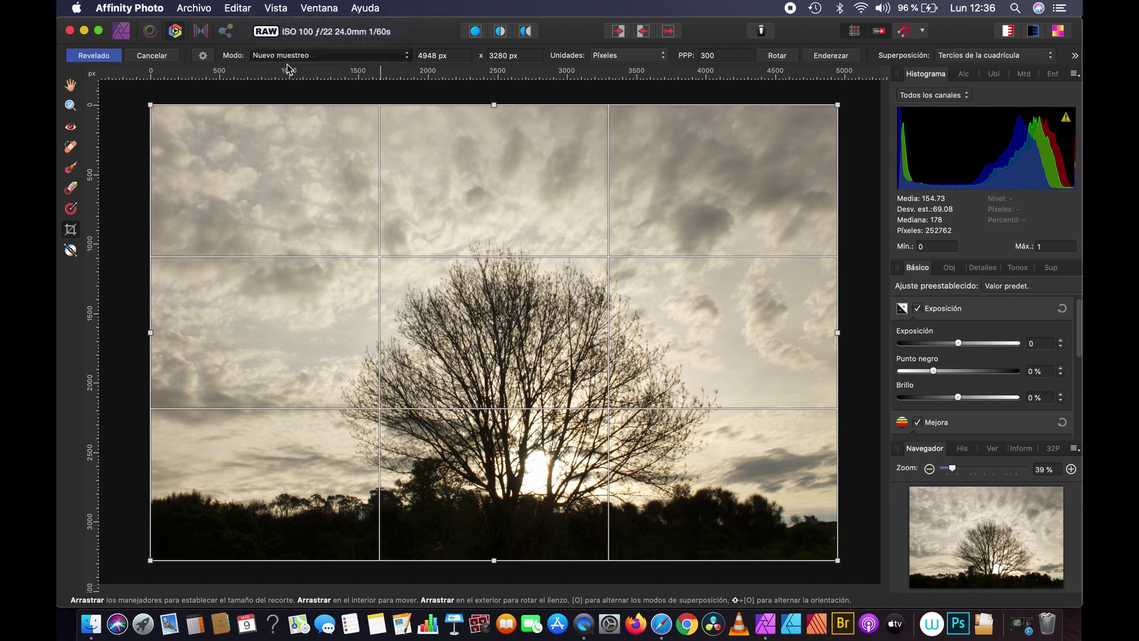
{"action": "left_click", "coordinate": [202, 58]}
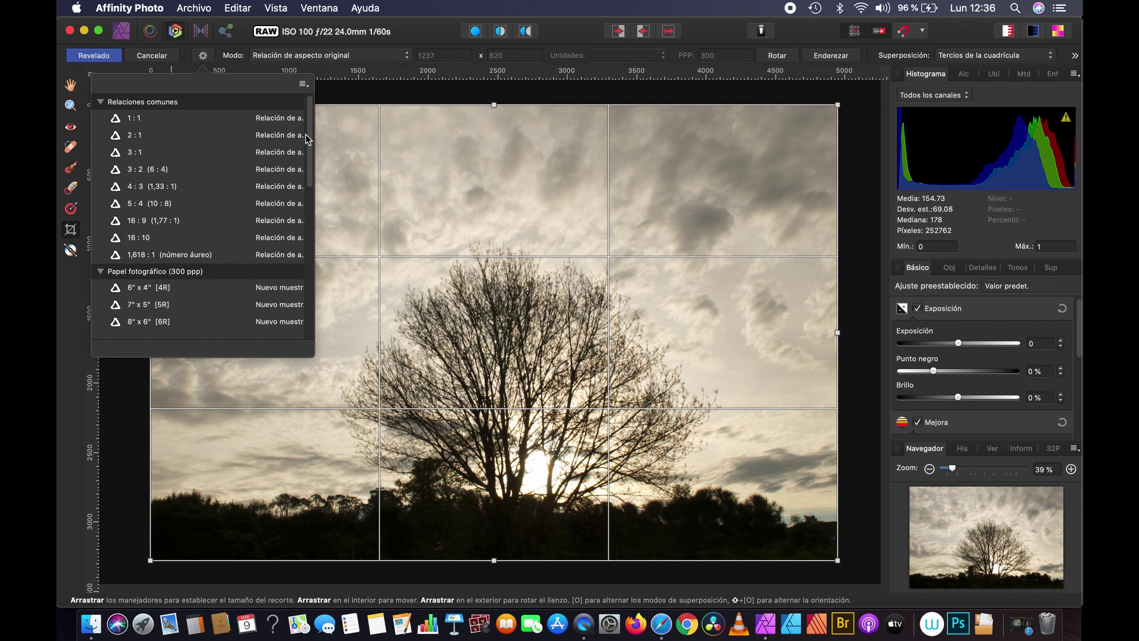
{"action": "mouse_move", "coordinate": [309, 133]}
{"action": "left_mouse_down"}
{"action": "mouse_move", "coordinate": [306, 312]}
{"action": "mouse_move", "coordinate": [309, 114]}
{"action": "left_mouse_up"}
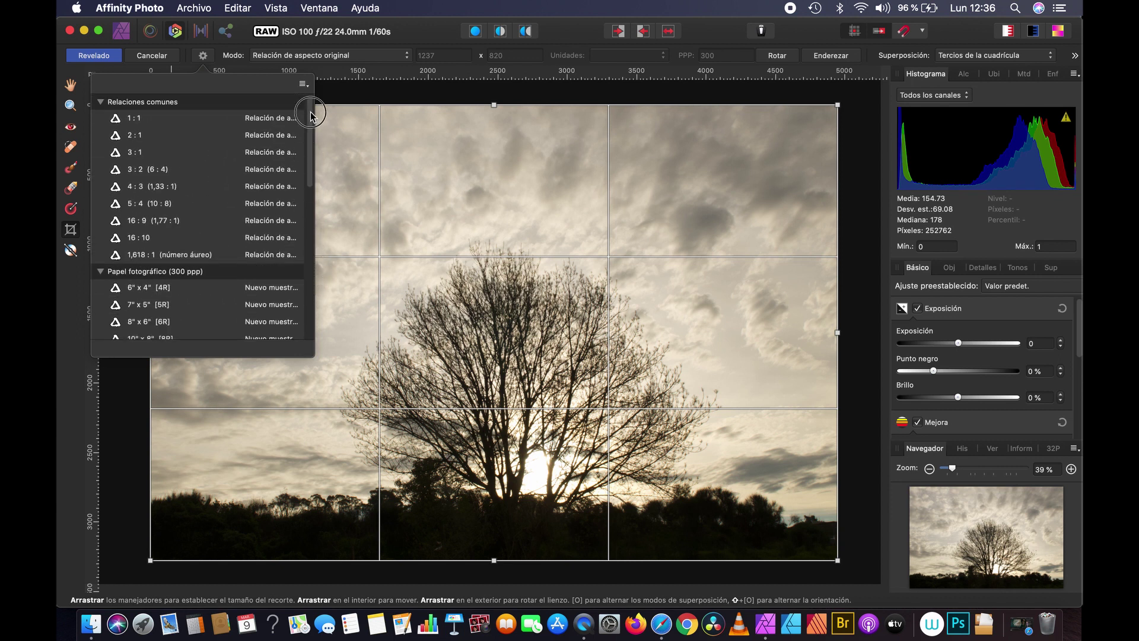
Step: Try a 1:1 square crop, shrinking it from the top-left corner
{"action": "left_click", "coordinate": [134, 122]}
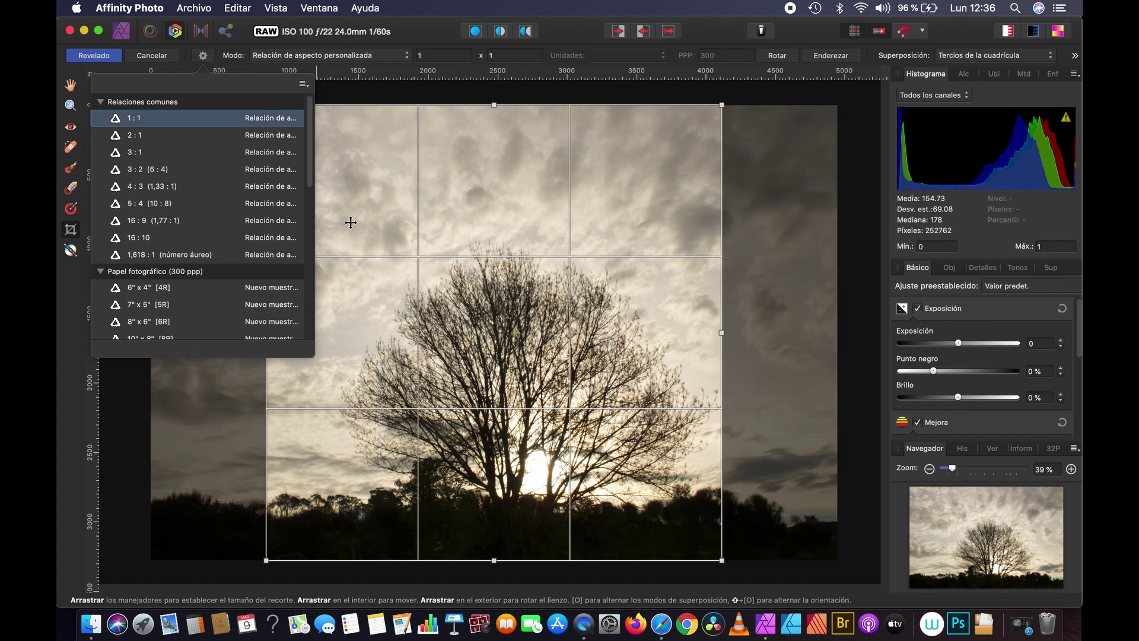
{"action": "left_click", "coordinate": [203, 57]}
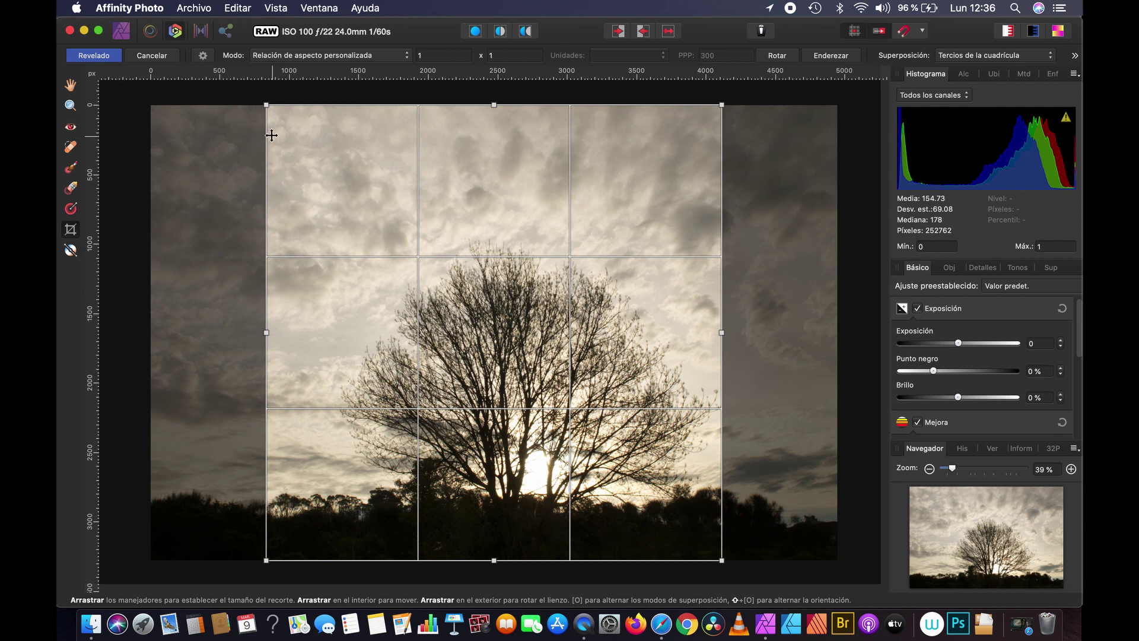
{"action": "left_click_drag", "start_coordinate": [275, 115], "coordinate": [313, 160]}
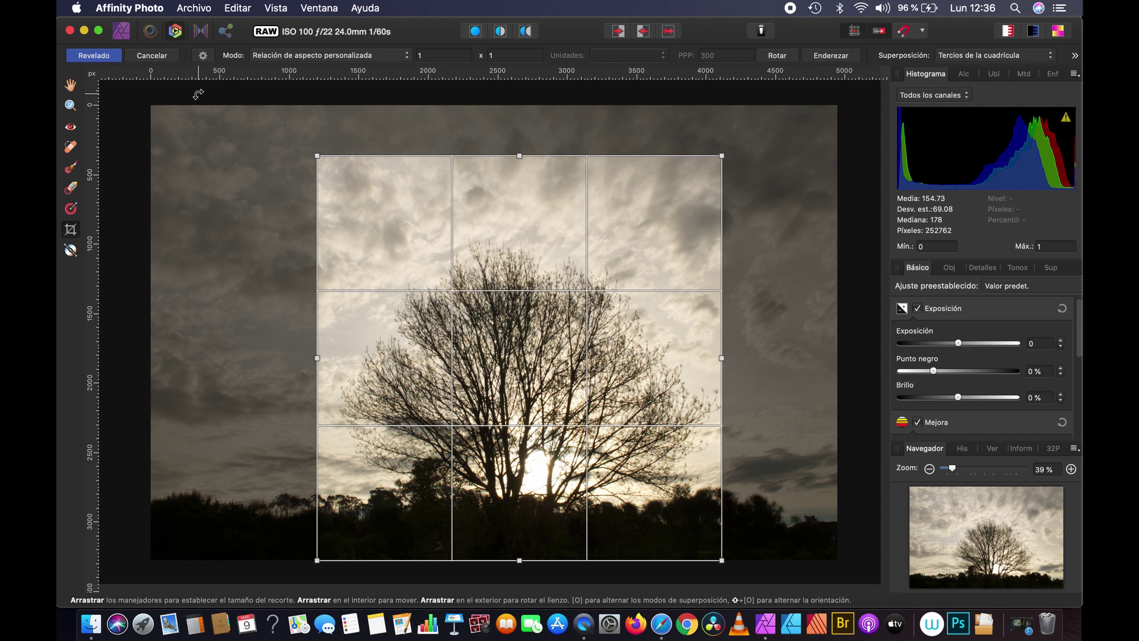
Step: Switch the crop to Original Ratio, undo back to full frame, then trim the top-left corner inward
{"action": "left_click", "coordinate": [297, 55]}
{"action": "left_click", "coordinate": [299, 45]}
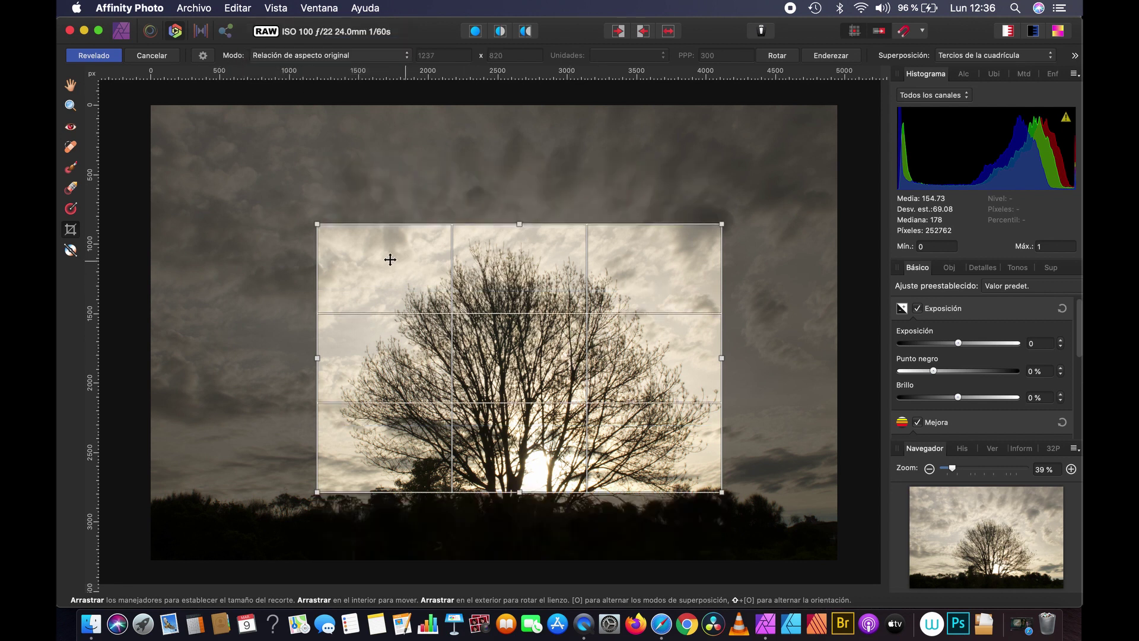
{"action": "left_click_drag", "start_coordinate": [318, 224], "coordinate": [162, 121]}
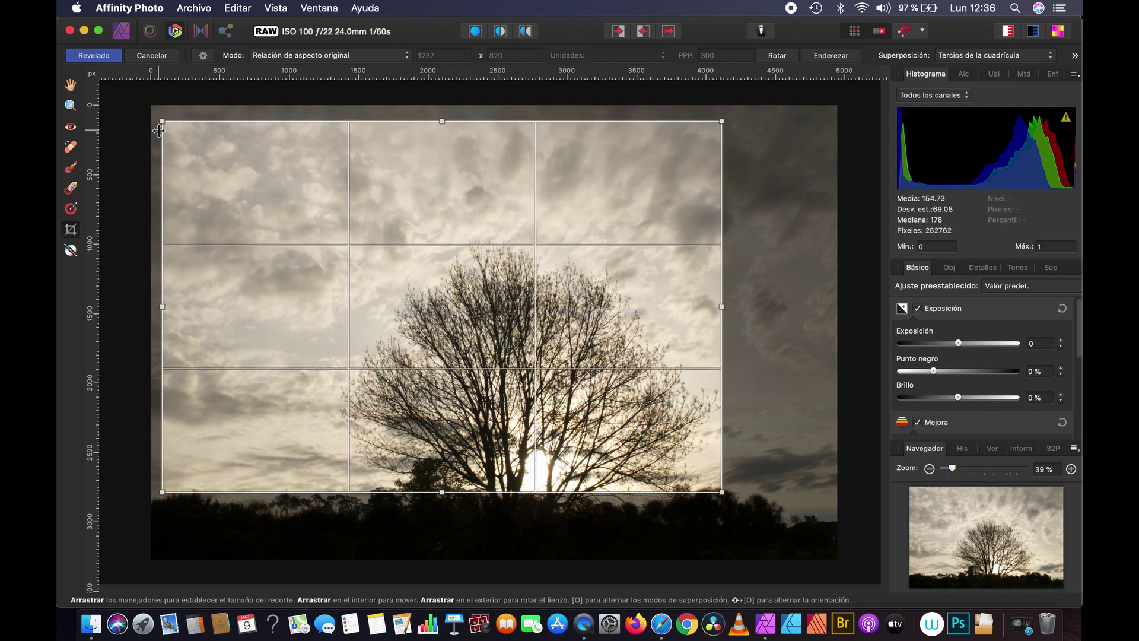
{"action": "left_click_drag", "start_coordinate": [722, 492], "coordinate": [820, 564]}
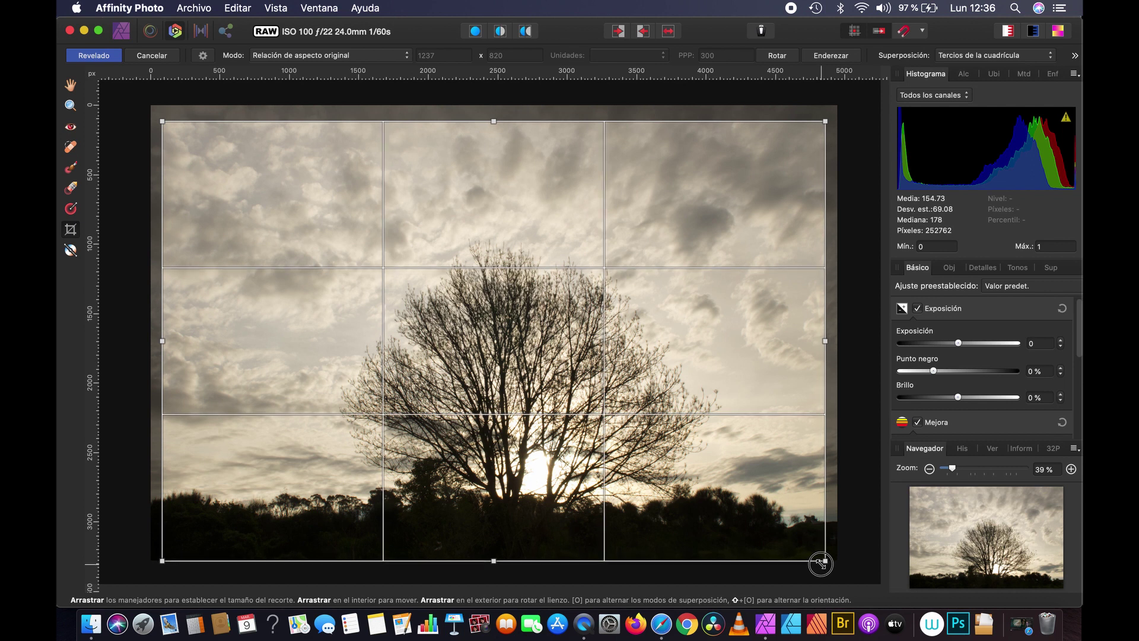
{"action": "key", "text": "super+z"}
{"action": "key", "text": "super+z"}
{"action": "key", "text": "super+z"}
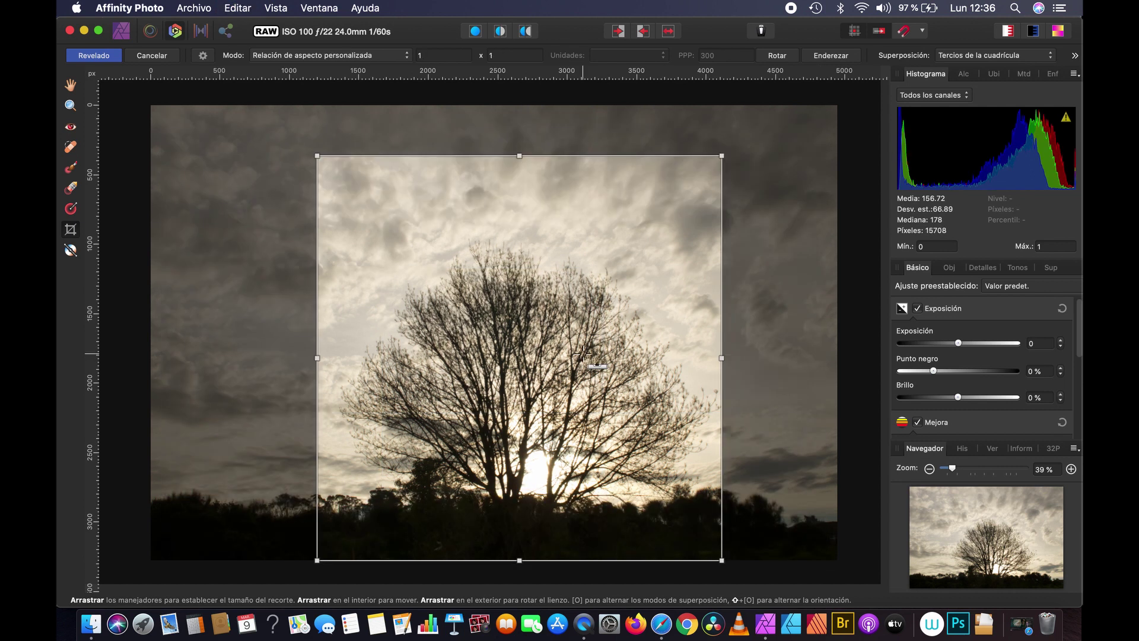
{"action": "key", "text": "super+z"}
{"action": "key", "text": "super+z"}
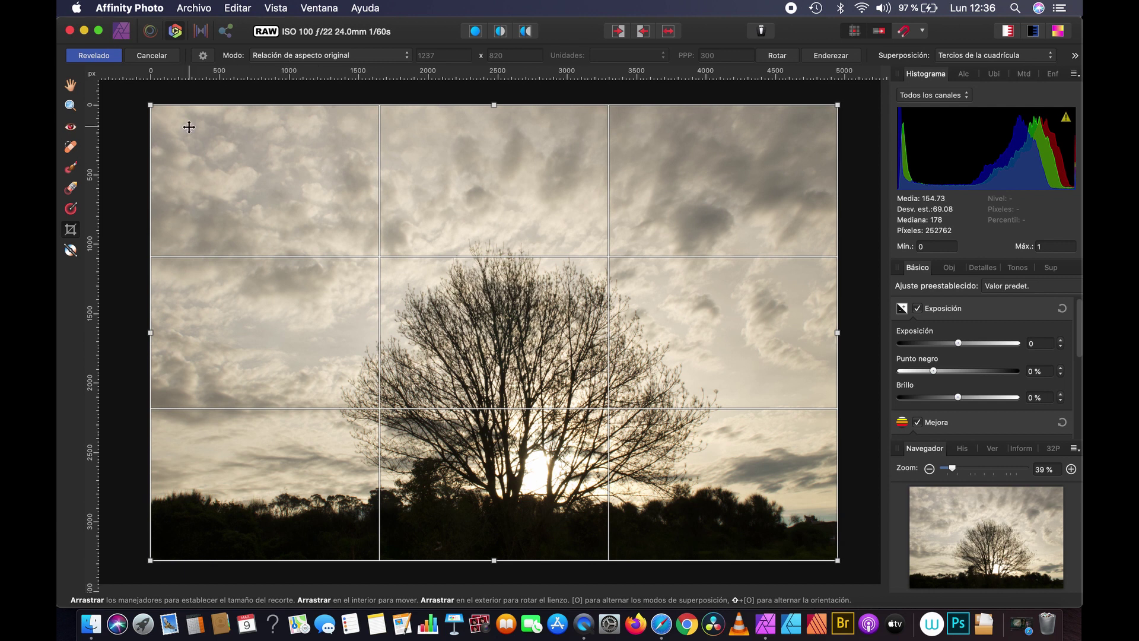
{"action": "left_click_drag", "start_coordinate": [150, 104], "coordinate": [196, 158]}
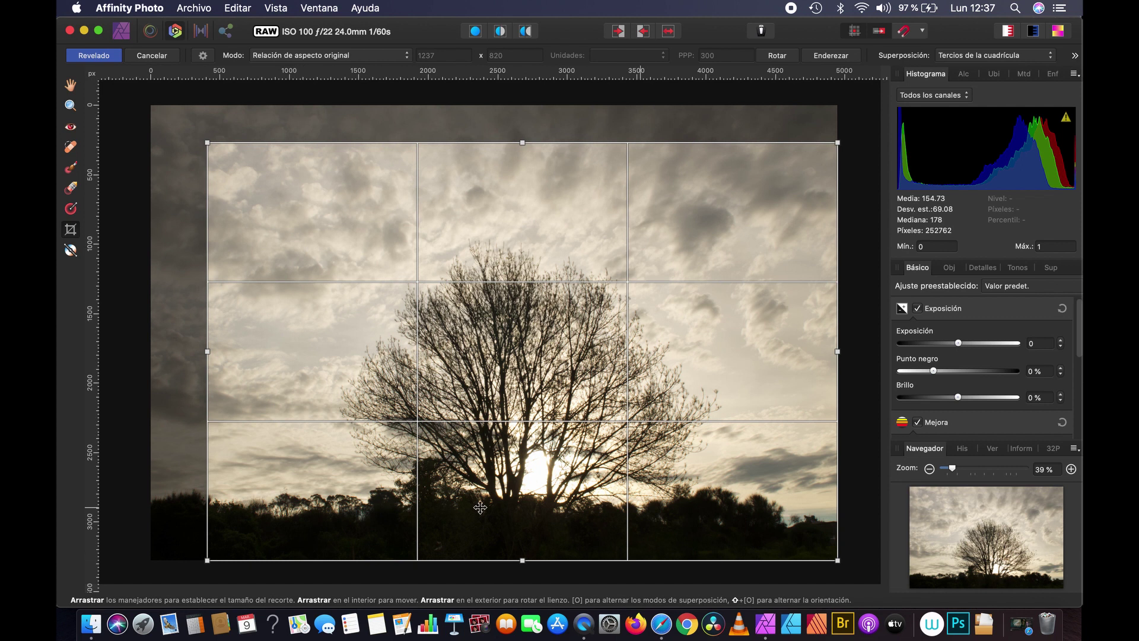
Step: Commit the crop and sample a neutral sky point with the White Balance picker
{"action": "key", "text": "h"}
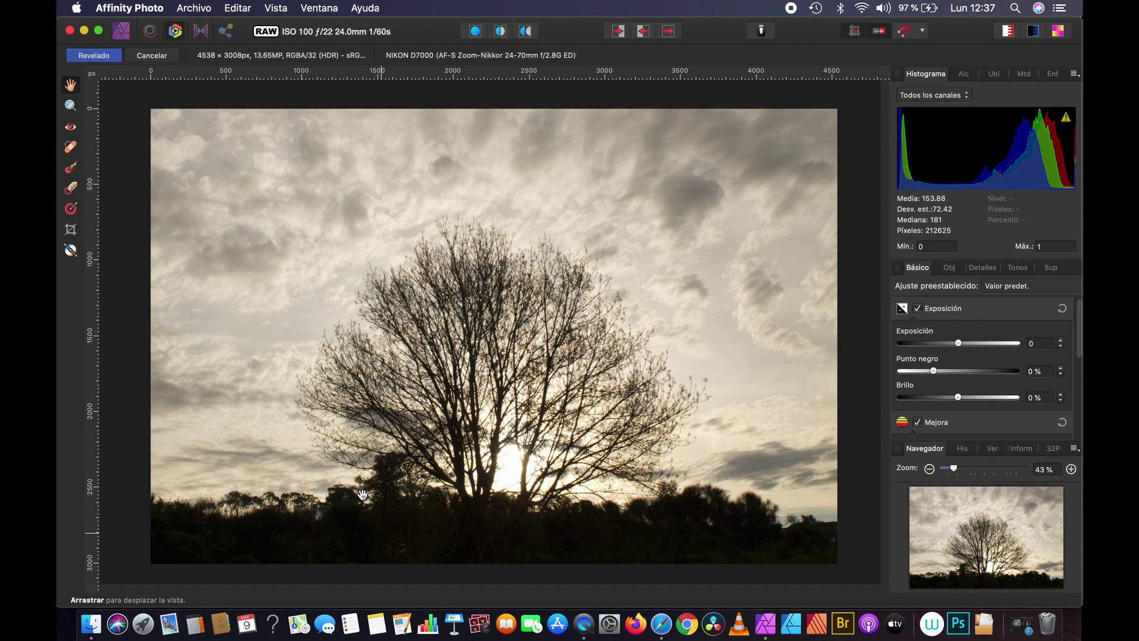
{"action": "left_click", "coordinate": [70, 251]}
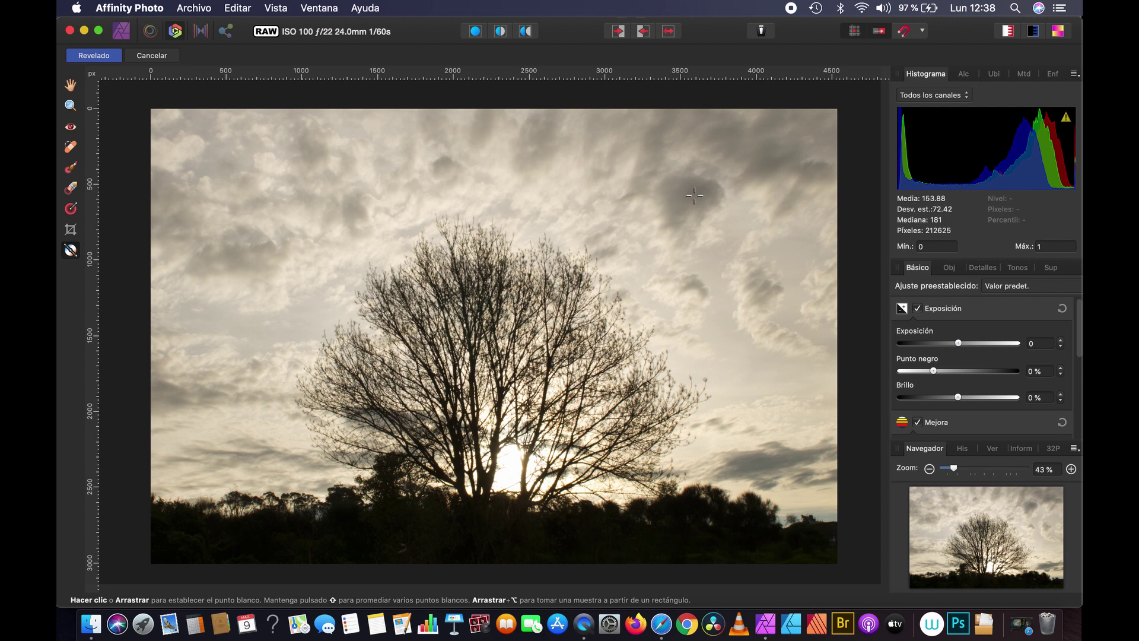
{"action": "left_click", "coordinate": [617, 328]}
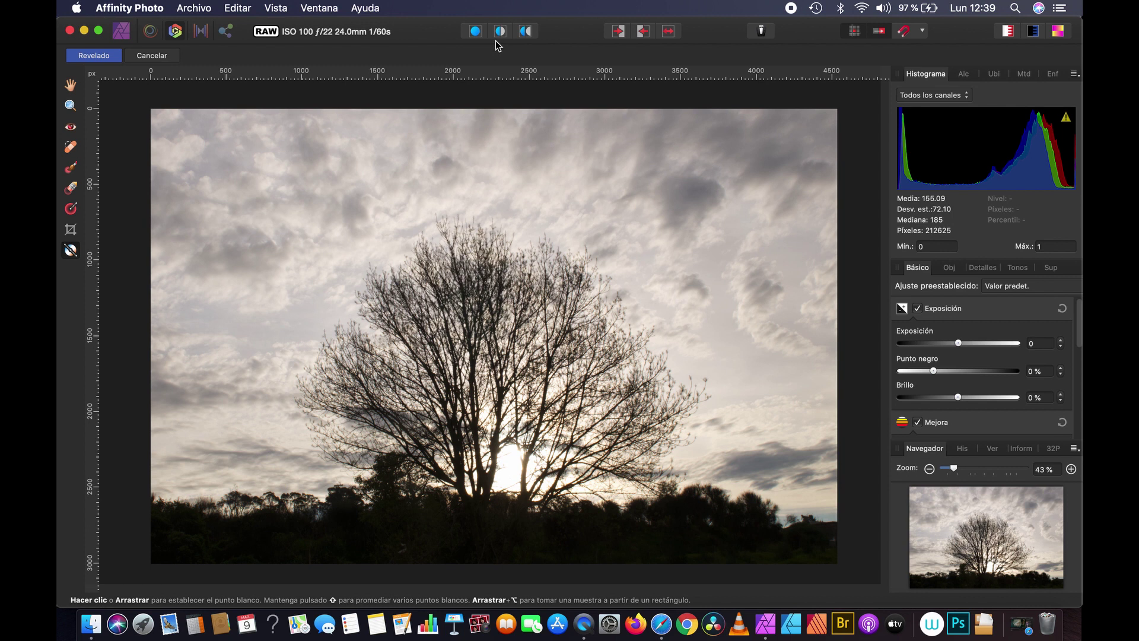
Step: Compare before and after in split and mirrored views, sweeping the divider across the photo
{"action": "left_click", "coordinate": [501, 31]}
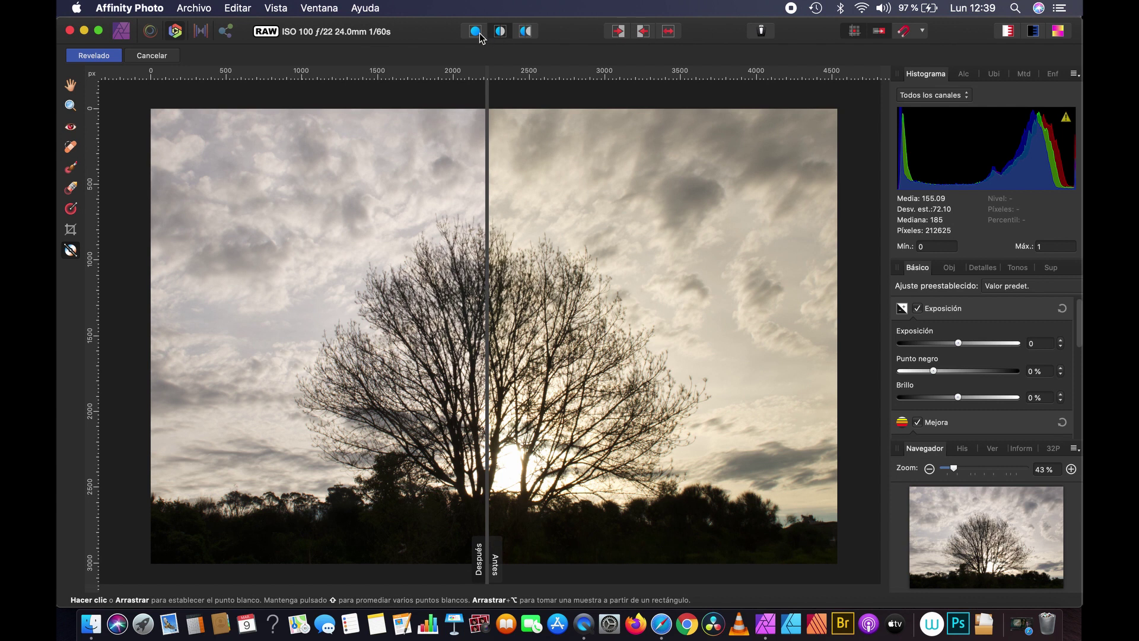
{"action": "left_click", "coordinate": [477, 33]}
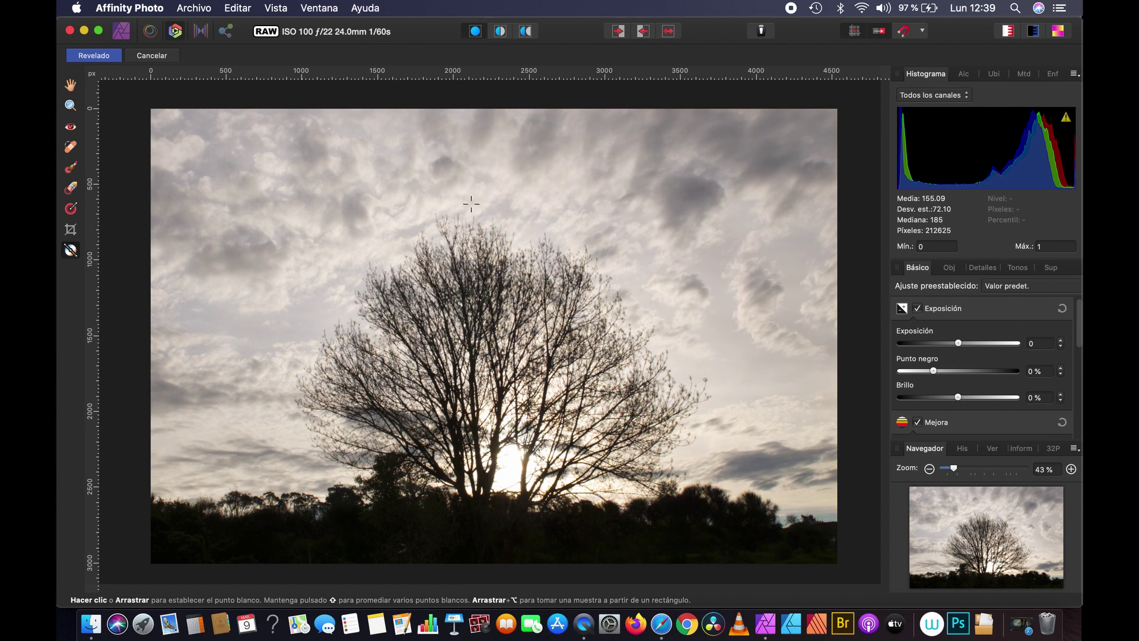
{"action": "left_click", "coordinate": [499, 35]}
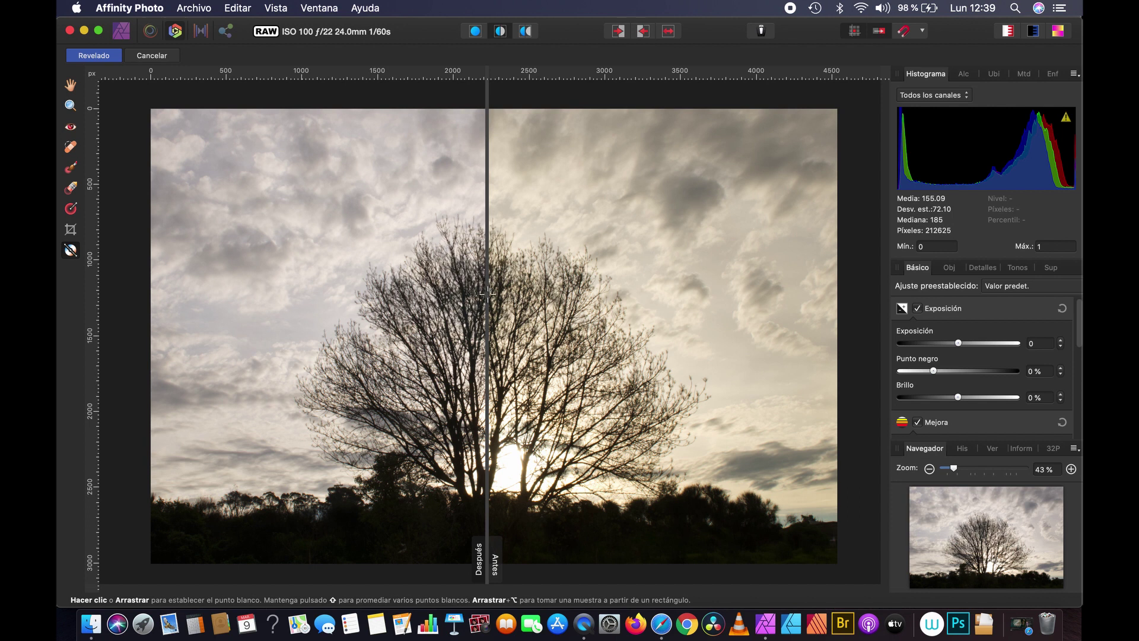
{"action": "mouse_move", "coordinate": [486, 290]}
{"action": "left_mouse_down"}
{"action": "mouse_move", "coordinate": [804, 300]}
{"action": "mouse_move", "coordinate": [143, 303]}
{"action": "mouse_move", "coordinate": [803, 305]}
{"action": "mouse_move", "coordinate": [183, 331]}
{"action": "left_mouse_up"}
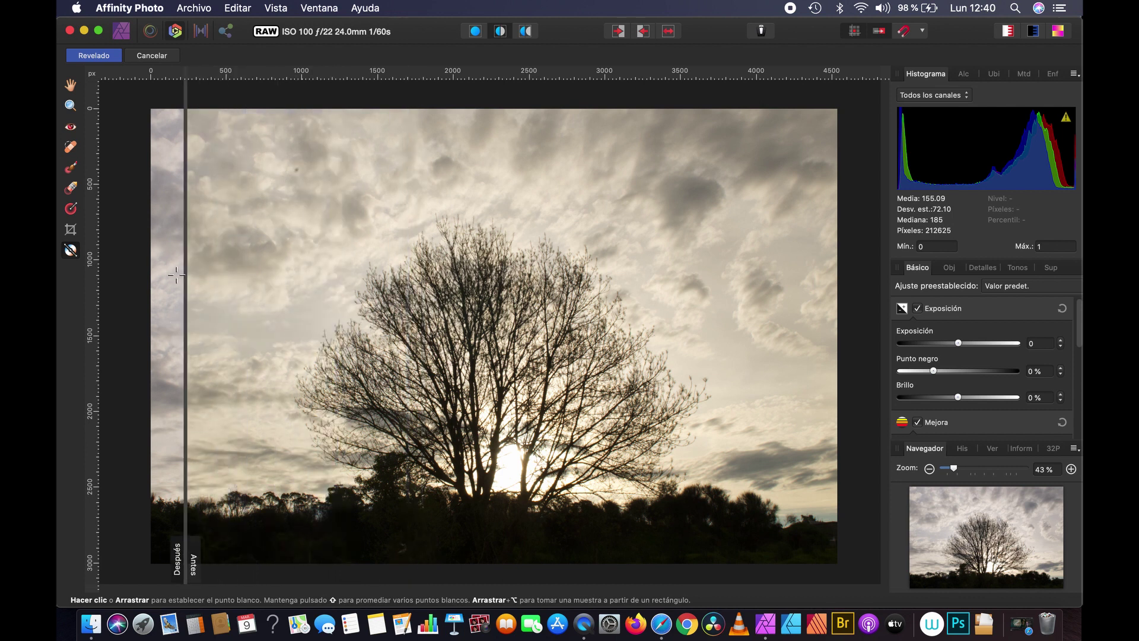
{"action": "mouse_move", "coordinate": [186, 267]}
{"action": "left_mouse_down"}
{"action": "mouse_move", "coordinate": [453, 249]}
{"action": "mouse_move", "coordinate": [477, 228]}
{"action": "left_mouse_up"}
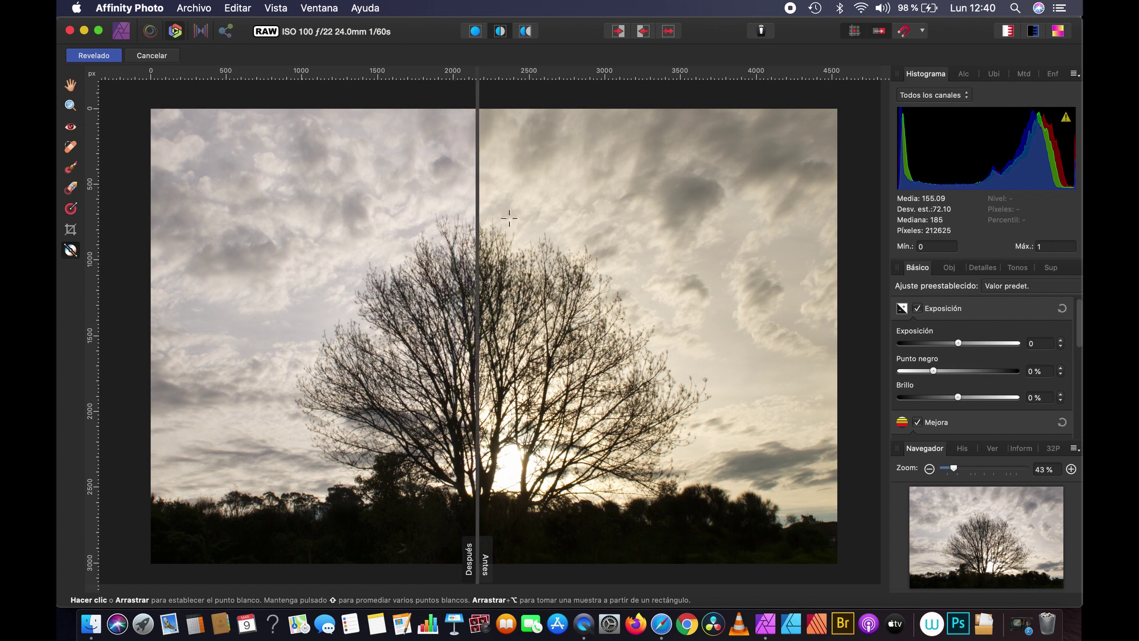
{"action": "left_click", "coordinate": [525, 31]}
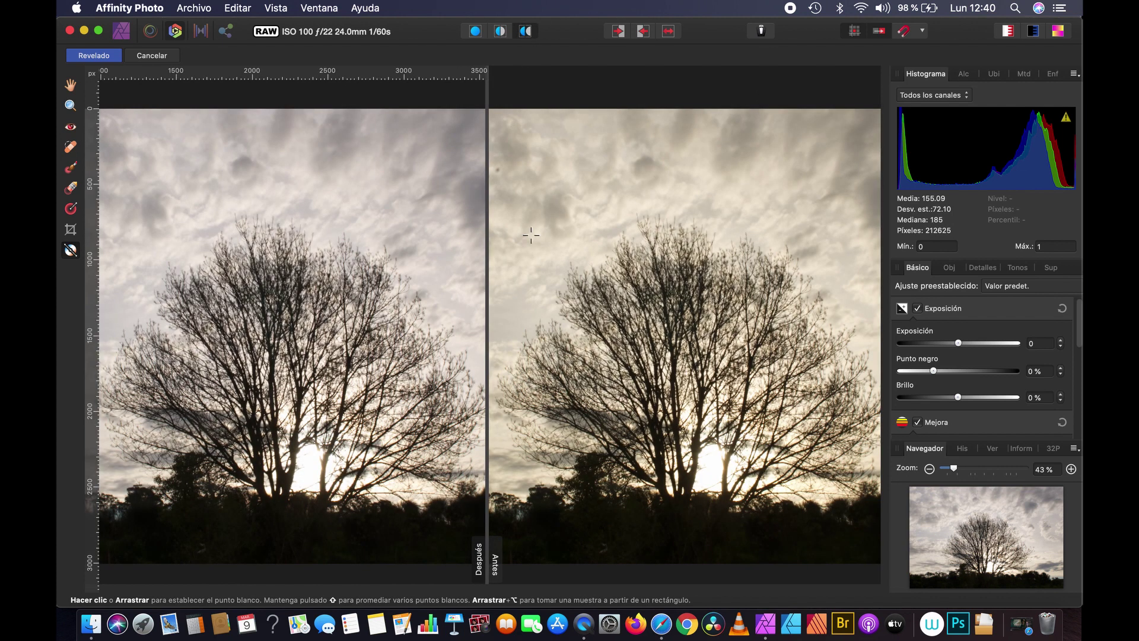
Step: Try more white-point samples, return to a fitted single view, and undo the white balance entirely
{"action": "left_click", "coordinate": [406, 351]}
{"action": "key", "text": "super+minus"}
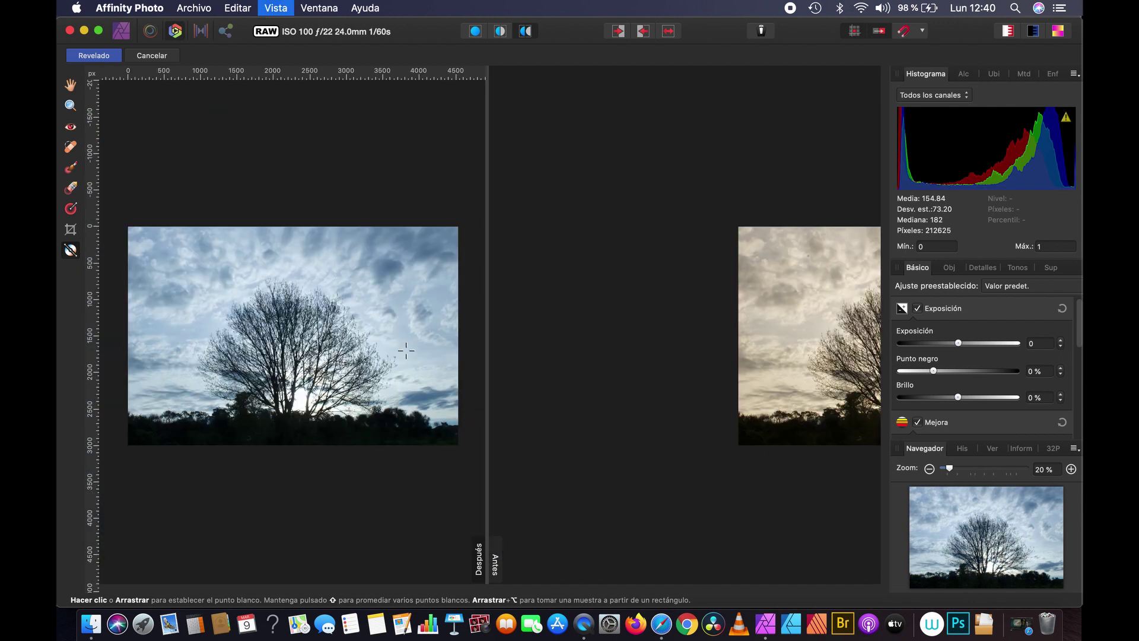
{"action": "key", "text": "super+z"}
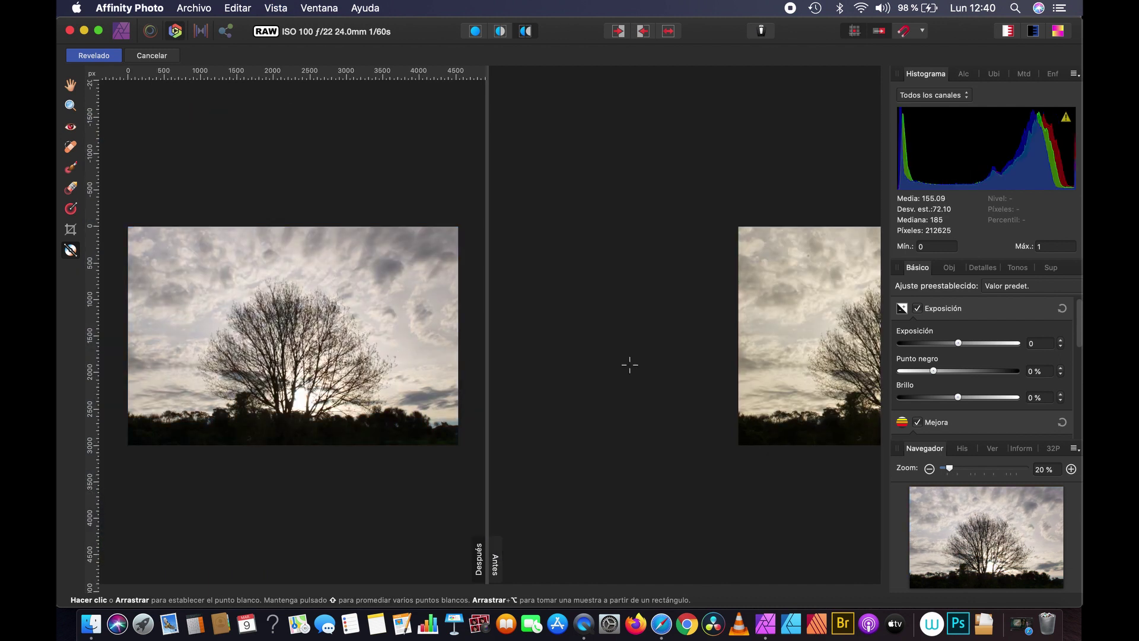
{"action": "left_click", "coordinate": [732, 359]}
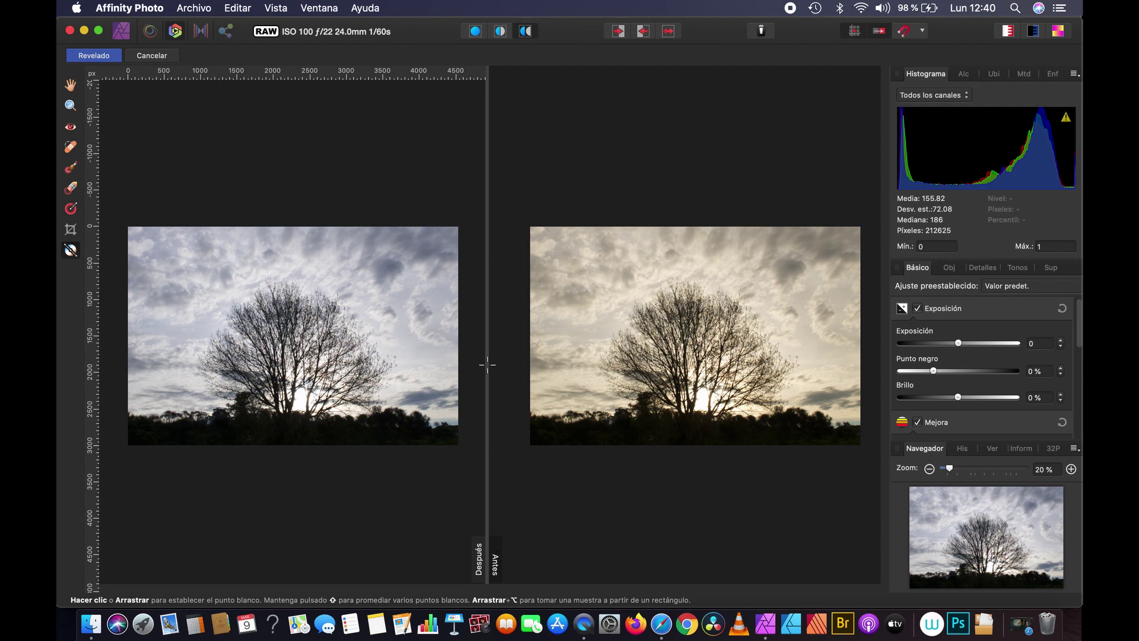
{"action": "left_click", "coordinate": [481, 33]}
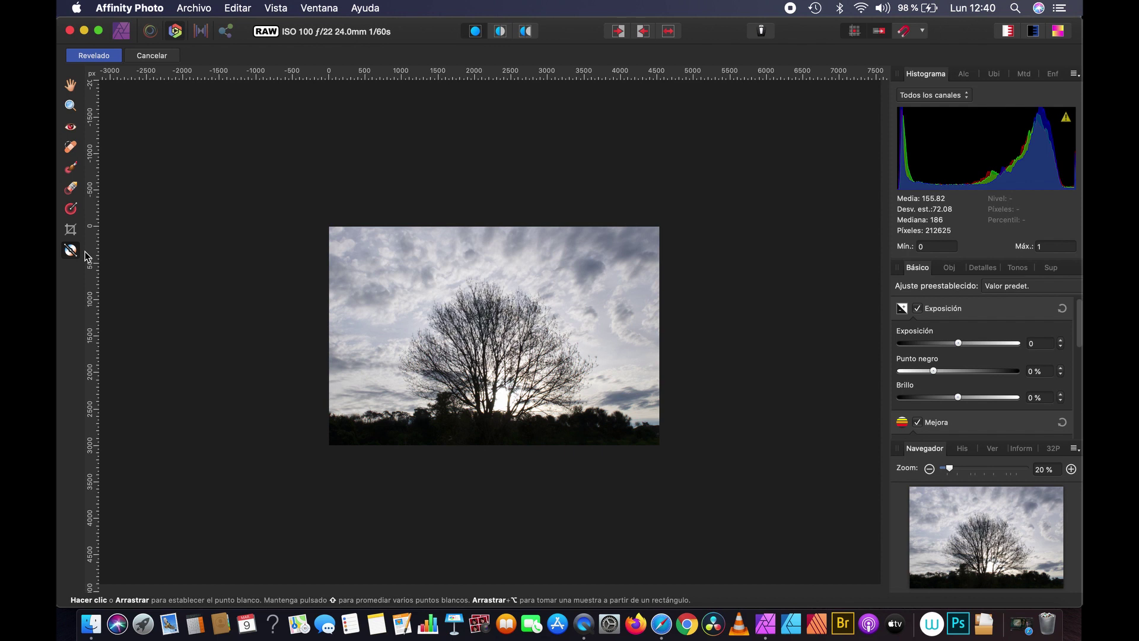
{"action": "key", "text": "super+0"}
{"action": "key", "text": "super+z"}
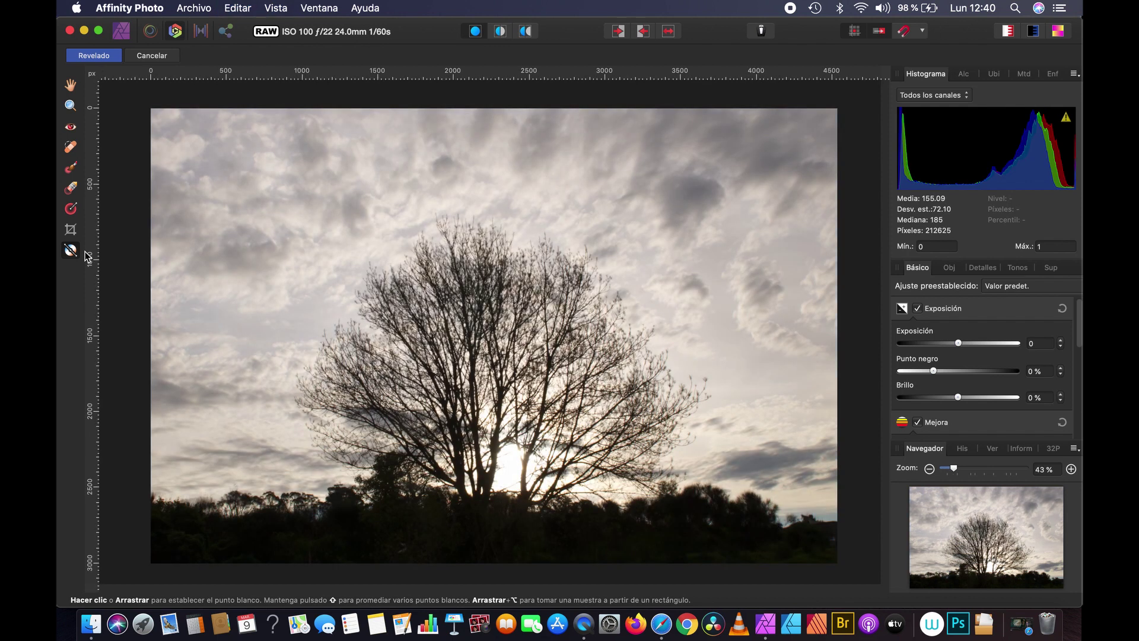
{"action": "key", "text": "super+z"}
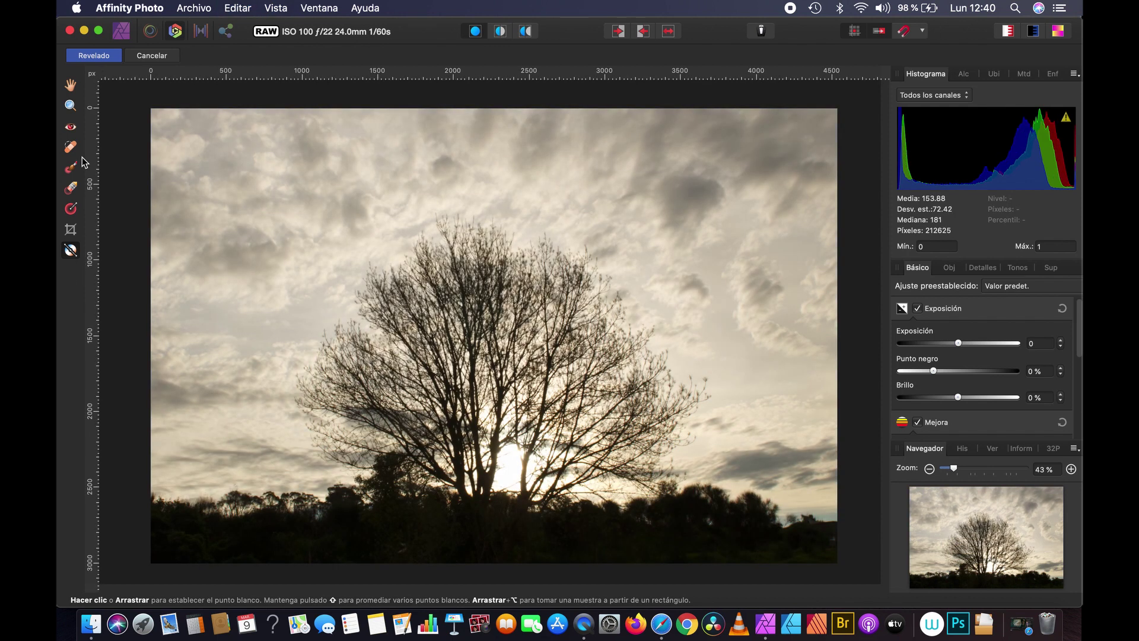
{"action": "left_click", "coordinate": [71, 85]}
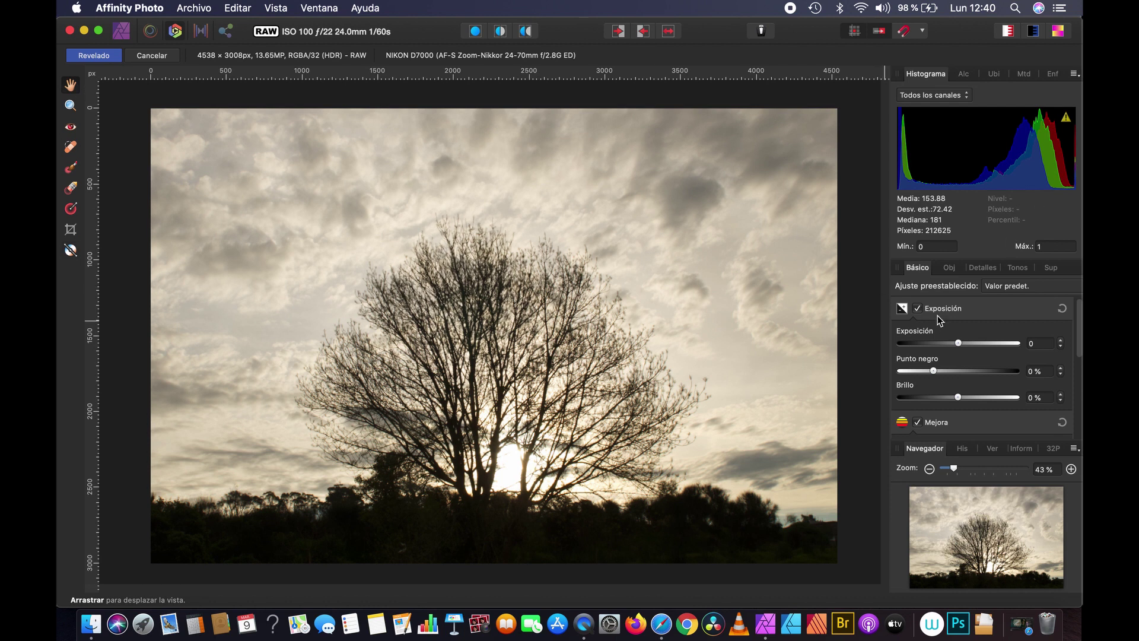
{"action": "scroll", "coordinate": [963, 356], "scroll_direction": "down", "scroll_amount": 2}
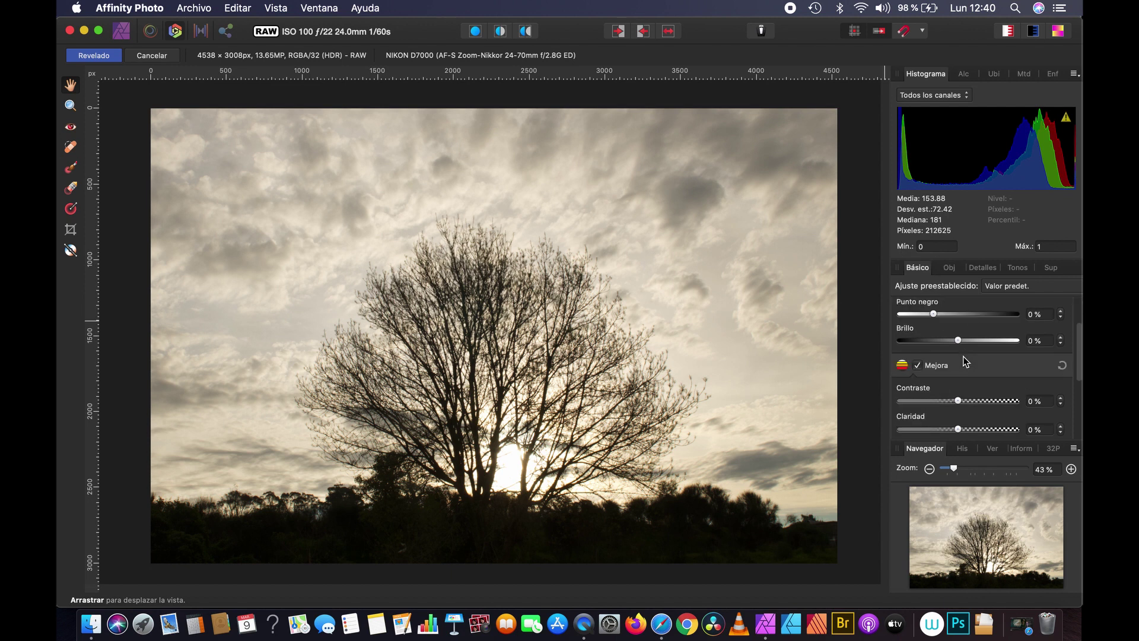
{"action": "scroll", "coordinate": [963, 356], "scroll_direction": "down", "scroll_amount": 3}
{"action": "scroll", "coordinate": [959, 362], "scroll_direction": "up", "scroll_amount": 5}
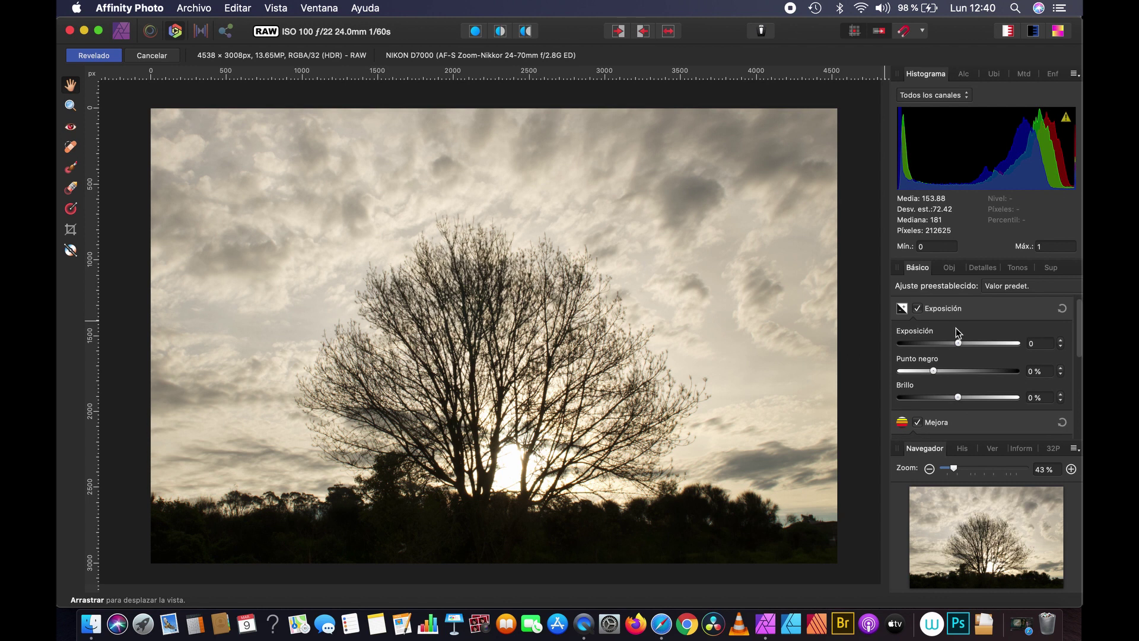
{"action": "left_click_drag", "start_coordinate": [958, 342], "coordinate": [996, 348]}
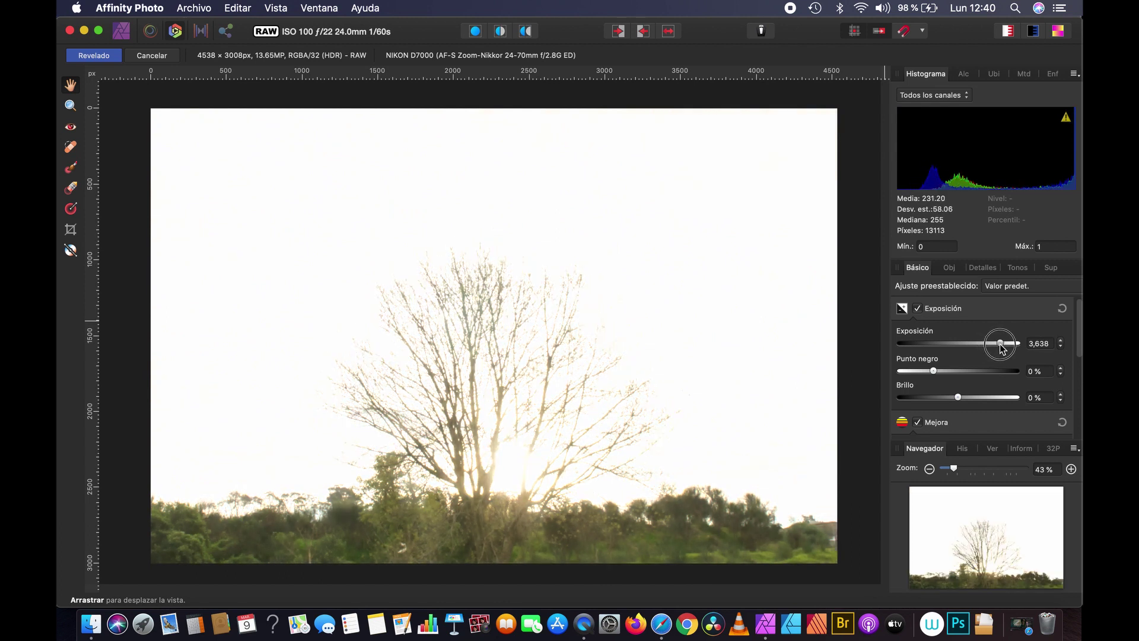
{"action": "left_click_drag", "start_coordinate": [997, 348], "coordinate": [930, 350]}
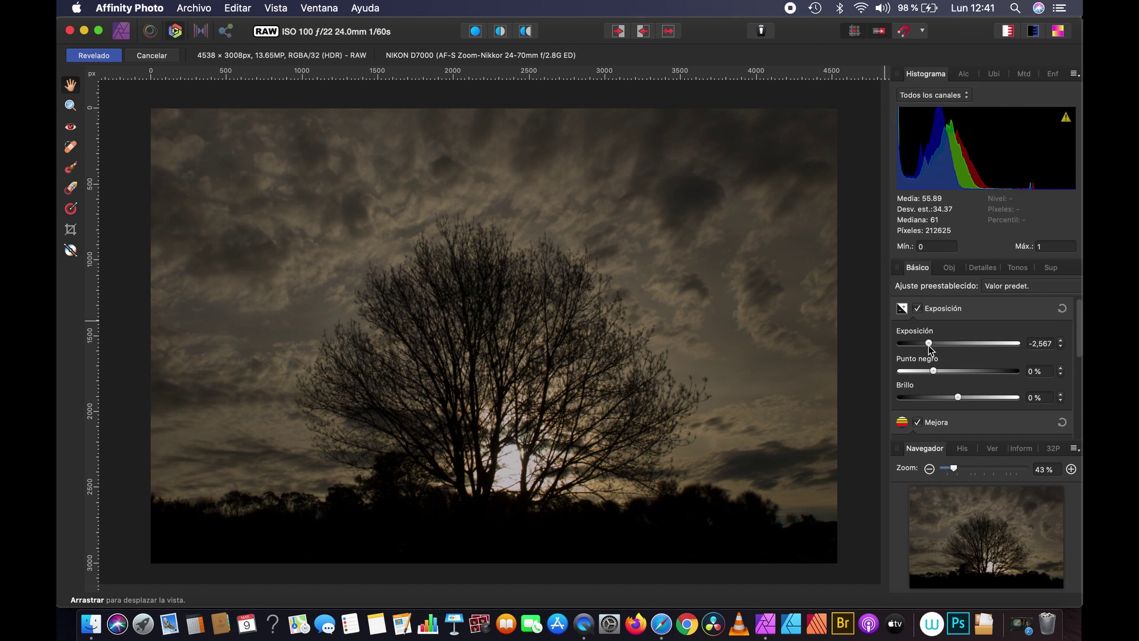
{"action": "left_click_drag", "start_coordinate": [930, 345], "coordinate": [910, 344]}
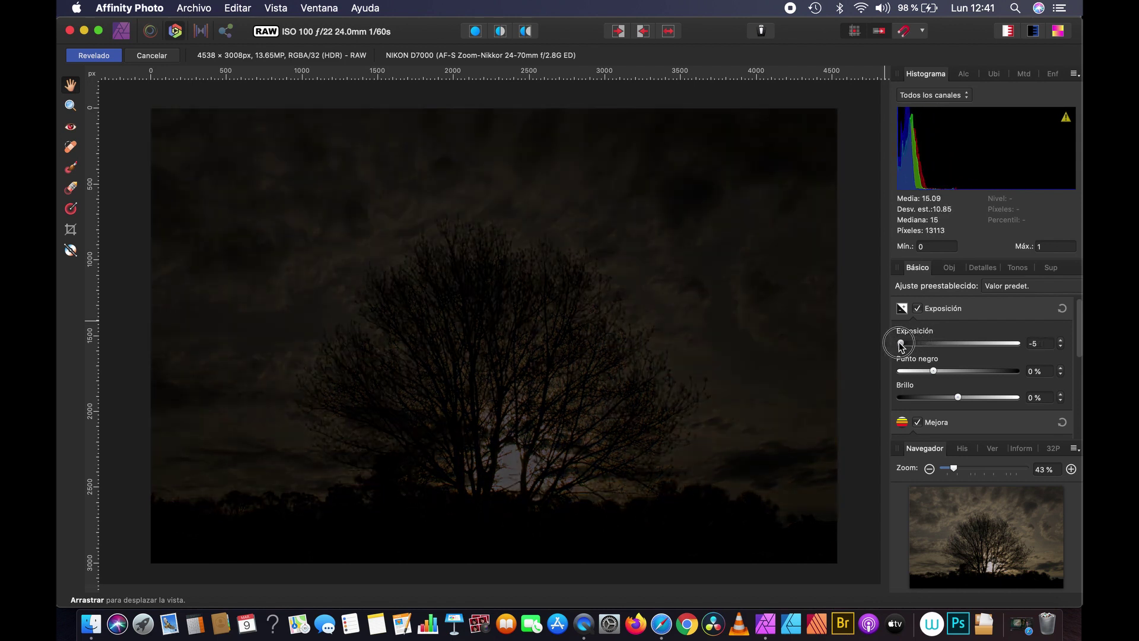
{"action": "left_click_drag", "start_coordinate": [910, 344], "coordinate": [1001, 346]}
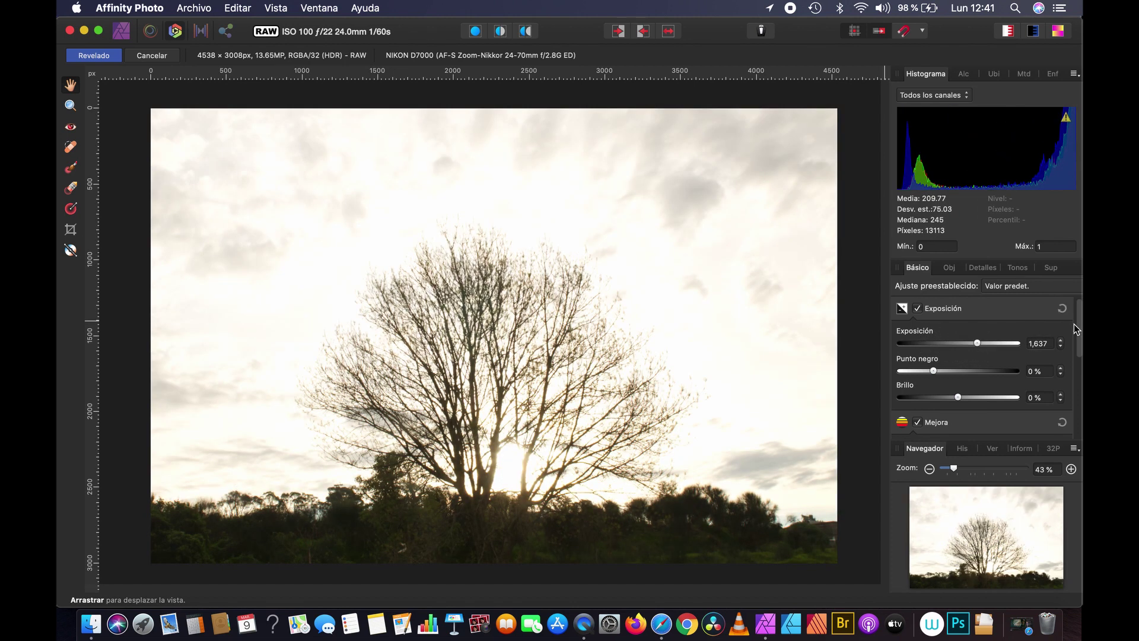
{"action": "left_click", "coordinate": [1062, 308]}
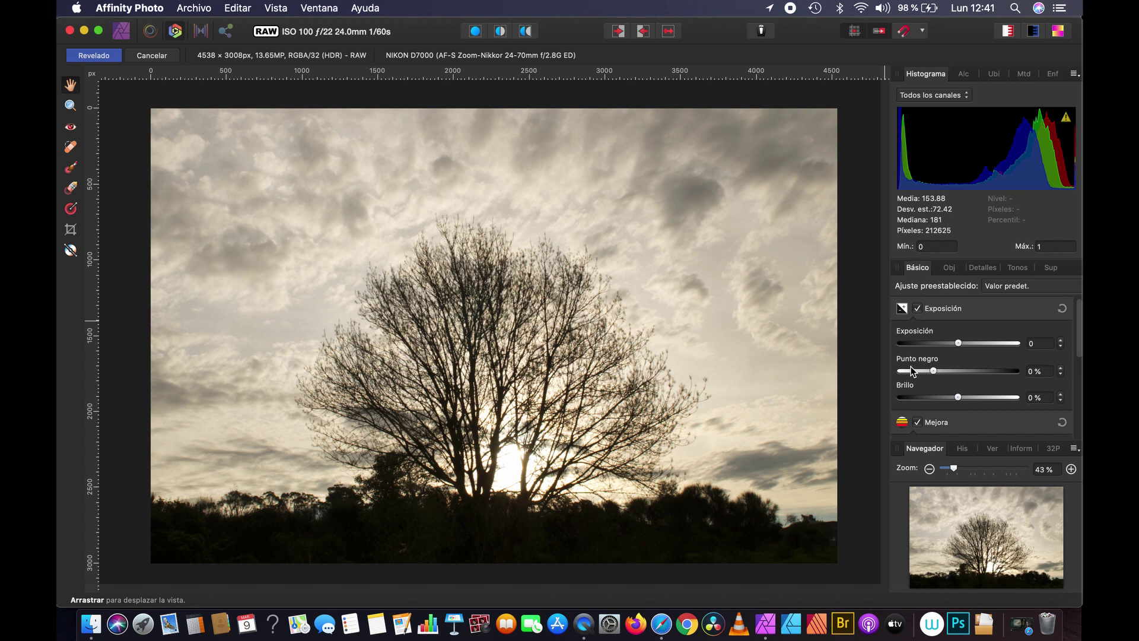
{"action": "left_click_drag", "start_coordinate": [934, 370], "coordinate": [1004, 377]}
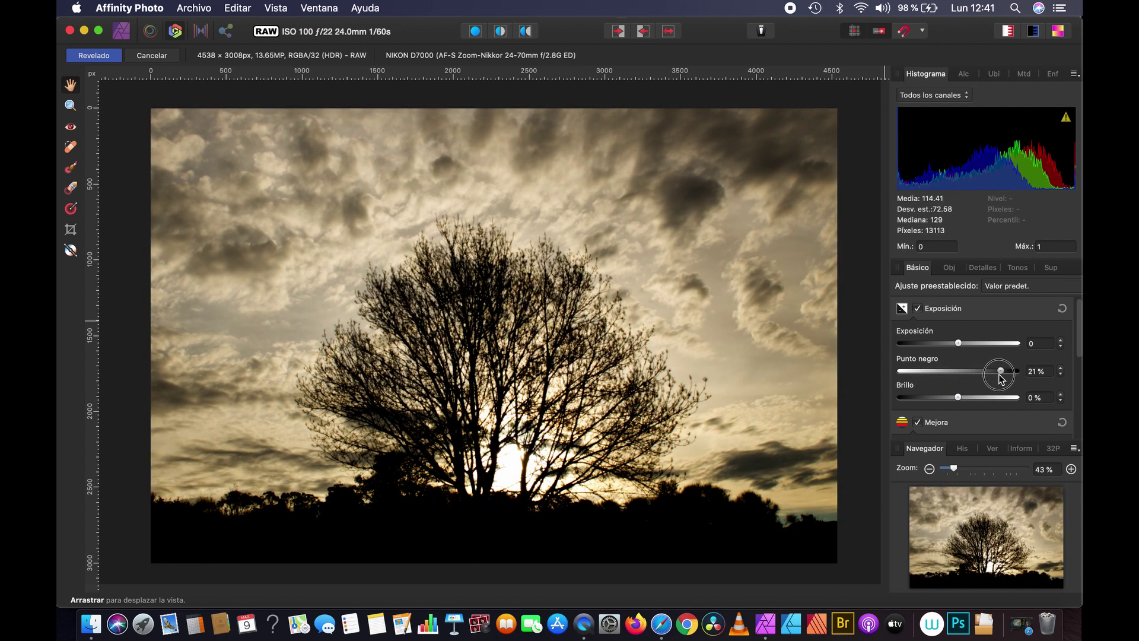
{"action": "left_click_drag", "start_coordinate": [1004, 377], "coordinate": [891, 383]}
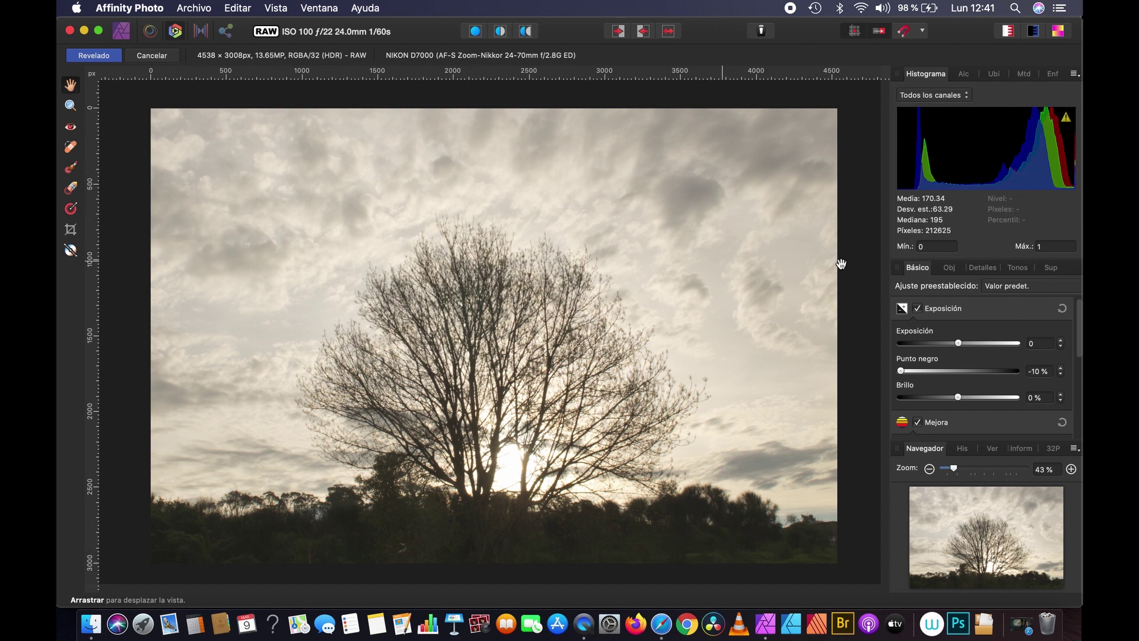
{"action": "left_click", "coordinate": [1062, 308]}
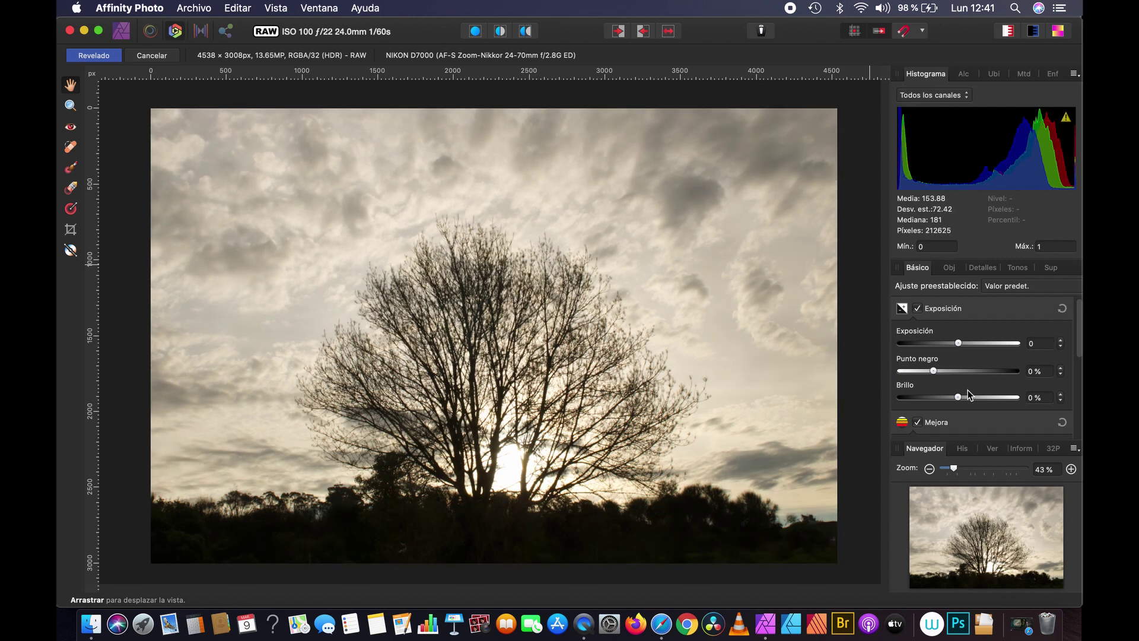
{"action": "mouse_move", "coordinate": [958, 398]}
{"action": "left_mouse_down"}
{"action": "mouse_move", "coordinate": [1024, 407]}
{"action": "mouse_move", "coordinate": [896, 409]}
{"action": "left_mouse_up"}
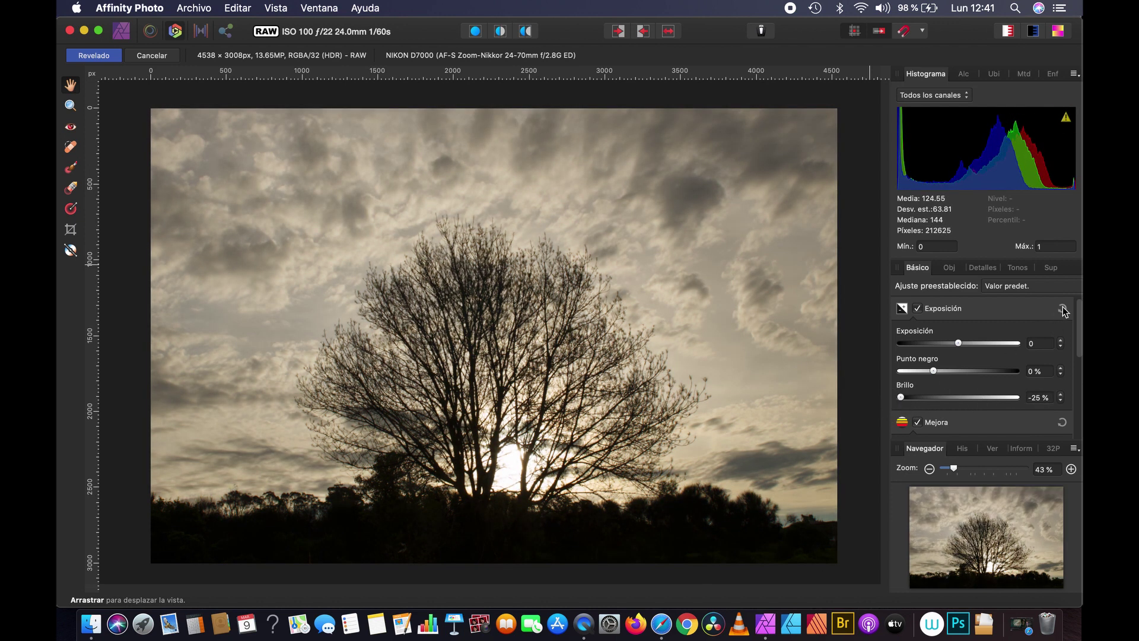
{"action": "left_click", "coordinate": [1062, 309]}
Step: Try adjusting Contrast, then reset it to 0%
{"action": "scroll", "coordinate": [1079, 334], "scroll_direction": "down", "scroll_amount": 2}
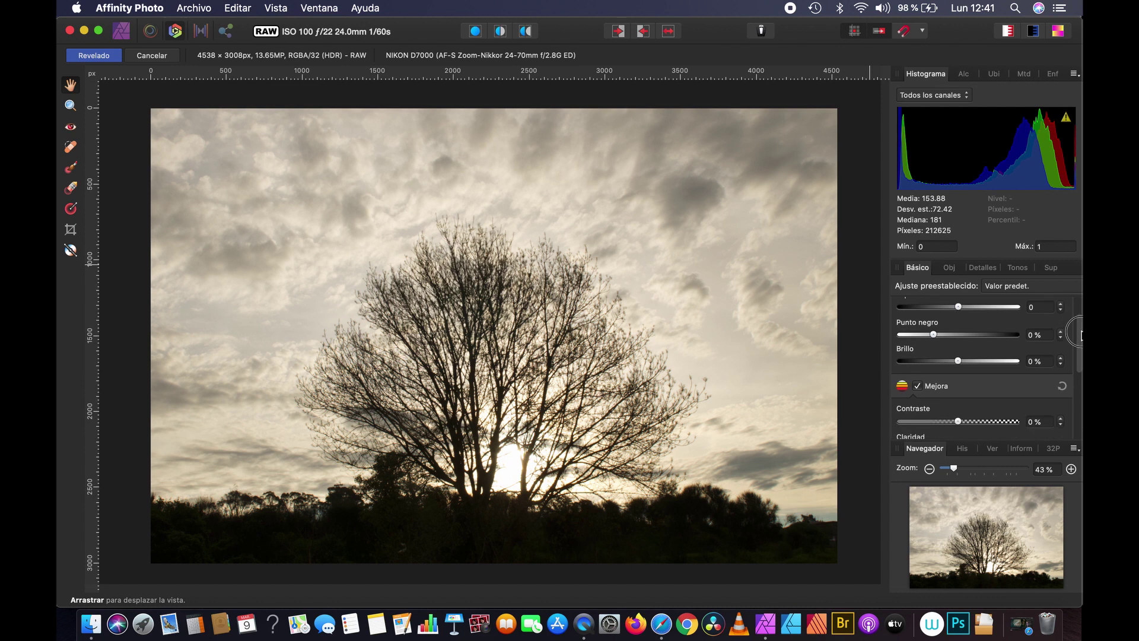
{"action": "scroll", "coordinate": [1080, 334], "scroll_direction": "down", "scroll_amount": 1}
{"action": "scroll", "coordinate": [1080, 338], "scroll_direction": "down", "scroll_amount": 1}
{"action": "scroll", "coordinate": [1056, 344], "scroll_direction": "down", "scroll_amount": 1}
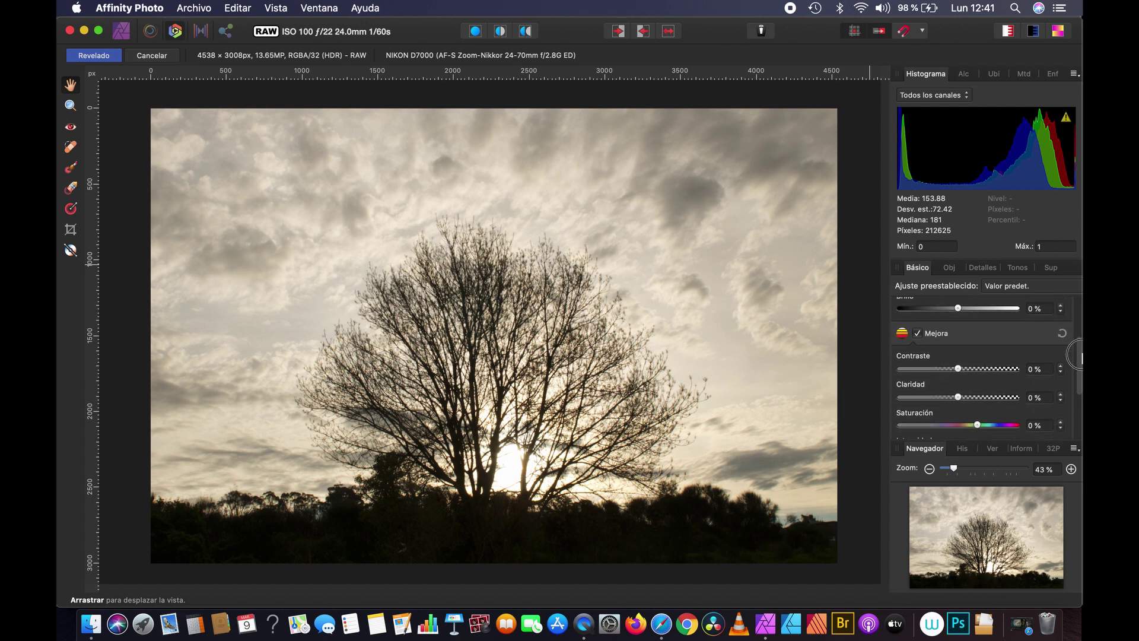
{"action": "scroll", "coordinate": [1008, 356], "scroll_direction": "down", "scroll_amount": 1}
{"action": "mouse_move", "coordinate": [961, 355]}
{"action": "left_mouse_down"}
{"action": "mouse_move", "coordinate": [1009, 362]}
{"action": "mouse_move", "coordinate": [915, 366]}
{"action": "left_mouse_up"}
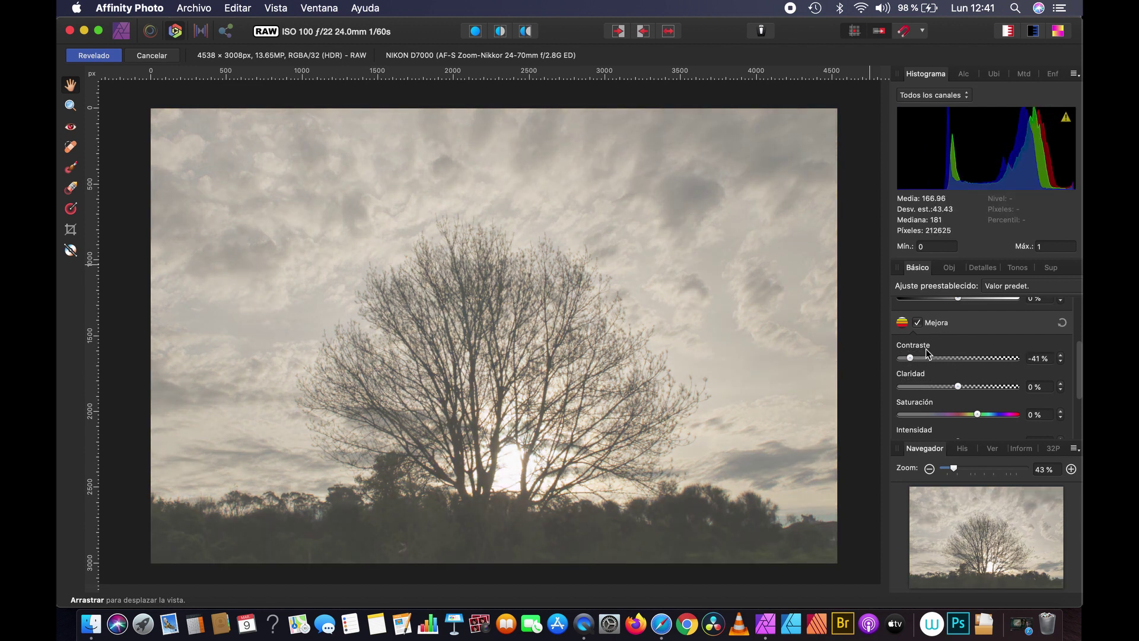
{"action": "left_click", "coordinate": [1062, 324]}
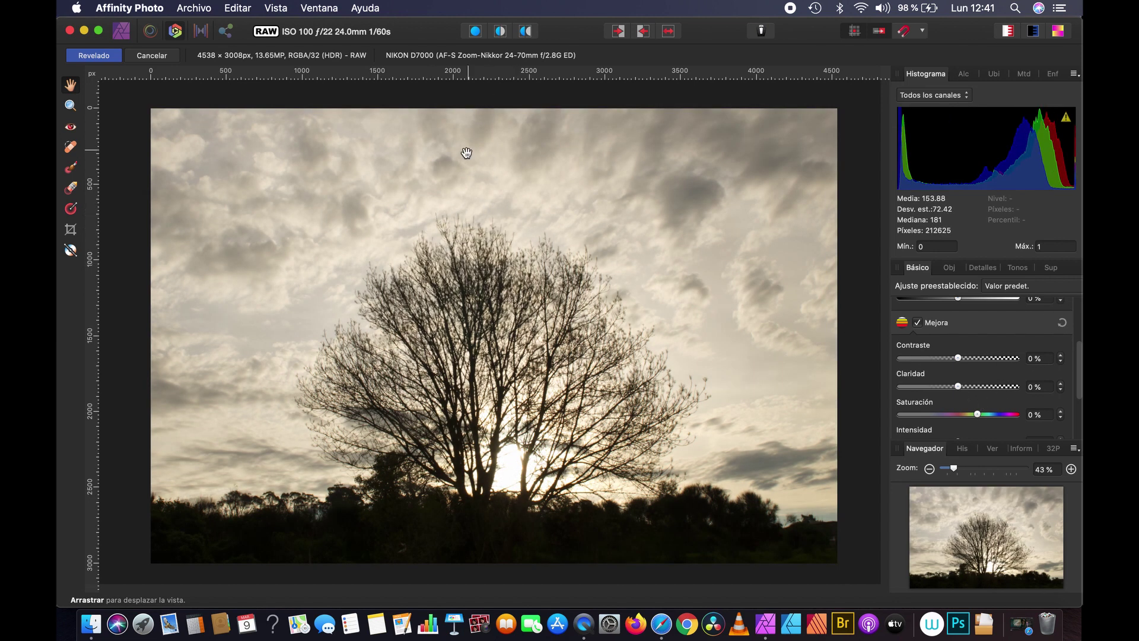
Step: Zoom into the clouds, raise Clarity to 30%, and zoom back out to the whole photo
{"action": "scroll", "coordinate": [427, 216], "scroll_direction": "up", "scroll_amount": 2}
{"action": "scroll", "coordinate": [376, 234], "scroll_direction": "up", "scroll_amount": 3}
{"action": "scroll", "coordinate": [375, 231], "scroll_direction": "up", "scroll_amount": 3}
{"action": "scroll", "coordinate": [375, 231], "scroll_direction": "up", "scroll_amount": 2}
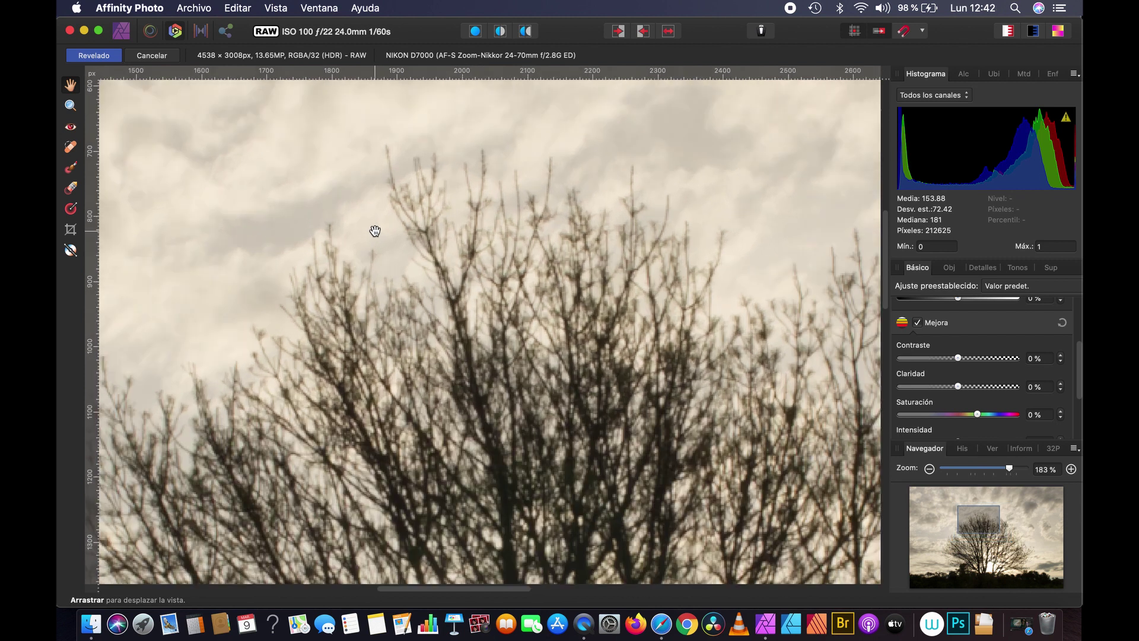
{"action": "scroll", "coordinate": [590, 326], "scroll_direction": "down", "scroll_amount": 2}
{"action": "scroll", "coordinate": [598, 336], "scroll_direction": "down", "scroll_amount": 1}
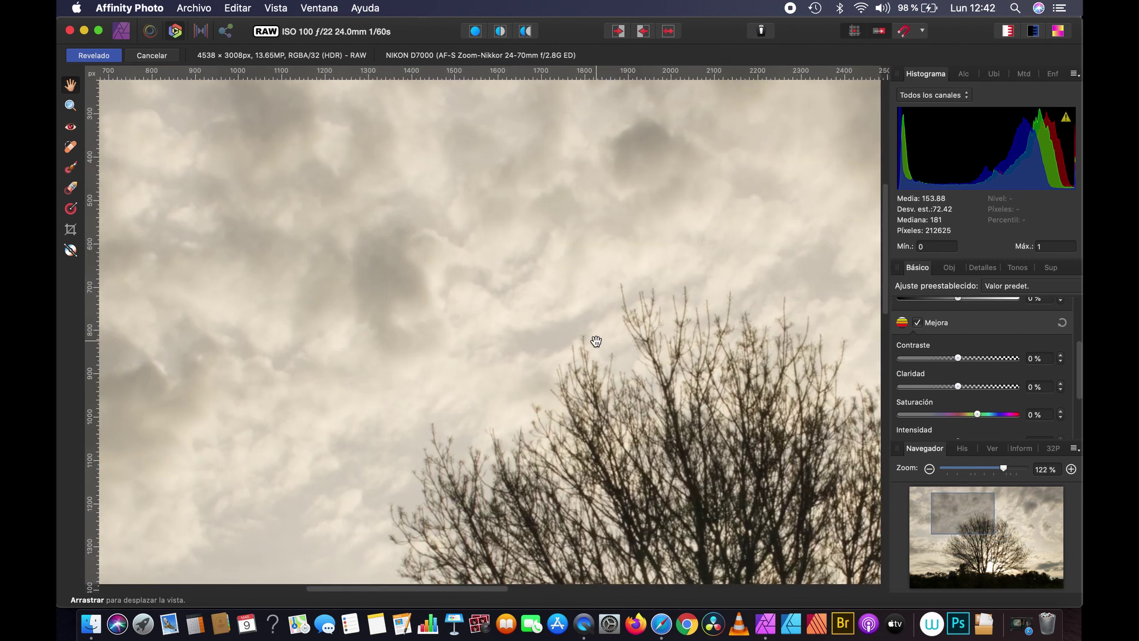
{"action": "scroll", "coordinate": [629, 335], "scroll_direction": "up", "scroll_amount": 1}
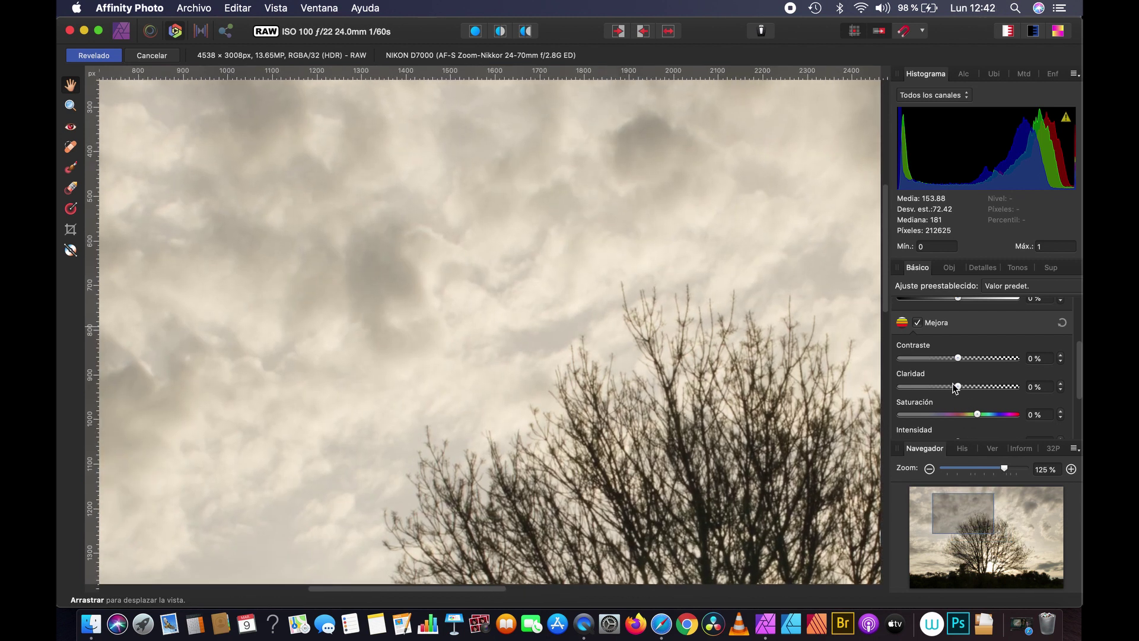
{"action": "left_click_drag", "start_coordinate": [959, 387], "coordinate": [975, 390]}
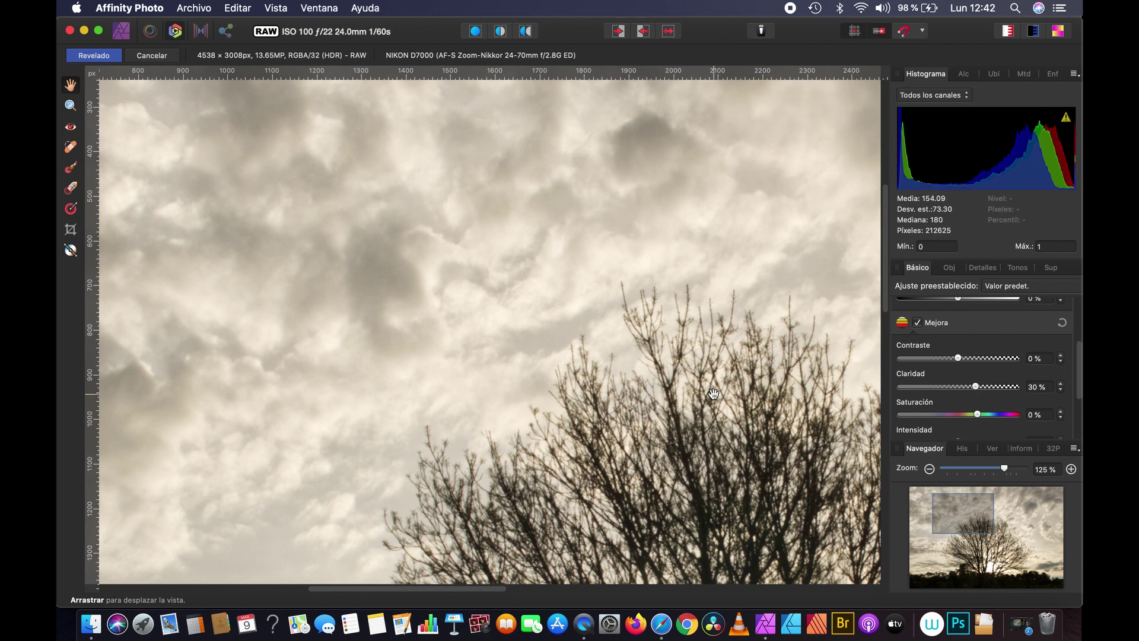
{"action": "scroll", "coordinate": [714, 393], "scroll_direction": "down", "scroll_amount": 5}
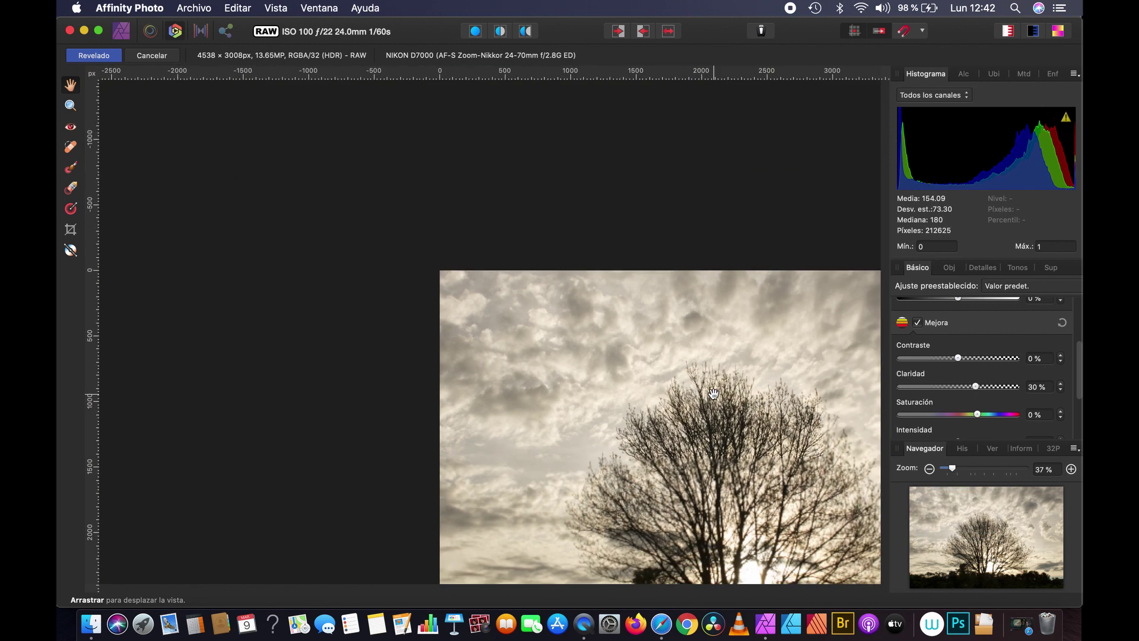
{"action": "scroll", "coordinate": [531, 364], "scroll_direction": "up", "scroll_amount": 2}
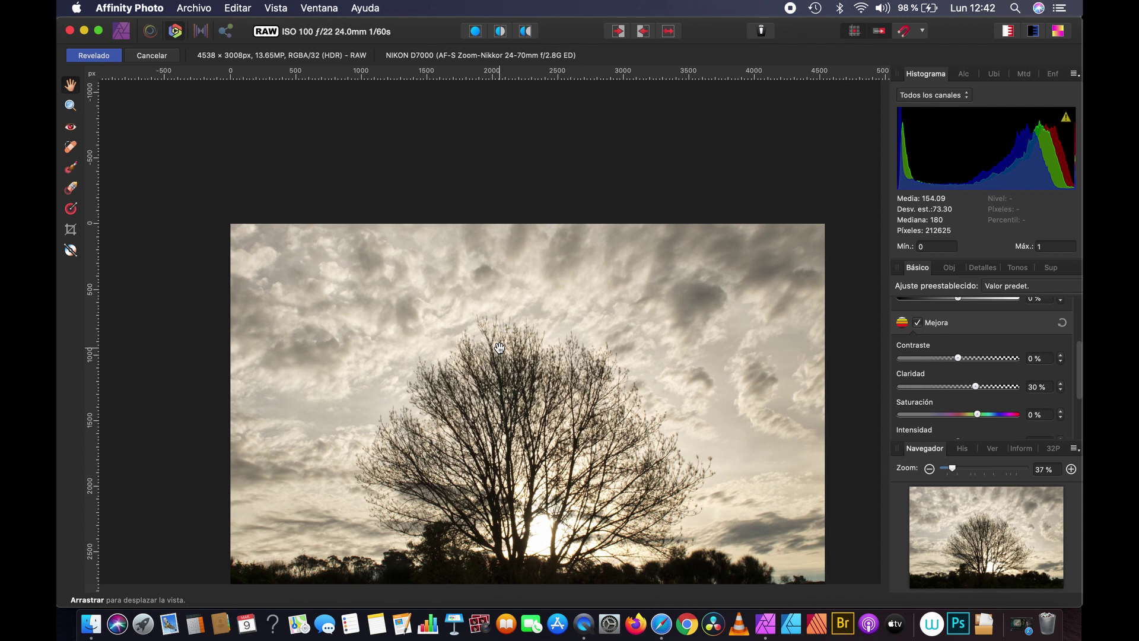
{"action": "scroll", "coordinate": [500, 347], "scroll_direction": "up", "scroll_amount": 1}
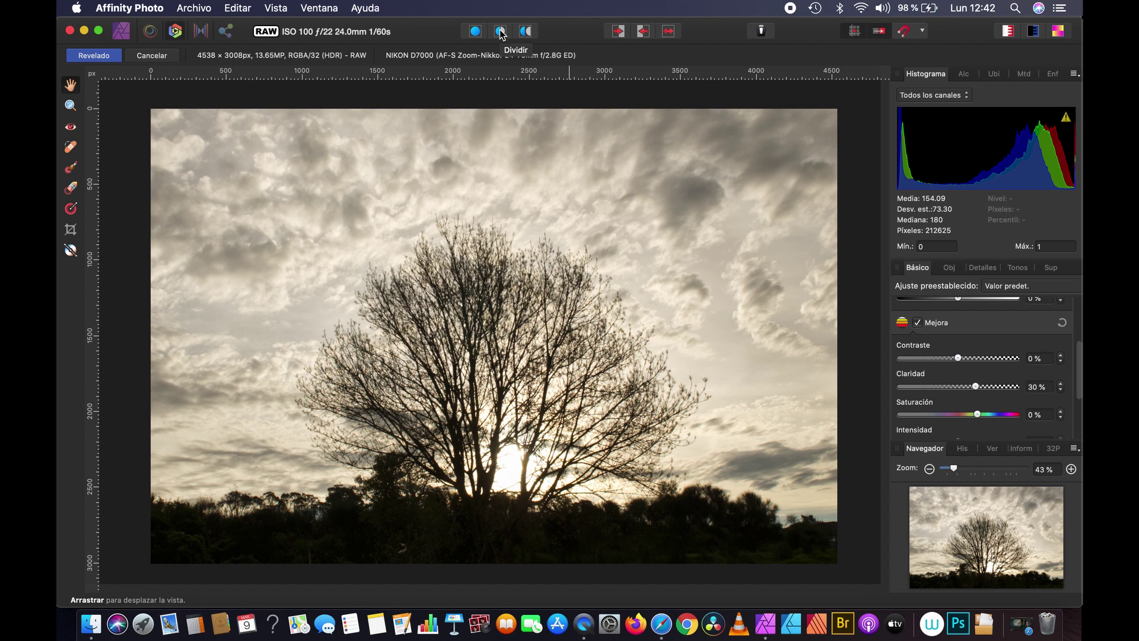
Step: Sweep the split-view divider to review the Clarity boost, return to single view, and reset Clarity to 0%
{"action": "left_click", "coordinate": [500, 33]}
{"action": "mouse_move", "coordinate": [478, 226]}
{"action": "left_mouse_down"}
{"action": "mouse_move", "coordinate": [590, 232]}
{"action": "mouse_move", "coordinate": [298, 258]}
{"action": "left_mouse_up"}
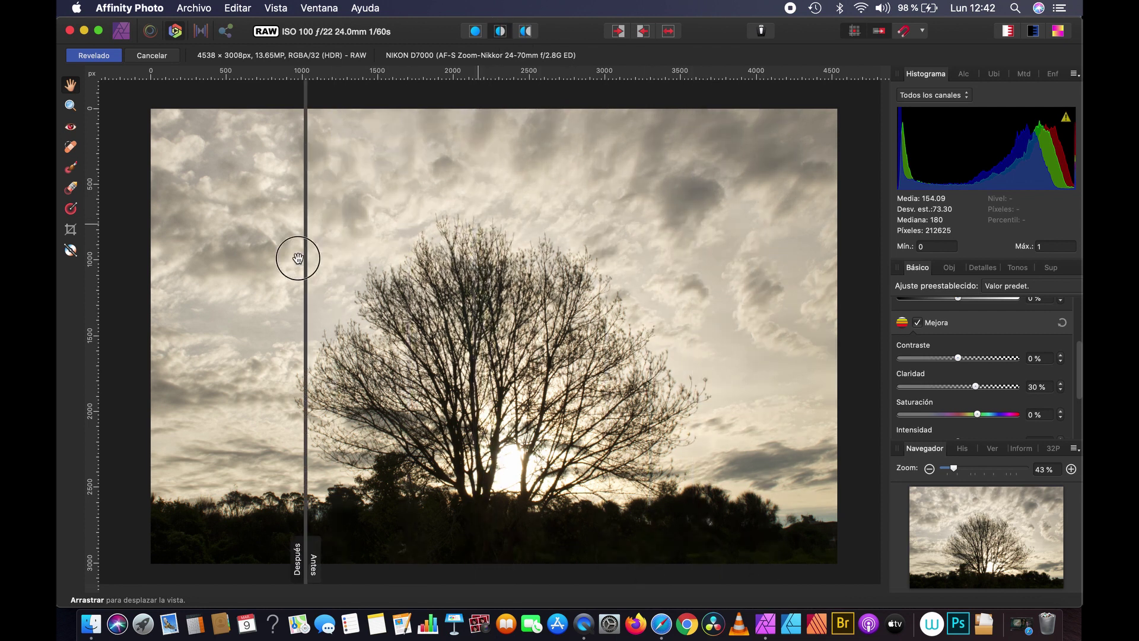
{"action": "mouse_move", "coordinate": [298, 258]}
{"action": "left_mouse_down"}
{"action": "mouse_move", "coordinate": [710, 276]}
{"action": "mouse_move", "coordinate": [177, 300]}
{"action": "mouse_move", "coordinate": [502, 242]}
{"action": "left_mouse_up"}
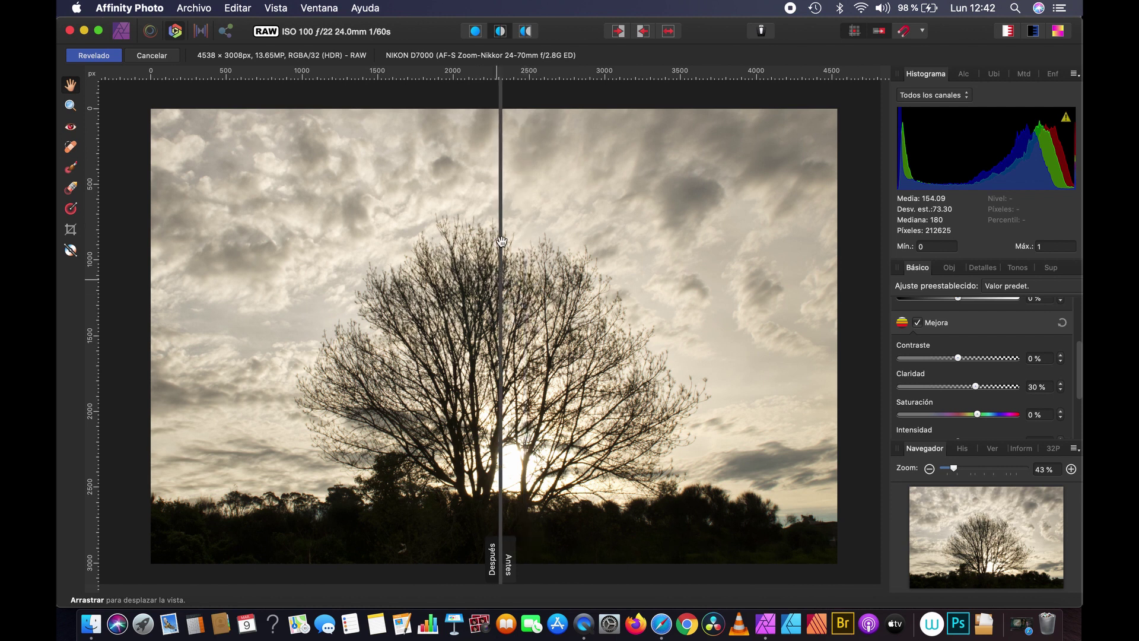
{"action": "left_click", "coordinate": [476, 31]}
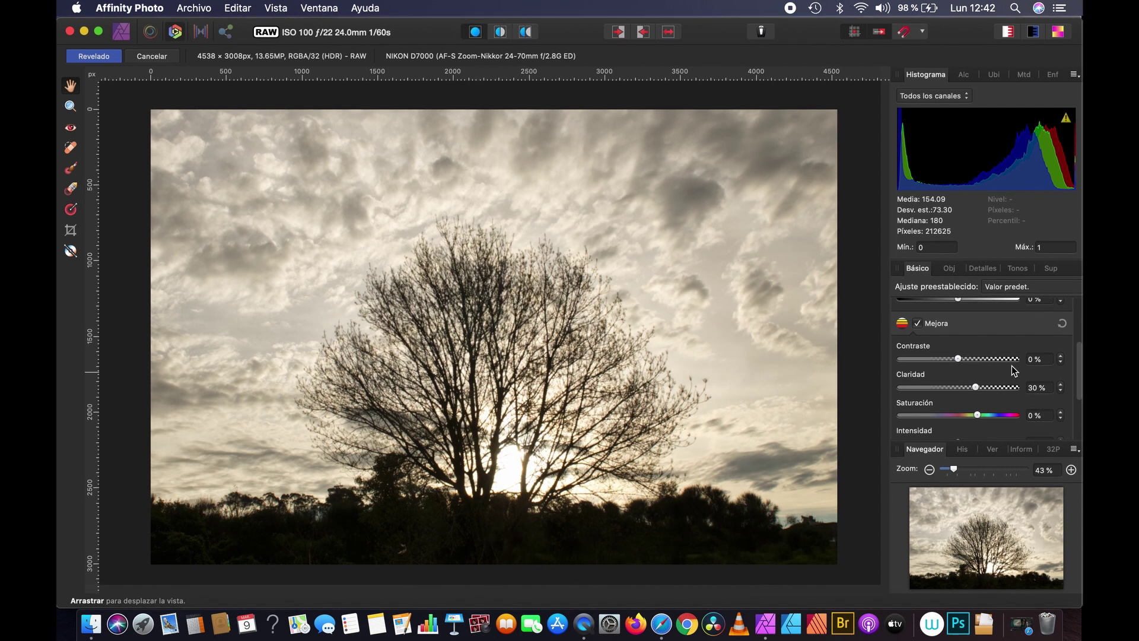
{"action": "left_click", "coordinate": [1062, 323]}
{"action": "scroll", "coordinate": [1074, 377], "scroll_direction": "down", "scroll_amount": 3}
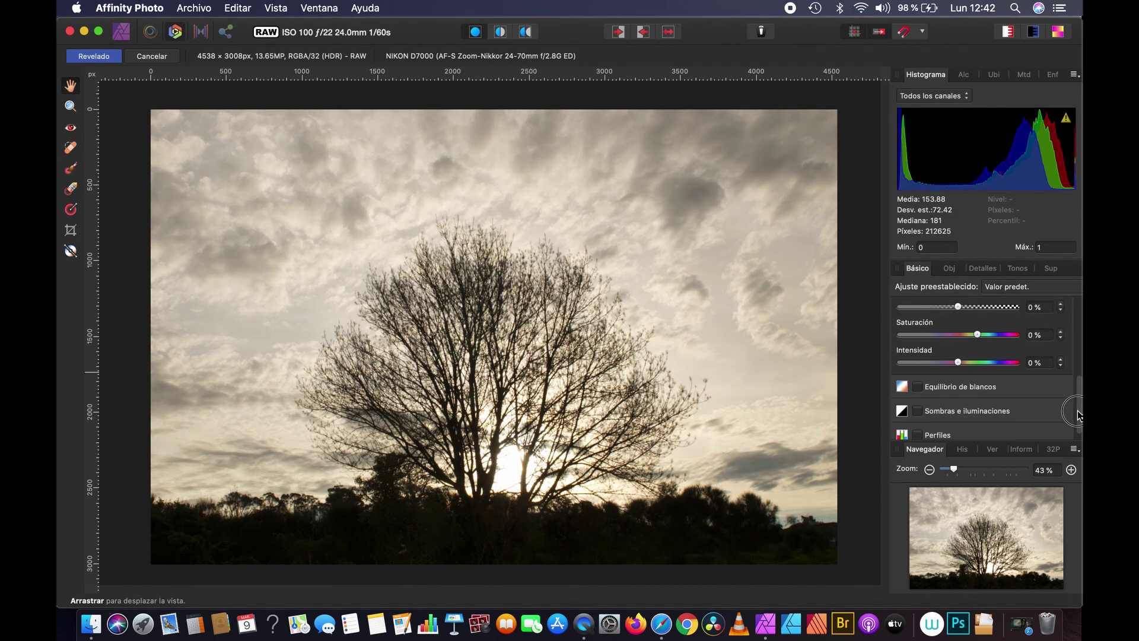
{"action": "mouse_move", "coordinate": [978, 326]}
{"action": "left_mouse_down"}
{"action": "mouse_move", "coordinate": [1007, 327]}
{"action": "mouse_move", "coordinate": [900, 327]}
{"action": "mouse_move", "coordinate": [911, 326]}
{"action": "left_mouse_up"}
{"action": "scroll", "coordinate": [1013, 375], "scroll_direction": "up", "scroll_amount": 1}
{"action": "scroll", "coordinate": [1011, 376], "scroll_direction": "up", "scroll_amount": 1}
{"action": "scroll", "coordinate": [1003, 378], "scroll_direction": "up", "scroll_amount": 1}
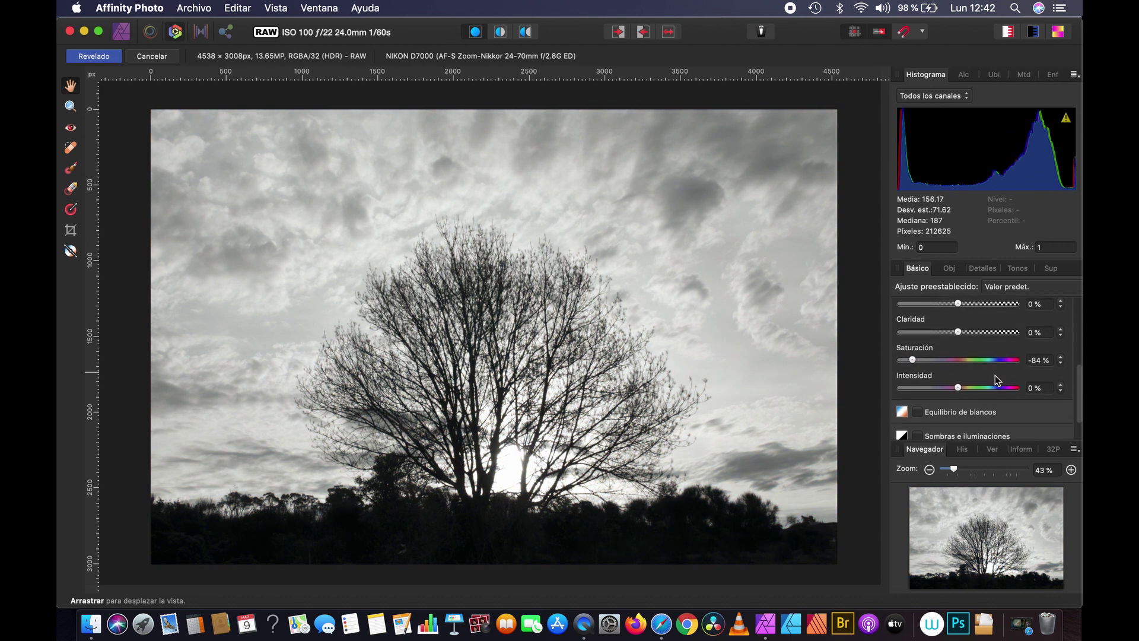
{"action": "scroll", "coordinate": [997, 380], "scroll_direction": "up", "scroll_amount": 1}
{"action": "scroll", "coordinate": [992, 382], "scroll_direction": "up", "scroll_amount": 2}
{"action": "scroll", "coordinate": [992, 382], "scroll_direction": "up", "scroll_amount": 2}
{"action": "scroll", "coordinate": [992, 382], "scroll_direction": "up", "scroll_amount": 1}
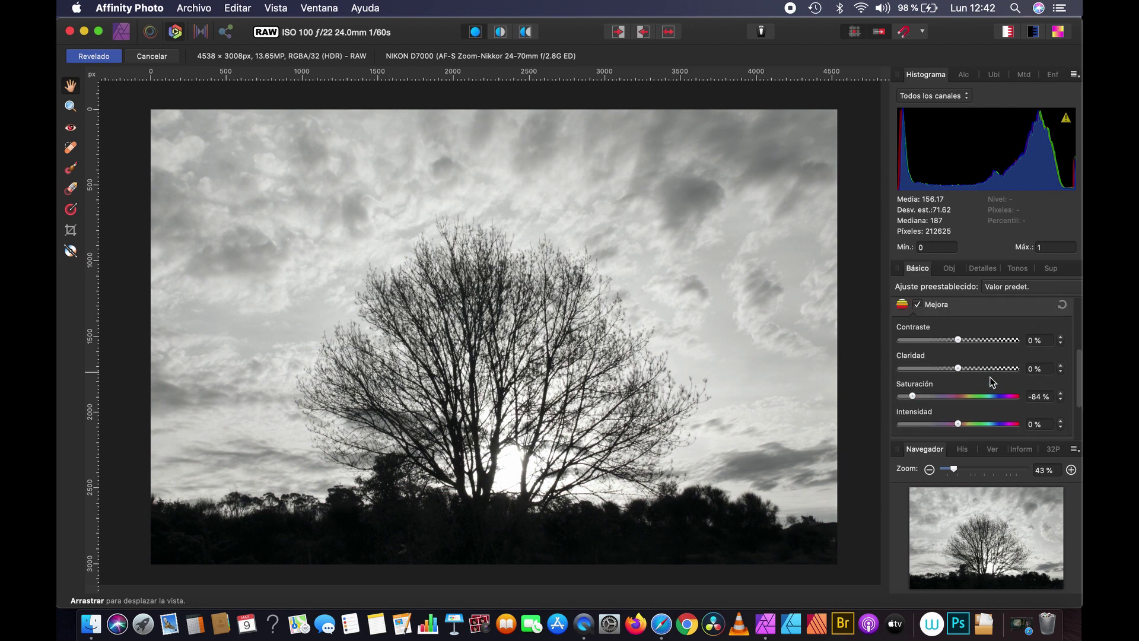
{"action": "left_click", "coordinate": [1062, 305]}
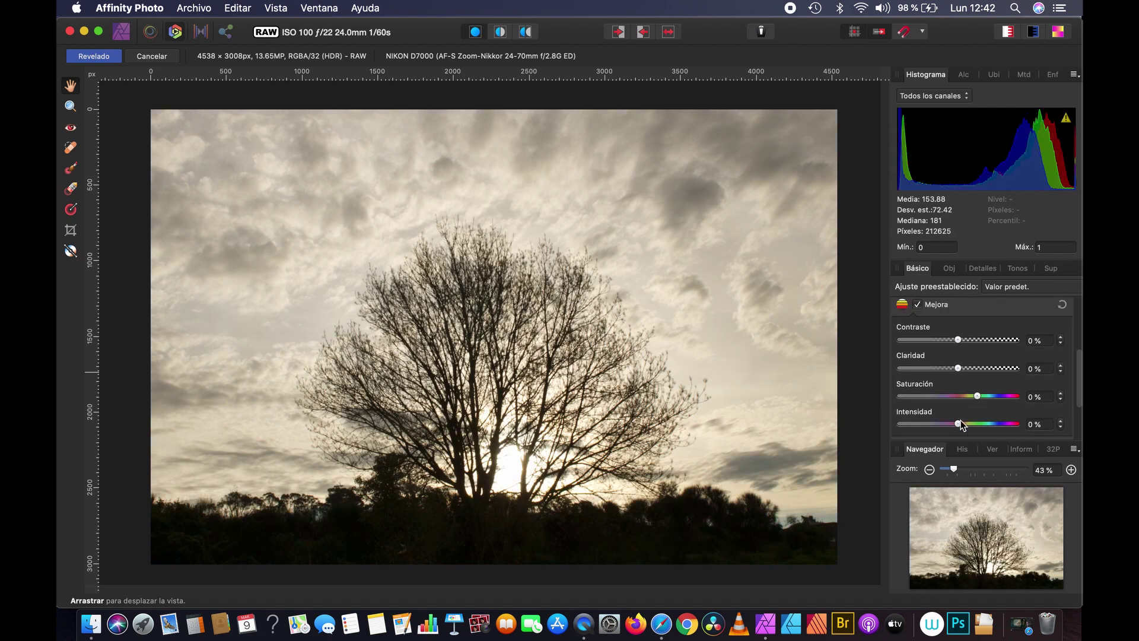
{"action": "mouse_move", "coordinate": [964, 425]}
{"action": "left_mouse_down"}
{"action": "mouse_move", "coordinate": [1002, 426]}
{"action": "mouse_move", "coordinate": [872, 427]}
{"action": "mouse_move", "coordinate": [1037, 427]}
{"action": "mouse_move", "coordinate": [873, 436]}
{"action": "mouse_move", "coordinate": [1058, 424]}
{"action": "mouse_move", "coordinate": [854, 421]}
{"action": "mouse_move", "coordinate": [980, 423]}
{"action": "left_mouse_up"}
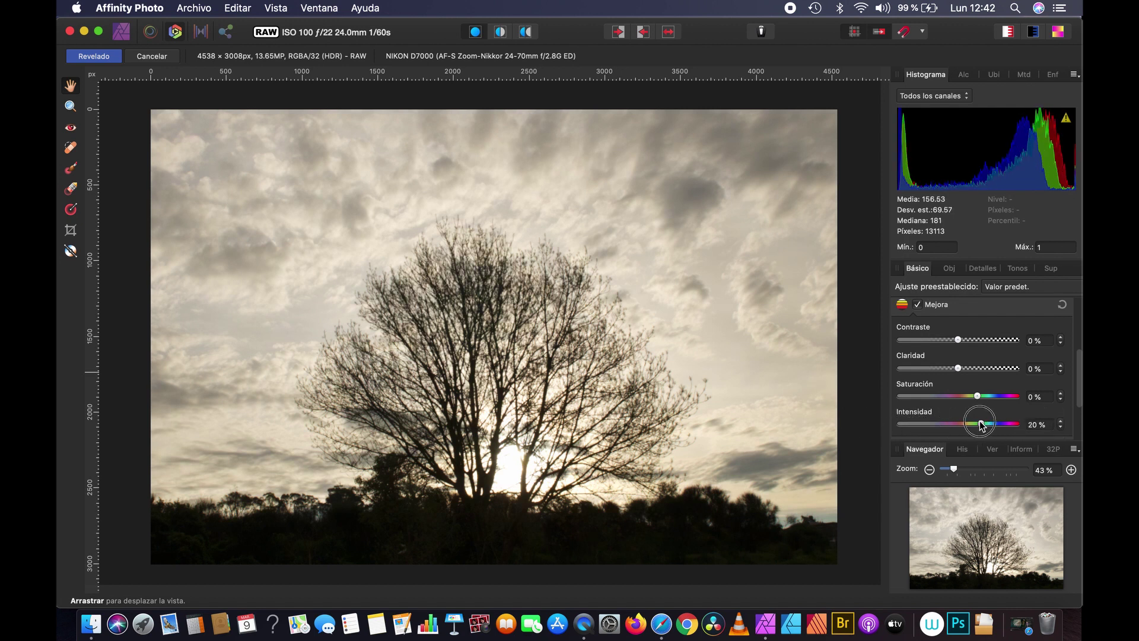
{"action": "left_click", "coordinate": [1062, 304]}
{"action": "scroll", "coordinate": [961, 401], "scroll_direction": "down", "scroll_amount": 3}
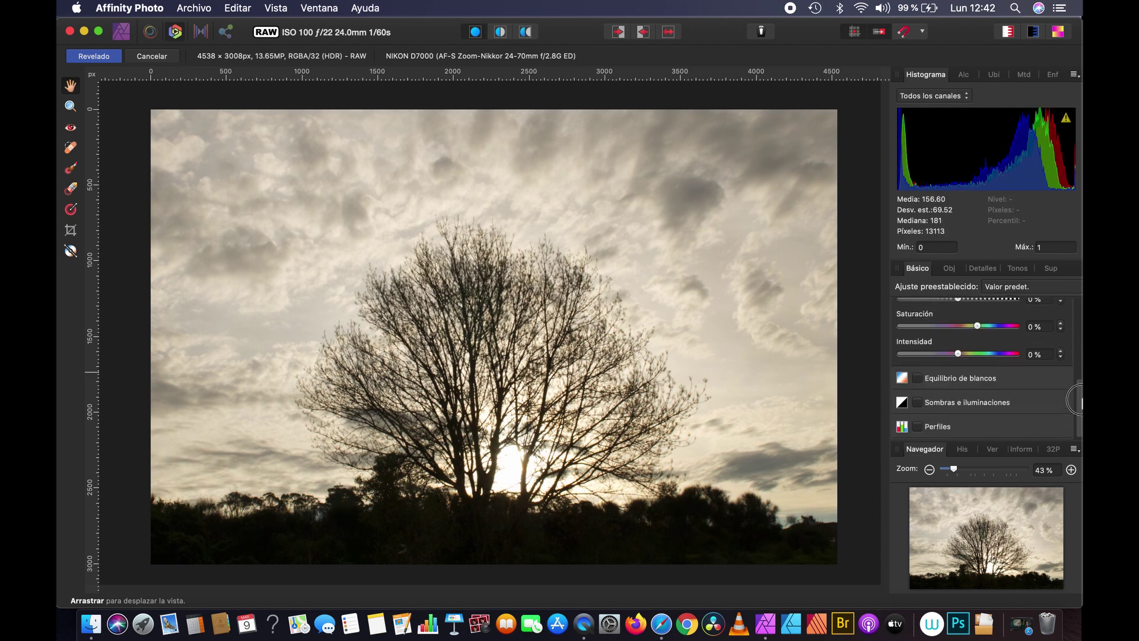
Step: Enable White Balance and, after trying other values, set Temperature to 6569 K
{"action": "left_click", "coordinate": [956, 379]}
{"action": "scroll", "coordinate": [1006, 391], "scroll_direction": "down", "scroll_amount": 2}
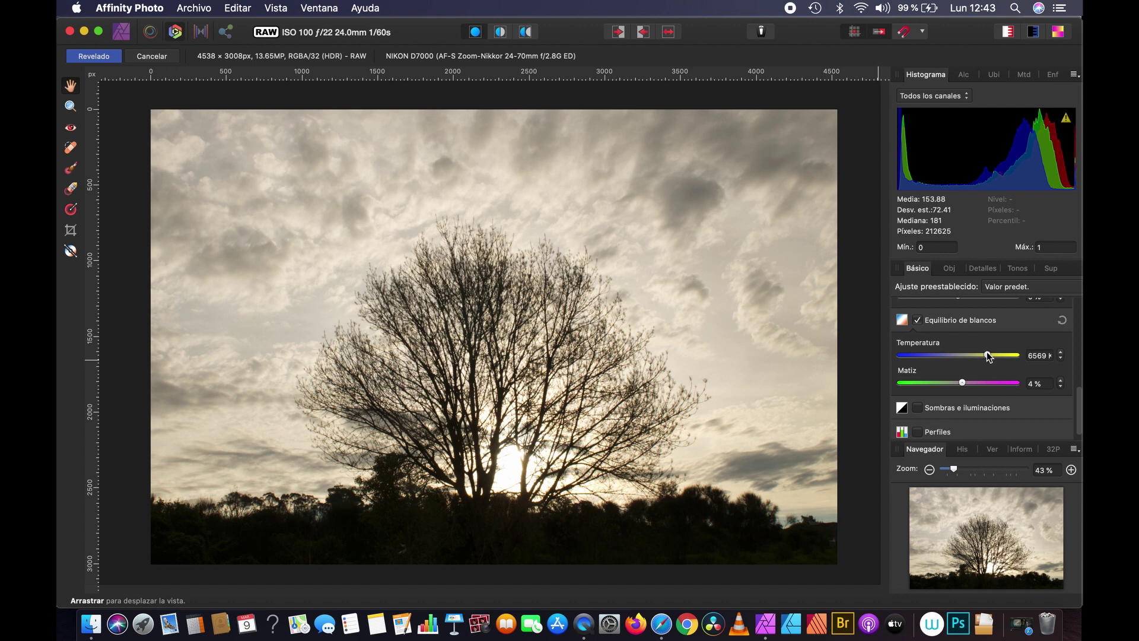
{"action": "mouse_move", "coordinate": [988, 354]}
{"action": "left_mouse_down"}
{"action": "mouse_move", "coordinate": [1018, 359]}
{"action": "mouse_move", "coordinate": [894, 376]}
{"action": "left_mouse_up"}
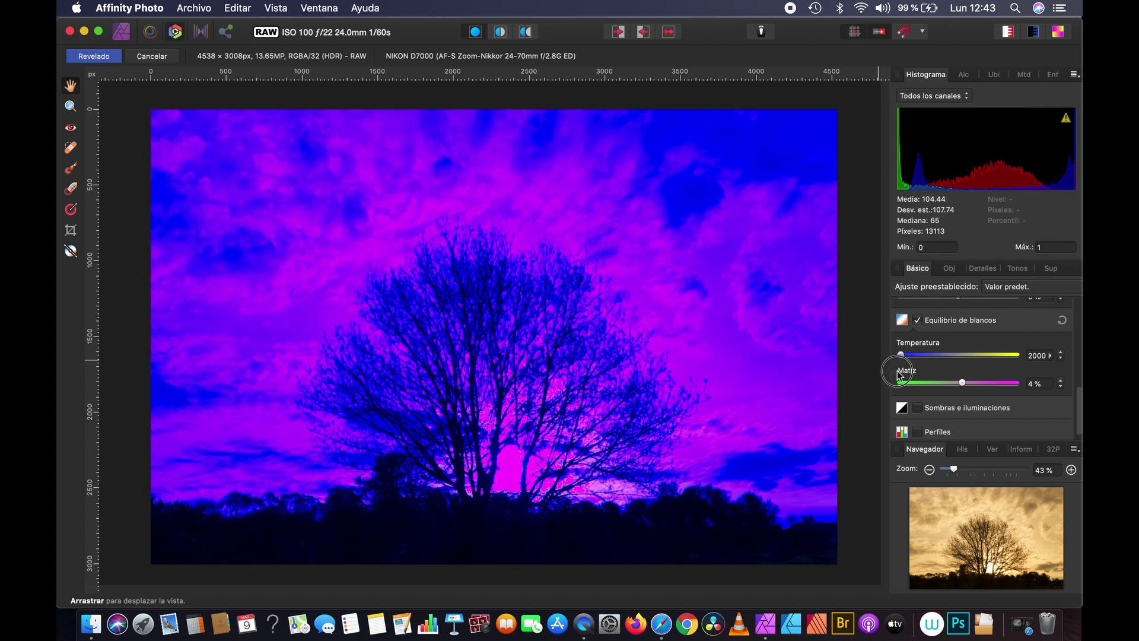
{"action": "left_click_drag", "start_coordinate": [894, 376], "coordinate": [936, 371]}
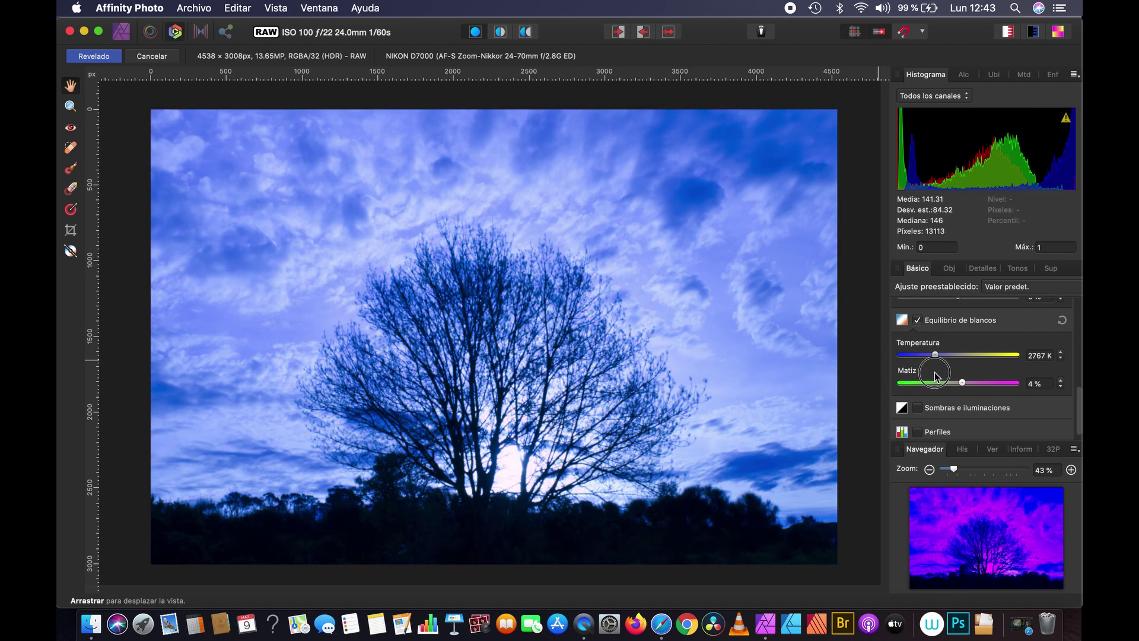
{"action": "left_click", "coordinate": [1061, 320]}
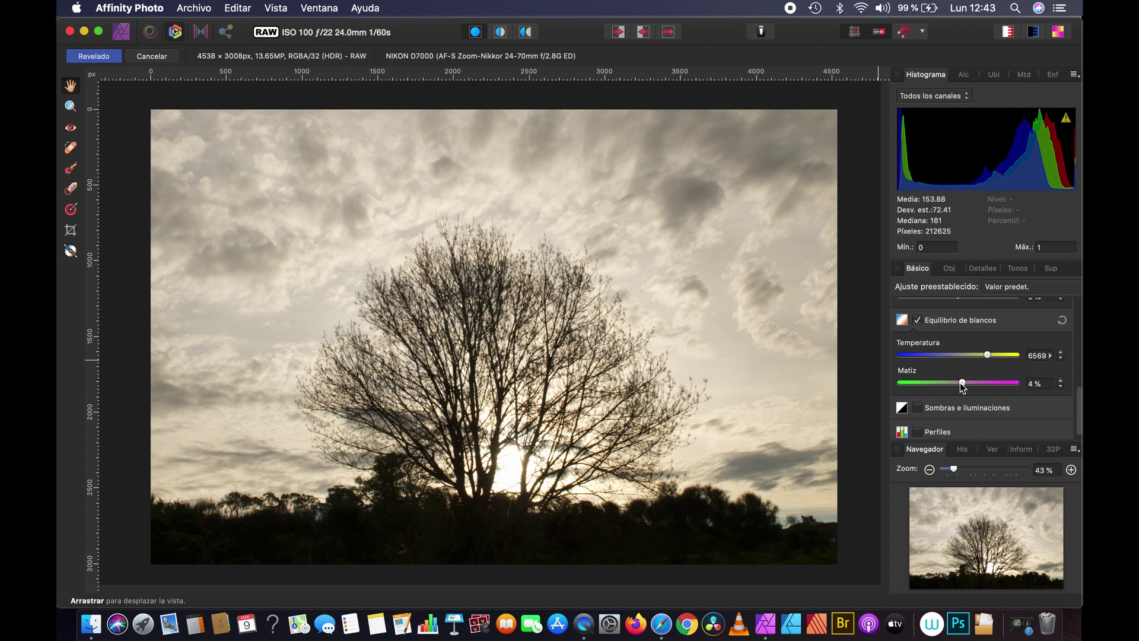
{"action": "mouse_move", "coordinate": [962, 383]}
{"action": "left_mouse_down"}
{"action": "mouse_move", "coordinate": [997, 383]}
{"action": "mouse_move", "coordinate": [921, 384]}
{"action": "mouse_move", "coordinate": [953, 391]}
{"action": "left_mouse_up"}
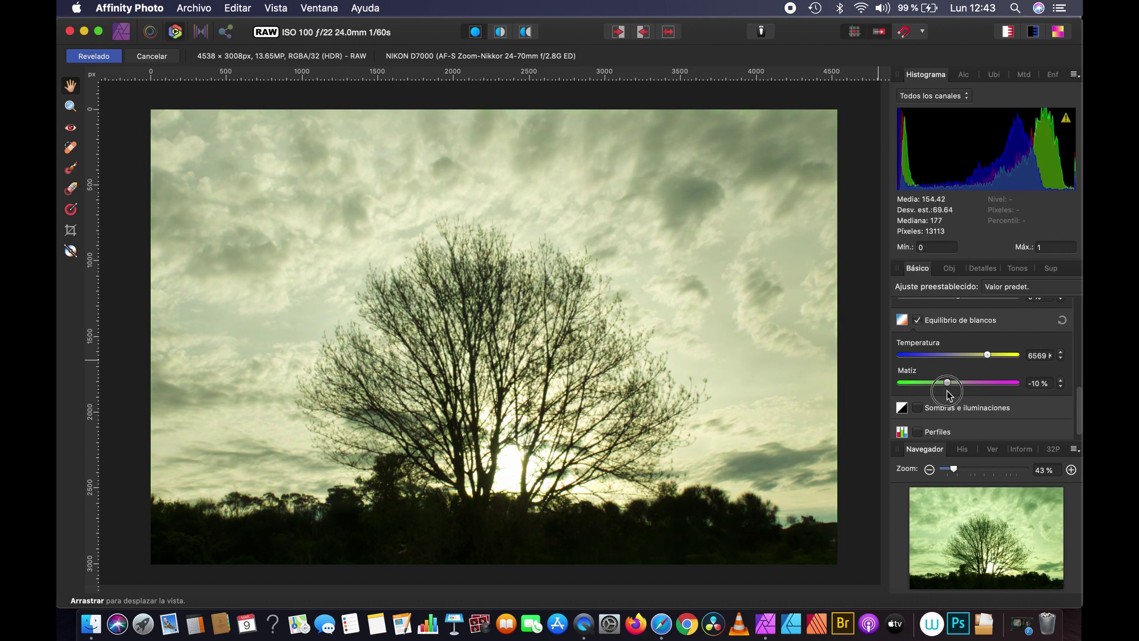
{"action": "left_click", "coordinate": [1062, 321]}
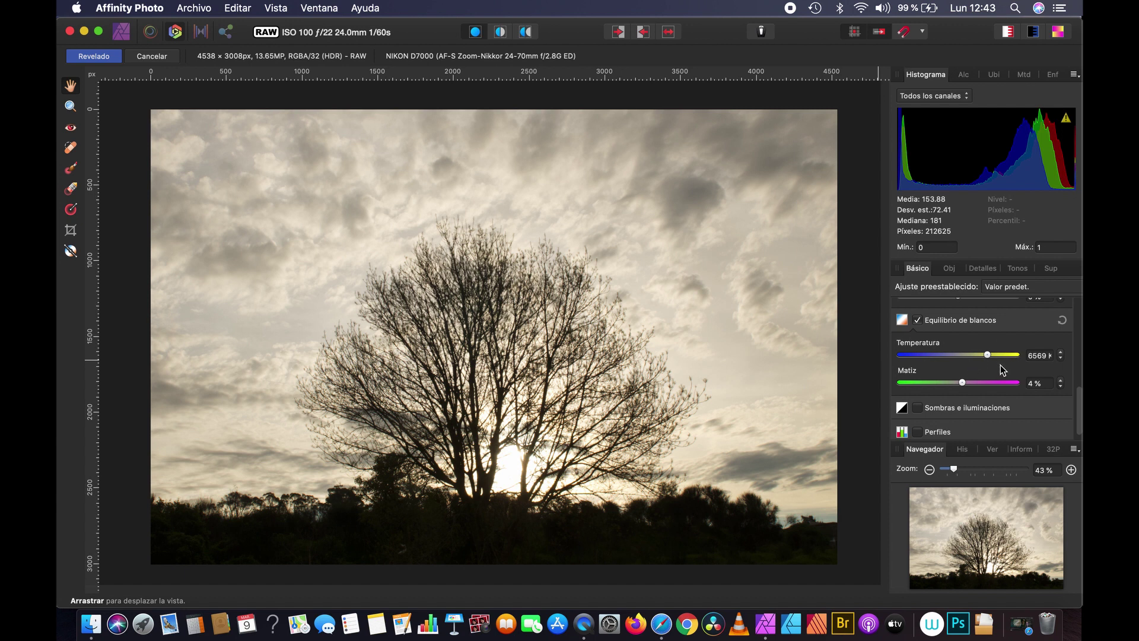
{"action": "left_click_drag", "start_coordinate": [988, 355], "coordinate": [978, 356]}
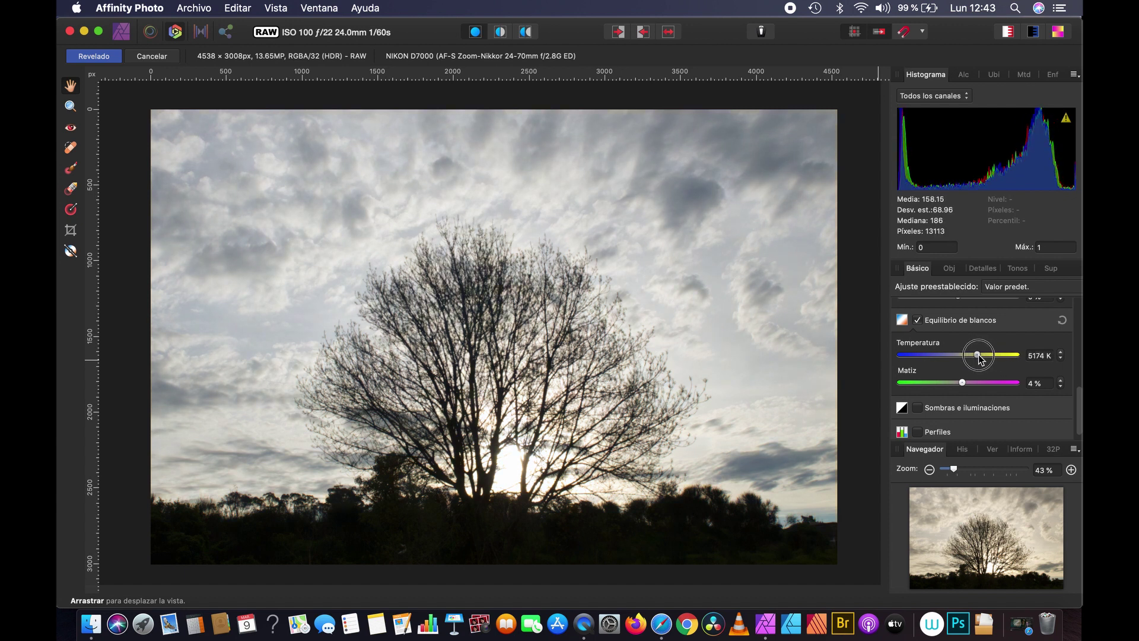
{"action": "left_click", "coordinate": [1062, 321]}
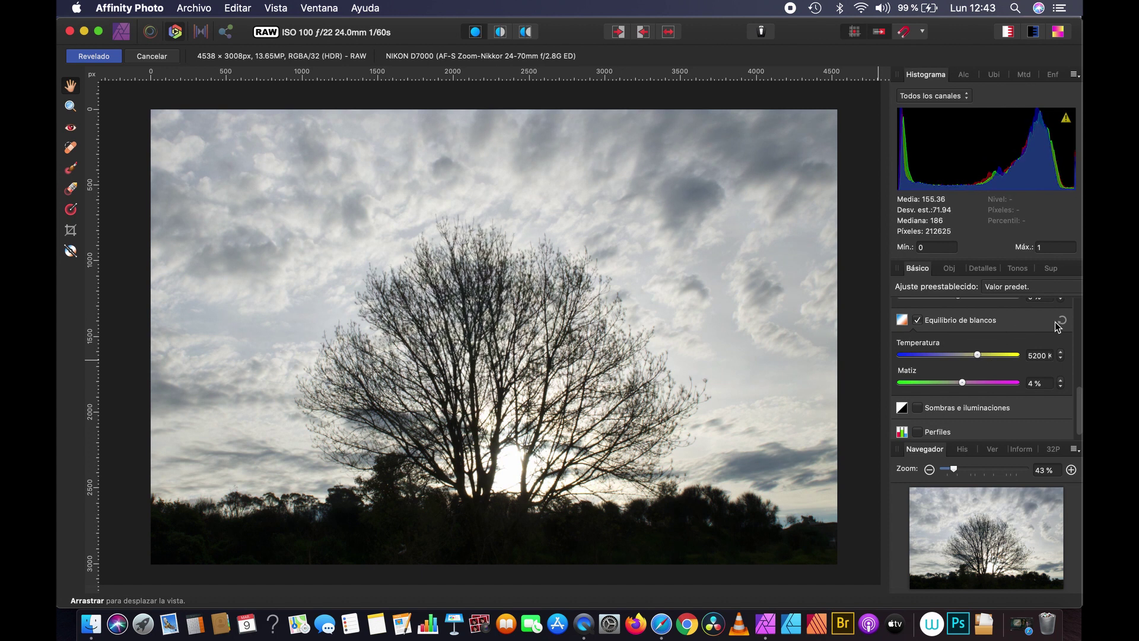
{"action": "left_click", "coordinate": [1062, 320]}
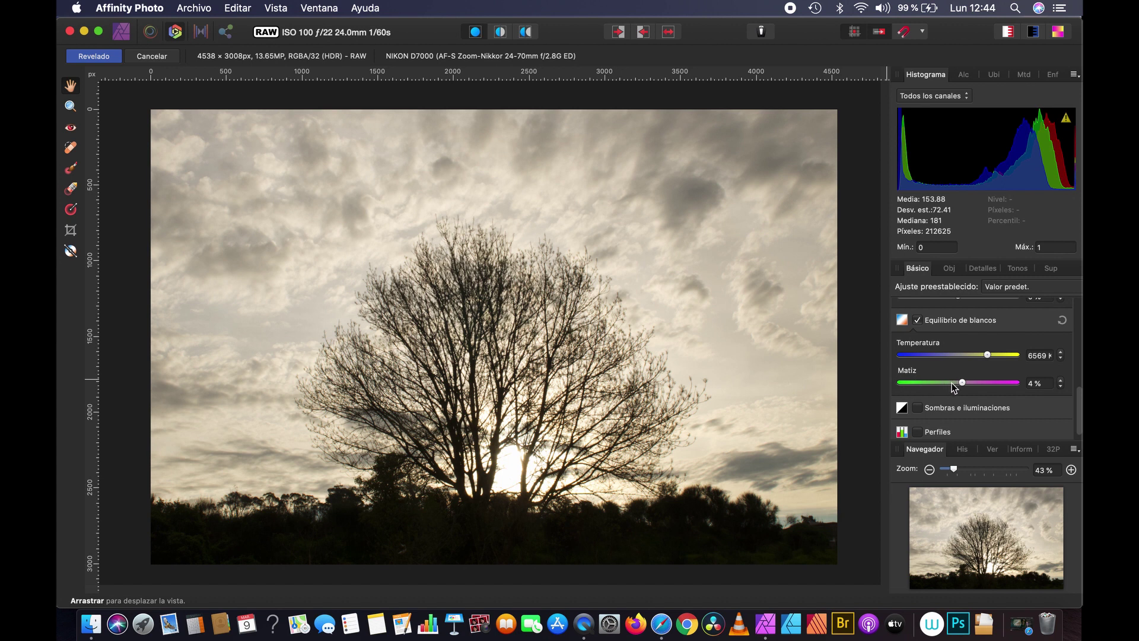
Step: Set Tint to 4% and enable Shadows & Highlights
{"action": "left_click_drag", "start_coordinate": [962, 383], "coordinate": [975, 383]}
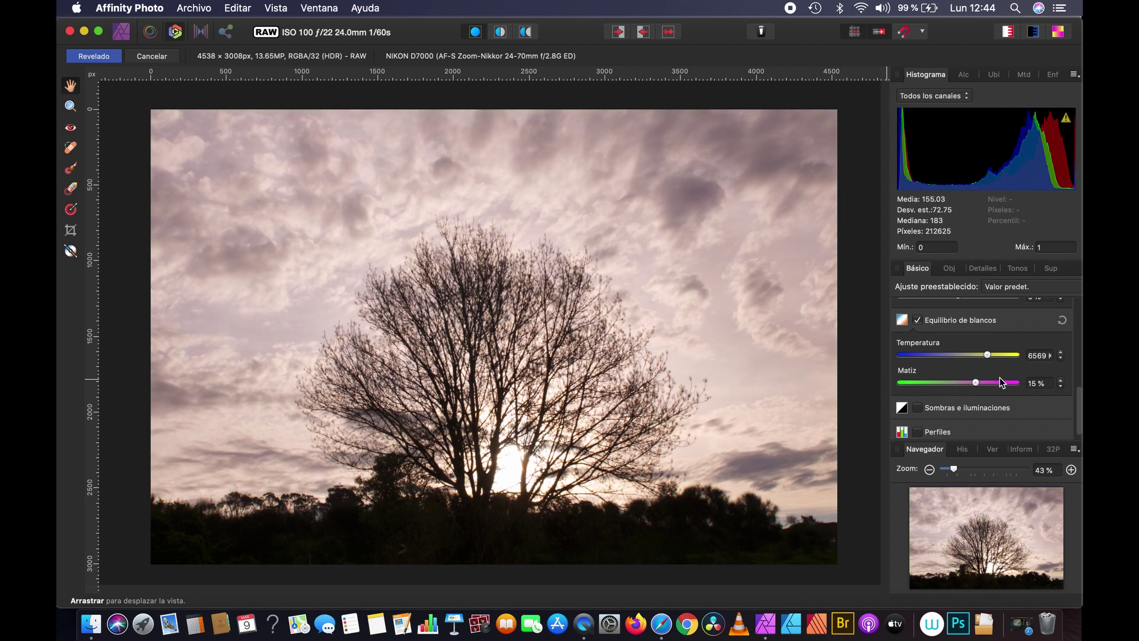
{"action": "left_click_drag", "start_coordinate": [977, 383], "coordinate": [967, 385]}
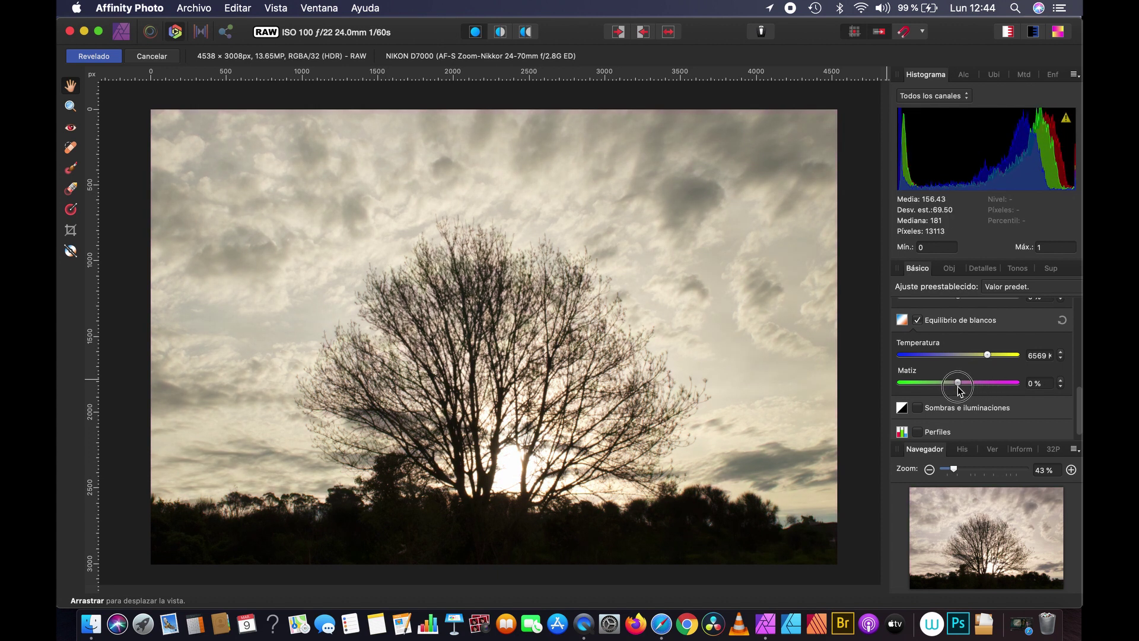
{"action": "left_click_drag", "start_coordinate": [967, 386], "coordinate": [949, 384]}
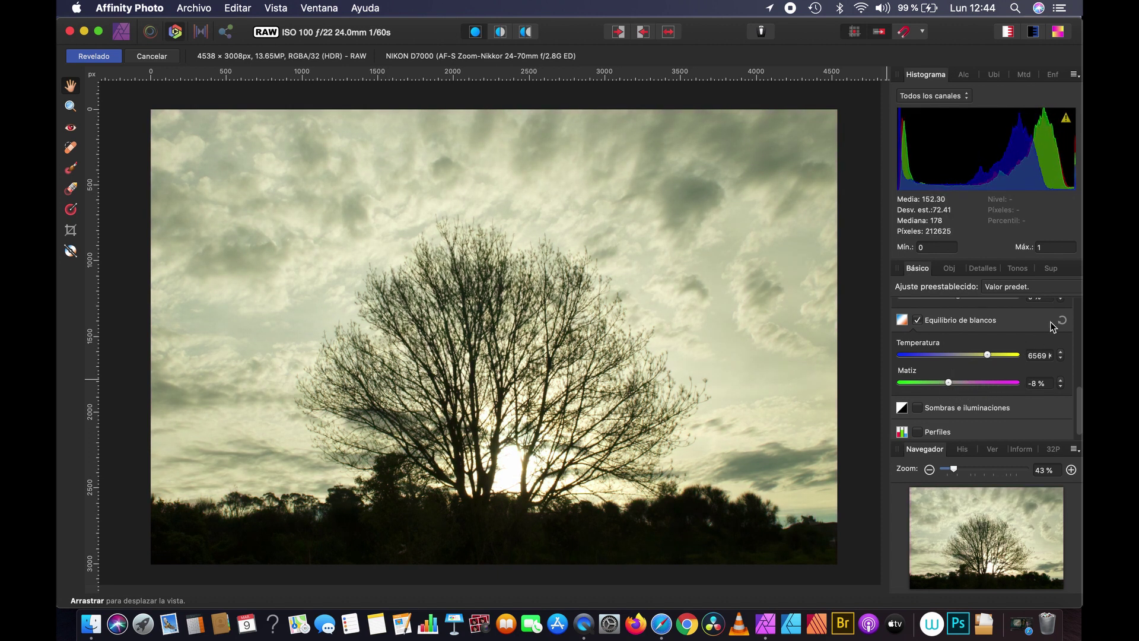
{"action": "left_click", "coordinate": [1035, 384]}
{"action": "type", "text": "4"}
{"action": "key", "text": "Return"}
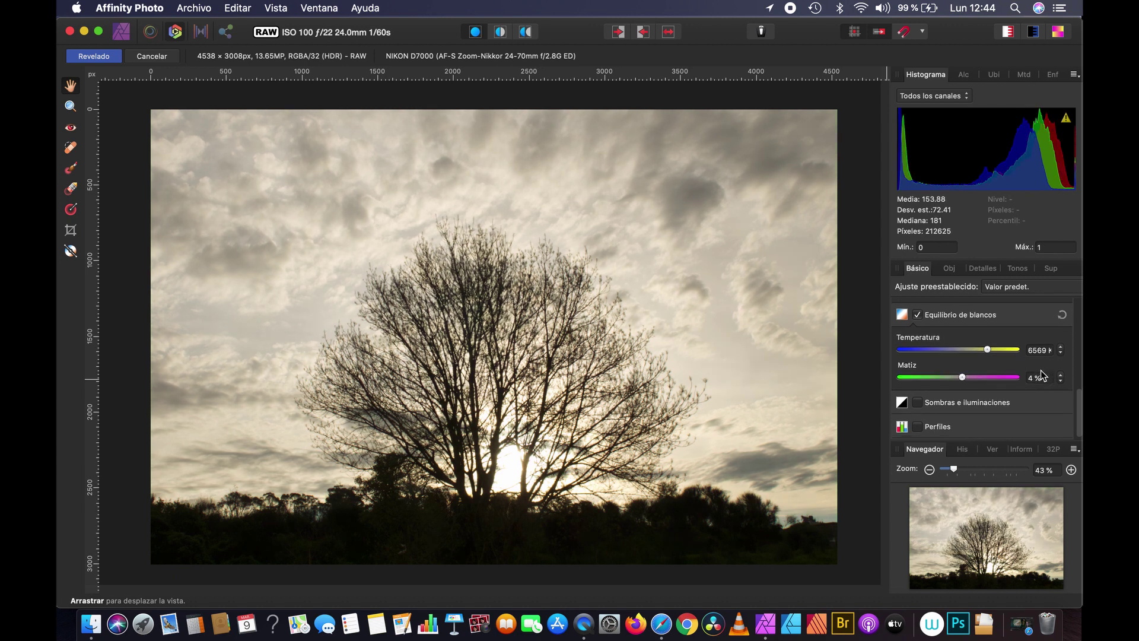
{"action": "left_click", "coordinate": [939, 408]}
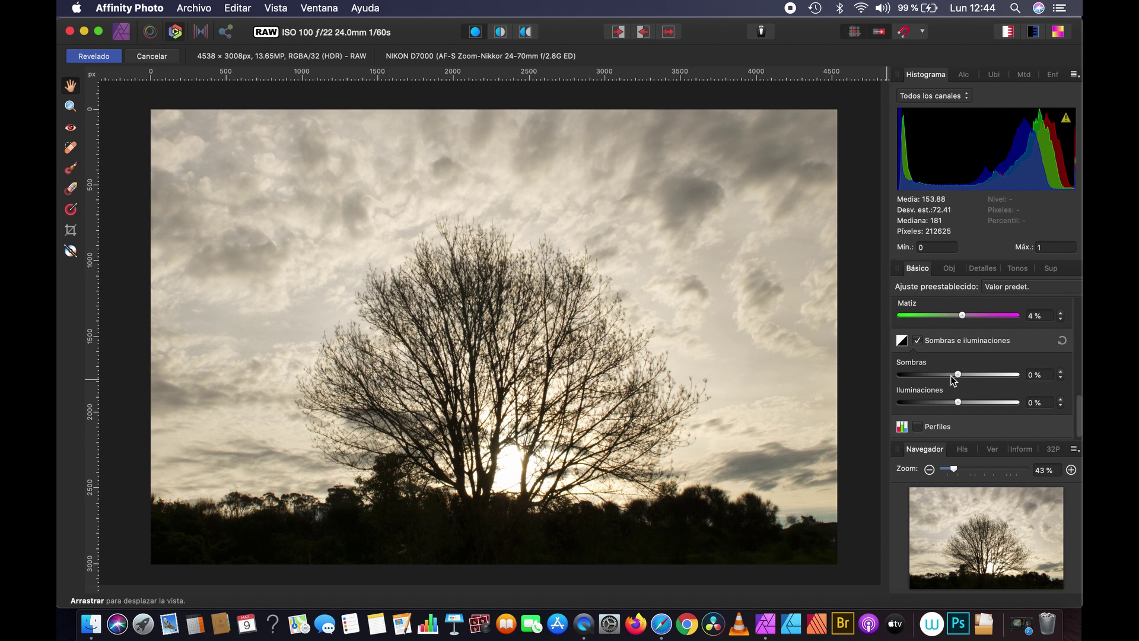
{"action": "left_click_drag", "start_coordinate": [960, 375], "coordinate": [1030, 380]}
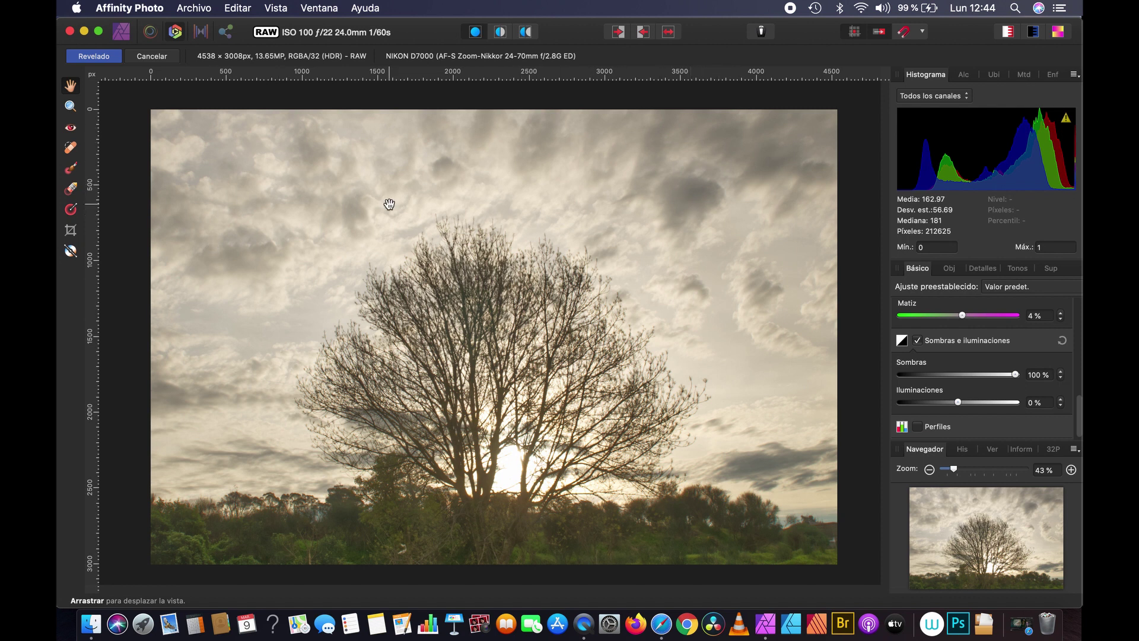
{"action": "mouse_move", "coordinate": [1016, 374]}
{"action": "left_mouse_down"}
{"action": "mouse_move", "coordinate": [903, 390]}
{"action": "mouse_move", "coordinate": [955, 386]}
{"action": "left_mouse_up"}
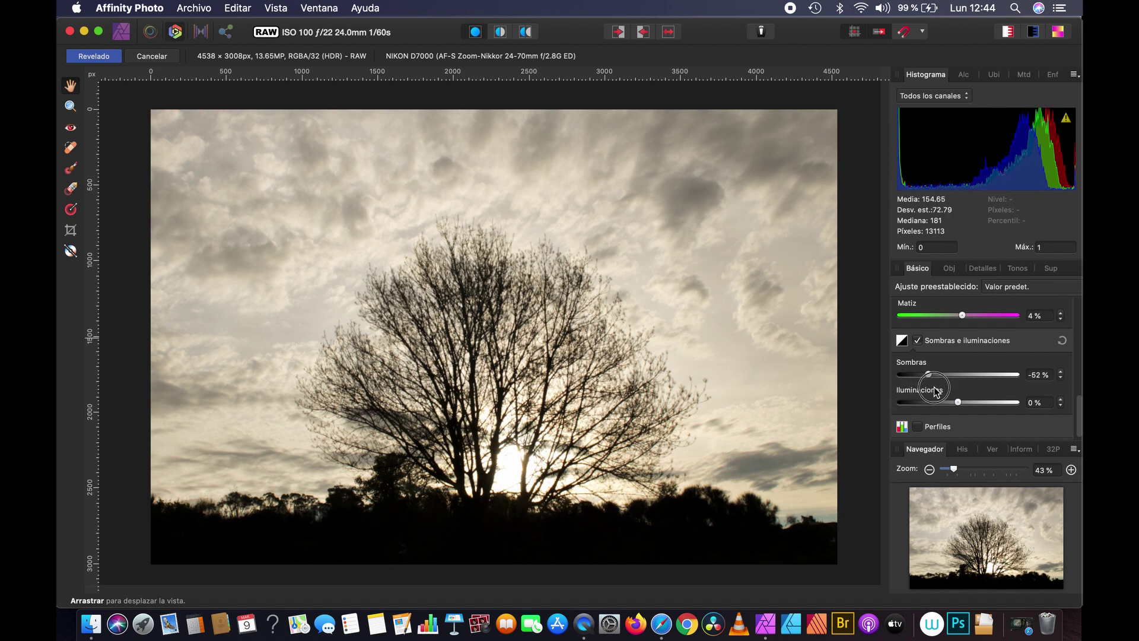
{"action": "left_click", "coordinate": [1061, 341]}
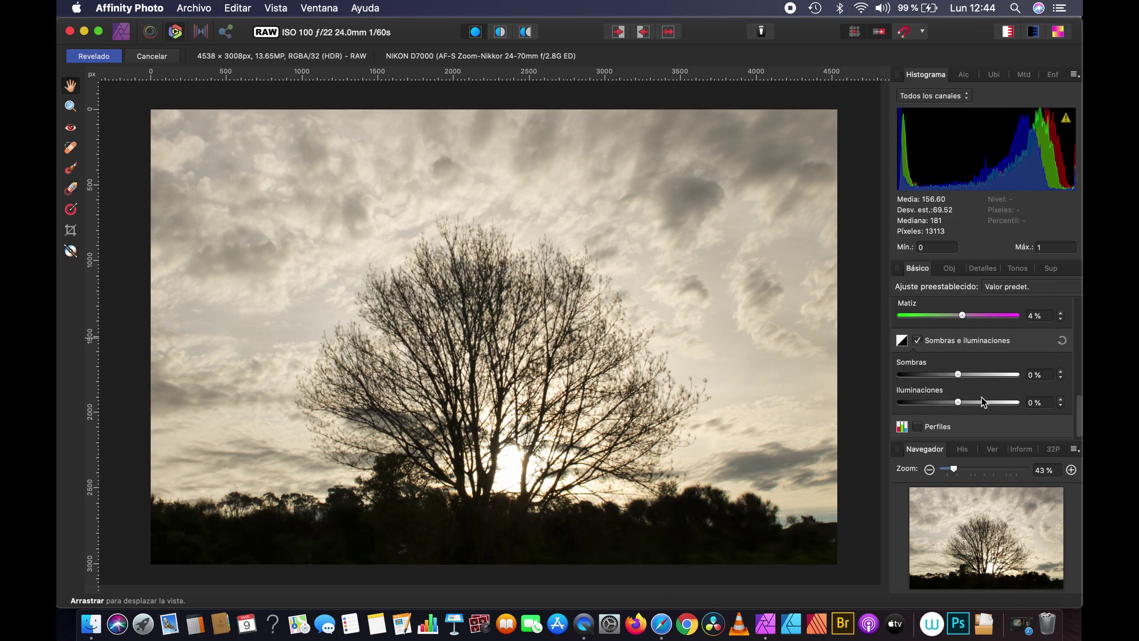
{"action": "left_click_drag", "start_coordinate": [959, 403], "coordinate": [1019, 406]}
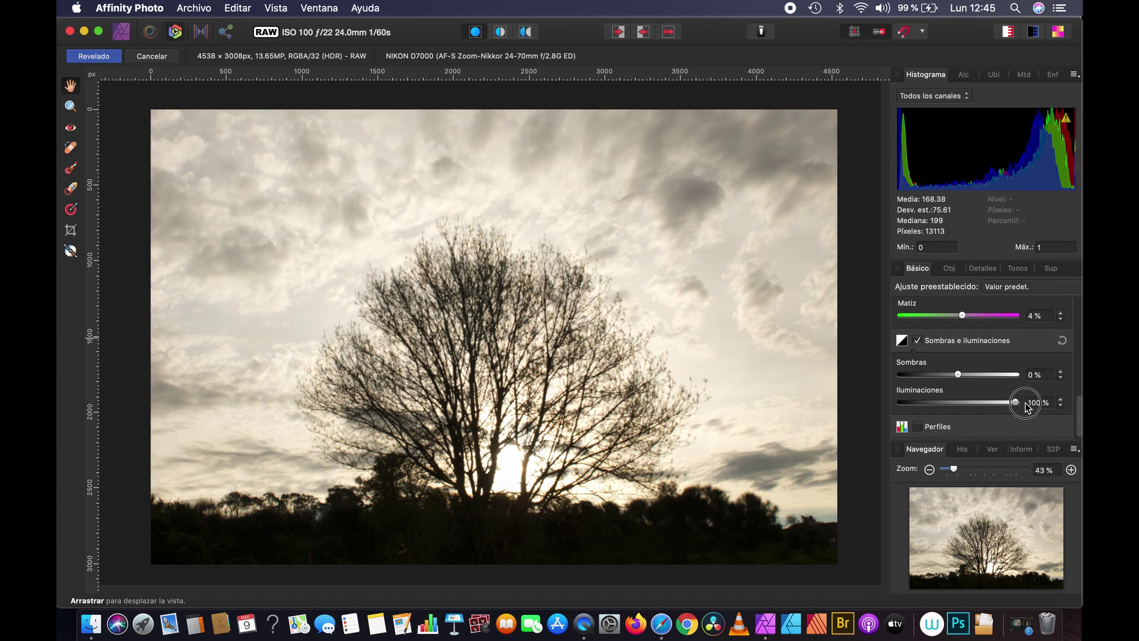
{"action": "left_click_drag", "start_coordinate": [1025, 408], "coordinate": [904, 409]}
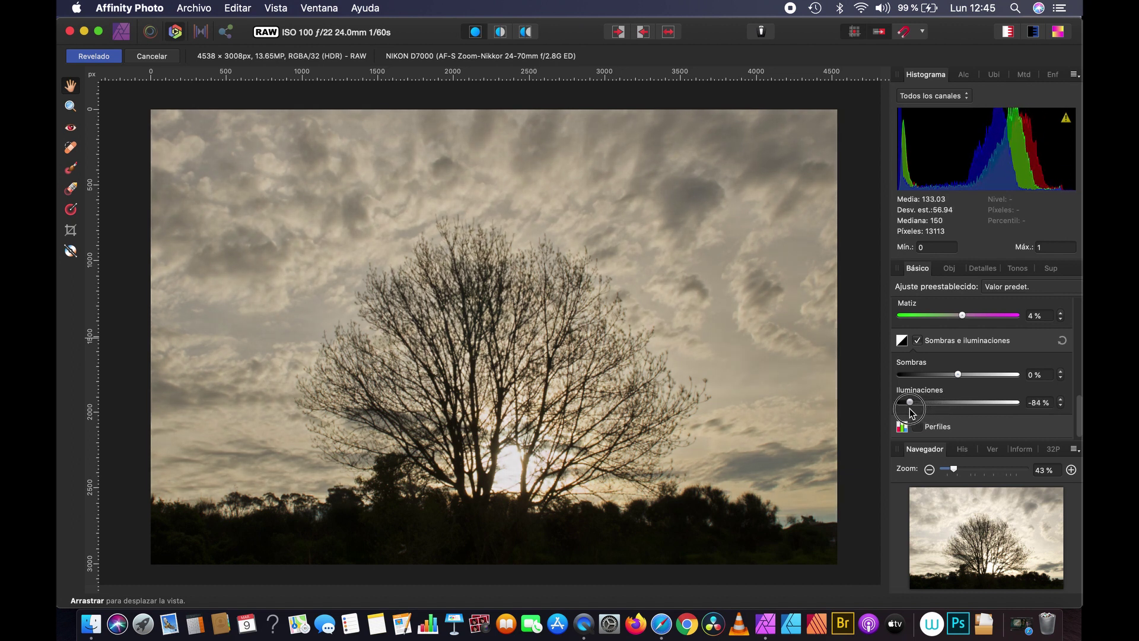
{"action": "left_click", "coordinate": [1062, 340]}
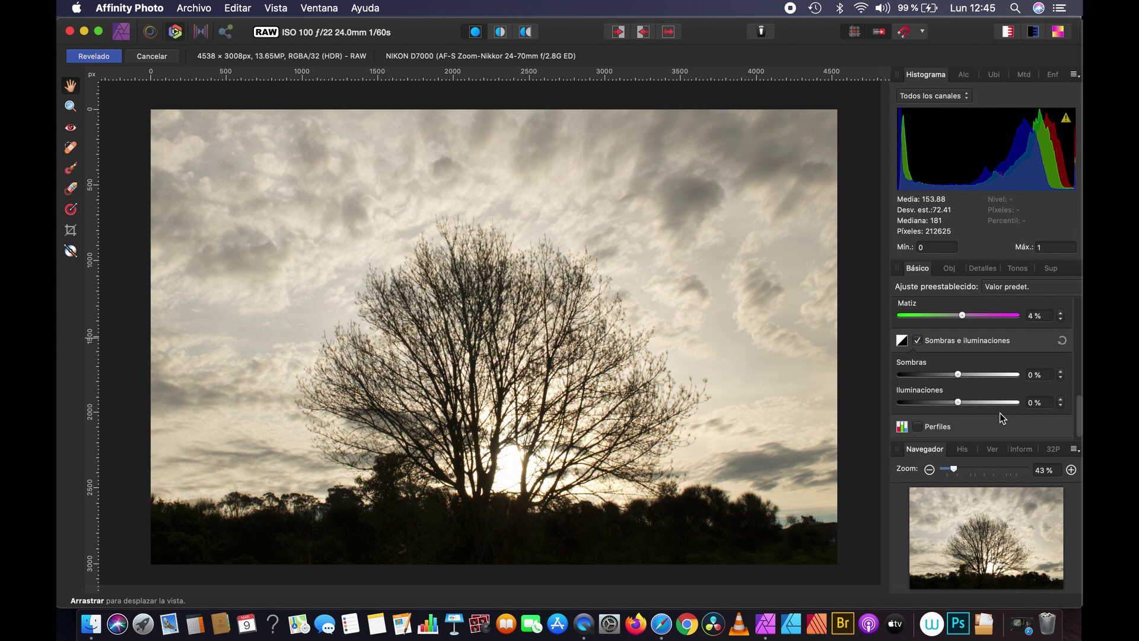
{"action": "scroll", "coordinate": [999, 413], "scroll_direction": "up", "scroll_amount": 3}
{"action": "scroll", "coordinate": [1002, 412], "scroll_direction": "up", "scroll_amount": 3}
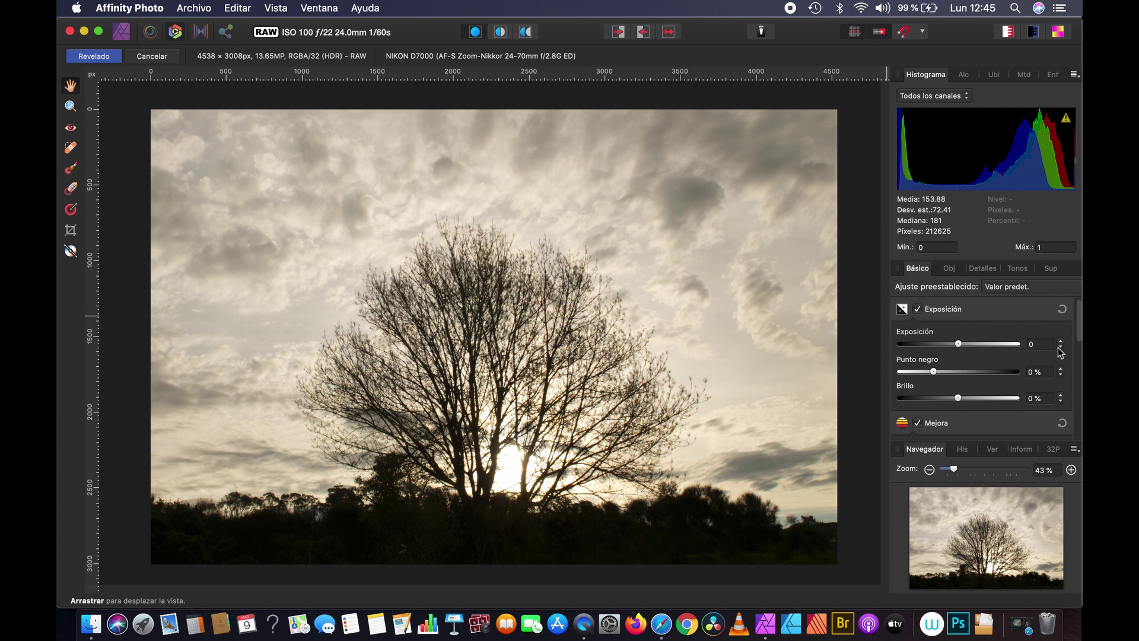
Step: Lower Exposure to -0,5, comparing with the original by toggling and split view
{"action": "left_click", "coordinate": [1061, 347]}
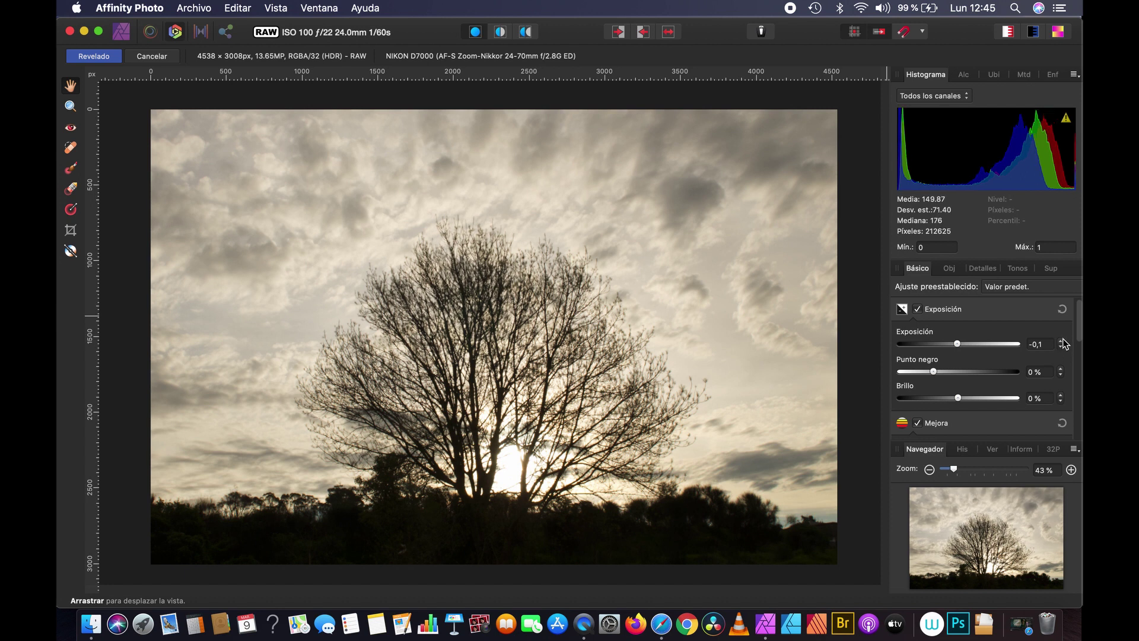
{"action": "left_click", "coordinate": [1061, 347]}
{"action": "left_click", "coordinate": [1061, 347]}
{"action": "left_click", "coordinate": [1061, 347]}
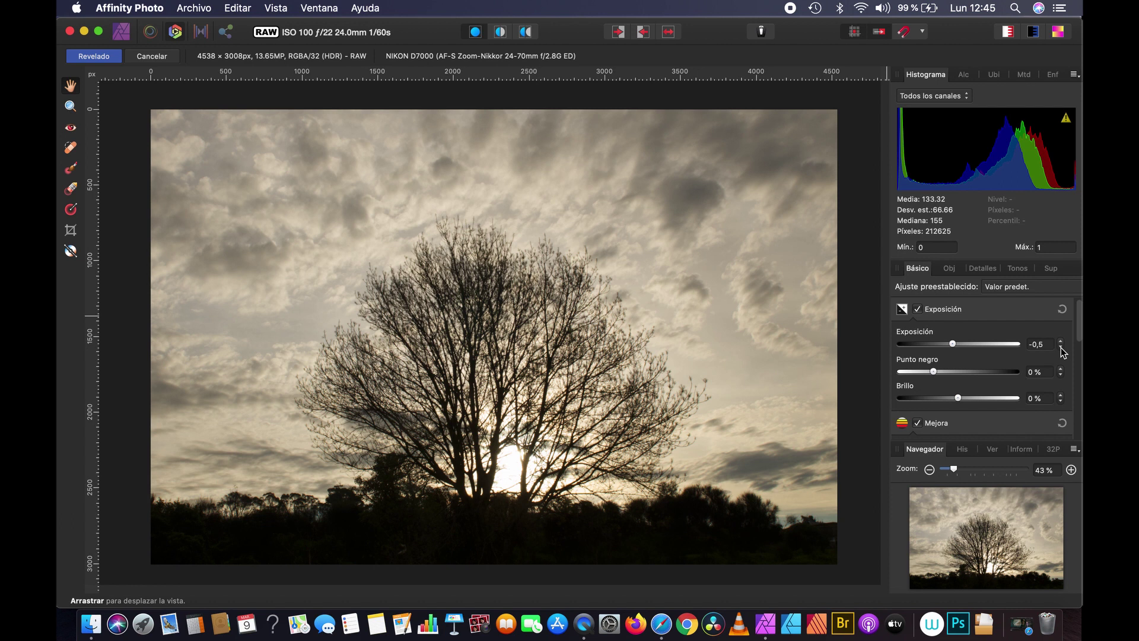
{"action": "left_click", "coordinate": [918, 309]}
{"action": "left_click", "coordinate": [918, 310]}
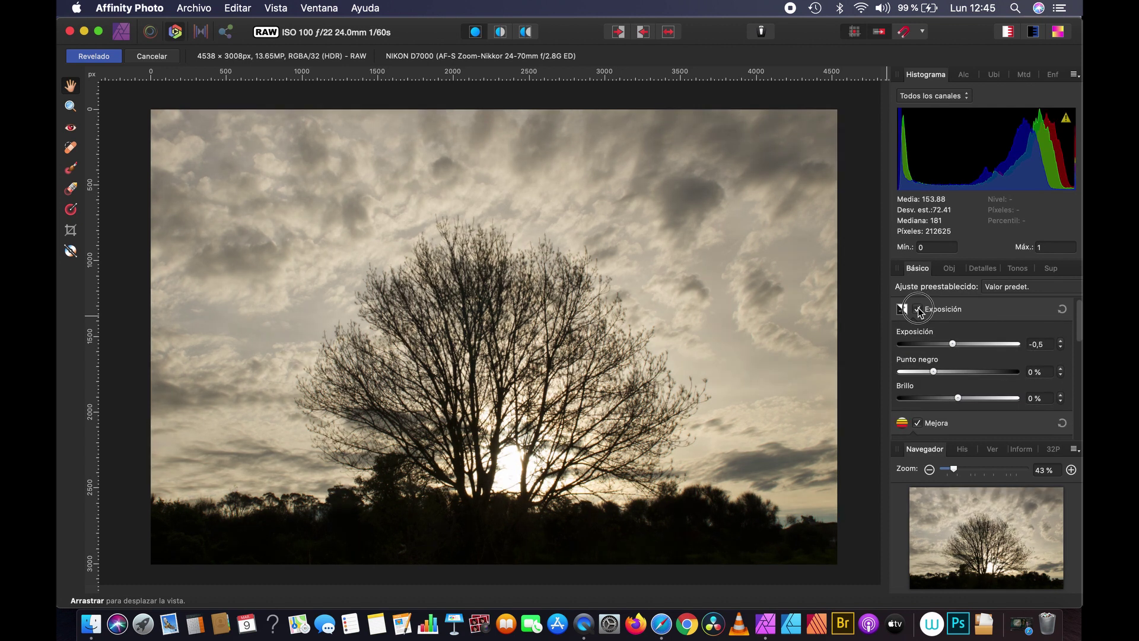
{"action": "left_click", "coordinate": [918, 309]}
{"action": "left_click", "coordinate": [917, 309]}
{"action": "left_click", "coordinate": [500, 32]}
{"action": "mouse_move", "coordinate": [469, 204]}
{"action": "left_mouse_down"}
{"action": "mouse_move", "coordinate": [186, 255]}
{"action": "mouse_move", "coordinate": [636, 264]}
{"action": "mouse_move", "coordinate": [535, 276]}
{"action": "left_mouse_up"}
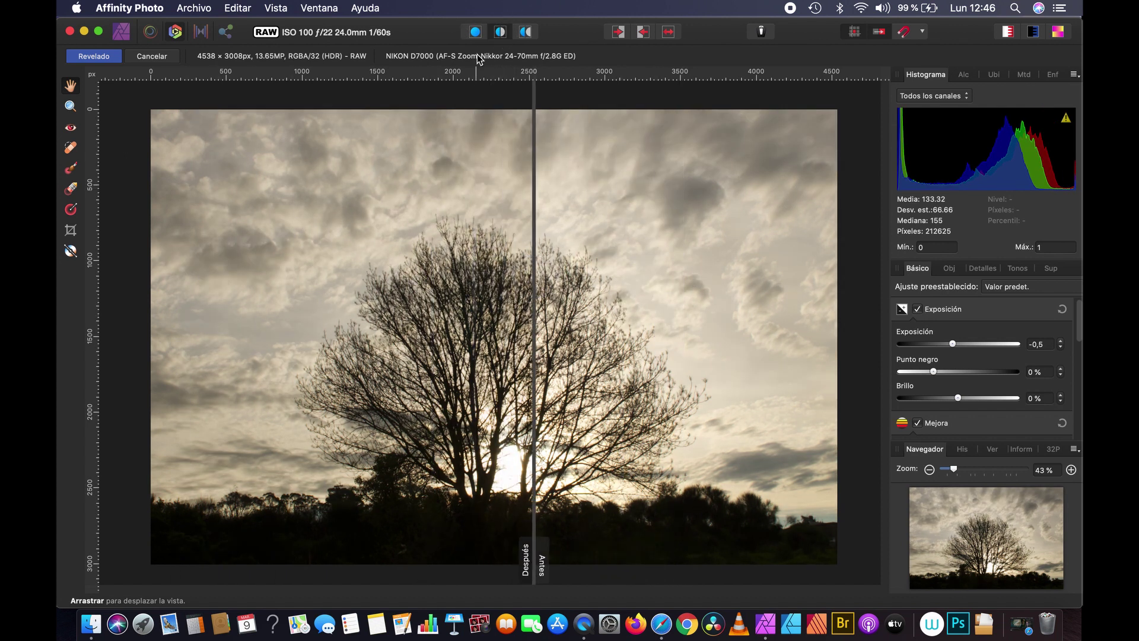
{"action": "left_click", "coordinate": [476, 32]}
{"action": "left_click", "coordinate": [917, 309]}
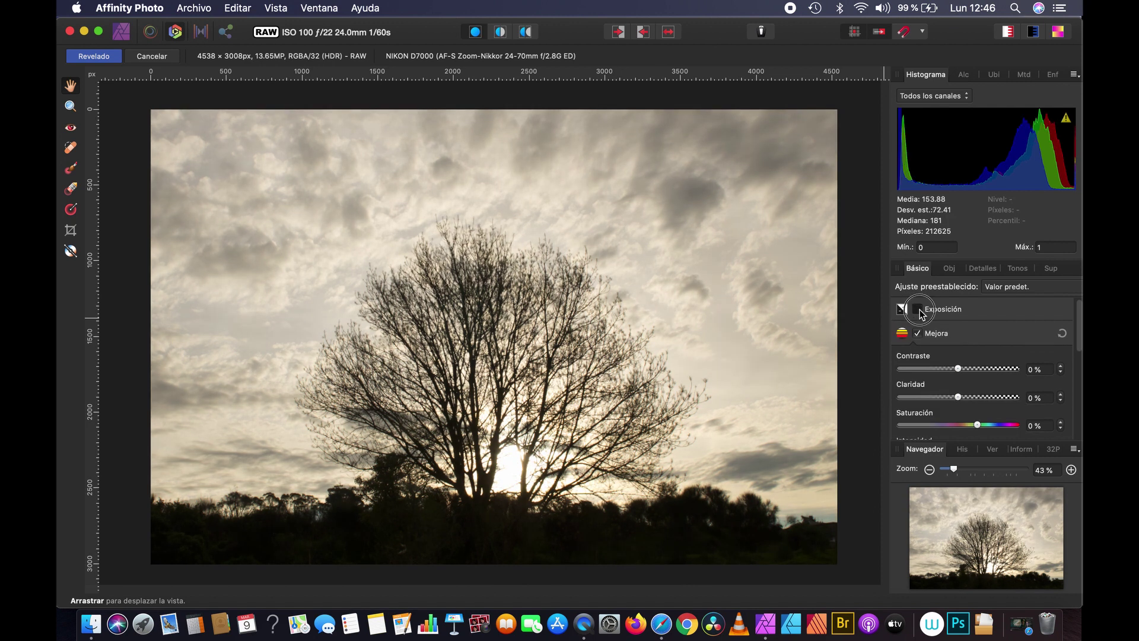
{"action": "left_click", "coordinate": [919, 309]}
{"action": "left_click", "coordinate": [919, 309]}
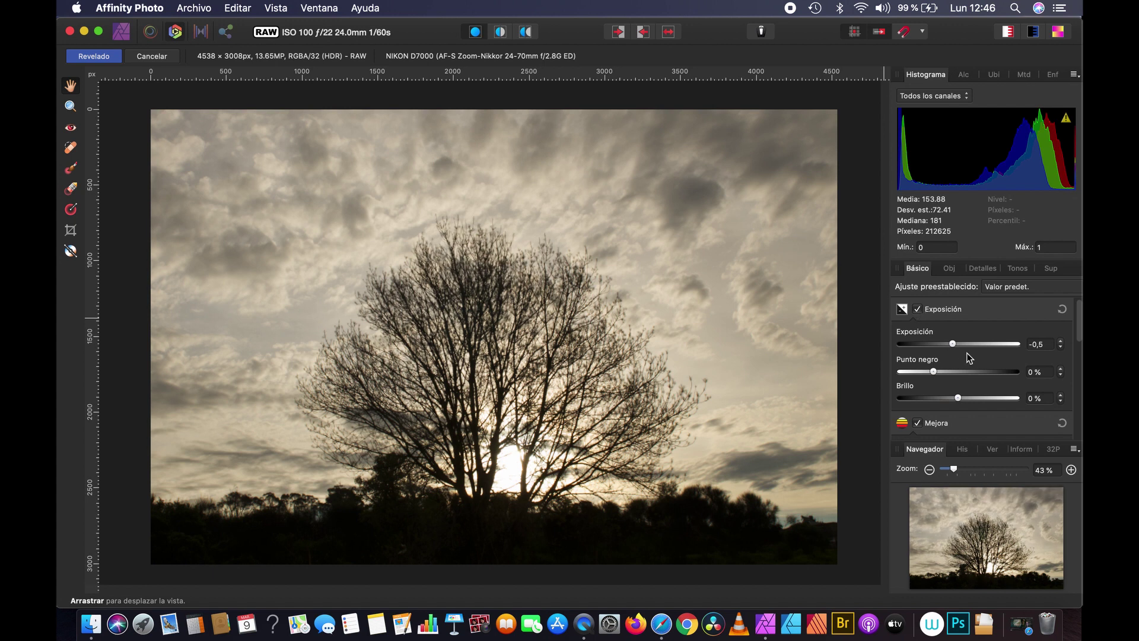
Step: Set Black Point to 2% and Brightness to -2%, toggling Exposure to compare
{"action": "left_click", "coordinate": [934, 372]}
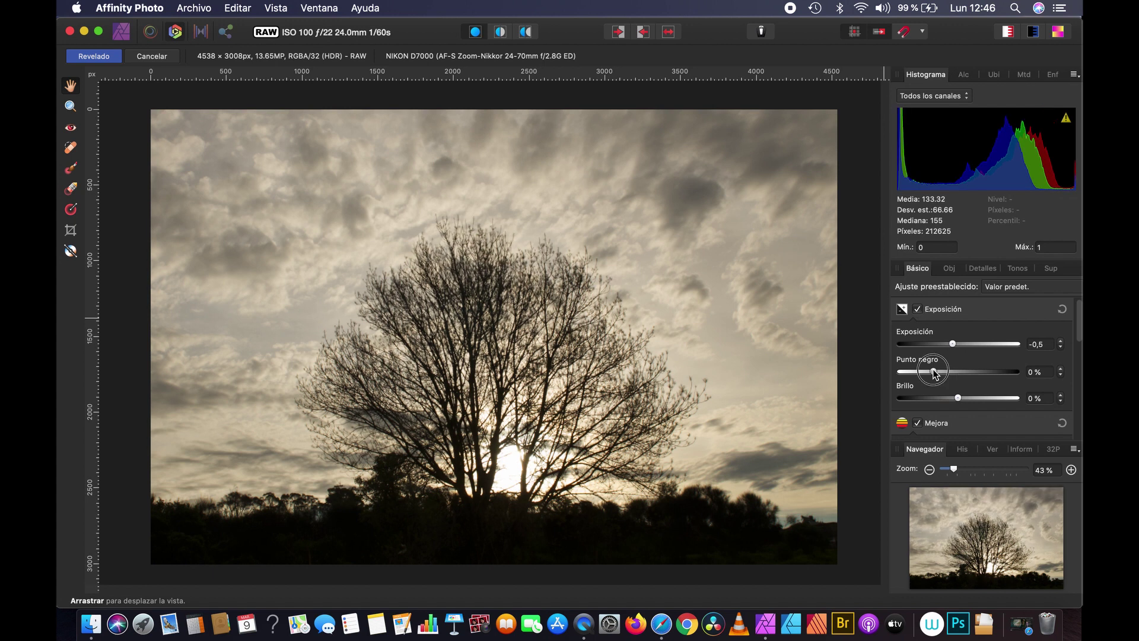
{"action": "left_click_drag", "start_coordinate": [934, 372], "coordinate": [943, 373]}
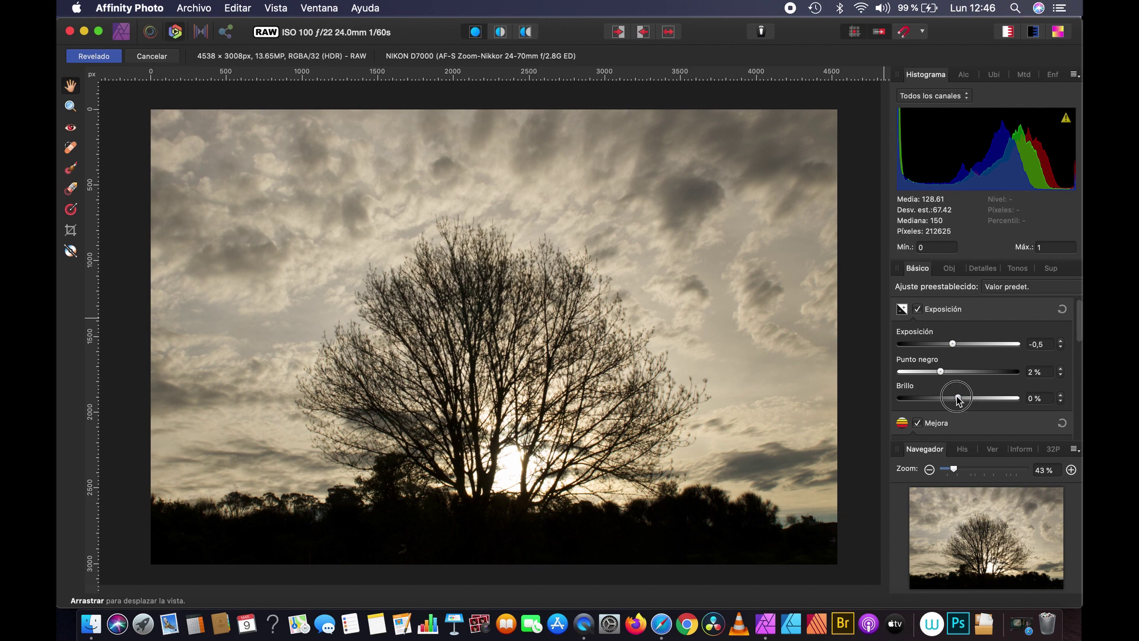
{"action": "left_click_drag", "start_coordinate": [958, 399], "coordinate": [953, 399]}
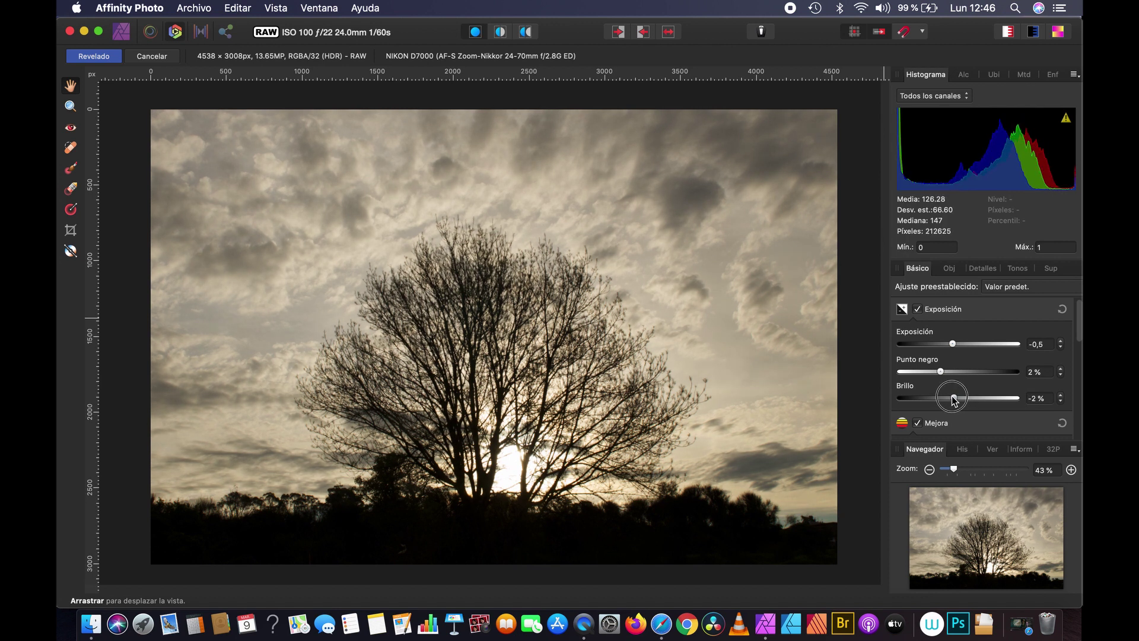
{"action": "left_click", "coordinate": [920, 310]}
{"action": "left_click", "coordinate": [919, 310]}
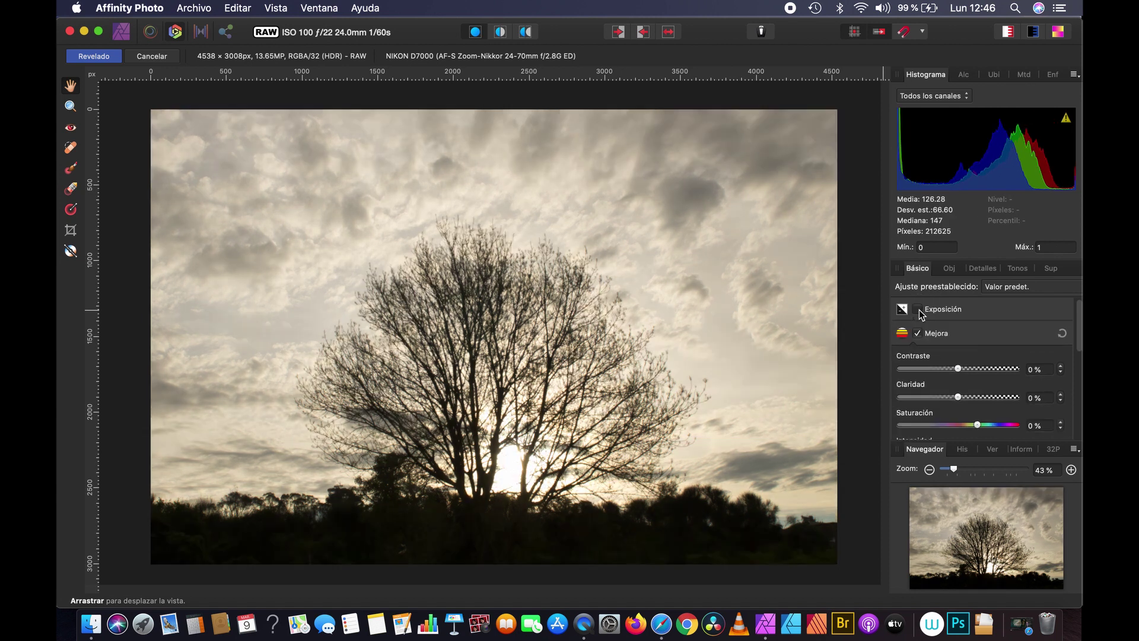
{"action": "left_click", "coordinate": [920, 310]}
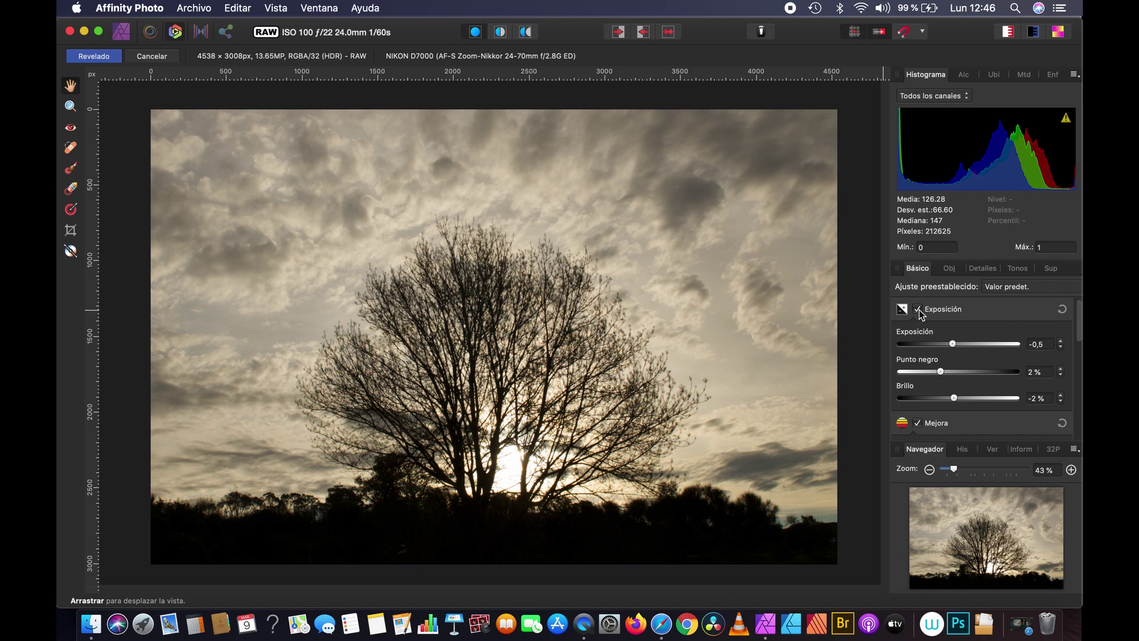
{"action": "left_click", "coordinate": [918, 309]}
{"action": "left_click", "coordinate": [918, 309]}
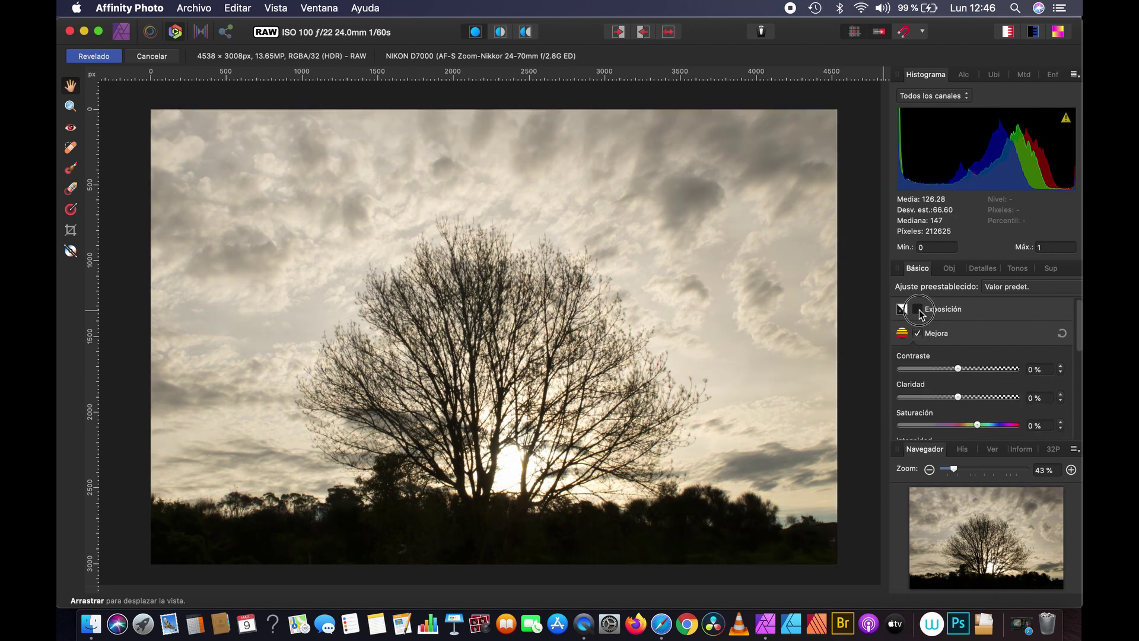
{"action": "left_click", "coordinate": [918, 309]}
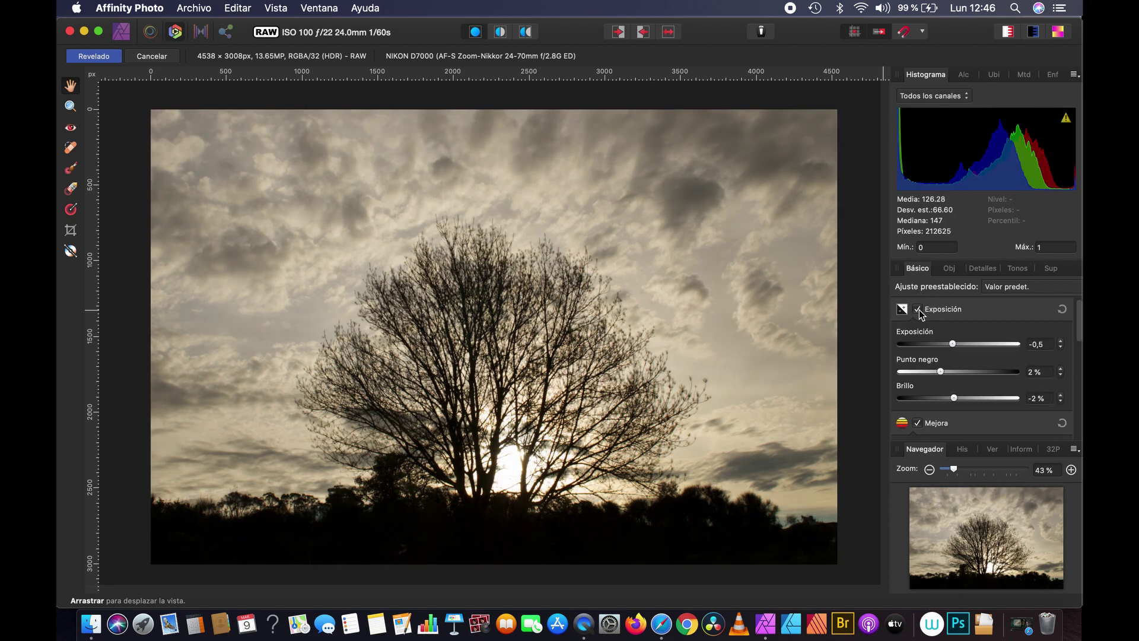
{"action": "left_click", "coordinate": [918, 309]}
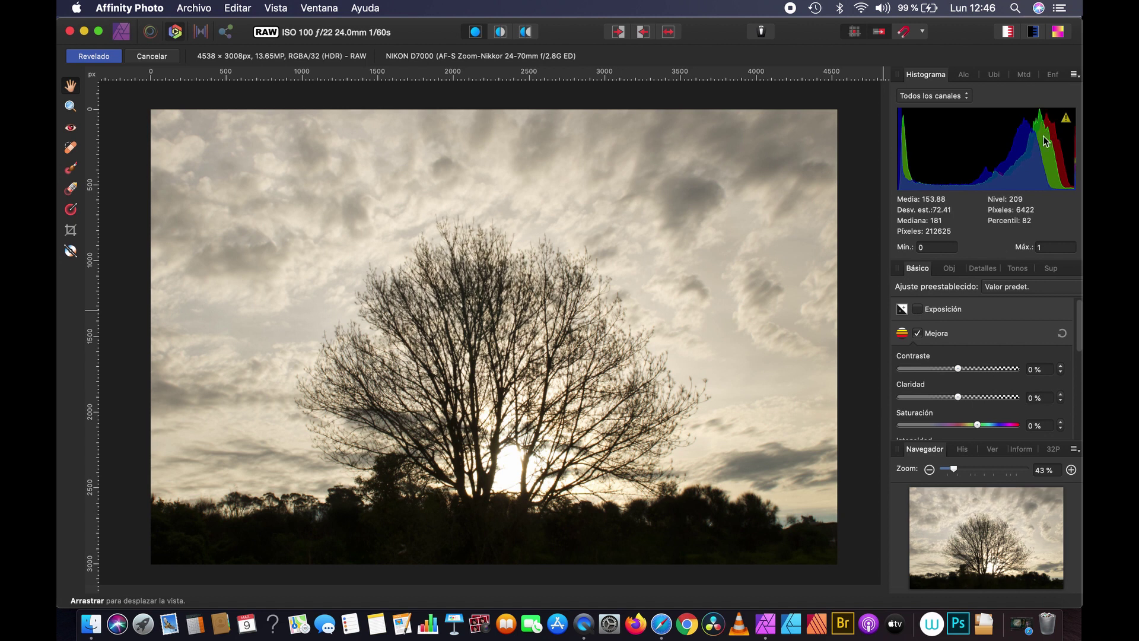
{"action": "left_click", "coordinate": [918, 309]}
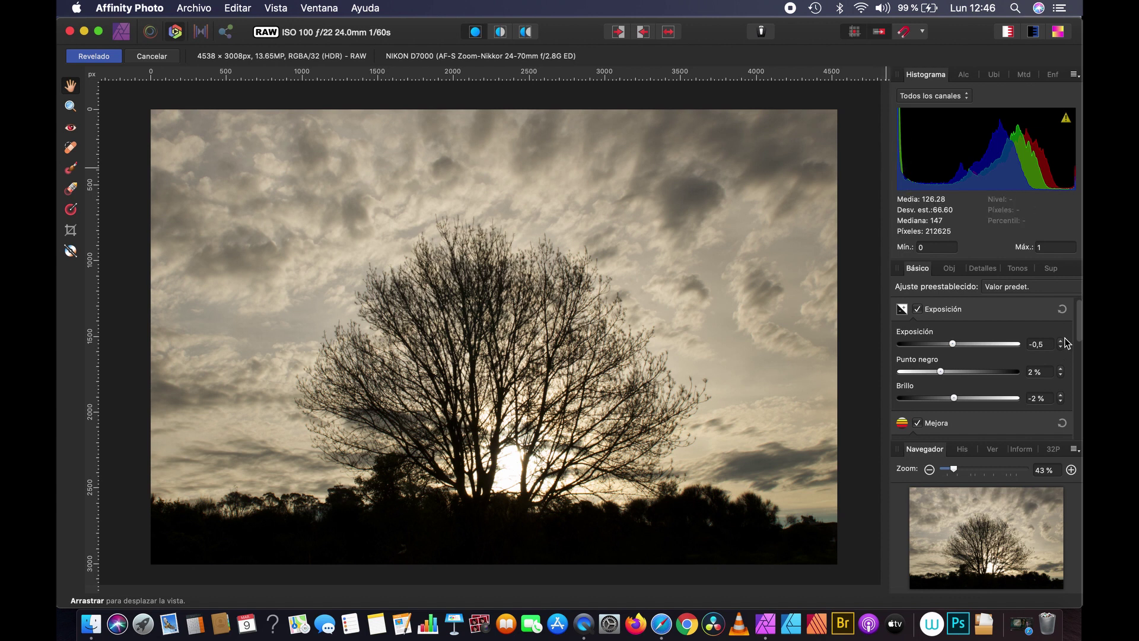
Step: Raise Contrast to 10% and Clarity to 20% on the clouds, then fit the photo
{"action": "left_click_drag", "start_coordinate": [1079, 330], "coordinate": [1079, 368]}
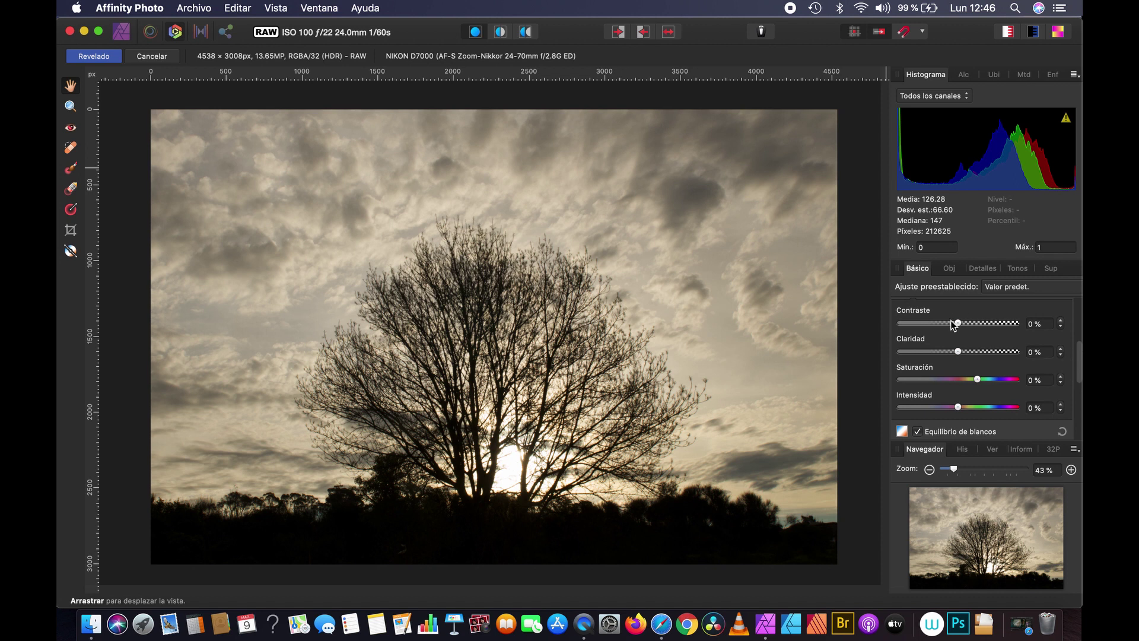
{"action": "left_click", "coordinate": [1061, 321]}
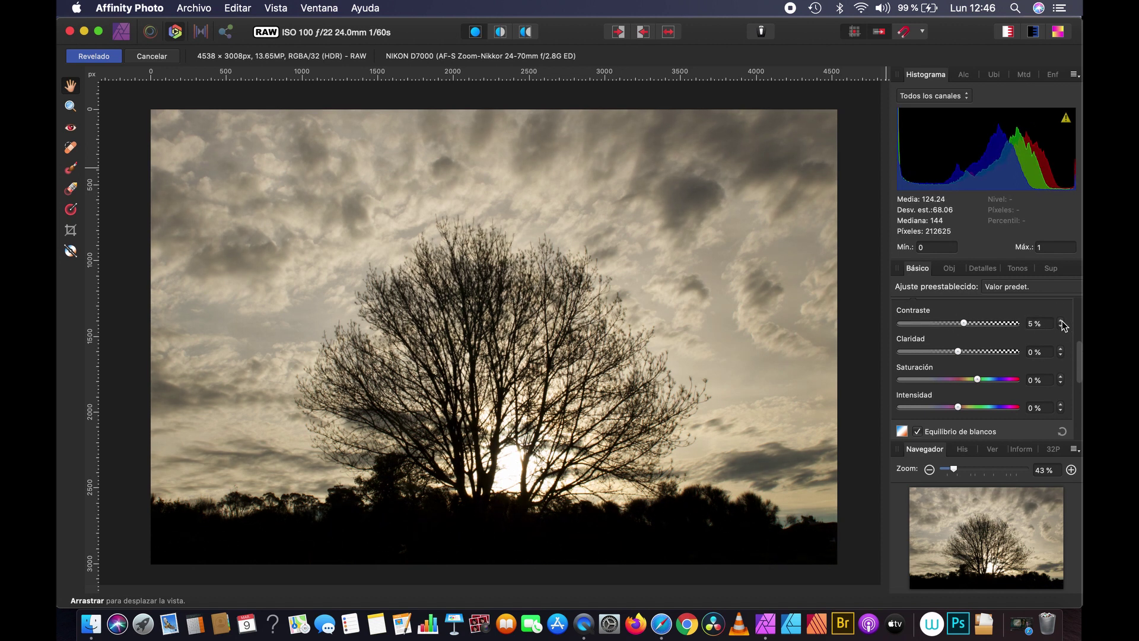
{"action": "left_click", "coordinate": [1060, 321]}
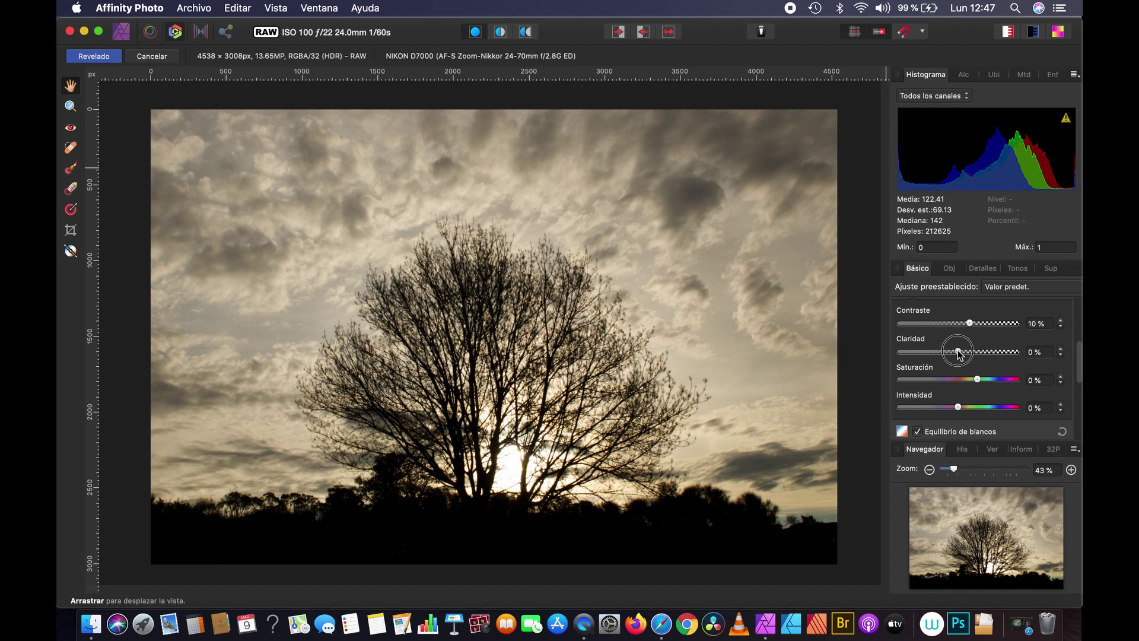
{"action": "scroll", "coordinate": [513, 239], "scroll_direction": "up", "scroll_amount": 5}
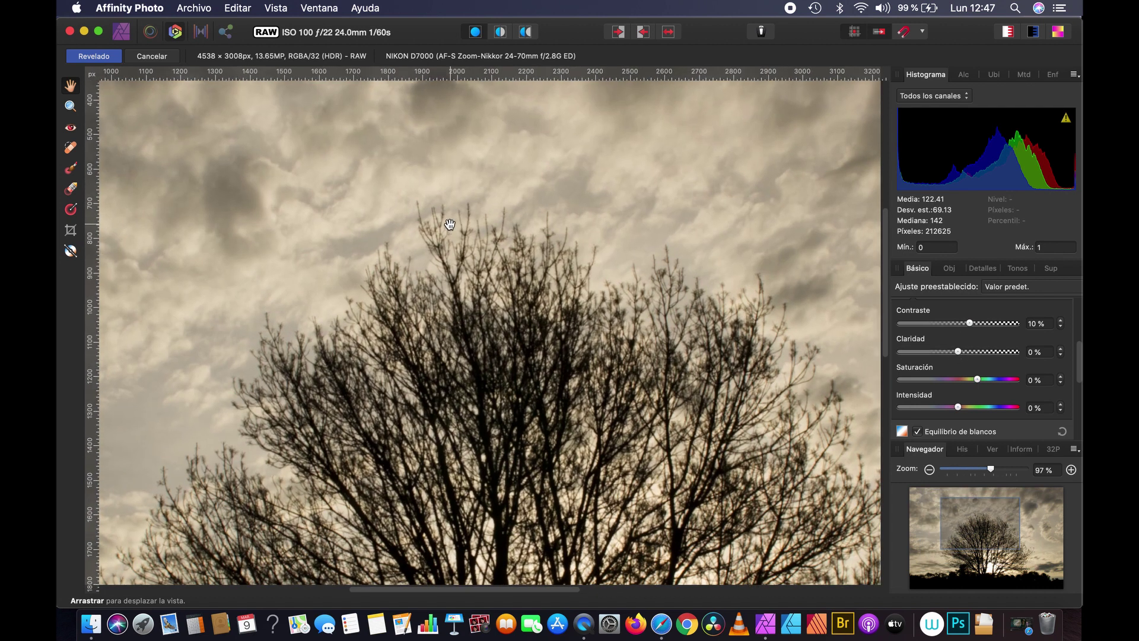
{"action": "left_click_drag", "start_coordinate": [382, 274], "coordinate": [407, 301]}
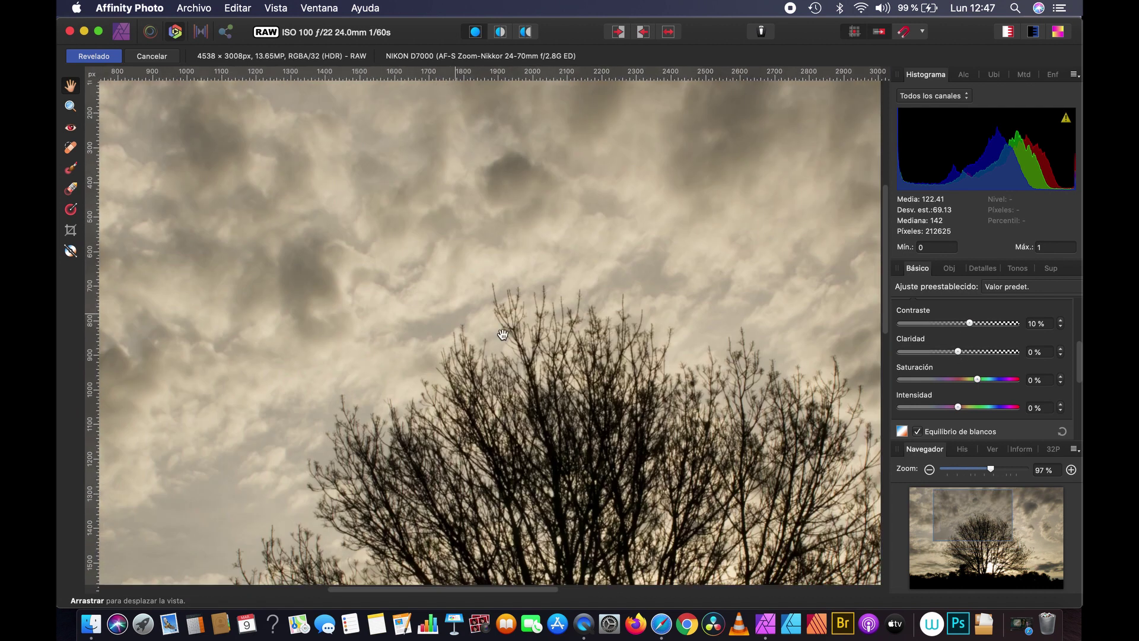
{"action": "left_click_drag", "start_coordinate": [959, 352], "coordinate": [972, 358]}
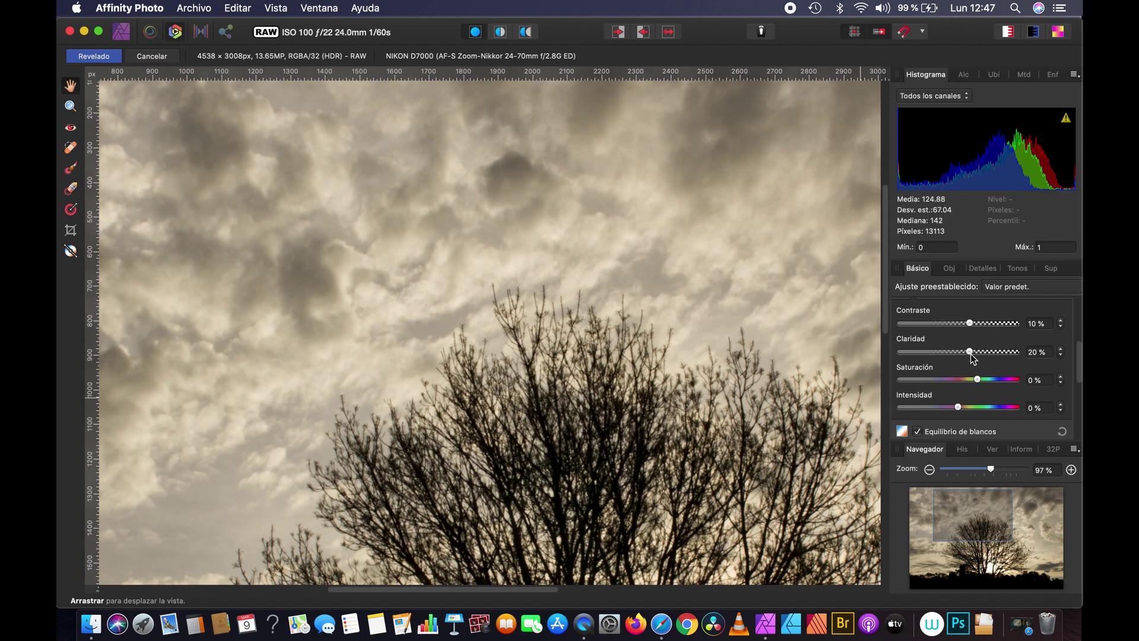
{"action": "key", "text": "super+0"}
Step: Toggle Enhance on and off to compare, then raise Saturation to 5%
{"action": "scroll", "coordinate": [914, 328], "scroll_direction": "up", "scroll_amount": 1}
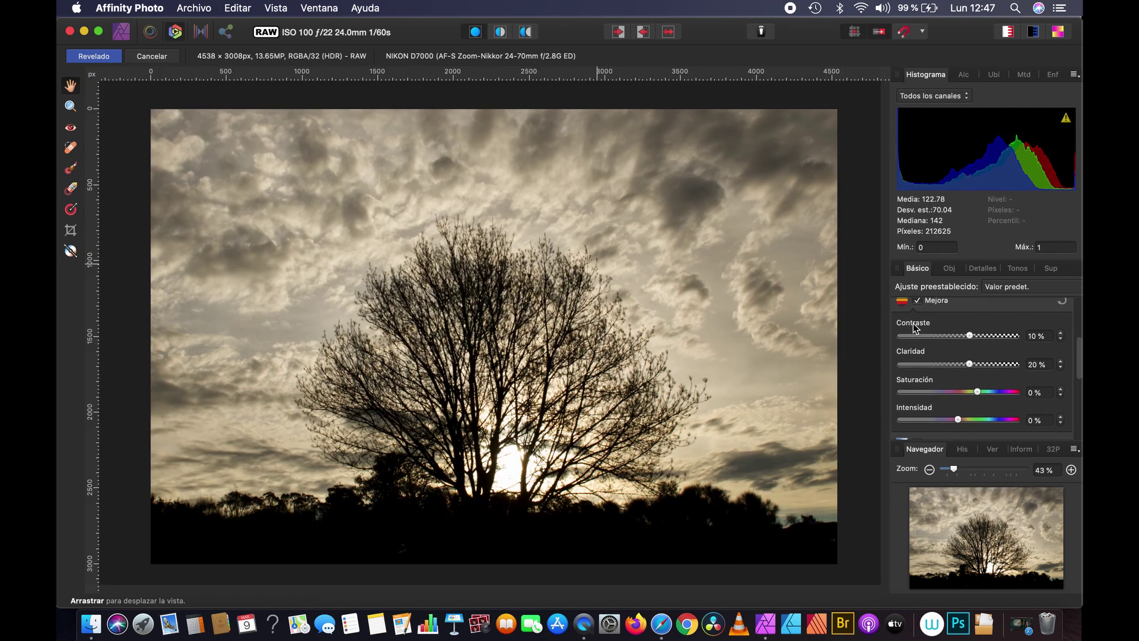
{"action": "left_click", "coordinate": [916, 302]}
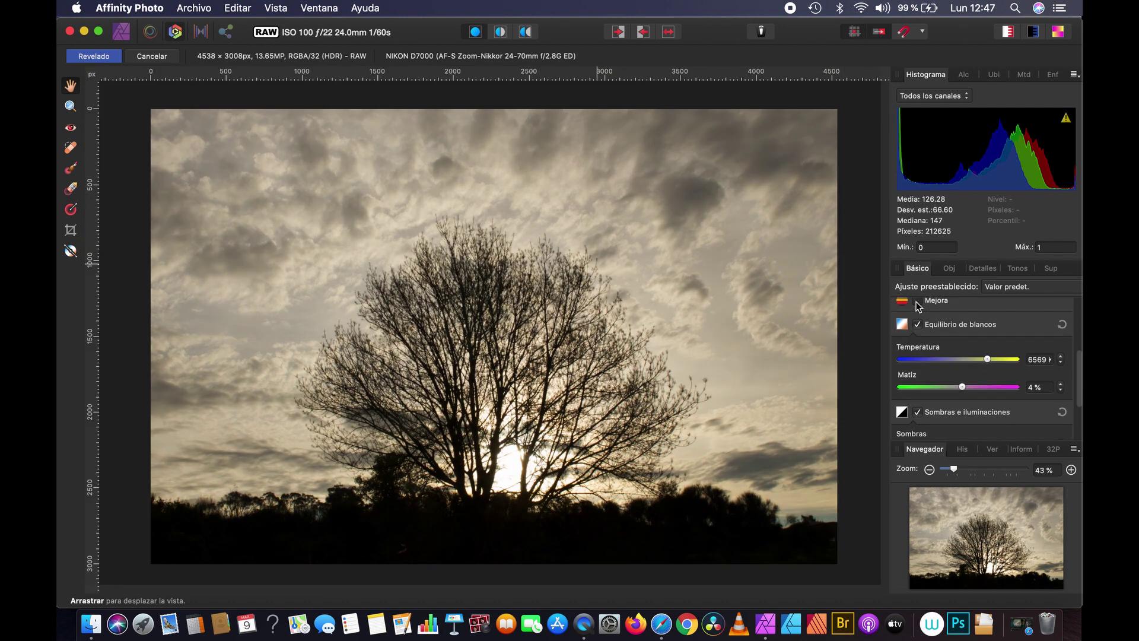
{"action": "left_click", "coordinate": [916, 301]}
{"action": "left_click", "coordinate": [916, 301]}
{"action": "left_click", "coordinate": [916, 301]}
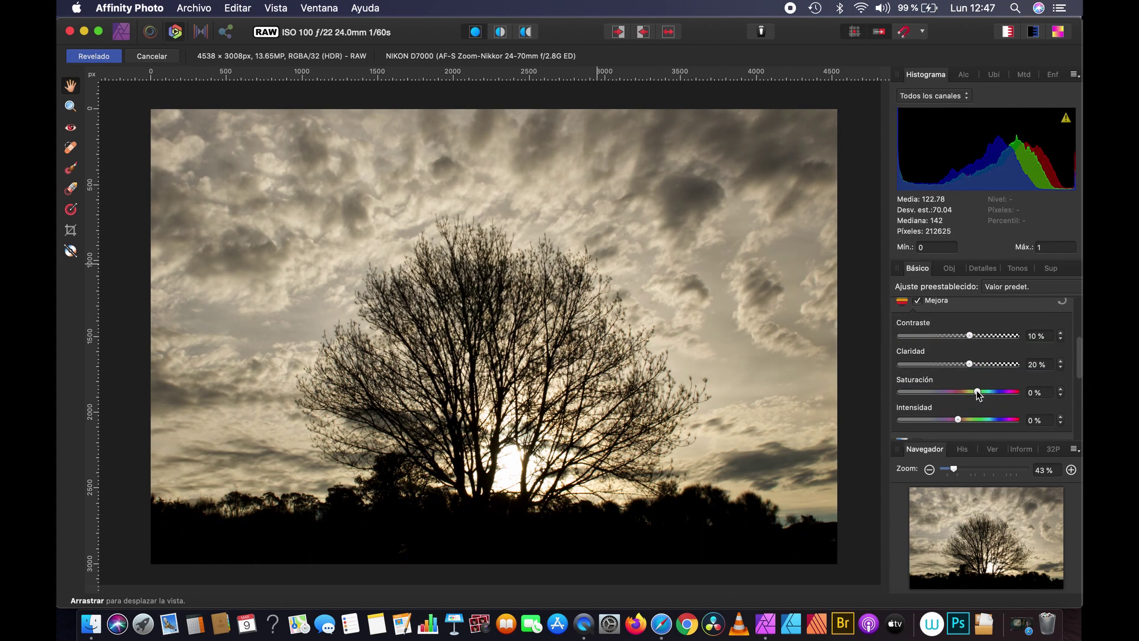
{"action": "left_click_drag", "start_coordinate": [978, 392], "coordinate": [981, 420]}
{"action": "scroll", "coordinate": [1080, 362], "scroll_direction": "down", "scroll_amount": 5}
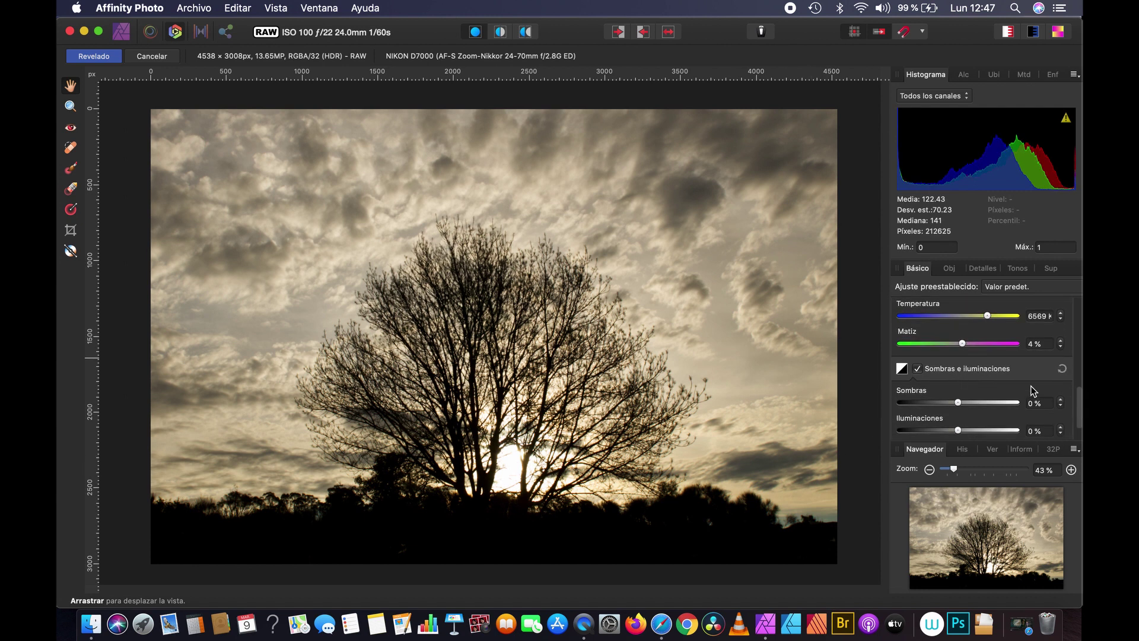
{"action": "scroll", "coordinate": [1031, 386], "scroll_direction": "up", "scroll_amount": 2}
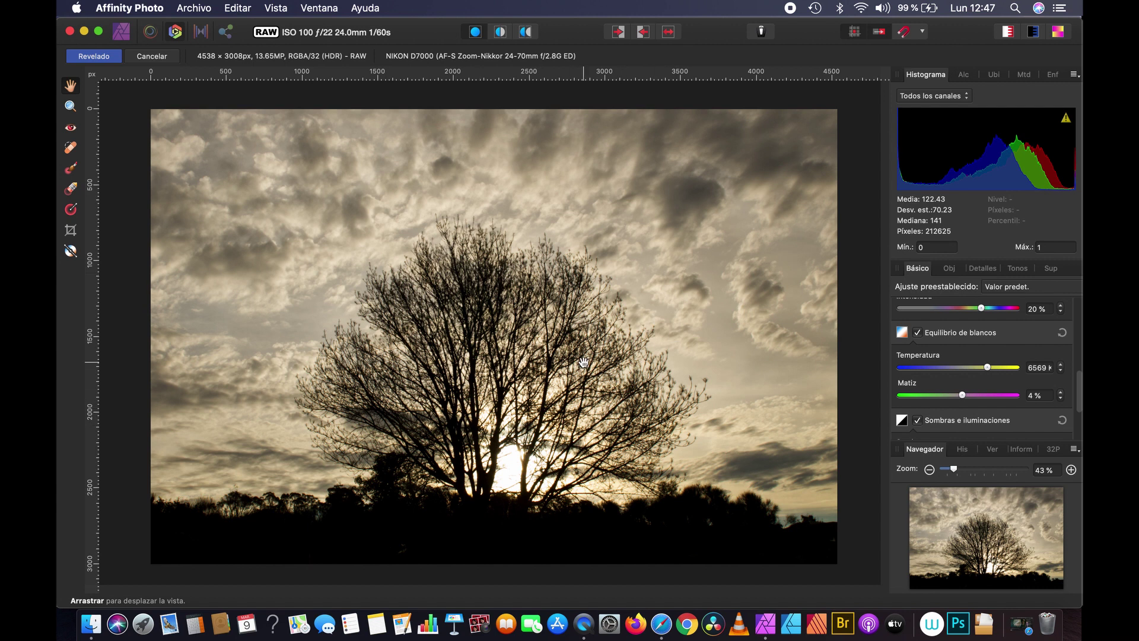
Step: Drag White Balance Temperature down to about 5279 K, keeping Tint at 4%
{"action": "left_click_drag", "start_coordinate": [989, 370], "coordinate": [981, 370]}
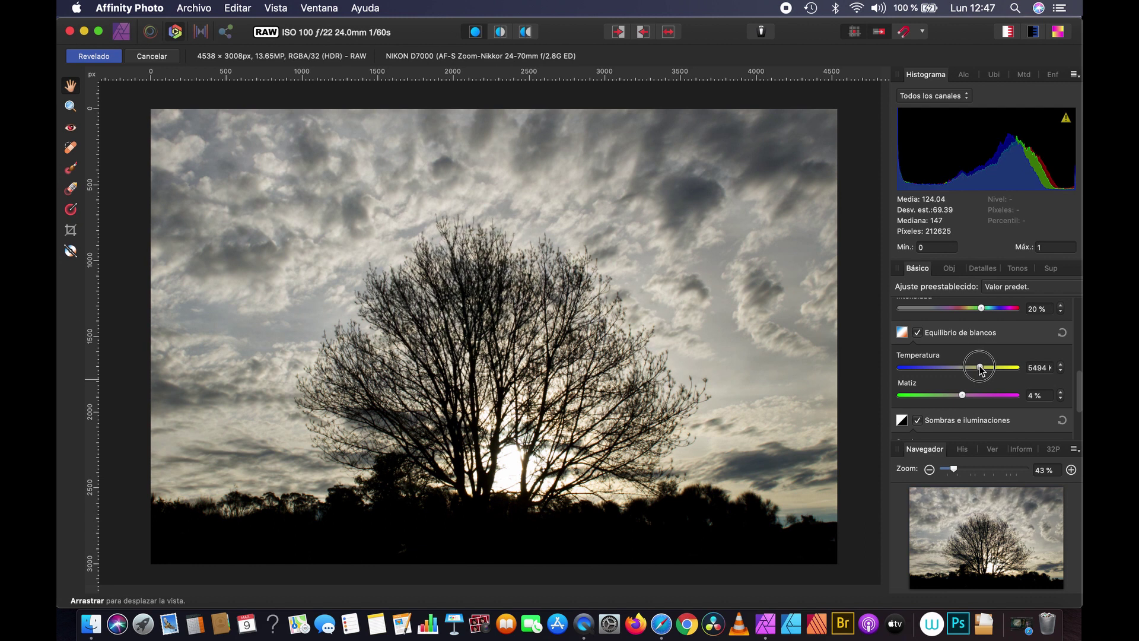
{"action": "left_click_drag", "start_coordinate": [980, 371], "coordinate": [979, 372]}
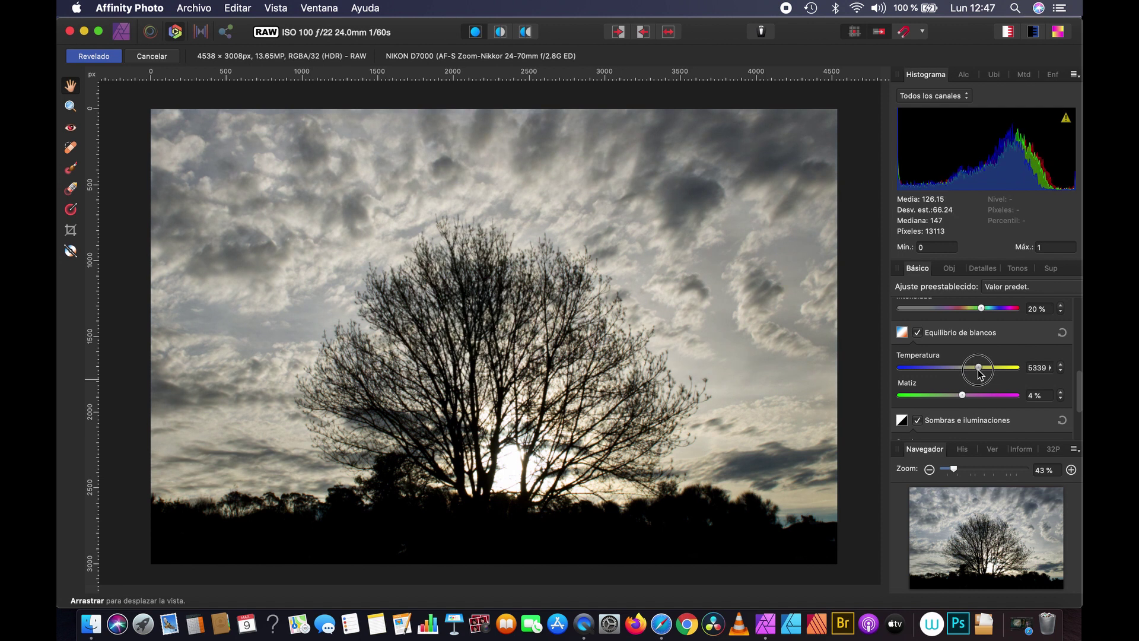
{"action": "left_click_drag", "start_coordinate": [979, 372], "coordinate": [977, 372]}
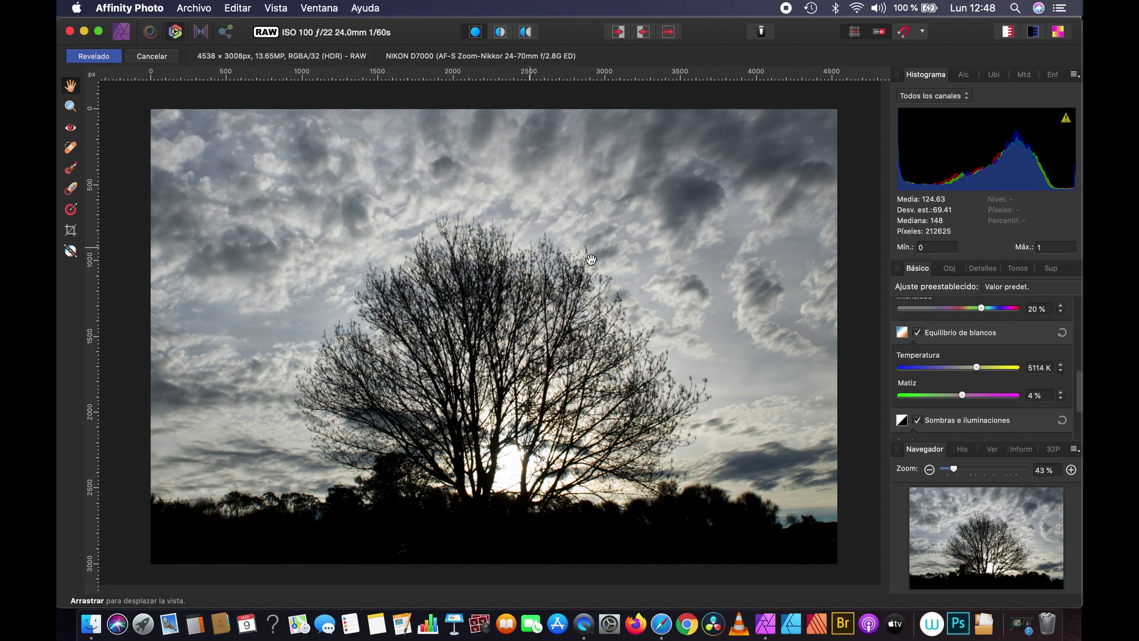
{"action": "left_click_drag", "start_coordinate": [979, 371], "coordinate": [981, 372]}
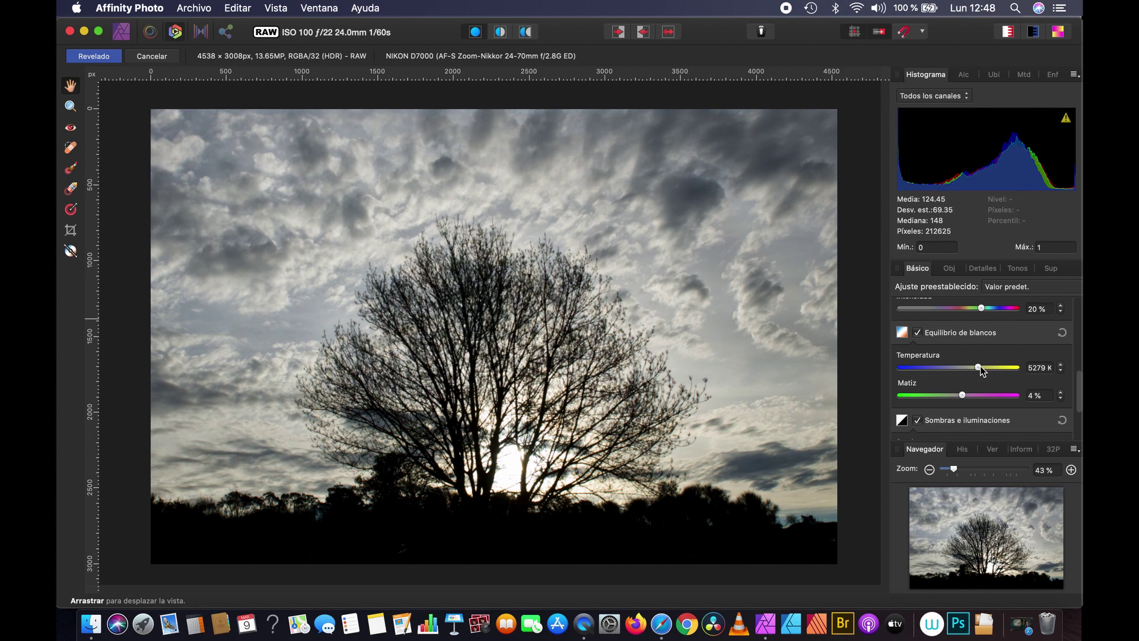
Step: After trying brighter shadows, settle Shadows at -5% and pull Highlights to -39%
{"action": "scroll", "coordinate": [1078, 388], "scroll_direction": "down", "scroll_amount": 3}
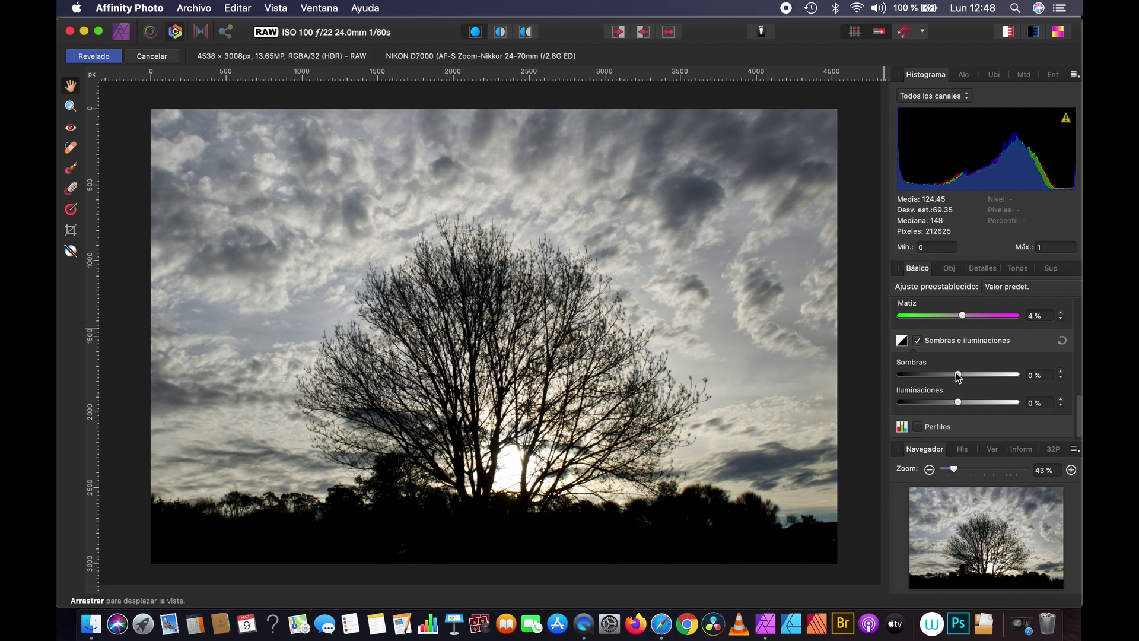
{"action": "left_click_drag", "start_coordinate": [958, 375], "coordinate": [1016, 375]}
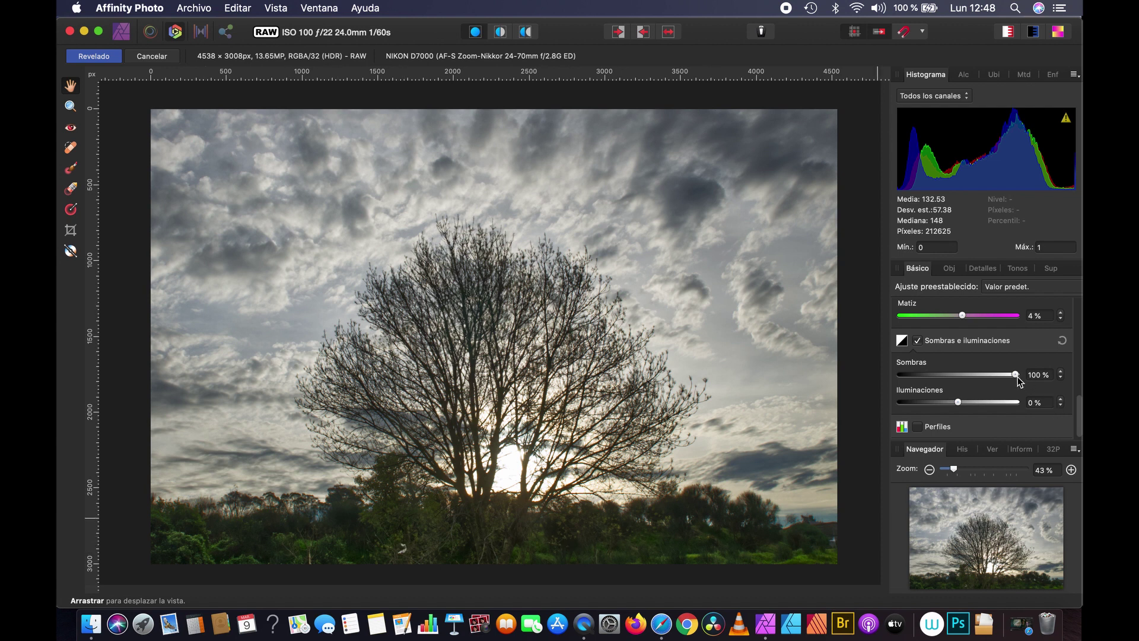
{"action": "mouse_move", "coordinate": [1016, 375]}
{"action": "left_mouse_down"}
{"action": "mouse_move", "coordinate": [949, 384]}
{"action": "mouse_move", "coordinate": [1033, 392]}
{"action": "left_mouse_up"}
{"action": "left_click_drag", "start_coordinate": [1033, 393], "coordinate": [948, 392]}
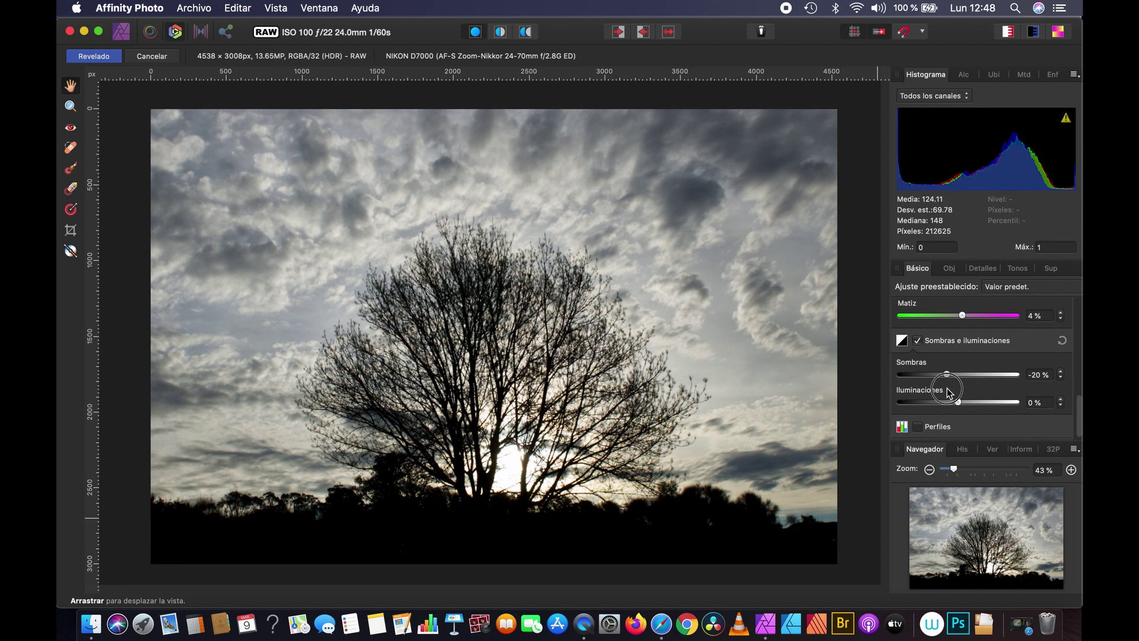
{"action": "mouse_move", "coordinate": [959, 402]}
{"action": "left_mouse_down"}
{"action": "mouse_move", "coordinate": [939, 406]}
{"action": "mouse_move", "coordinate": [958, 378]}
{"action": "left_mouse_up"}
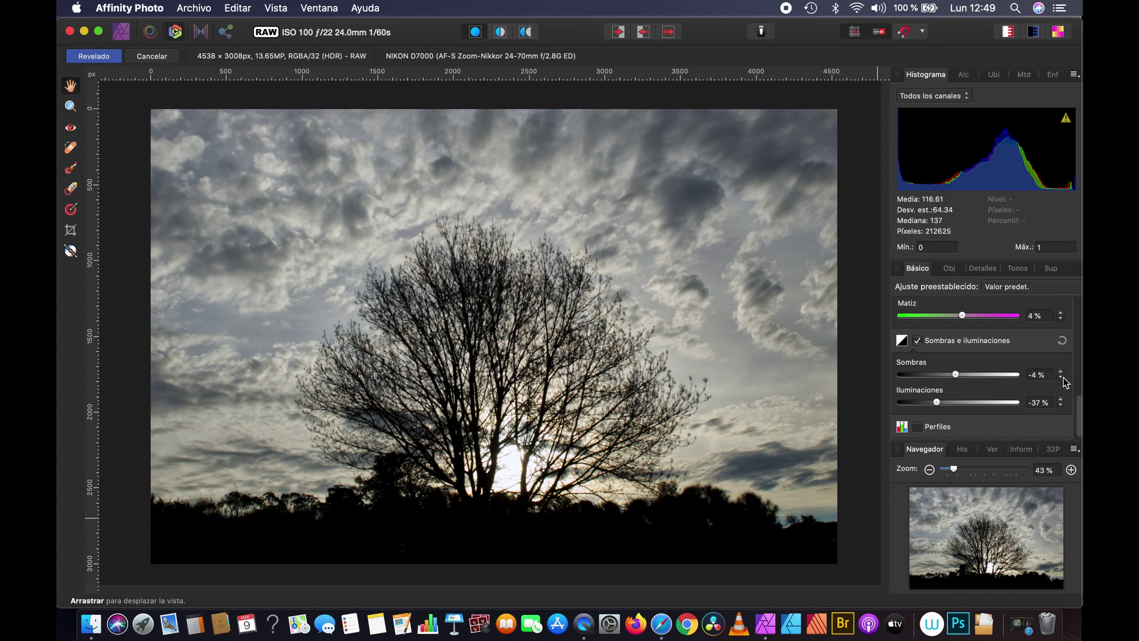
{"action": "mouse_move", "coordinate": [937, 402]}
{"action": "left_mouse_down"}
{"action": "mouse_move", "coordinate": [910, 411]}
{"action": "mouse_move", "coordinate": [939, 414]}
{"action": "left_mouse_up"}
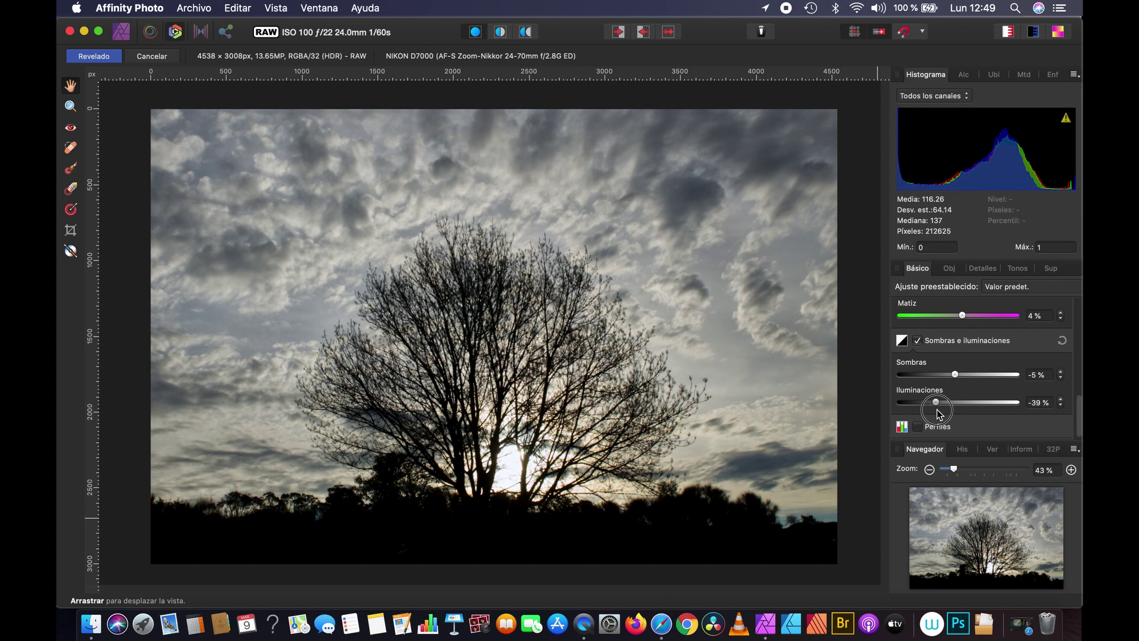
Step: Lower Highlights to -40% and toggle Shadows & Highlights off and on to compare, ending enabled
{"action": "left_click", "coordinate": [1061, 405]}
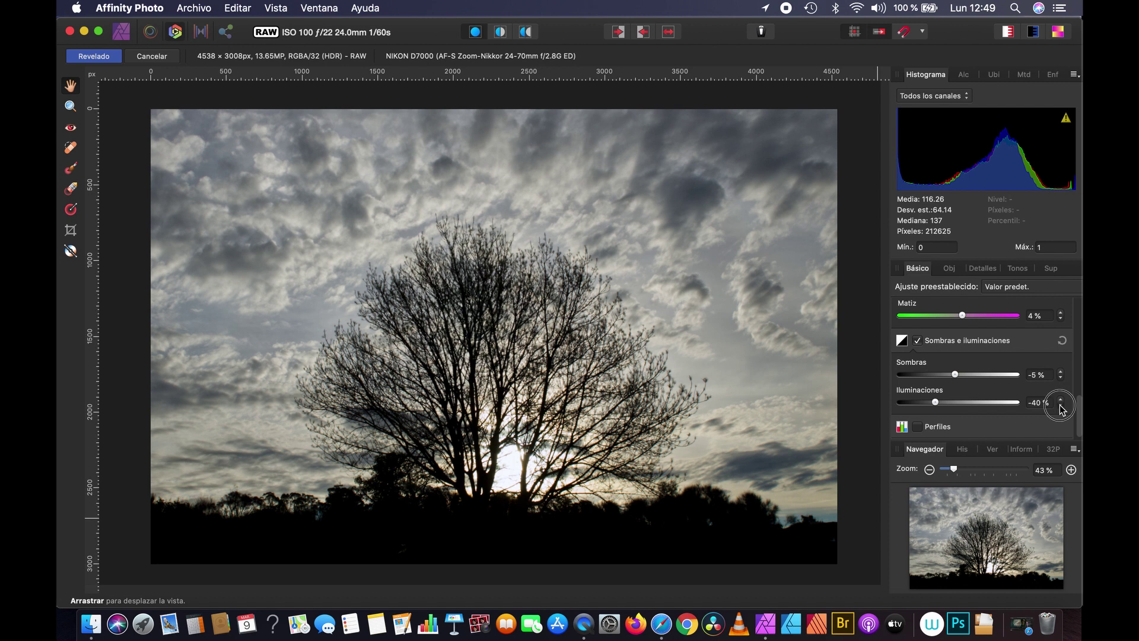
{"action": "left_click", "coordinate": [919, 341]}
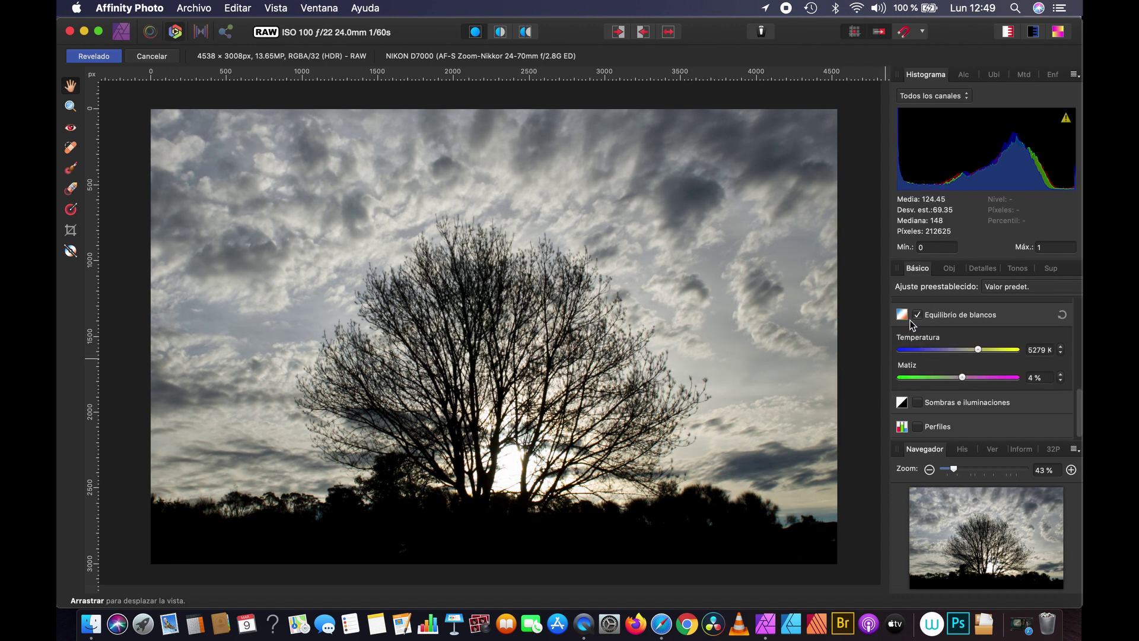
{"action": "left_click", "coordinate": [917, 403]}
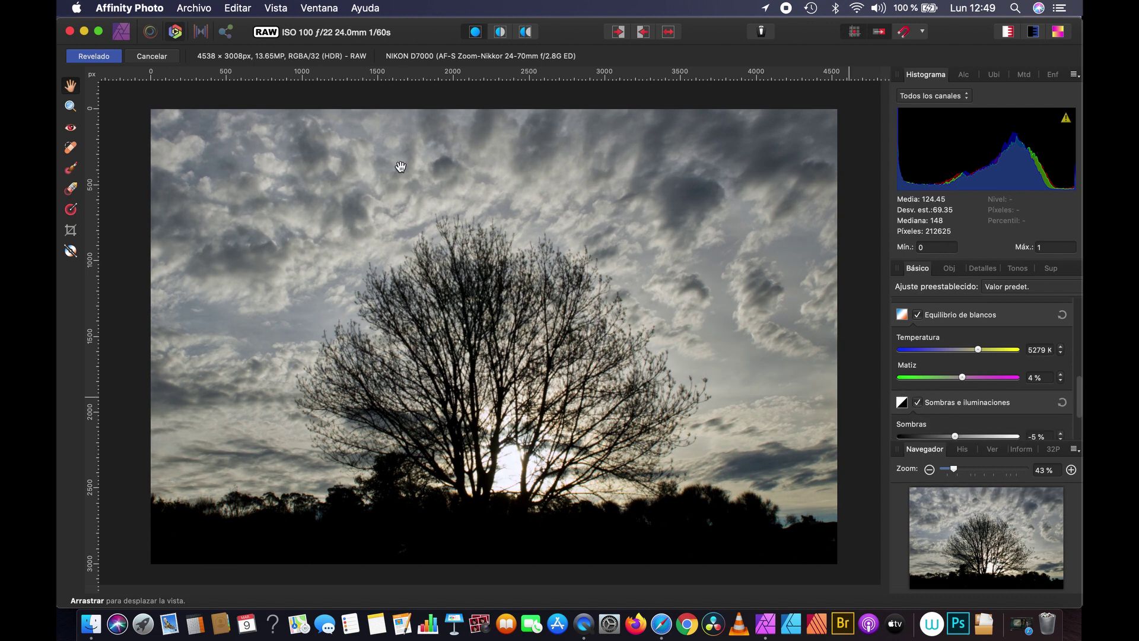
{"action": "left_click", "coordinate": [918, 403]}
{"action": "left_click", "coordinate": [918, 403]}
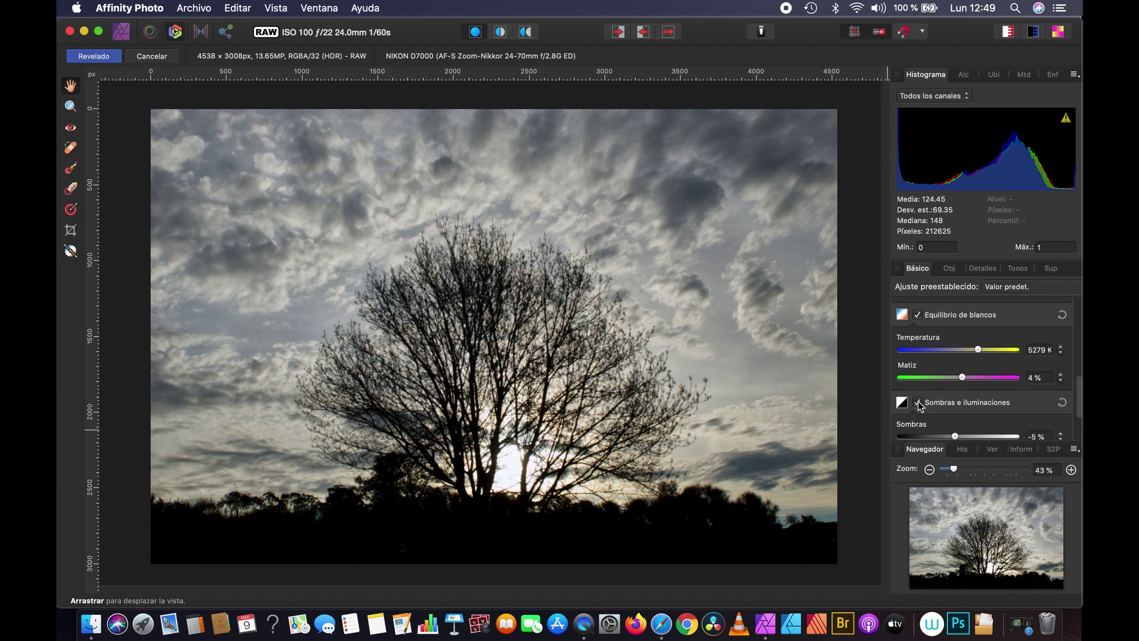
{"action": "left_click", "coordinate": [918, 403]}
{"action": "left_click", "coordinate": [918, 402]}
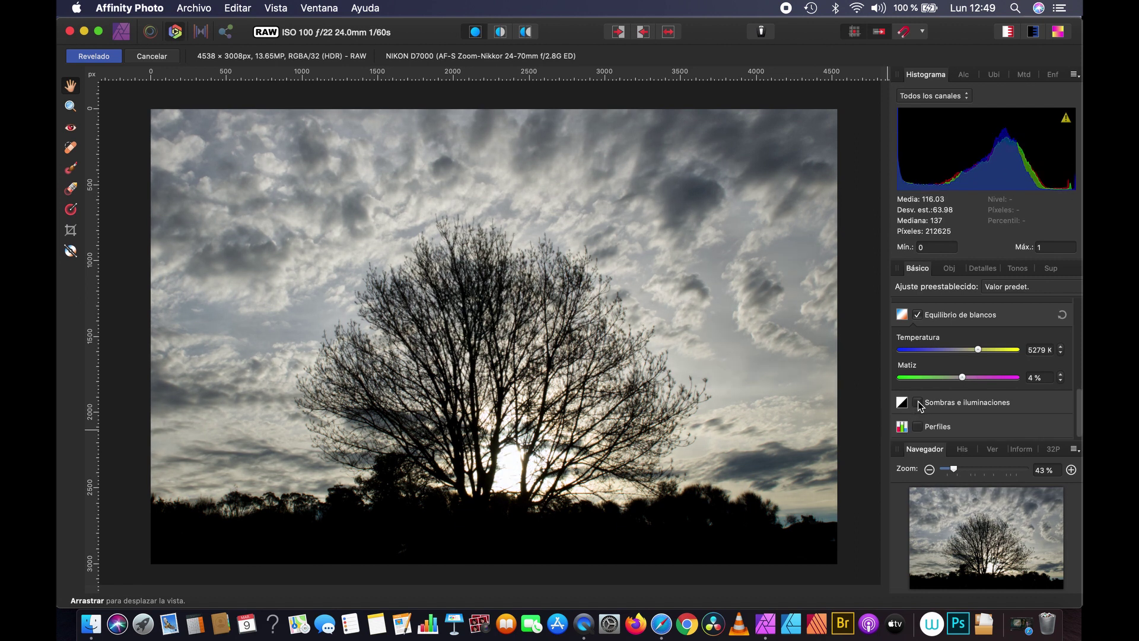
{"action": "left_click", "coordinate": [918, 403]}
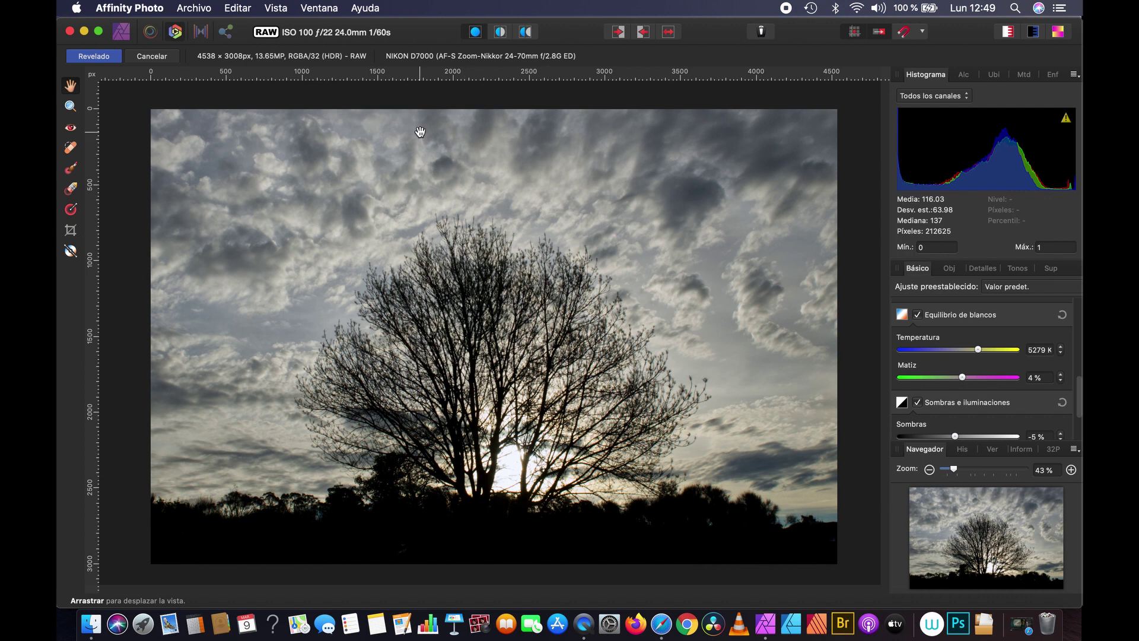
Step: Compare before and after in Split view, then pick the Overlay Paint Tool (500 px brush)
{"action": "left_click", "coordinate": [501, 32]}
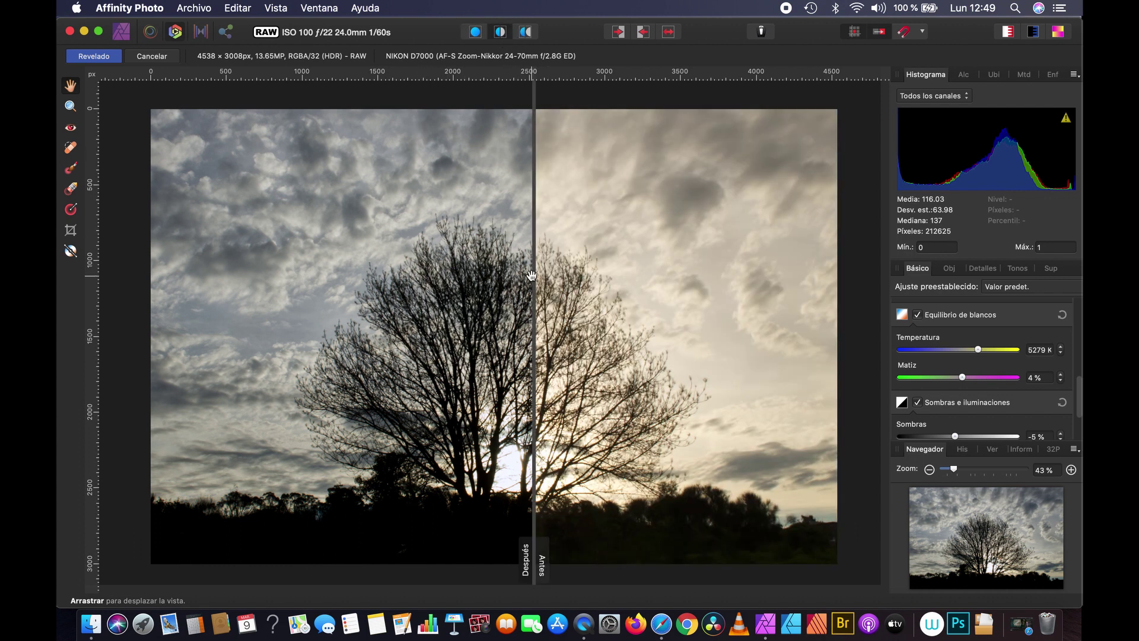
{"action": "mouse_move", "coordinate": [531, 278]}
{"action": "left_mouse_down"}
{"action": "mouse_move", "coordinate": [821, 279]}
{"action": "mouse_move", "coordinate": [98, 336]}
{"action": "left_mouse_up"}
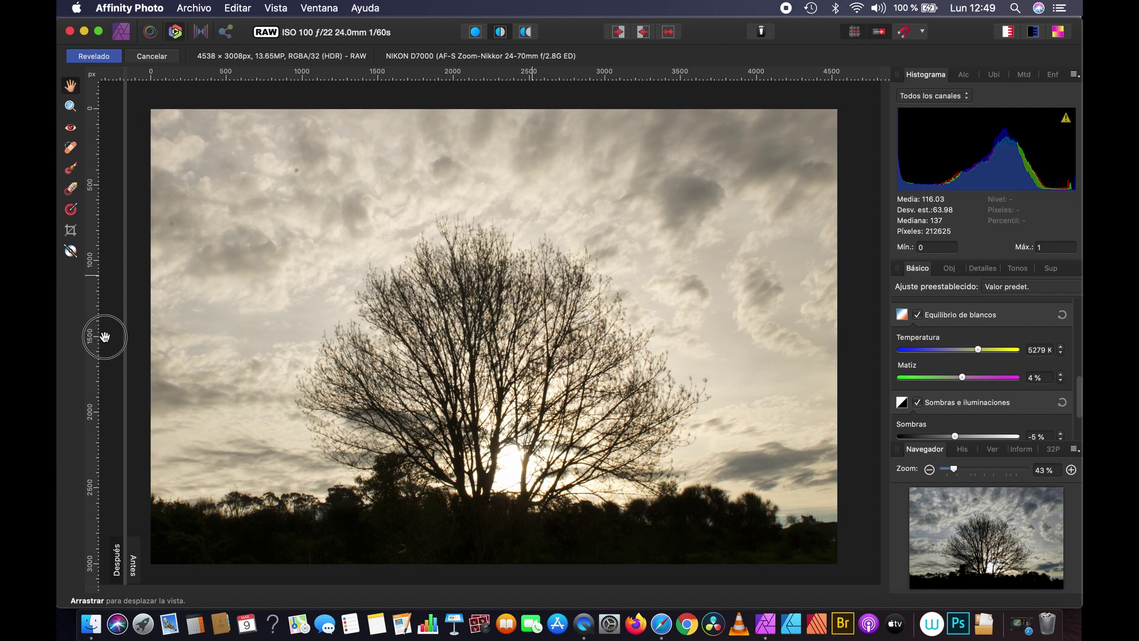
{"action": "mouse_move", "coordinate": [107, 337]}
{"action": "left_mouse_down"}
{"action": "mouse_move", "coordinate": [799, 340]}
{"action": "mouse_move", "coordinate": [511, 341]}
{"action": "left_mouse_up"}
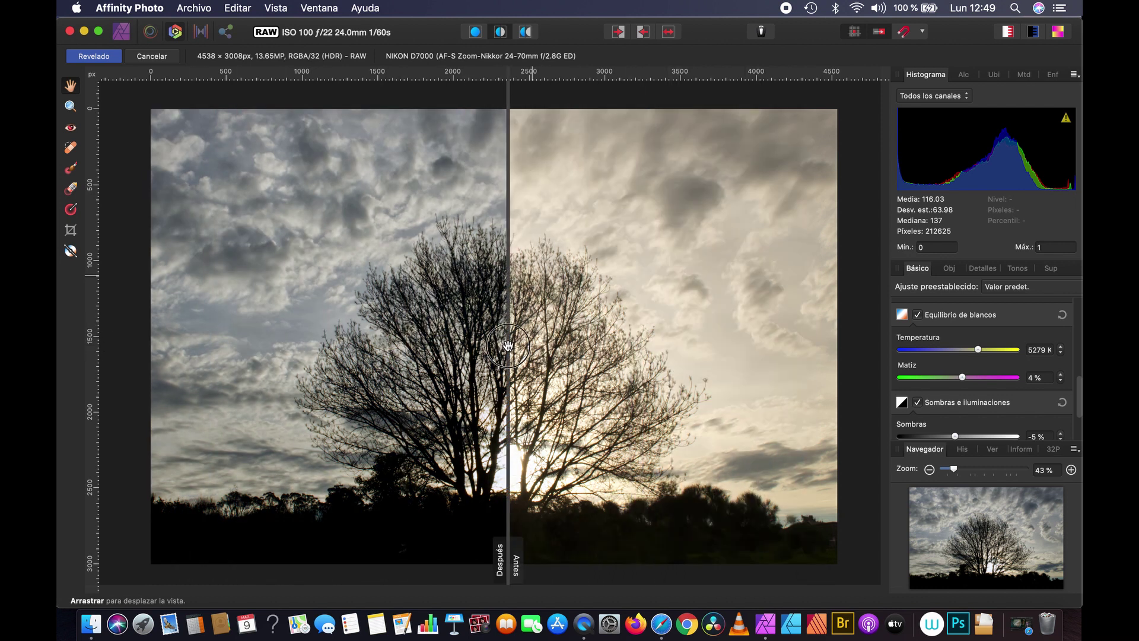
{"action": "left_click", "coordinate": [475, 33]}
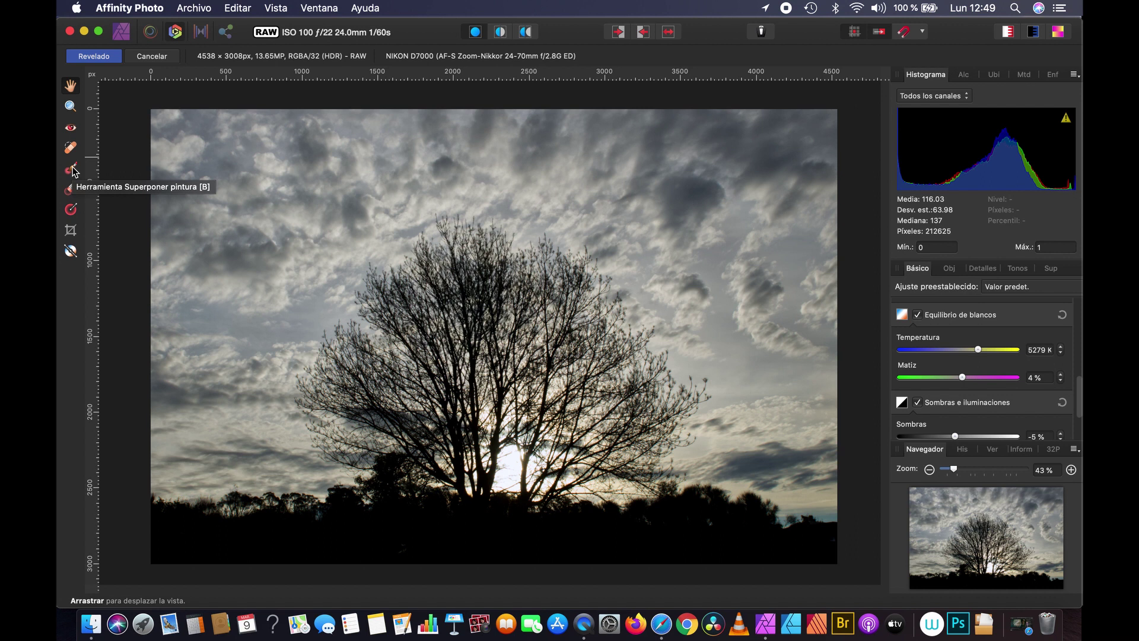
{"action": "left_click", "coordinate": [71, 171]}
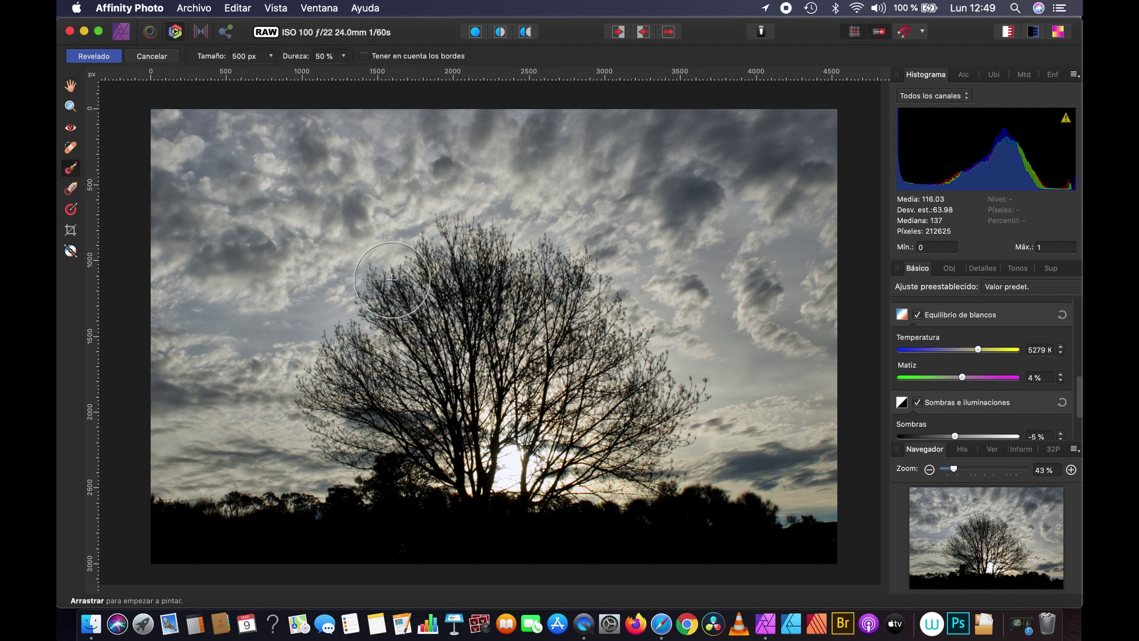
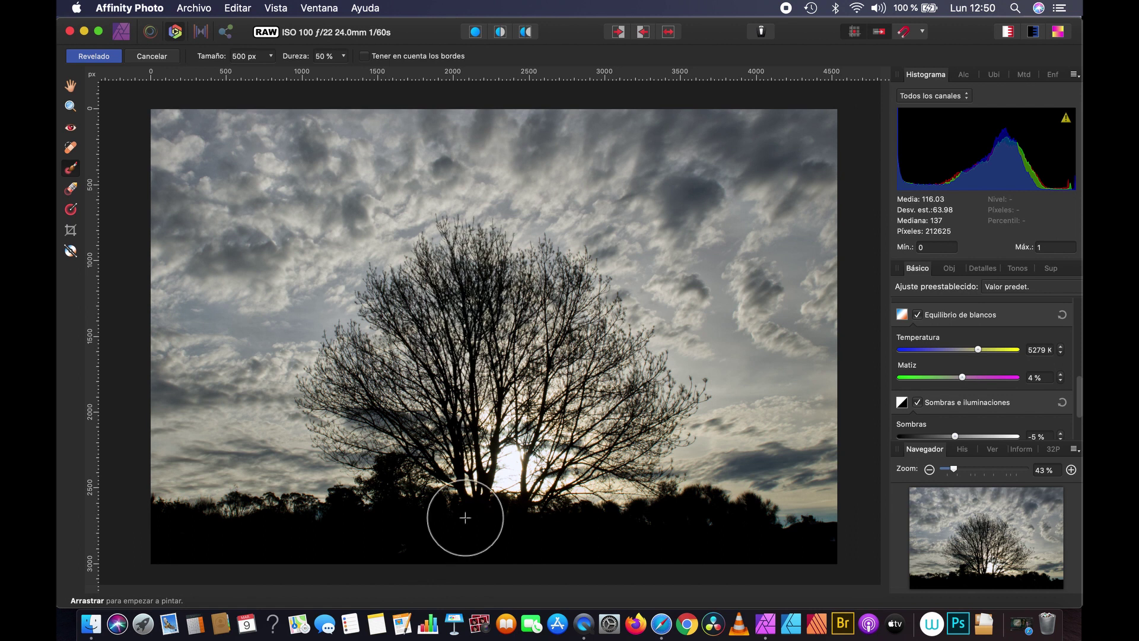
Step: Paint a 500 px brush overlay mask over the dark treeline and ground strip along the bottom
{"action": "left_click_drag", "start_coordinate": [469, 466], "coordinate": [461, 391]}
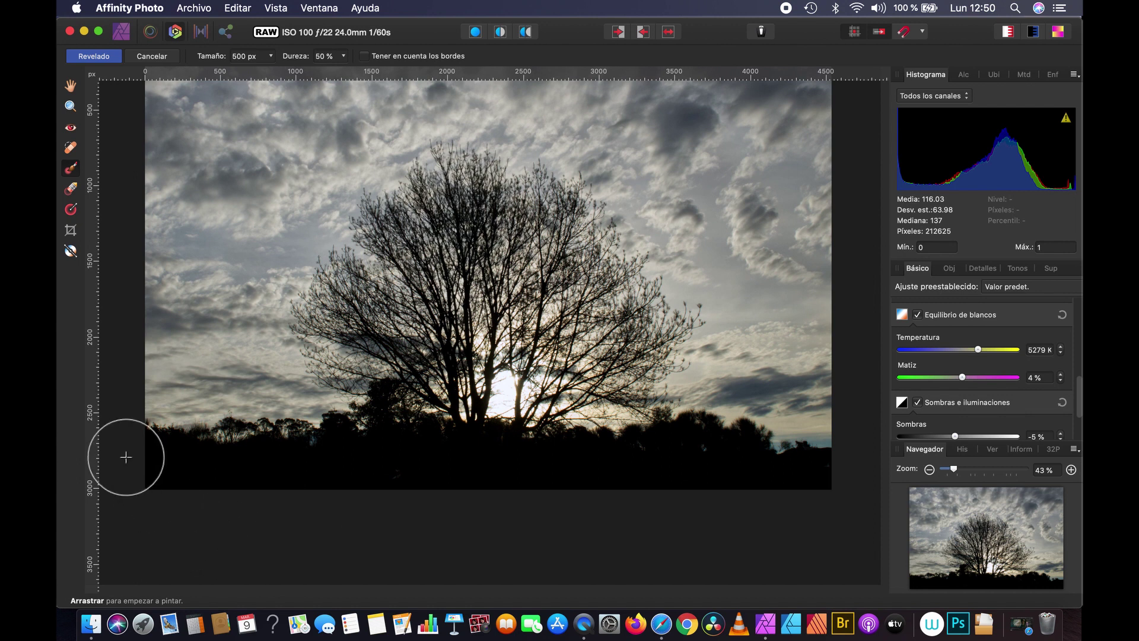
{"action": "left_click_drag", "start_coordinate": [156, 469], "coordinate": [162, 464]}
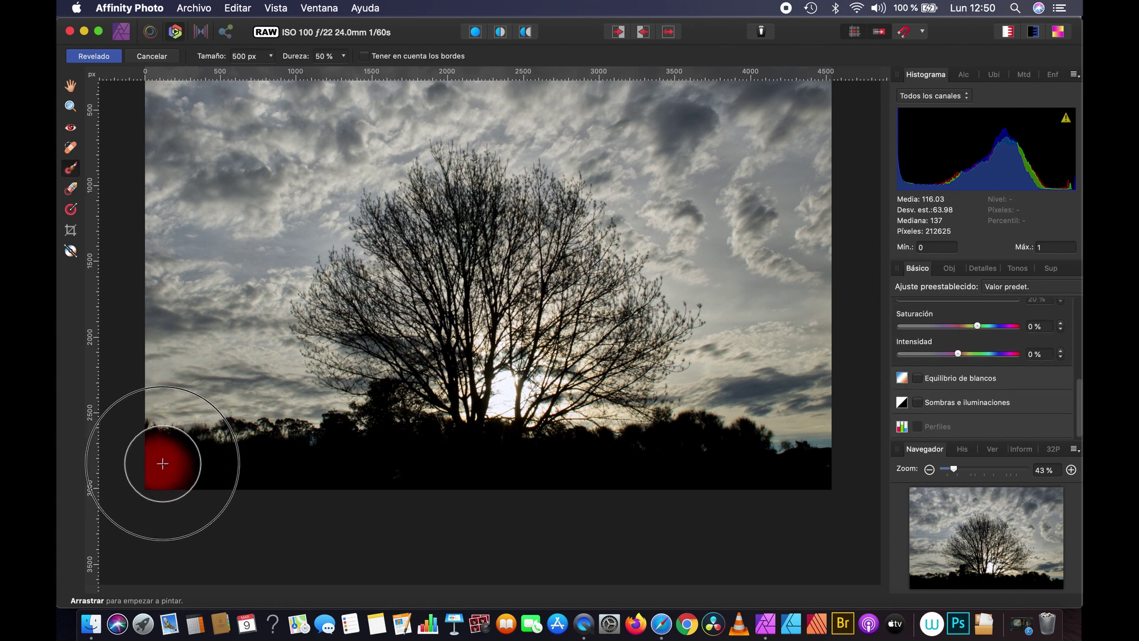
{"action": "mouse_move", "coordinate": [163, 463]}
{"action": "left_mouse_down"}
{"action": "mouse_move", "coordinate": [274, 466]}
{"action": "mouse_move", "coordinate": [213, 458]}
{"action": "mouse_move", "coordinate": [216, 445]}
{"action": "mouse_move", "coordinate": [267, 470]}
{"action": "mouse_move", "coordinate": [322, 457]}
{"action": "mouse_move", "coordinate": [276, 466]}
{"action": "mouse_move", "coordinate": [814, 474]}
{"action": "left_mouse_up"}
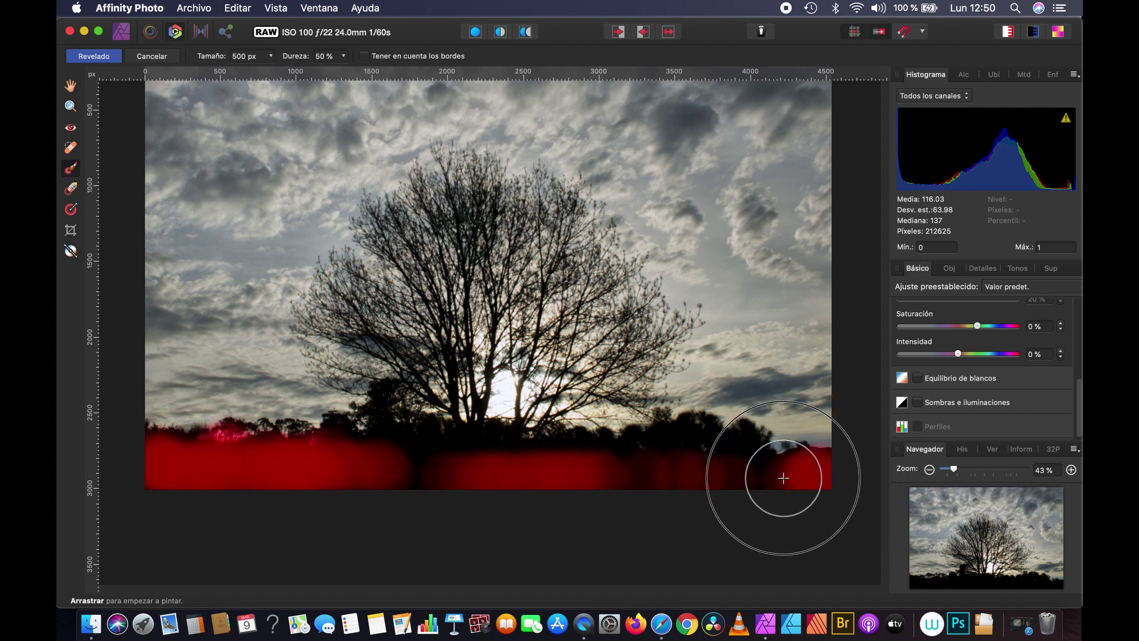
{"action": "mouse_move", "coordinate": [725, 445]}
{"action": "left_mouse_down"}
{"action": "mouse_move", "coordinate": [410, 482]}
{"action": "mouse_move", "coordinate": [429, 480]}
{"action": "mouse_move", "coordinate": [338, 445]}
{"action": "mouse_move", "coordinate": [376, 422]}
{"action": "mouse_move", "coordinate": [414, 445]}
{"action": "mouse_move", "coordinate": [581, 470]}
{"action": "mouse_move", "coordinate": [483, 466]}
{"action": "mouse_move", "coordinate": [656, 491]}
{"action": "mouse_move", "coordinate": [694, 454]}
{"action": "mouse_move", "coordinate": [725, 450]}
{"action": "mouse_move", "coordinate": [679, 468]}
{"action": "mouse_move", "coordinate": [358, 442]}
{"action": "mouse_move", "coordinate": [514, 448]}
{"action": "mouse_move", "coordinate": [507, 455]}
{"action": "mouse_move", "coordinate": [664, 481]}
{"action": "mouse_move", "coordinate": [371, 470]}
{"action": "mouse_move", "coordinate": [101, 483]}
{"action": "mouse_move", "coordinate": [719, 472]}
{"action": "mouse_move", "coordinate": [818, 483]}
{"action": "mouse_move", "coordinate": [697, 453]}
{"action": "mouse_move", "coordinate": [689, 437]}
{"action": "mouse_move", "coordinate": [587, 472]}
{"action": "mouse_move", "coordinate": [463, 486]}
{"action": "mouse_move", "coordinate": [694, 471]}
{"action": "mouse_move", "coordinate": [750, 438]}
{"action": "left_mouse_up"}
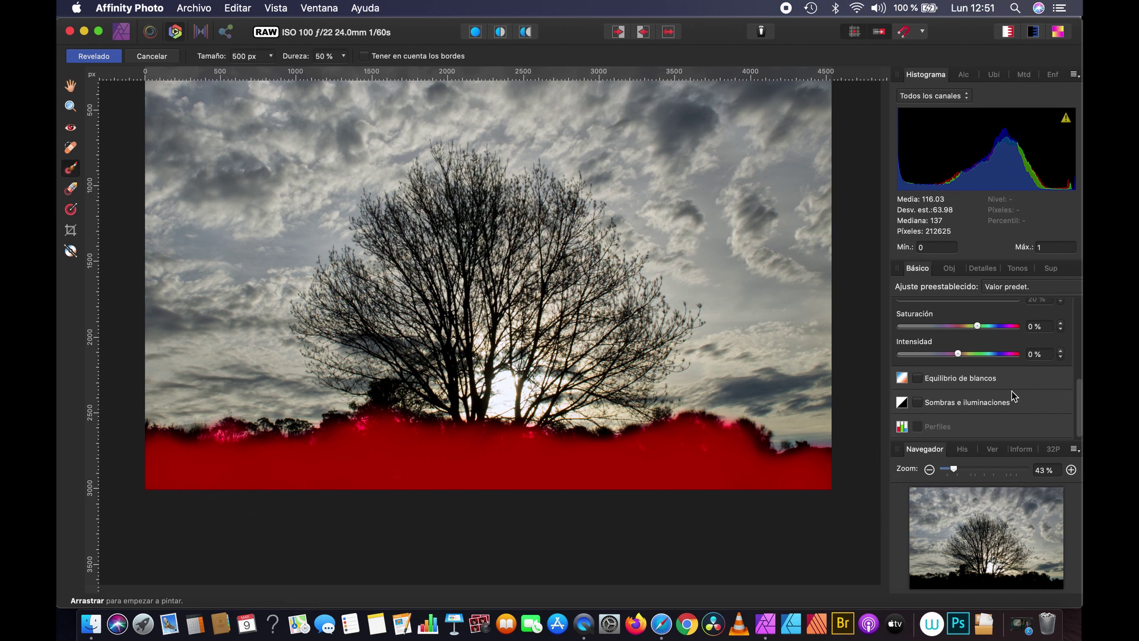
{"action": "scroll", "coordinate": [1013, 396], "scroll_direction": "up", "scroll_amount": 5}
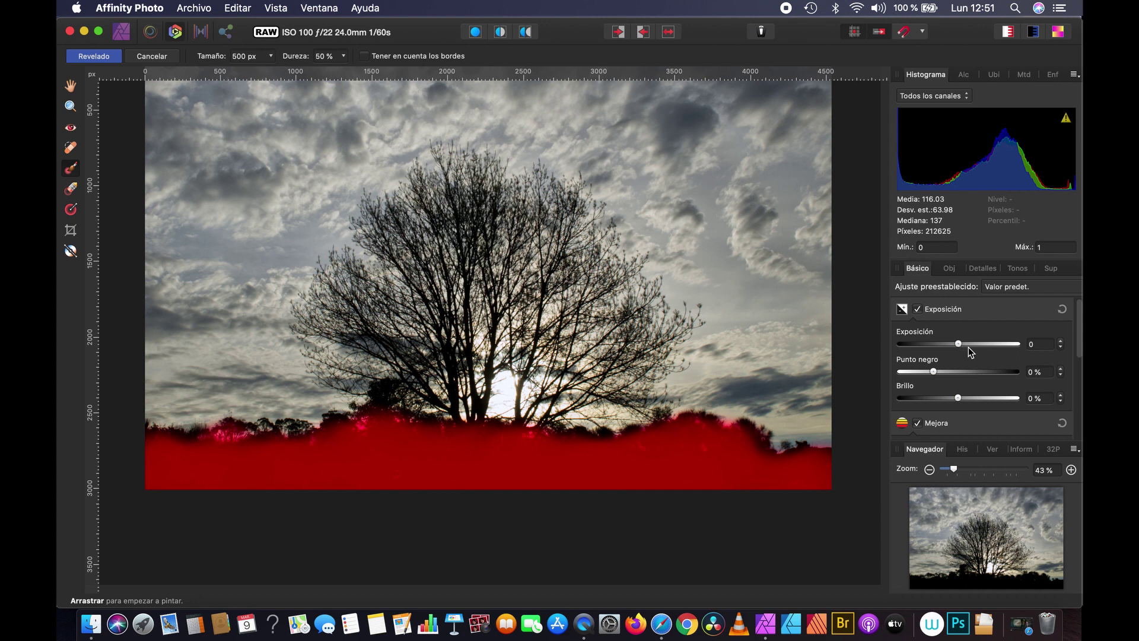
Step: Try raising the masked foreground's exposure, then reset it to 0
{"action": "left_click_drag", "start_coordinate": [960, 344], "coordinate": [1001, 348]}
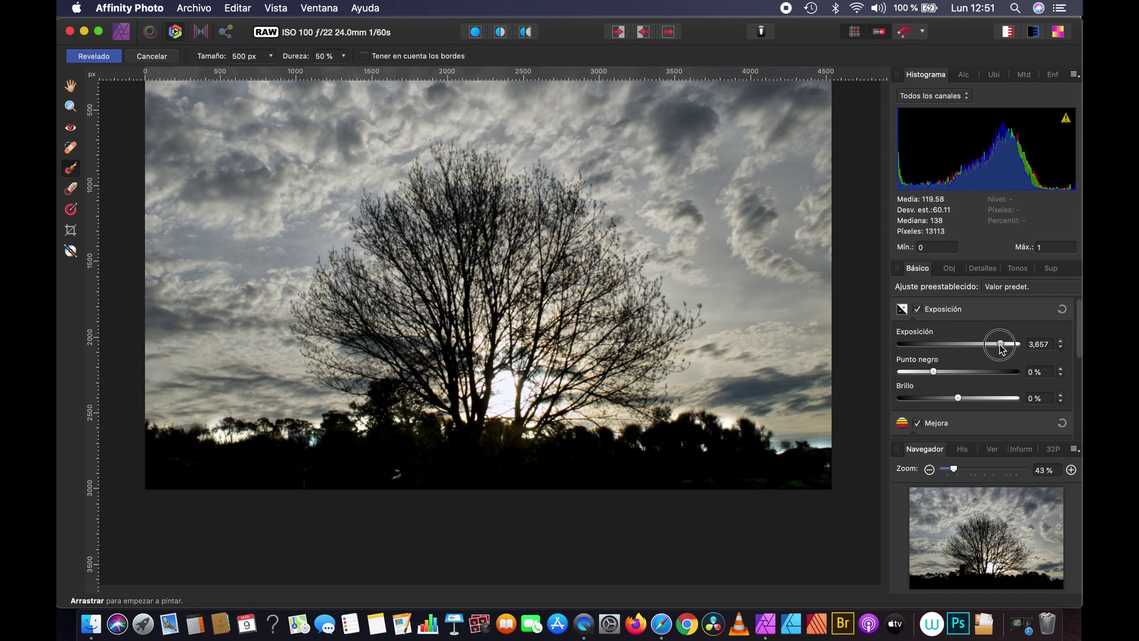
{"action": "left_click", "coordinate": [1060, 350]}
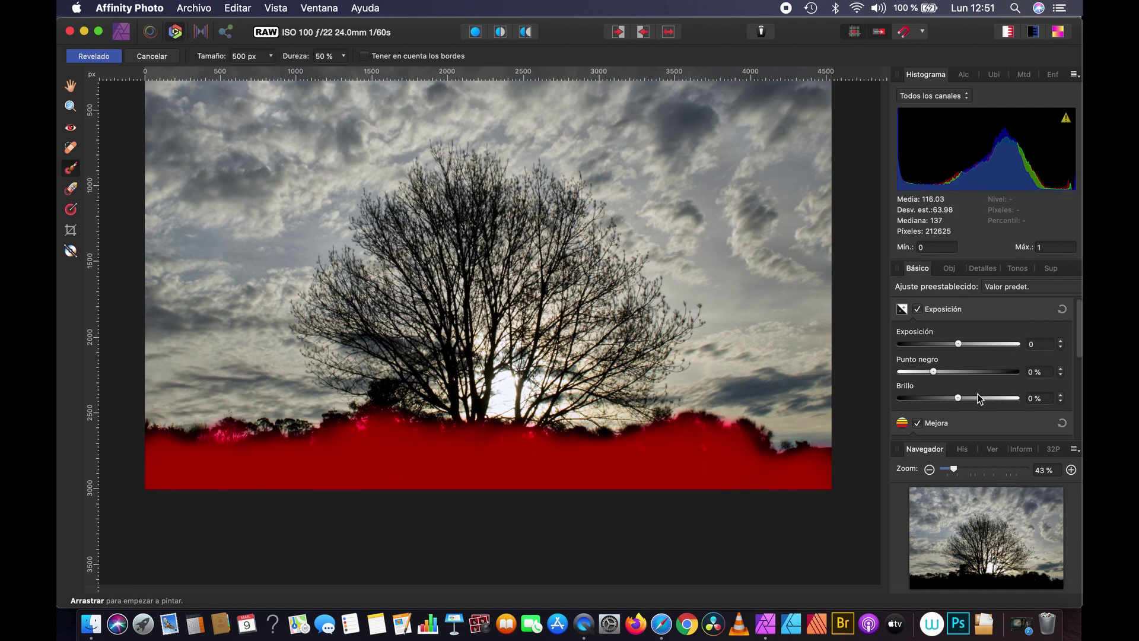
{"action": "scroll", "coordinate": [978, 385], "scroll_direction": "down", "scroll_amount": 5}
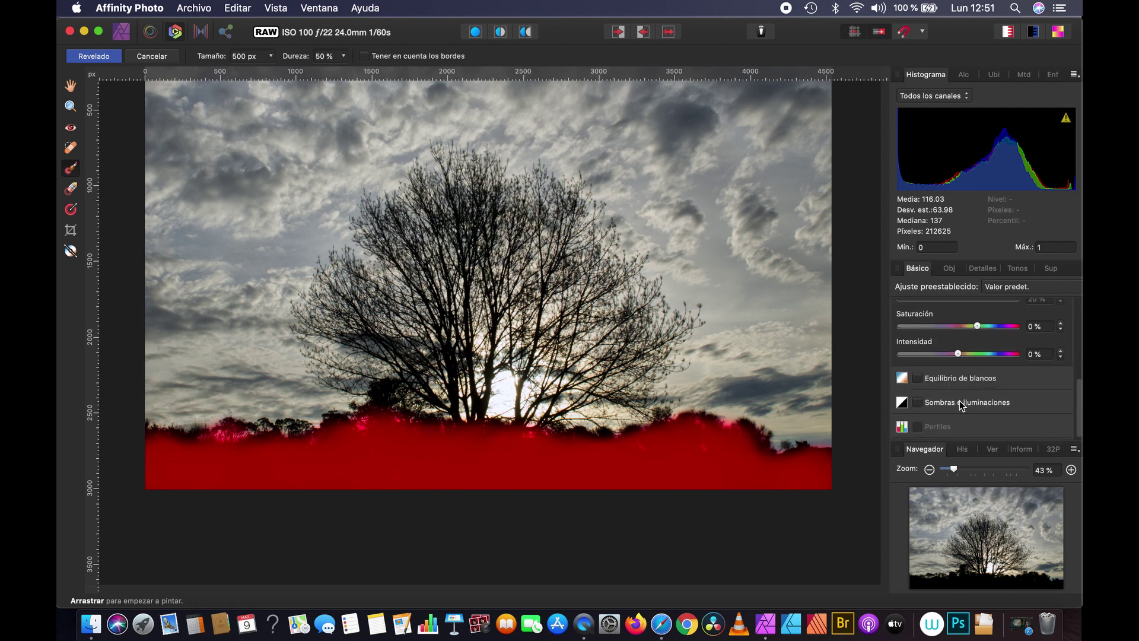
{"action": "scroll", "coordinate": [956, 405], "scroll_direction": "up", "scroll_amount": 3}
{"action": "scroll", "coordinate": [949, 406], "scroll_direction": "up", "scroll_amount": 2}
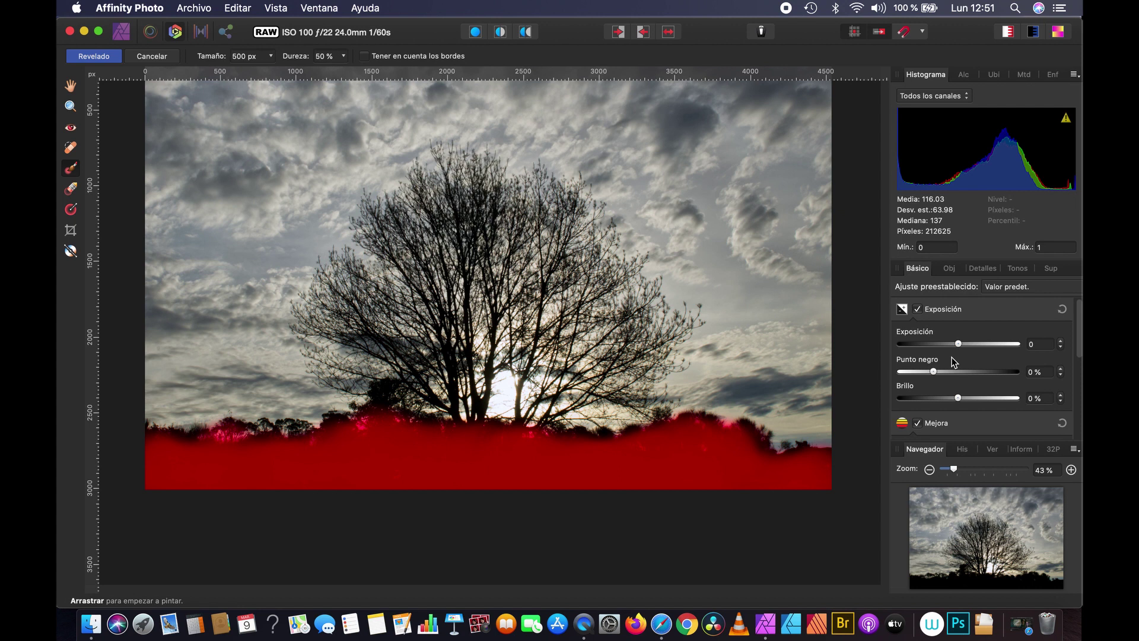
{"action": "scroll", "coordinate": [942, 368], "scroll_direction": "down", "scroll_amount": 5}
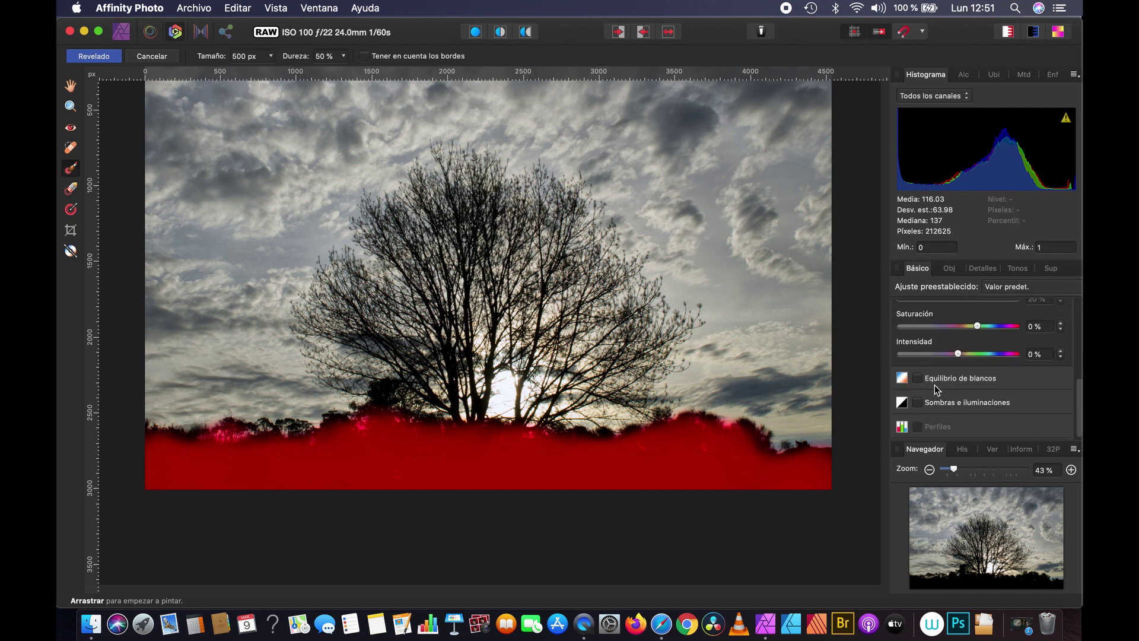
Step: Enable Shadows & Highlights for the mask with shadows at 100% and highlights at -11%
{"action": "left_click", "coordinate": [921, 404]}
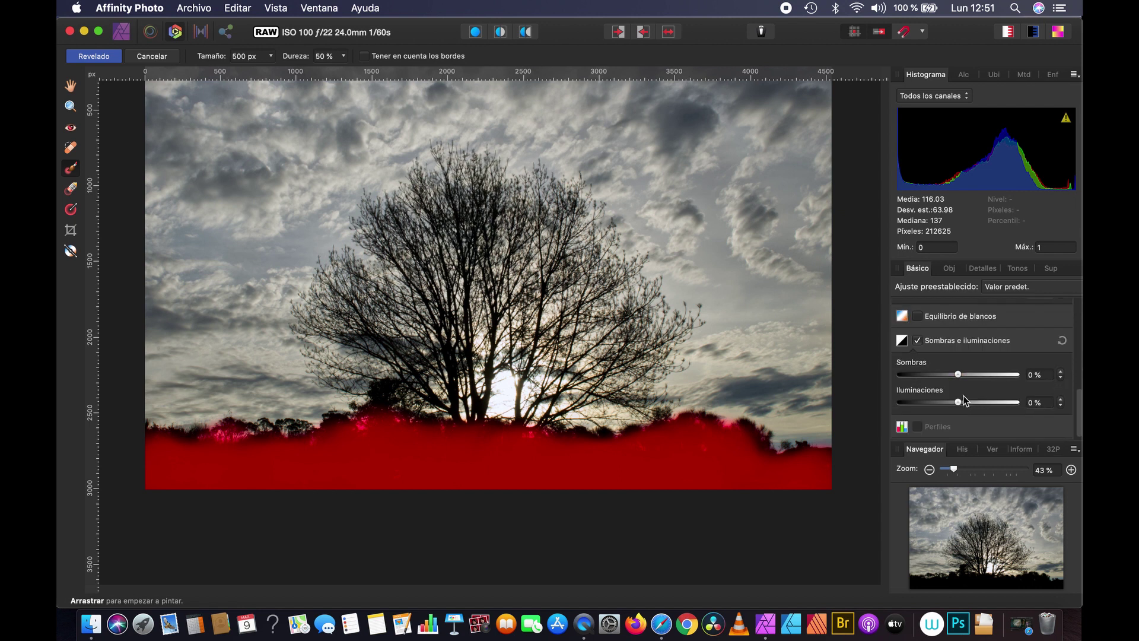
{"action": "mouse_move", "coordinate": [958, 375]}
{"action": "left_mouse_down"}
{"action": "mouse_move", "coordinate": [1018, 375]}
{"action": "mouse_move", "coordinate": [952, 410]}
{"action": "left_mouse_up"}
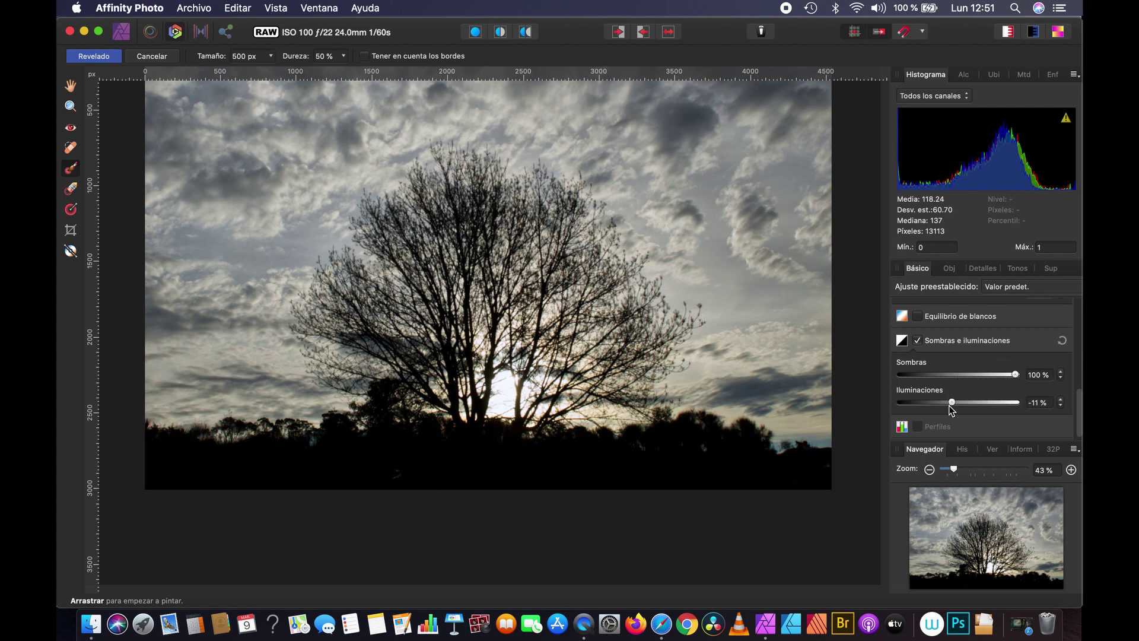
{"action": "scroll", "coordinate": [973, 374], "scroll_direction": "up", "scroll_amount": 3}
{"action": "scroll", "coordinate": [953, 356], "scroll_direction": "up", "scroll_amount": 3}
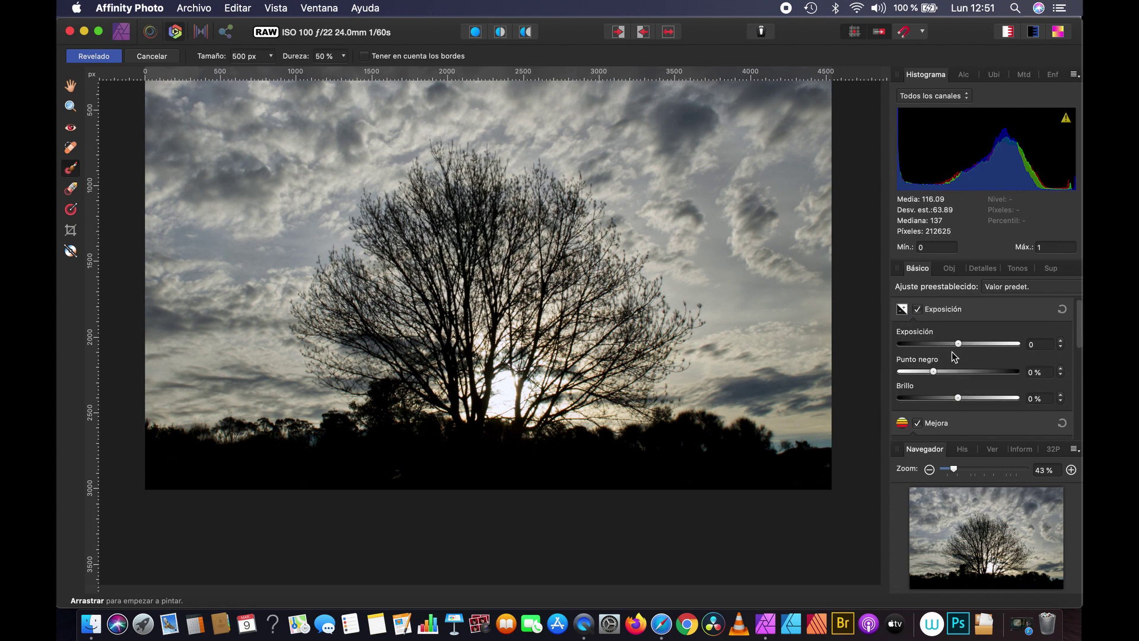
Step: Experiment with the foreground exposure, pushing it to maximum and back down
{"action": "mouse_move", "coordinate": [958, 344]}
{"action": "left_mouse_down"}
{"action": "mouse_move", "coordinate": [1029, 347]}
{"action": "mouse_move", "coordinate": [977, 345]}
{"action": "mouse_move", "coordinate": [1013, 351]}
{"action": "mouse_move", "coordinate": [994, 351]}
{"action": "left_mouse_up"}
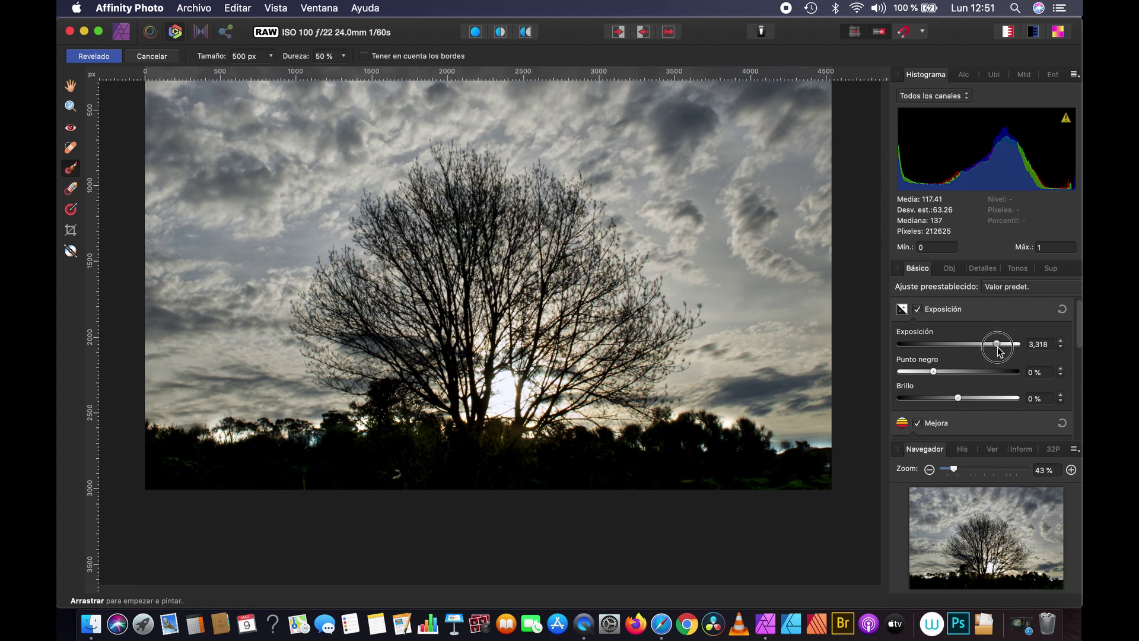
{"action": "left_click_drag", "start_coordinate": [997, 351], "coordinate": [1021, 352]}
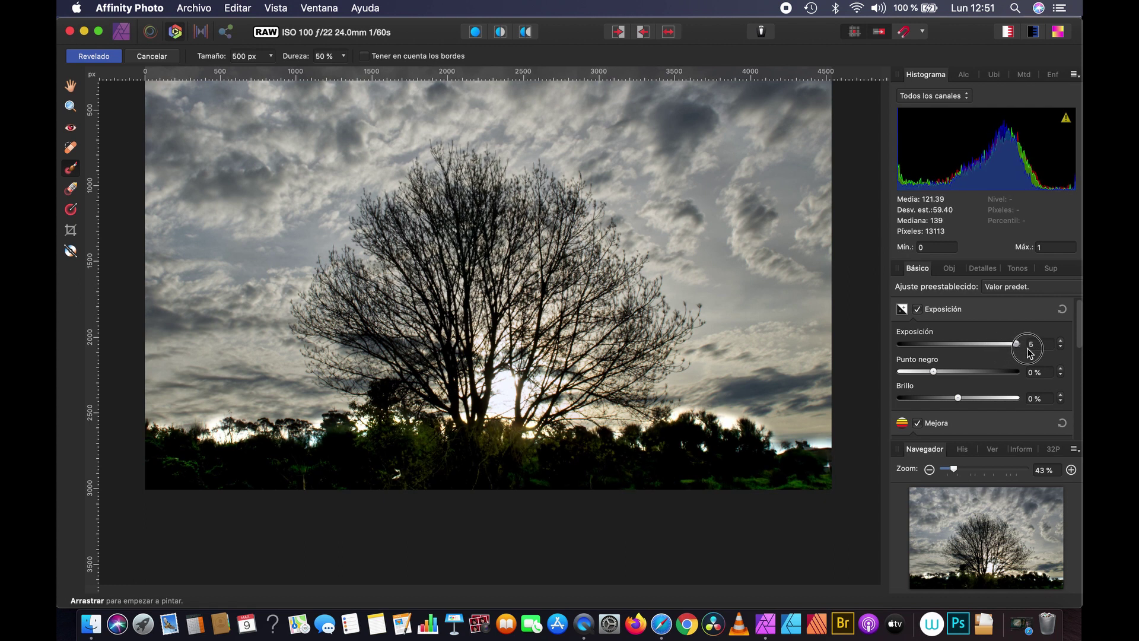
{"action": "left_click_drag", "start_coordinate": [1029, 350], "coordinate": [978, 350]}
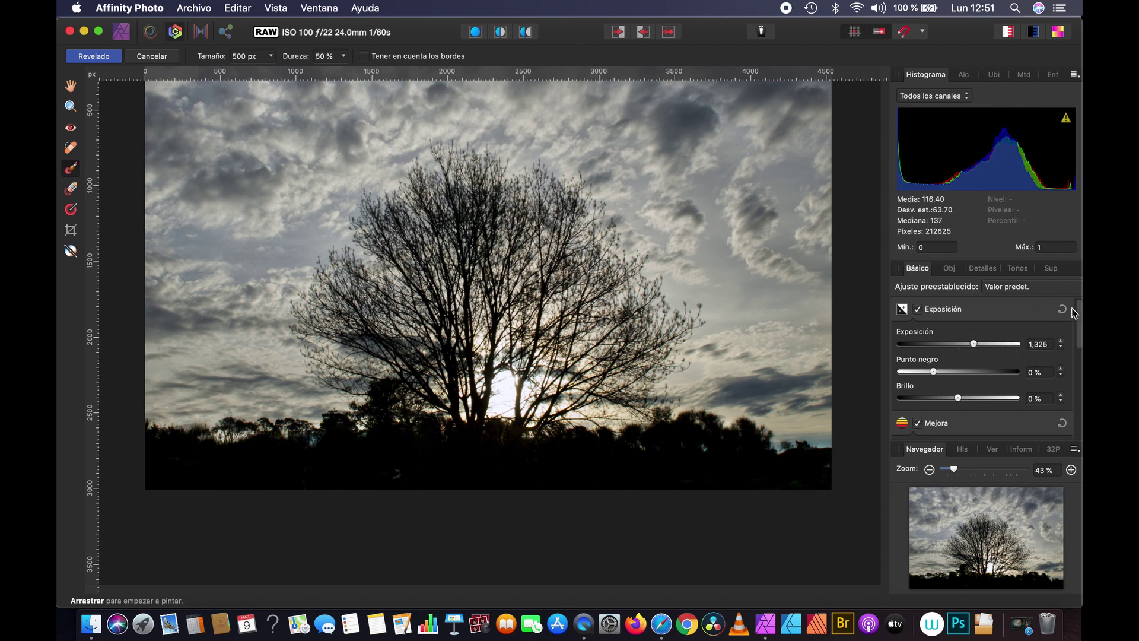
{"action": "scroll", "coordinate": [1020, 344], "scroll_direction": "down", "scroll_amount": 5}
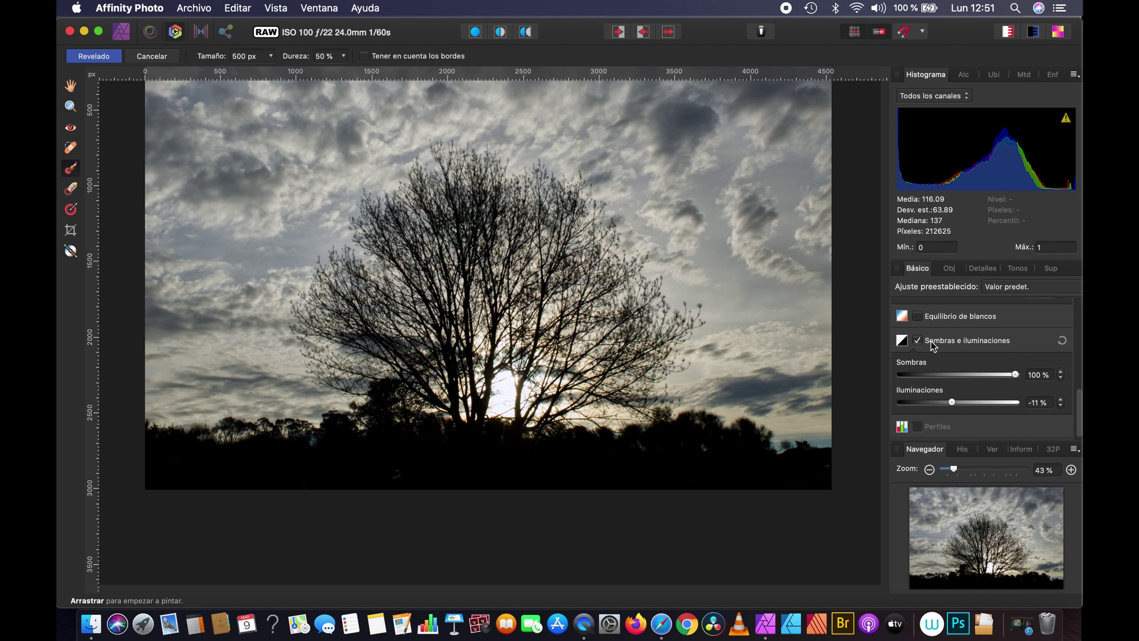
{"action": "scroll", "coordinate": [931, 341], "scroll_direction": "up", "scroll_amount": 2}
{"action": "scroll", "coordinate": [934, 357], "scroll_direction": "up", "scroll_amount": 3}
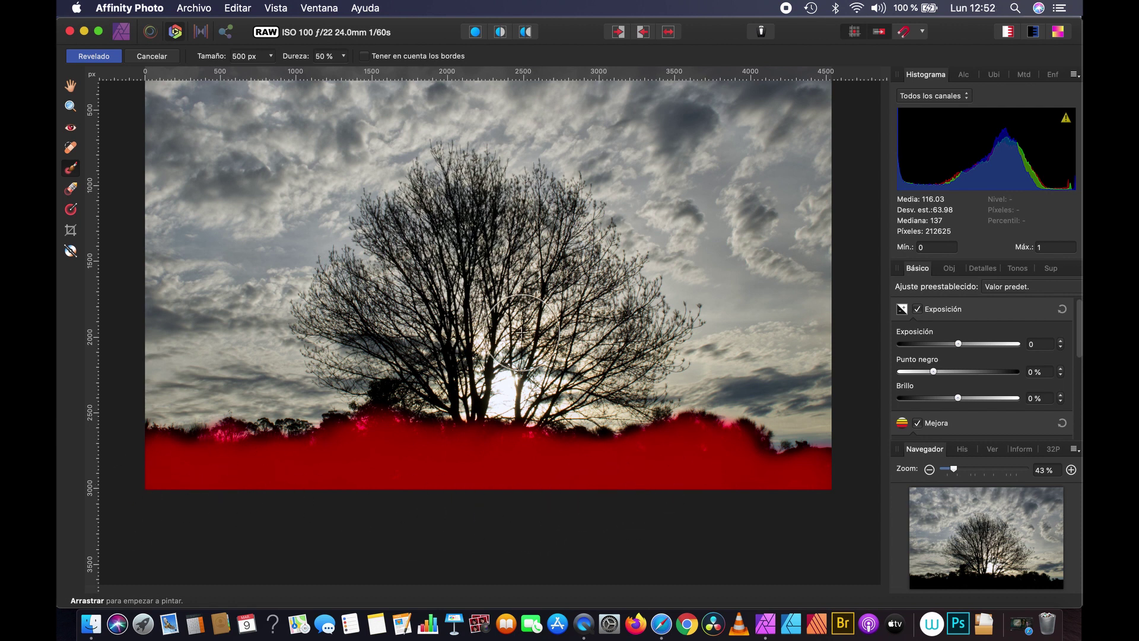
Step: Show the overlays list and switch between the master and the foreground brush overlay
{"action": "scroll", "coordinate": [519, 337], "scroll_direction": "up", "scroll_amount": 3}
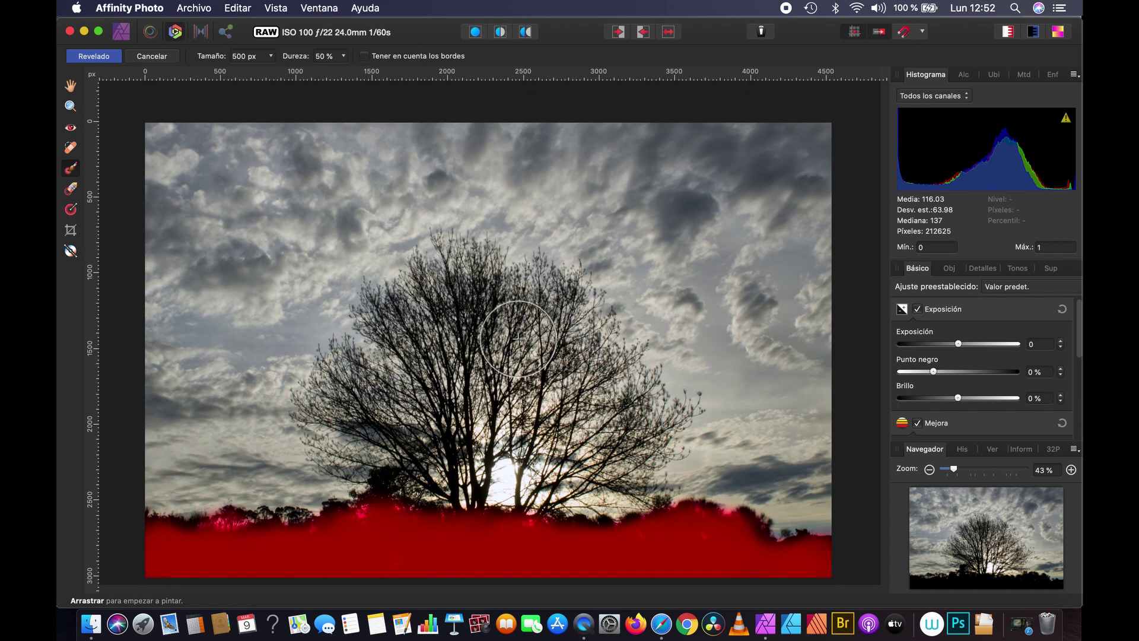
{"action": "scroll", "coordinate": [519, 337], "scroll_direction": "down", "scroll_amount": 1}
{"action": "scroll", "coordinate": [519, 338], "scroll_direction": "down", "scroll_amount": 1}
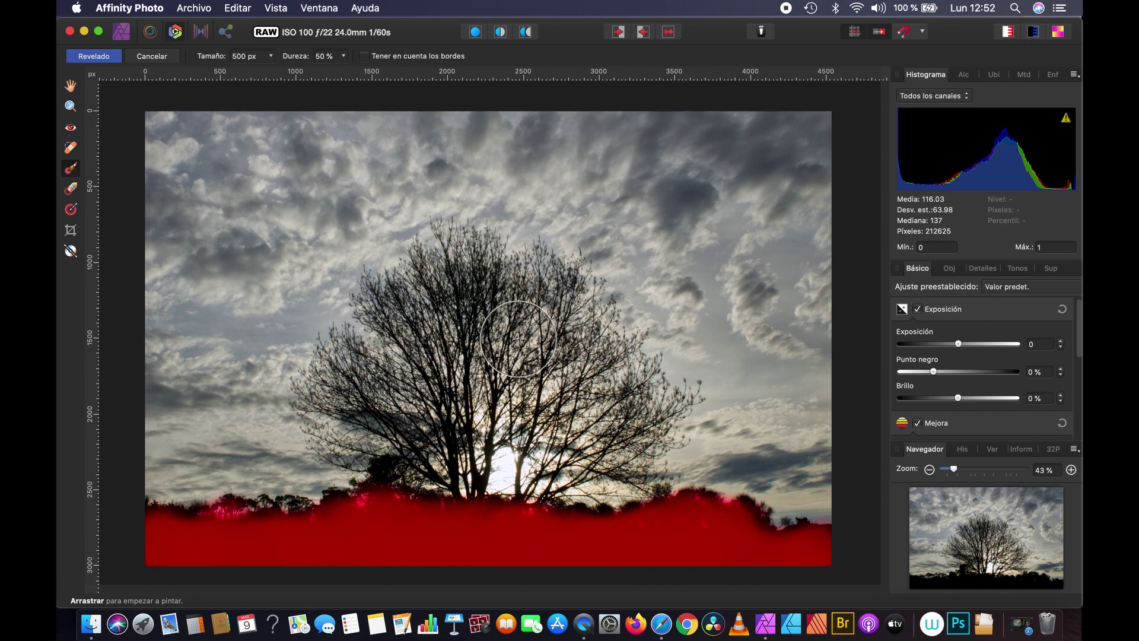
{"action": "left_click", "coordinate": [1050, 268]}
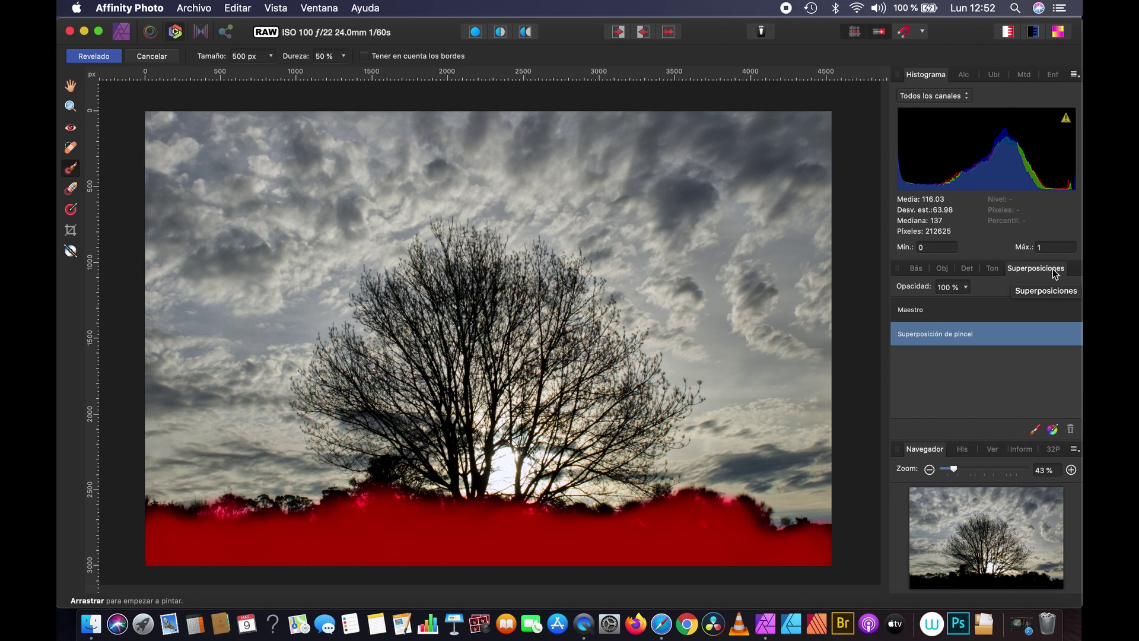
{"action": "left_click", "coordinate": [918, 314]}
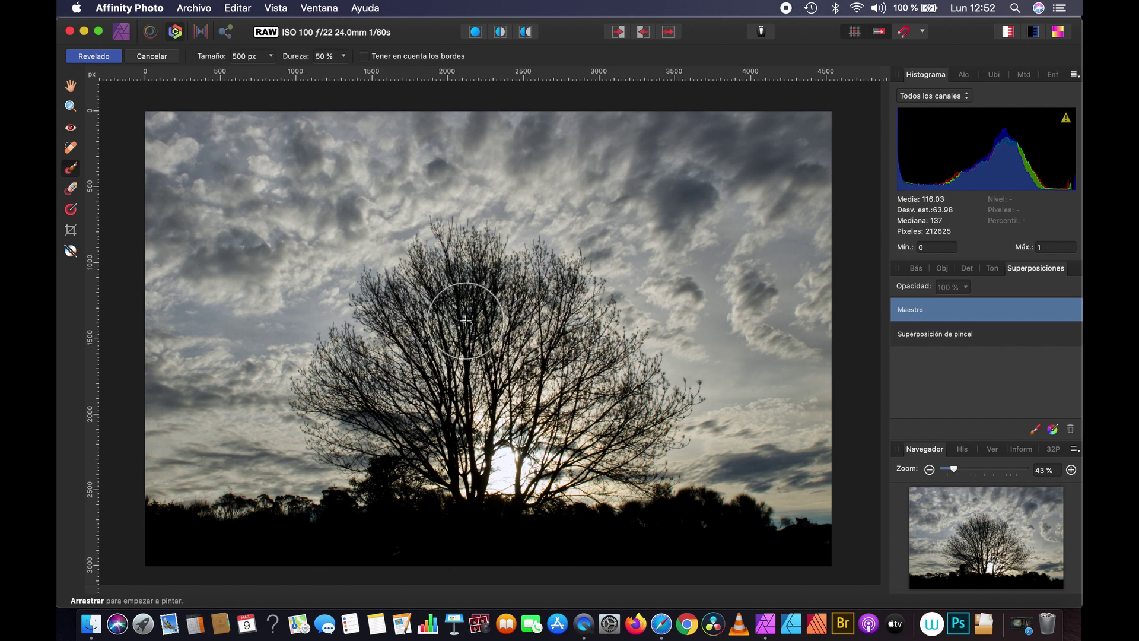
{"action": "left_click", "coordinate": [938, 334]}
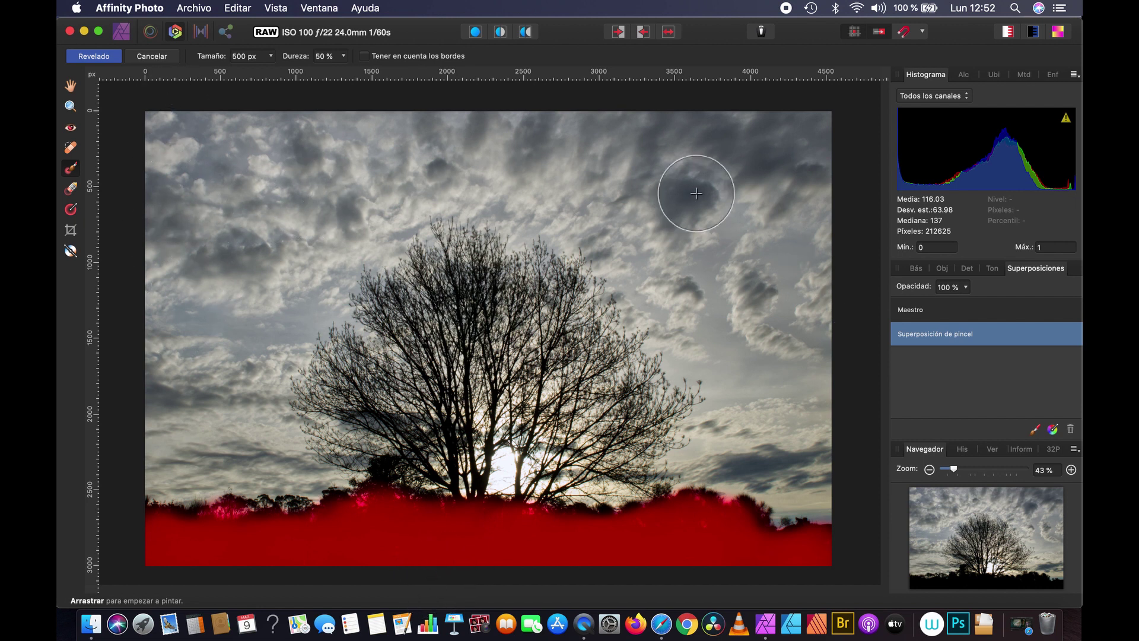
Step: Add a second brush overlay and paint a mask across the upper sky
{"action": "left_click", "coordinate": [1034, 430]}
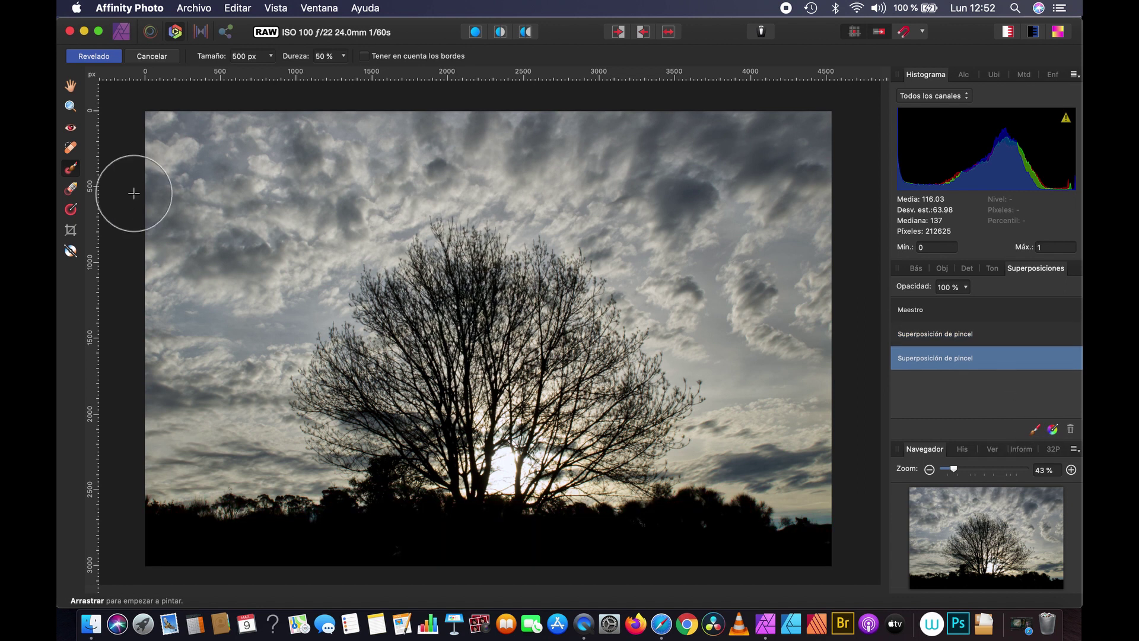
{"action": "mouse_move", "coordinate": [167, 139]}
{"action": "left_mouse_down"}
{"action": "mouse_move", "coordinate": [204, 241]}
{"action": "mouse_move", "coordinate": [198, 204]}
{"action": "mouse_move", "coordinate": [241, 203]}
{"action": "left_mouse_up"}
{"action": "mouse_move", "coordinate": [270, 260]}
{"action": "left_mouse_down"}
{"action": "mouse_move", "coordinate": [275, 224]}
{"action": "mouse_move", "coordinate": [415, 178]}
{"action": "mouse_move", "coordinate": [407, 166]}
{"action": "mouse_move", "coordinate": [258, 275]}
{"action": "left_mouse_up"}
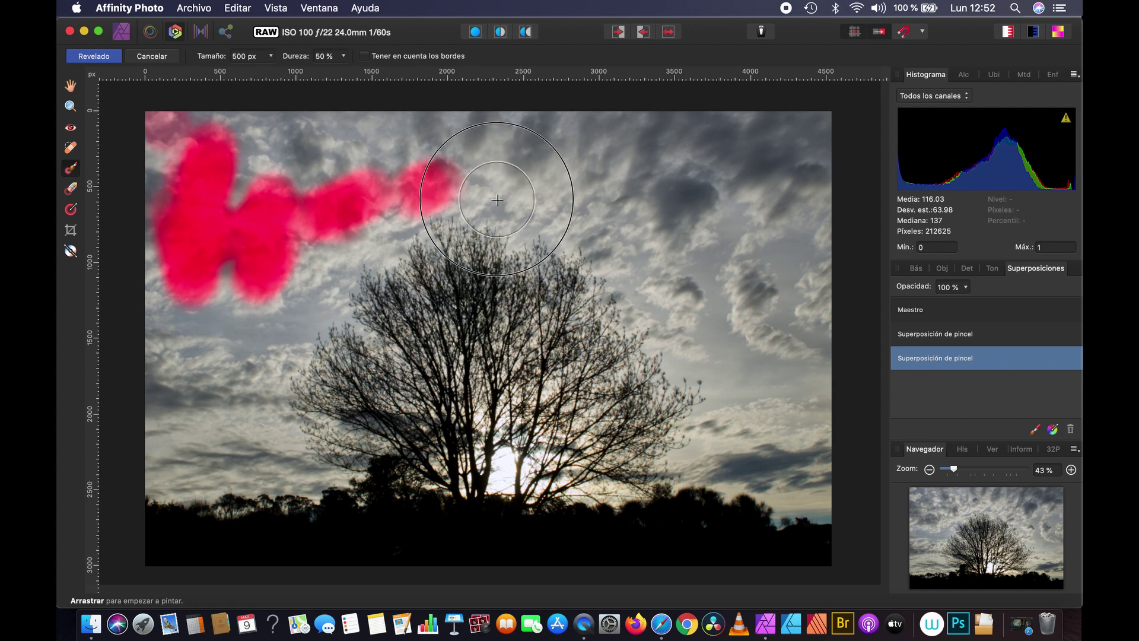
{"action": "mouse_move", "coordinate": [309, 202]}
{"action": "left_mouse_down"}
{"action": "mouse_move", "coordinate": [674, 216]}
{"action": "mouse_move", "coordinate": [703, 196]}
{"action": "left_mouse_up"}
{"action": "mouse_move", "coordinate": [230, 181]}
{"action": "left_mouse_down"}
{"action": "mouse_move", "coordinate": [419, 153]}
{"action": "mouse_move", "coordinate": [414, 182]}
{"action": "left_mouse_up"}
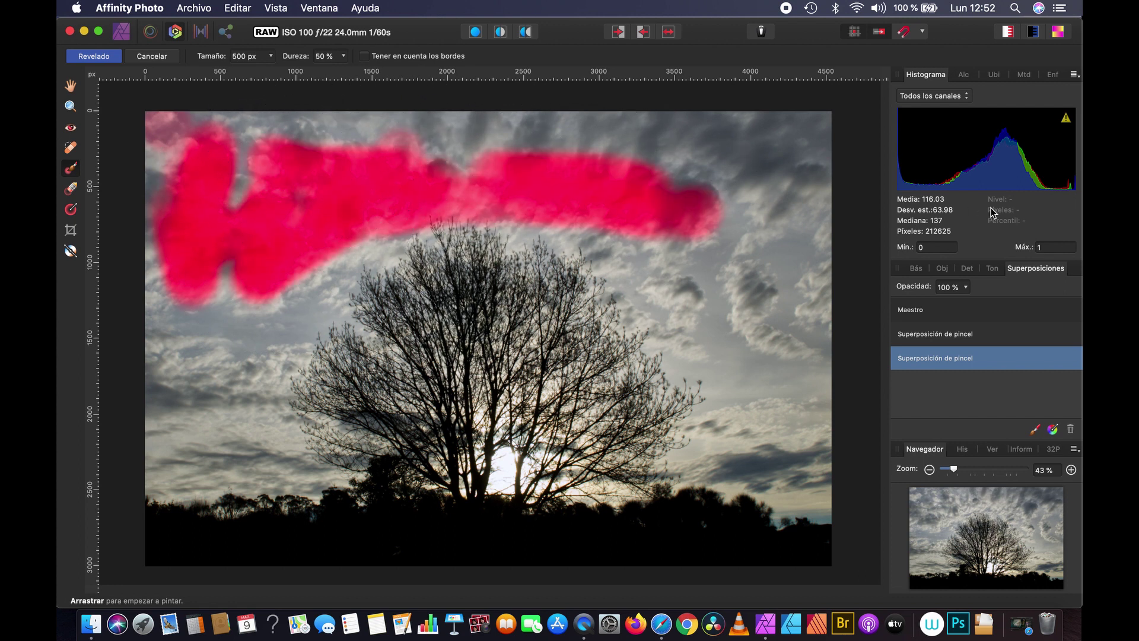
Step: Delete the brush overlays so only the master adjustments remain
{"action": "left_click", "coordinate": [1072, 429]}
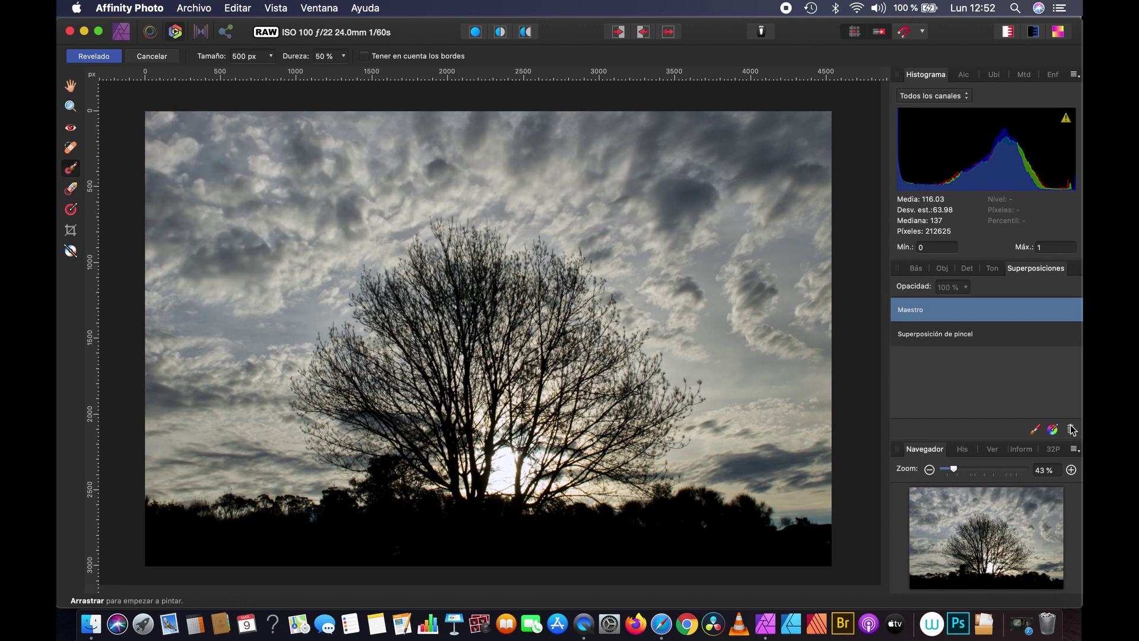
{"action": "left_click", "coordinate": [953, 340]}
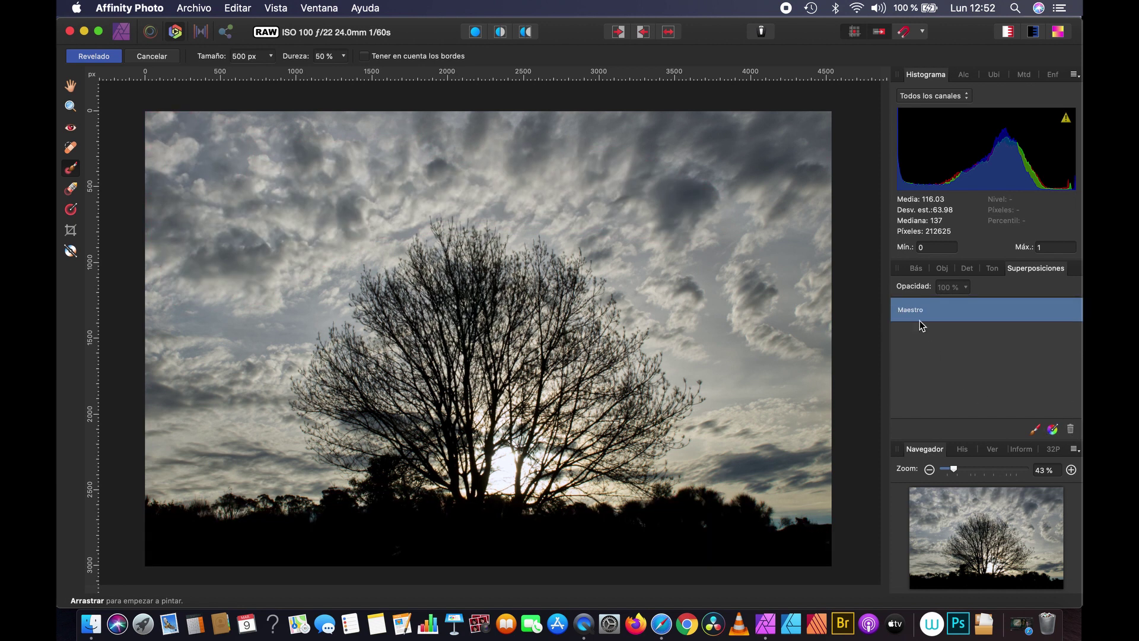
{"action": "left_click", "coordinate": [917, 270]}
Step: Paint a test overlay patch on the sky left of the tree, erase it, and delete the overlay
{"action": "left_click", "coordinate": [947, 268]}
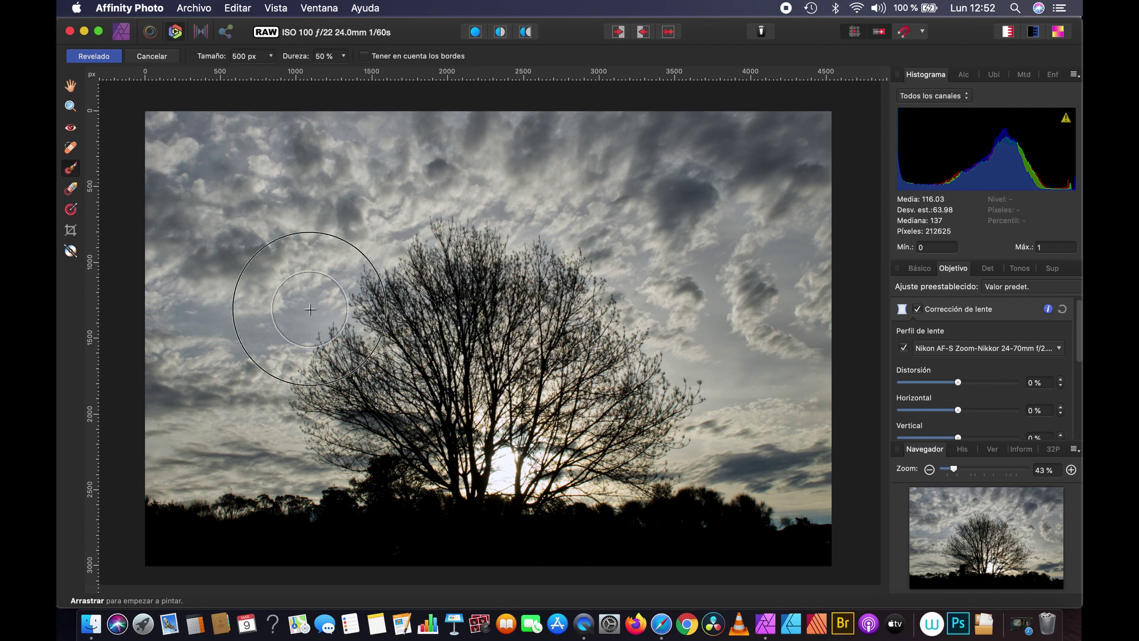
{"action": "left_click_drag", "start_coordinate": [333, 281], "coordinate": [337, 253]}
{"action": "left_click_drag", "start_coordinate": [301, 308], "coordinate": [264, 339]}
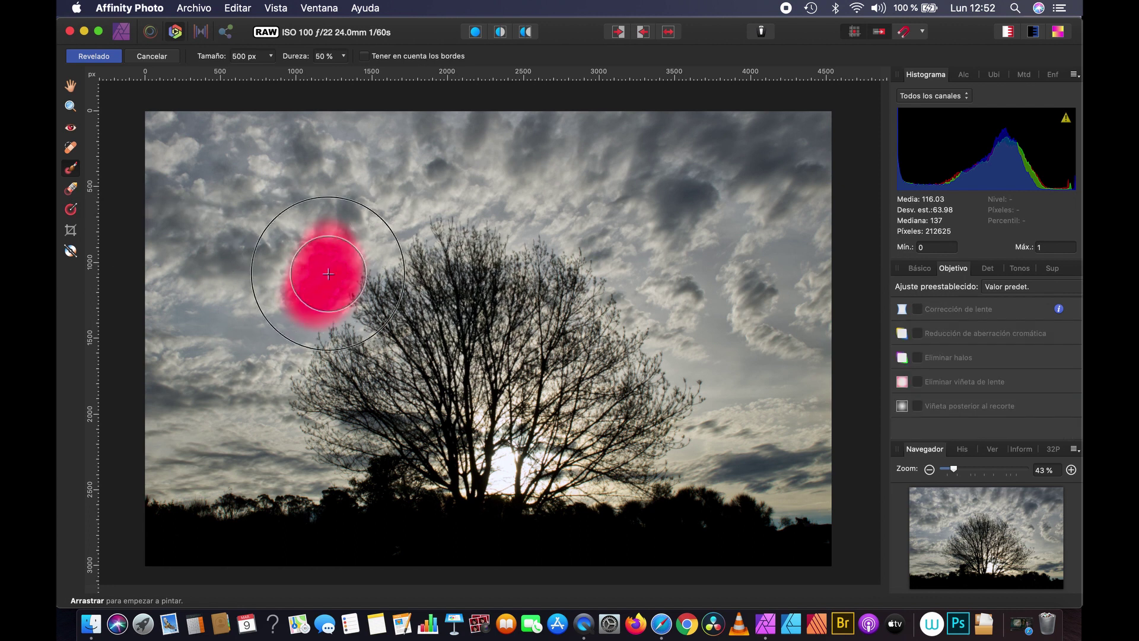
{"action": "left_click", "coordinate": [70, 190]}
{"action": "mouse_move", "coordinate": [332, 225]}
{"action": "left_mouse_down"}
{"action": "mouse_move", "coordinate": [255, 225]}
{"action": "mouse_move", "coordinate": [333, 273]}
{"action": "mouse_move", "coordinate": [350, 306]}
{"action": "left_mouse_up"}
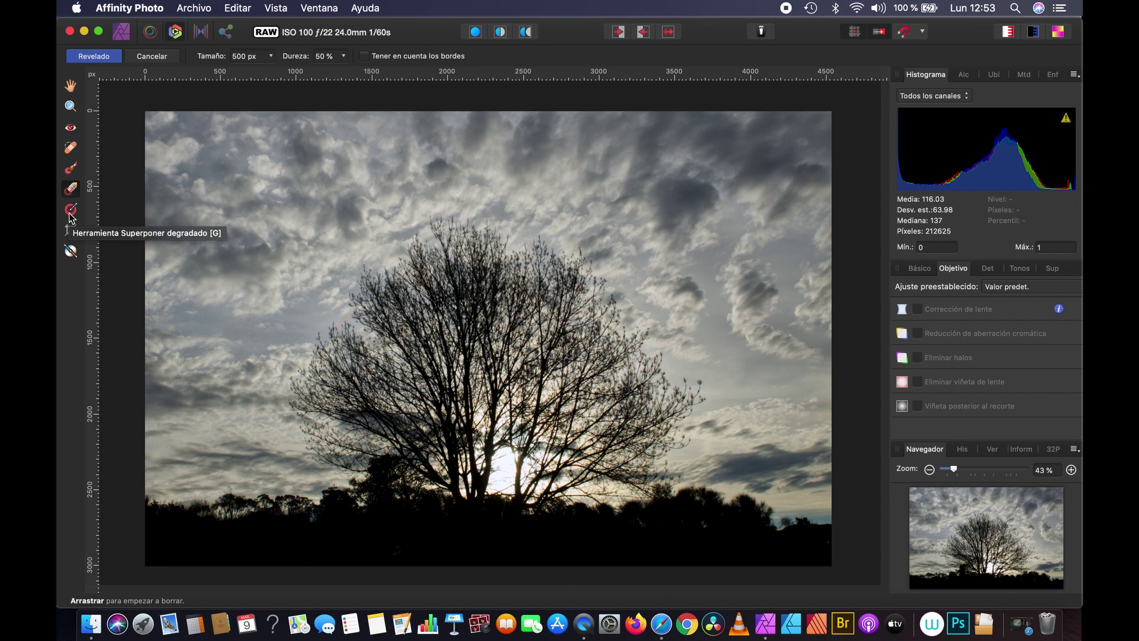
{"action": "left_click", "coordinate": [1056, 268]}
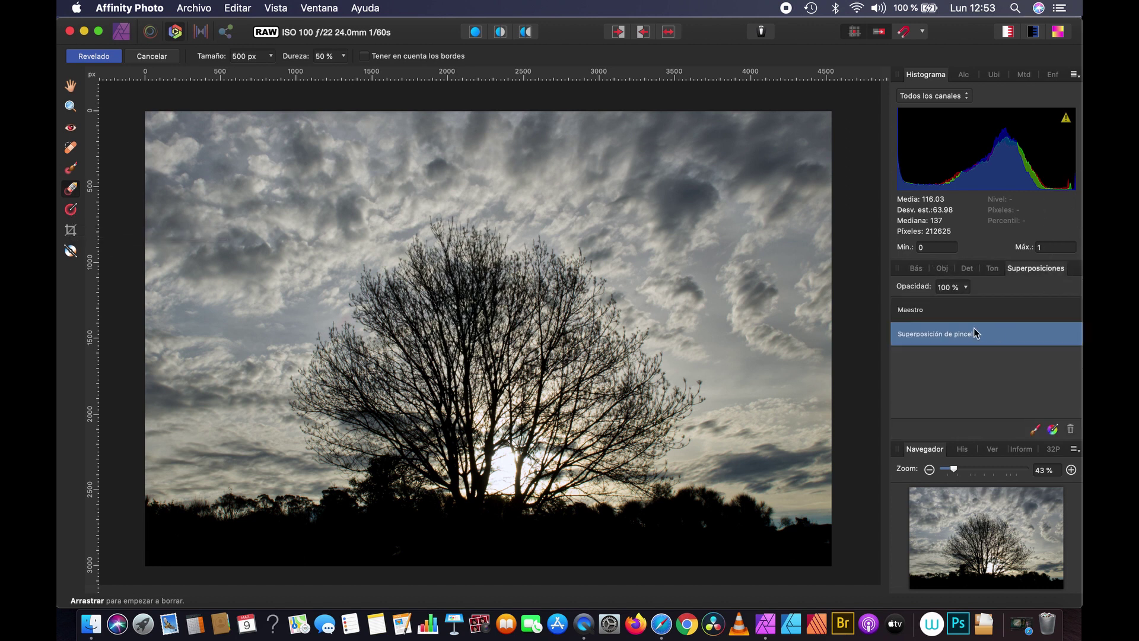
{"action": "left_click", "coordinate": [1072, 430]}
Step: Toggle lens correction (Nikon 24-70mm profile) off and on repeatedly to compare the photo
{"action": "left_click", "coordinate": [943, 268]}
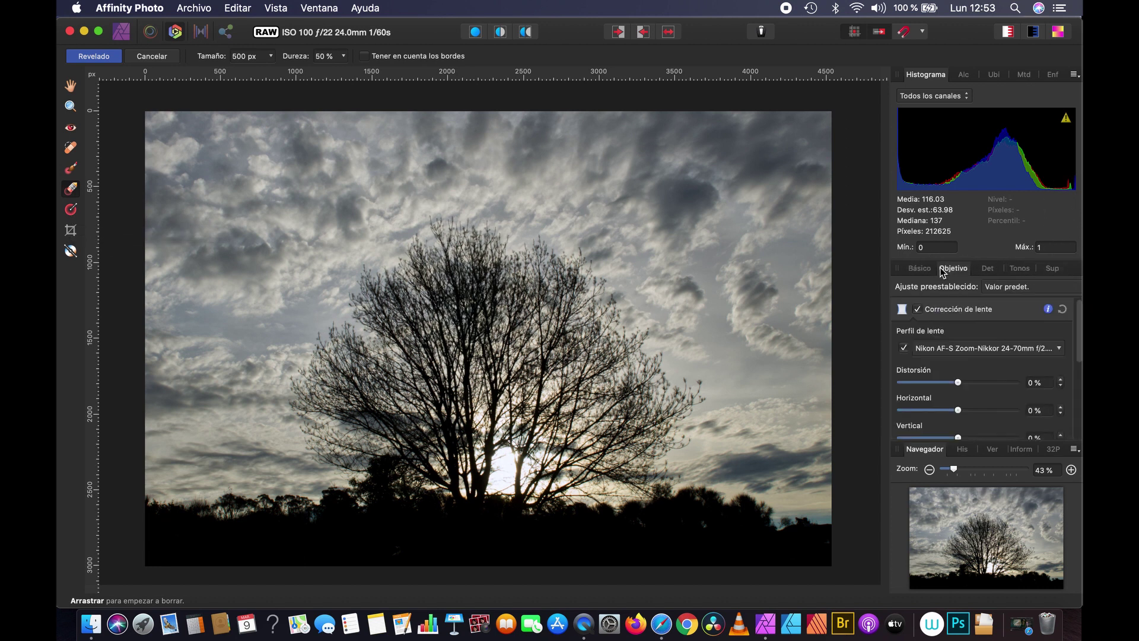
{"action": "left_click", "coordinate": [917, 310]}
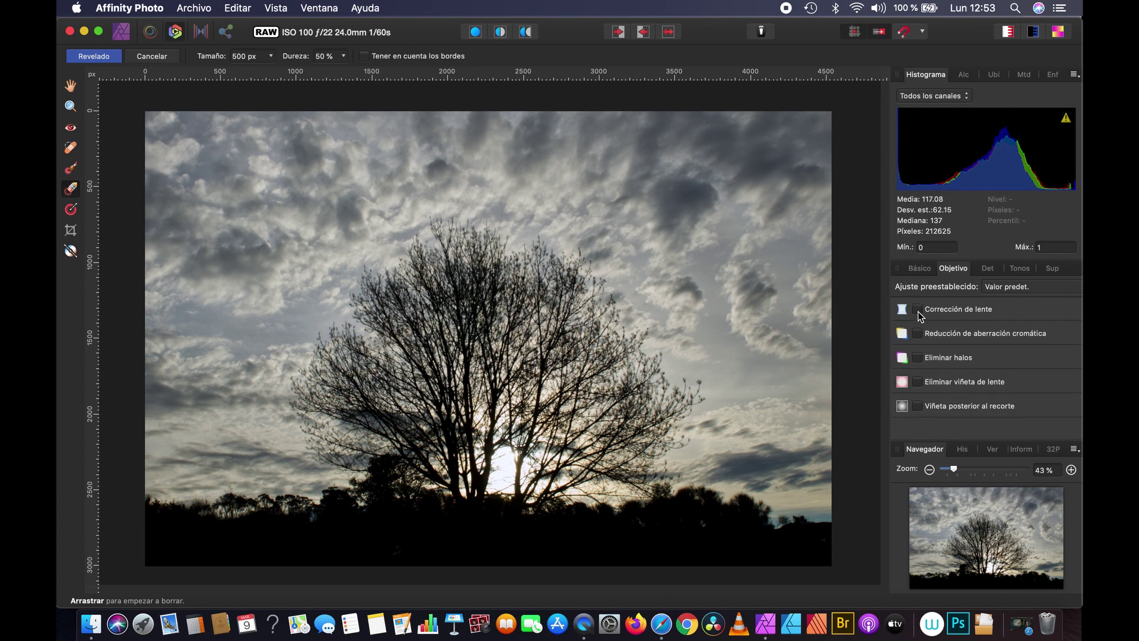
{"action": "left_click", "coordinate": [917, 310]}
{"action": "left_click", "coordinate": [917, 309]}
{"action": "left_click", "coordinate": [918, 309]}
{"action": "left_click", "coordinate": [917, 310]}
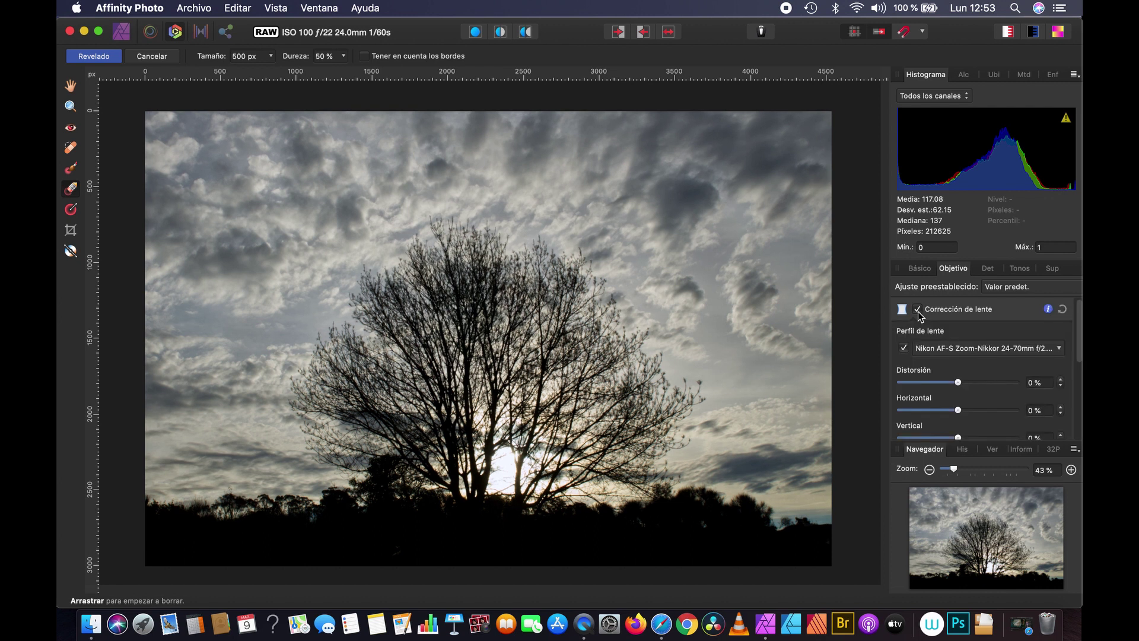
{"action": "left_click", "coordinate": [917, 310]}
{"action": "left_click", "coordinate": [987, 270]}
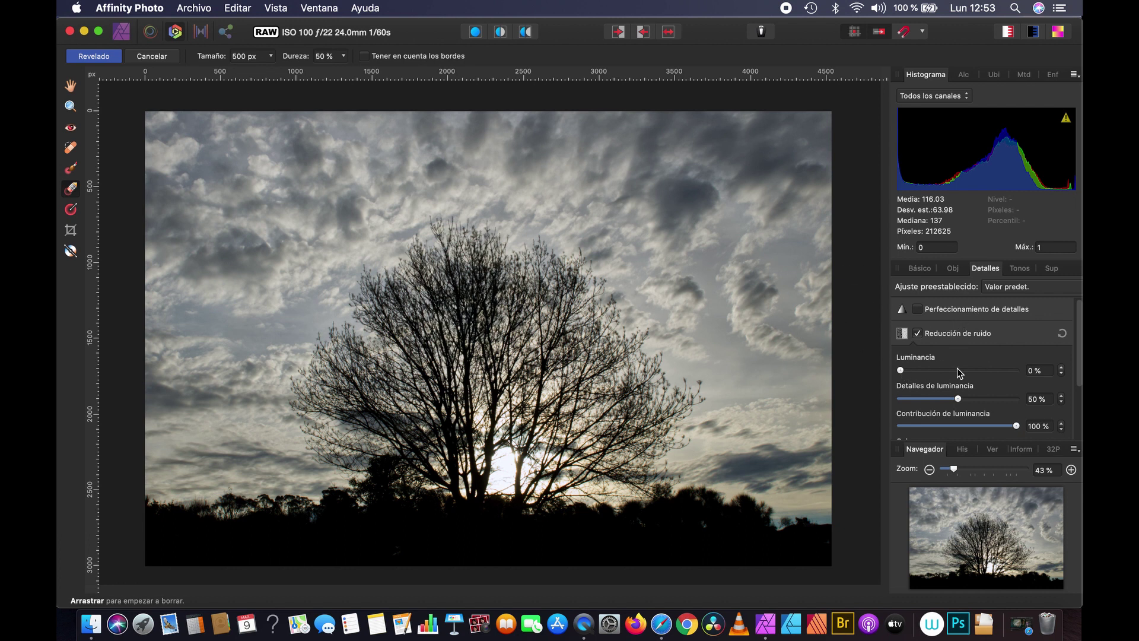
Step: Enable detail refinement and turn on the Curves tone adjustment
{"action": "left_click", "coordinate": [939, 313]}
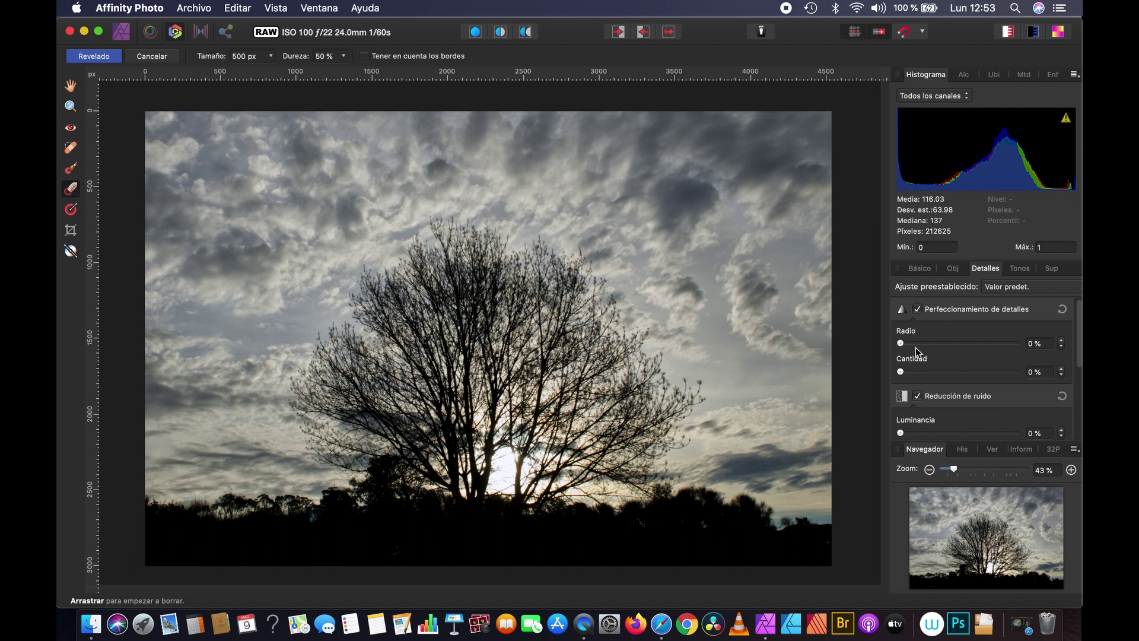
{"action": "left_click", "coordinate": [1025, 270]}
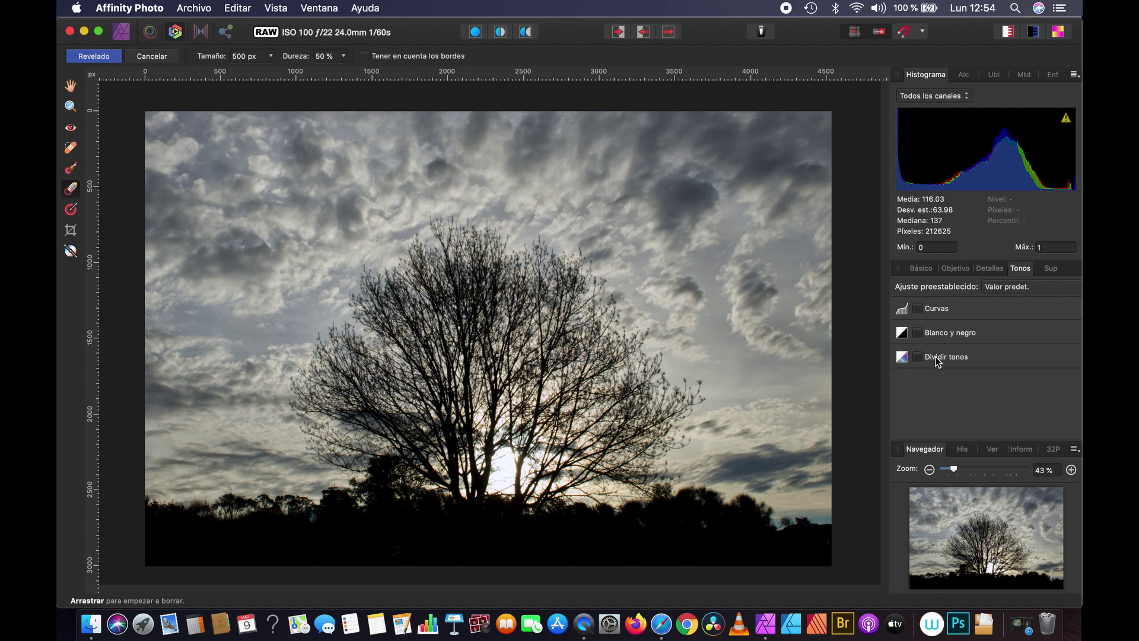
{"action": "left_click", "coordinate": [918, 308]}
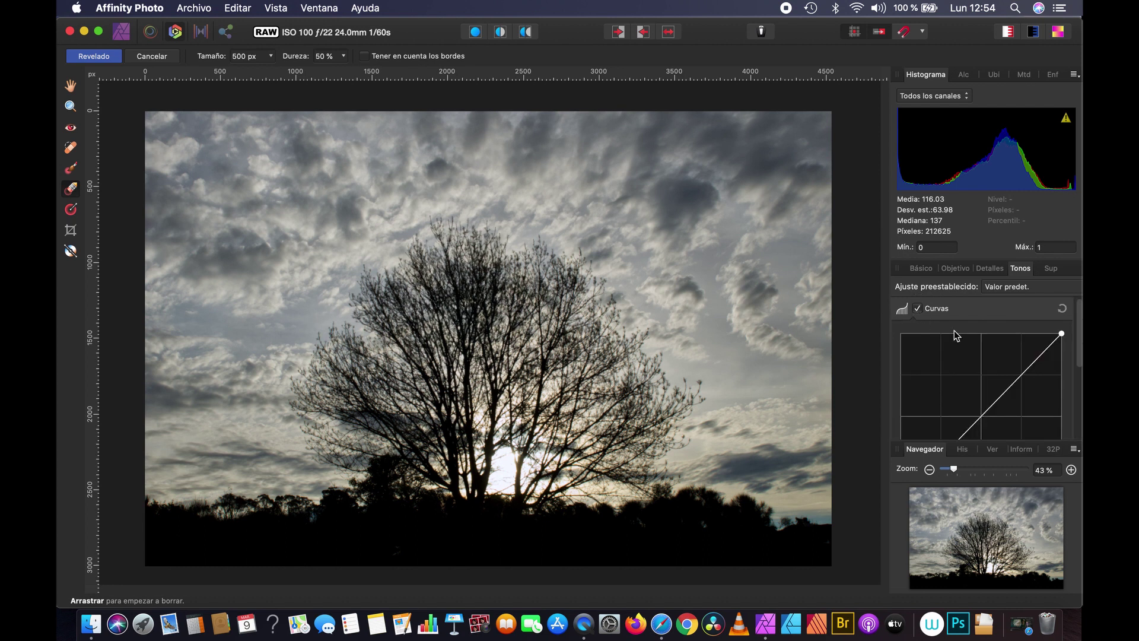
{"action": "scroll", "coordinate": [975, 349], "scroll_direction": "down", "scroll_amount": 2}
{"action": "scroll", "coordinate": [975, 348], "scroll_direction": "up", "scroll_amount": 2}
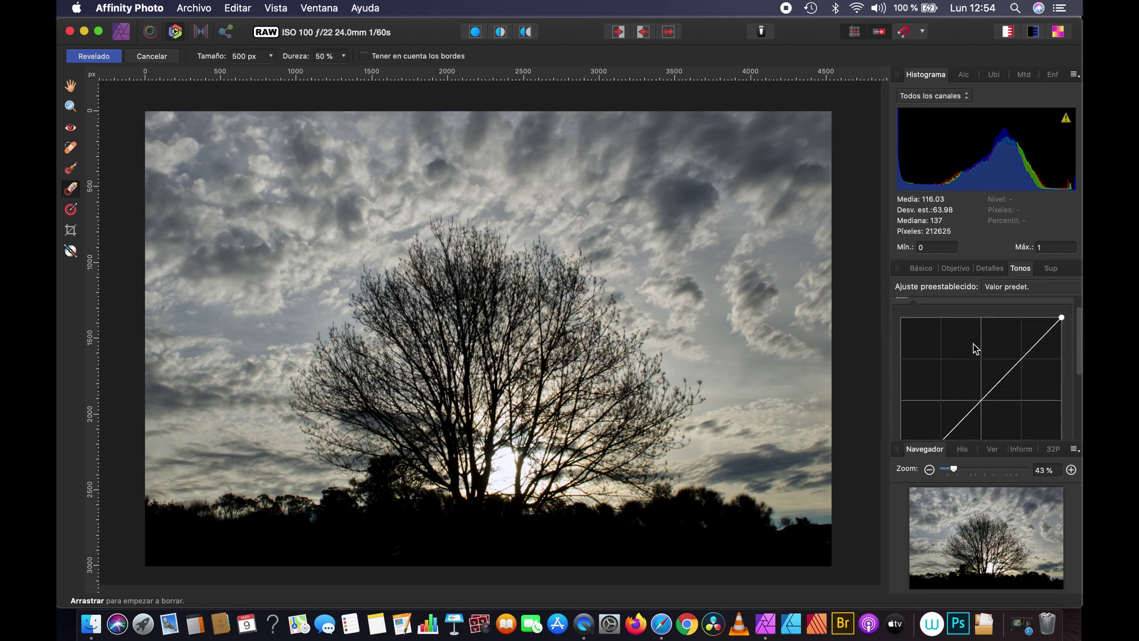
{"action": "scroll", "coordinate": [973, 344], "scroll_direction": "down", "scroll_amount": 4}
{"action": "scroll", "coordinate": [971, 353], "scroll_direction": "up", "scroll_amount": 4}
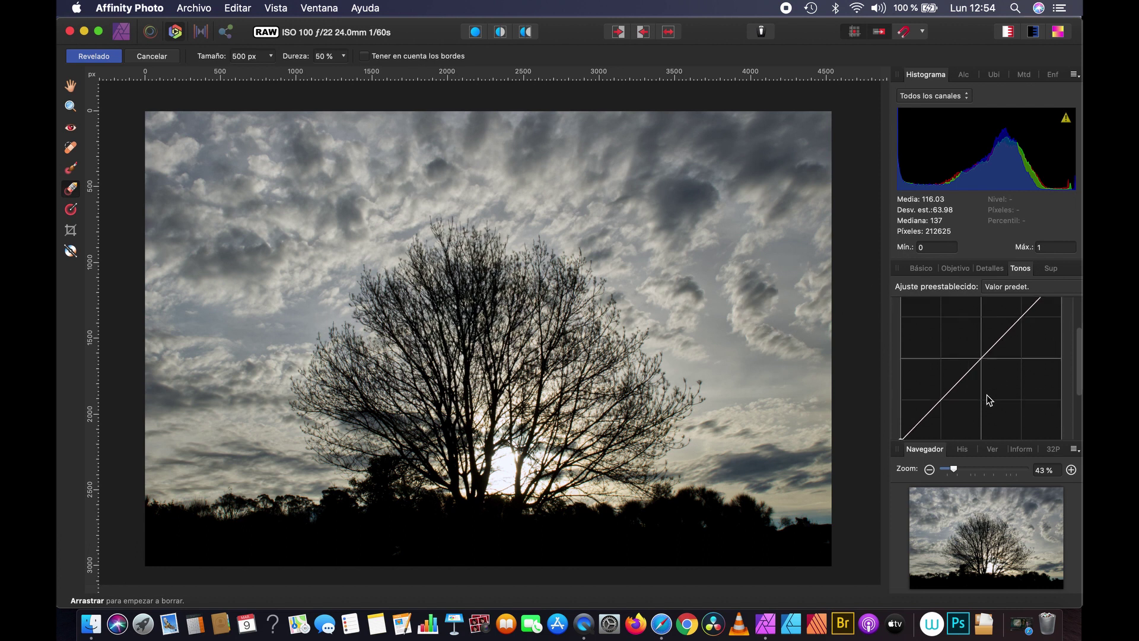
{"action": "scroll", "coordinate": [988, 394], "scroll_direction": "down", "scroll_amount": 3}
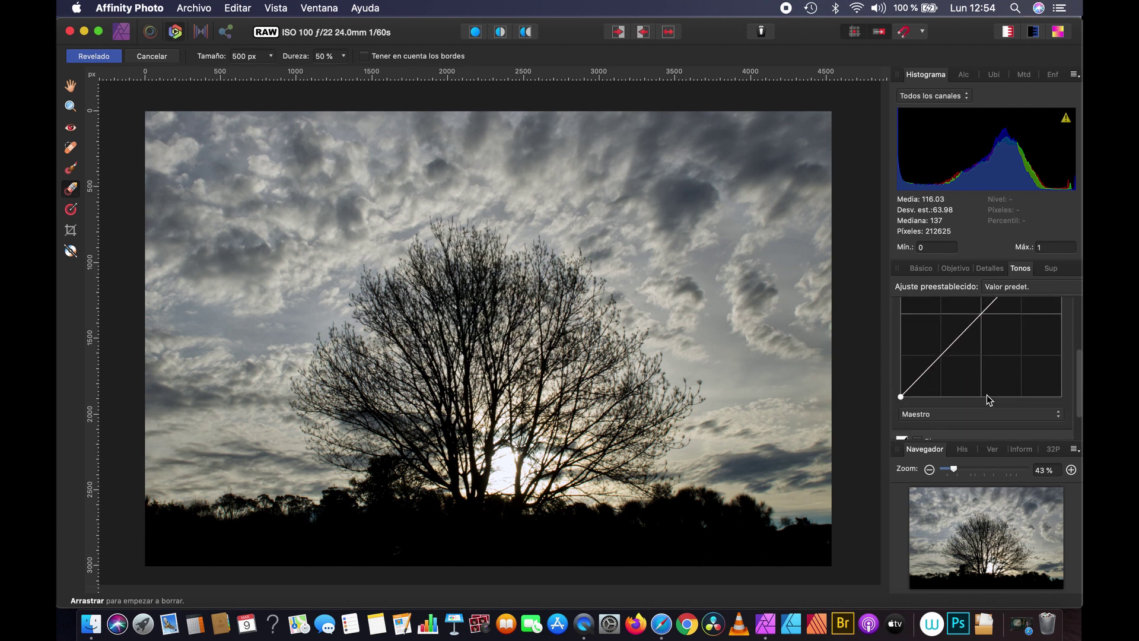
Step: Raise the curve's black endpoint to lift the shadows, toggling Curves off and on to compare
{"action": "left_click", "coordinate": [940, 356]}
{"action": "left_click", "coordinate": [902, 396]}
{"action": "left_click_drag", "start_coordinate": [902, 395], "coordinate": [889, 380]}
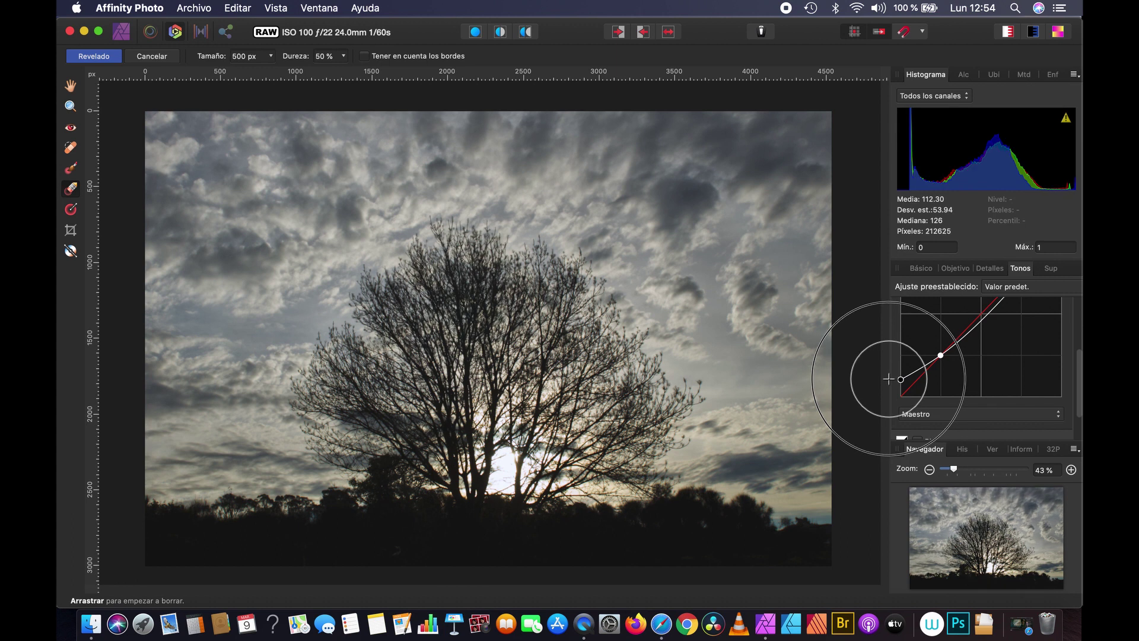
{"action": "left_click_drag", "start_coordinate": [888, 380], "coordinate": [883, 381]}
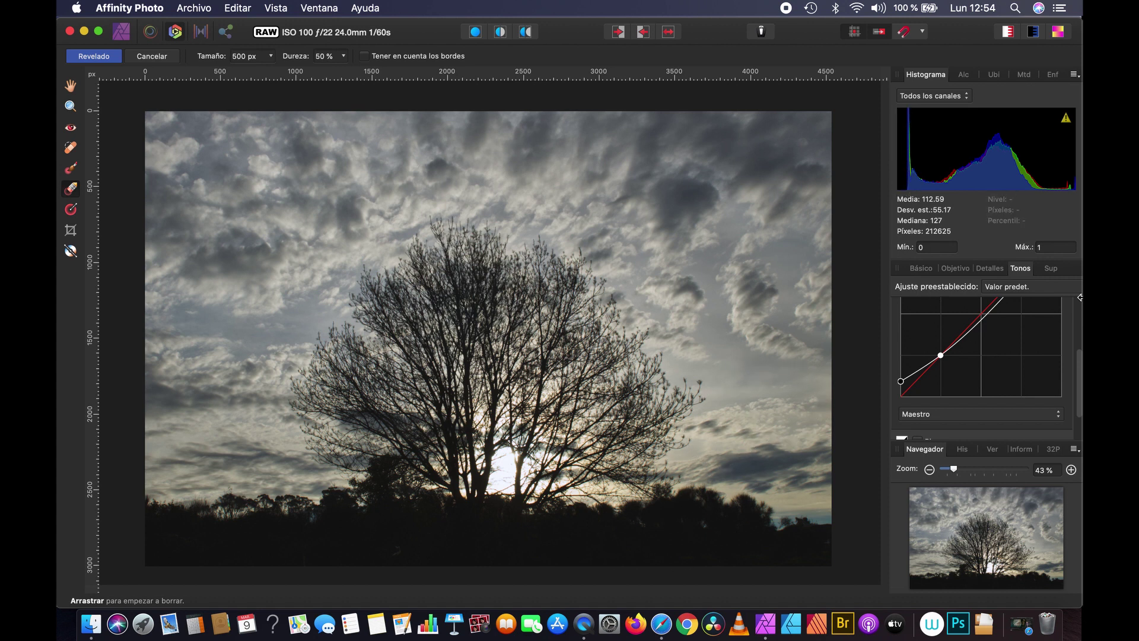
{"action": "scroll", "coordinate": [1037, 358], "scroll_direction": "down", "scroll_amount": 2}
{"action": "scroll", "coordinate": [1038, 358], "scroll_direction": "up", "scroll_amount": 5}
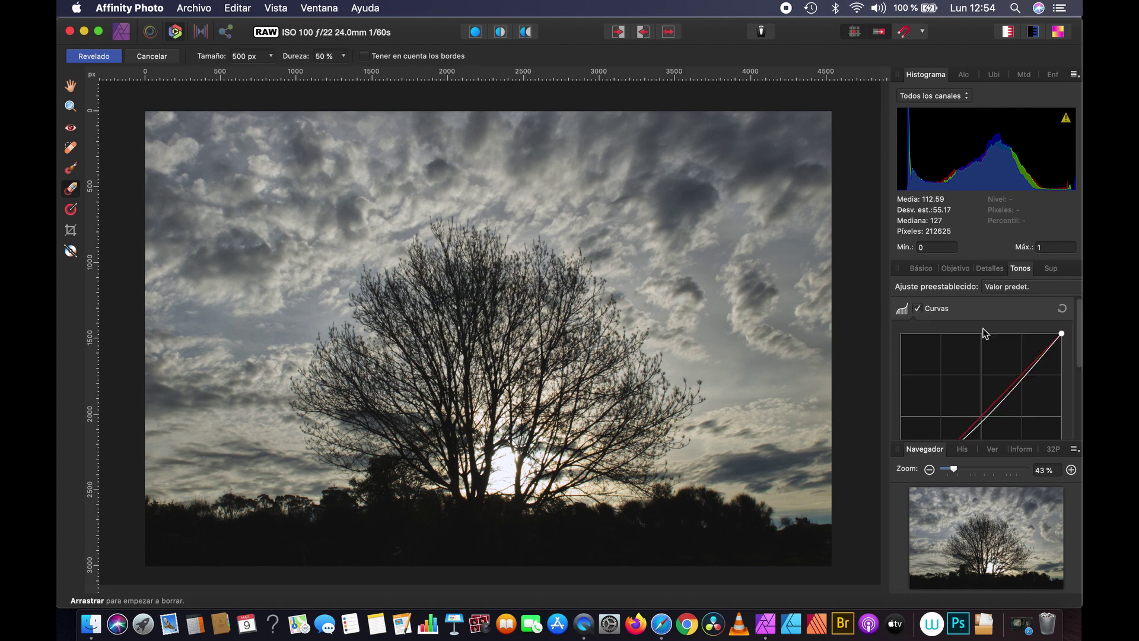
{"action": "left_click", "coordinate": [919, 308]}
{"action": "left_click", "coordinate": [919, 308]}
{"action": "left_click", "coordinate": [919, 308]}
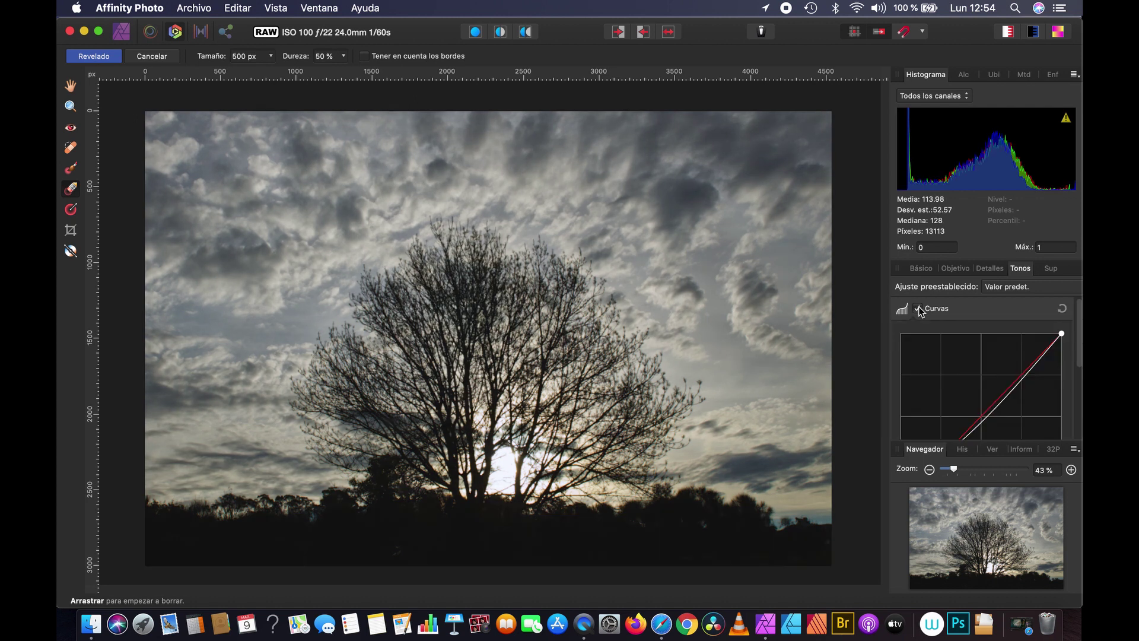
Step: Enable the black-and-white conversion in the Tones settings
{"action": "scroll", "coordinate": [984, 402], "scroll_direction": "down", "scroll_amount": 3}
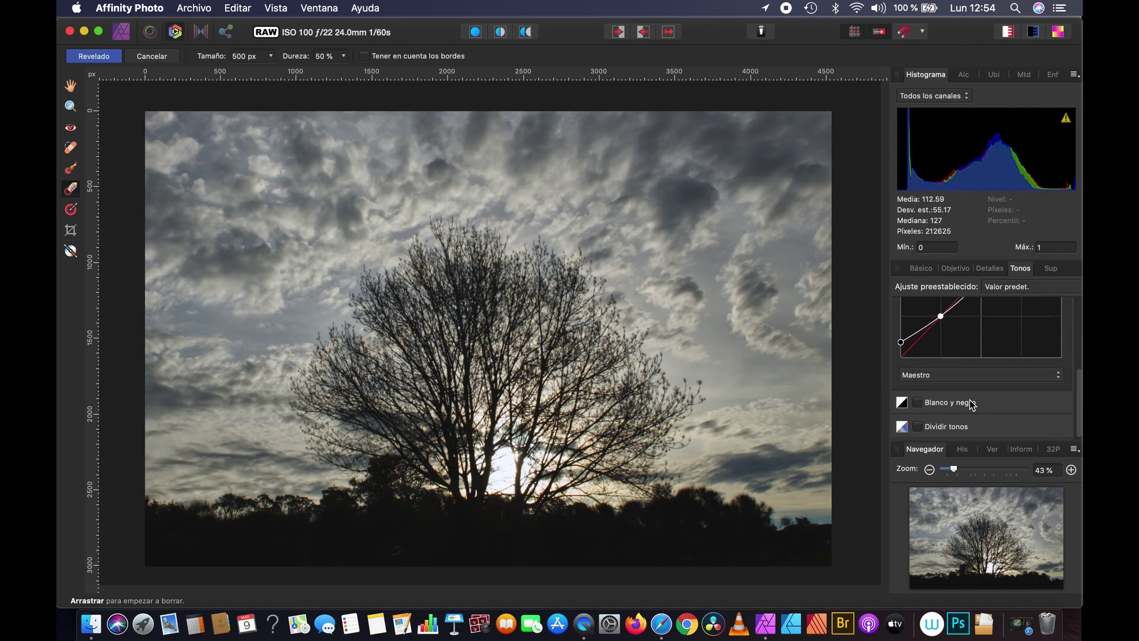
{"action": "left_click", "coordinate": [917, 403]}
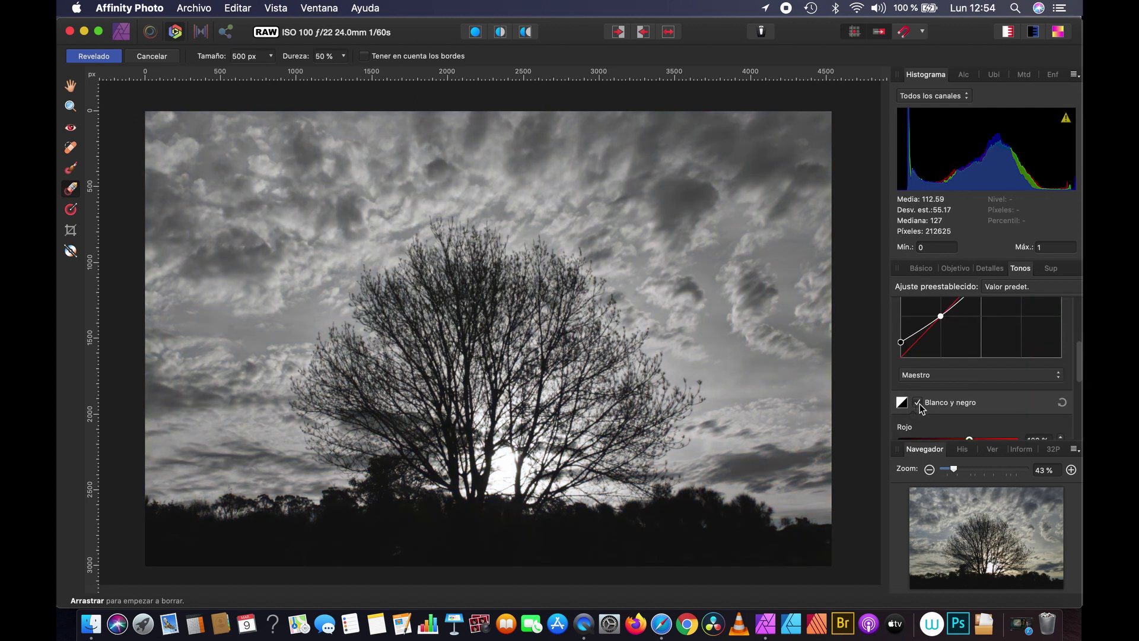
{"action": "scroll", "coordinate": [930, 404], "scroll_direction": "down", "scroll_amount": 3}
{"action": "scroll", "coordinate": [931, 415], "scroll_direction": "down", "scroll_amount": 2}
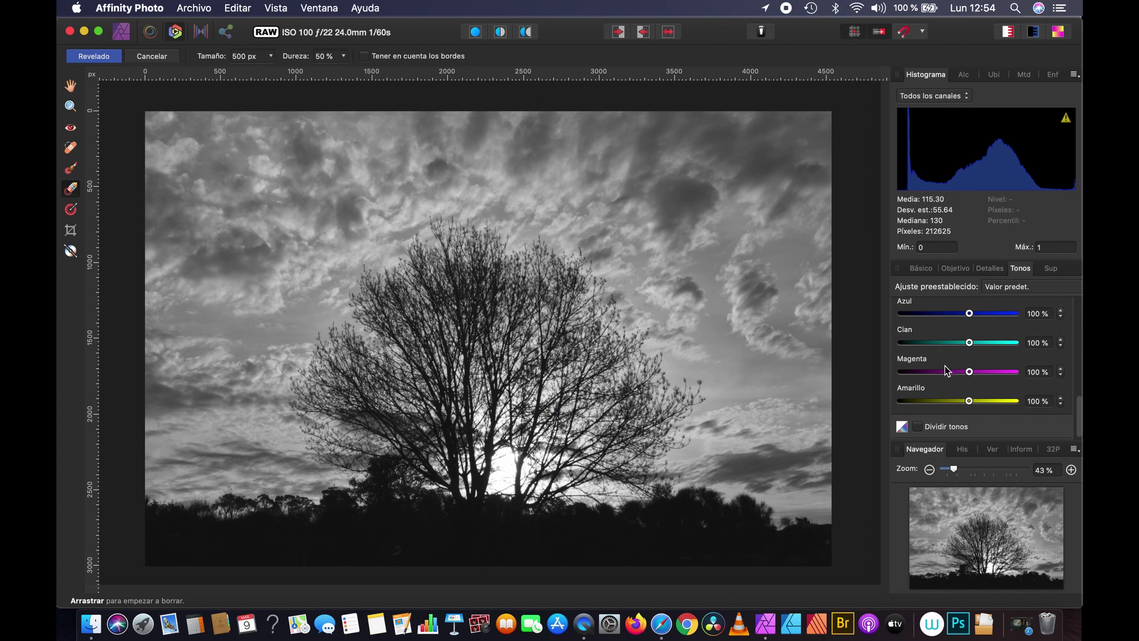
{"action": "scroll", "coordinate": [945, 368], "scroll_direction": "up", "scroll_amount": 3}
{"action": "scroll", "coordinate": [944, 368], "scroll_direction": "up", "scroll_amount": 2}
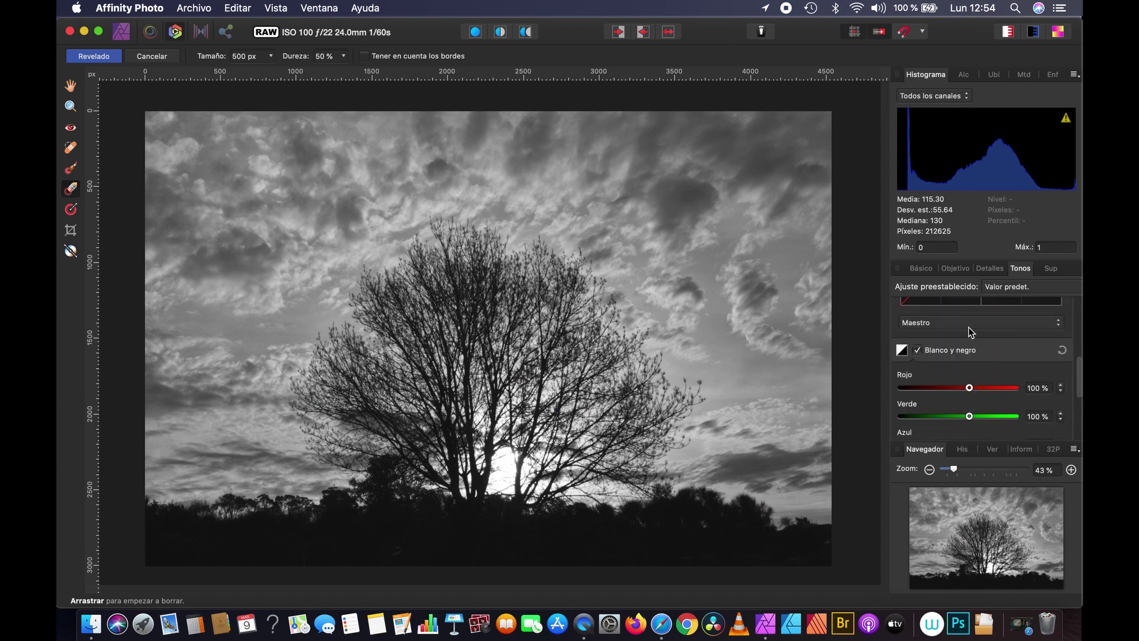
{"action": "scroll", "coordinate": [945, 367], "scroll_direction": "down", "scroll_amount": 1}
{"action": "scroll", "coordinate": [945, 379], "scroll_direction": "down", "scroll_amount": 1}
{"action": "scroll", "coordinate": [979, 368], "scroll_direction": "down", "scroll_amount": 1}
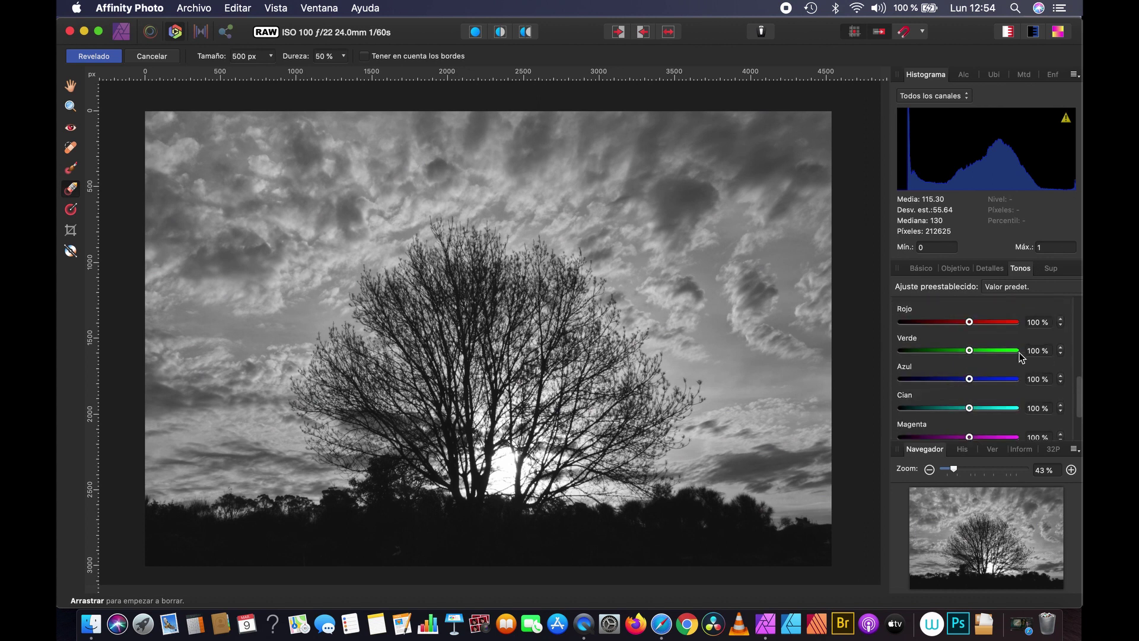
Step: Boost reds to 226% plus the blue and cyan channels in the black-and-white mix
{"action": "left_click_drag", "start_coordinate": [969, 322], "coordinate": [998, 322]}
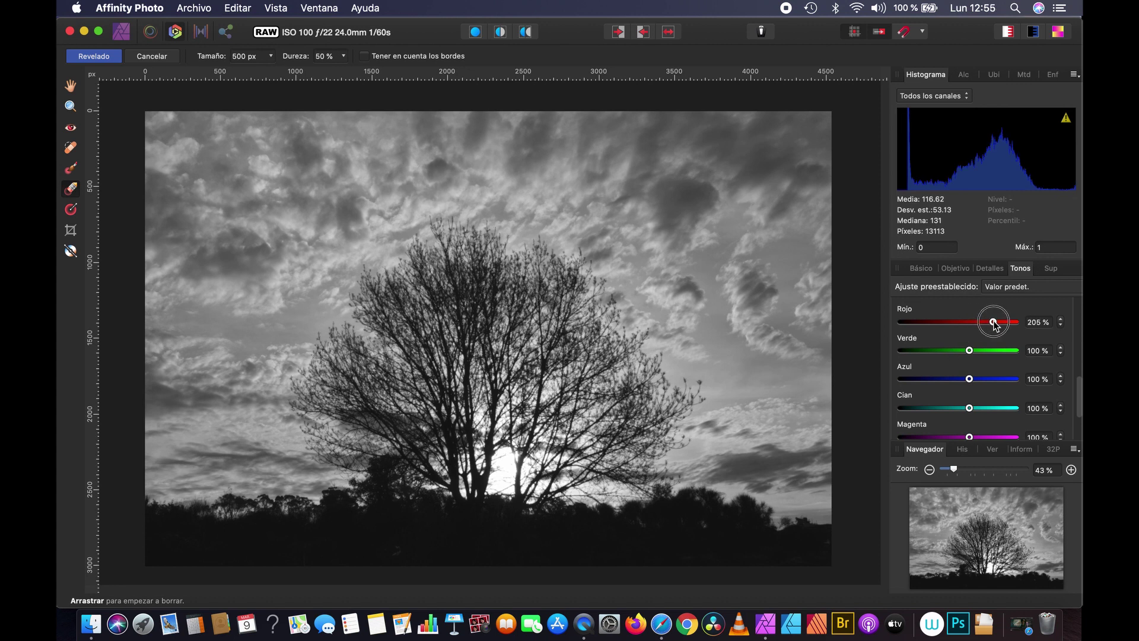
{"action": "left_click_drag", "start_coordinate": [969, 380], "coordinate": [1027, 382]}
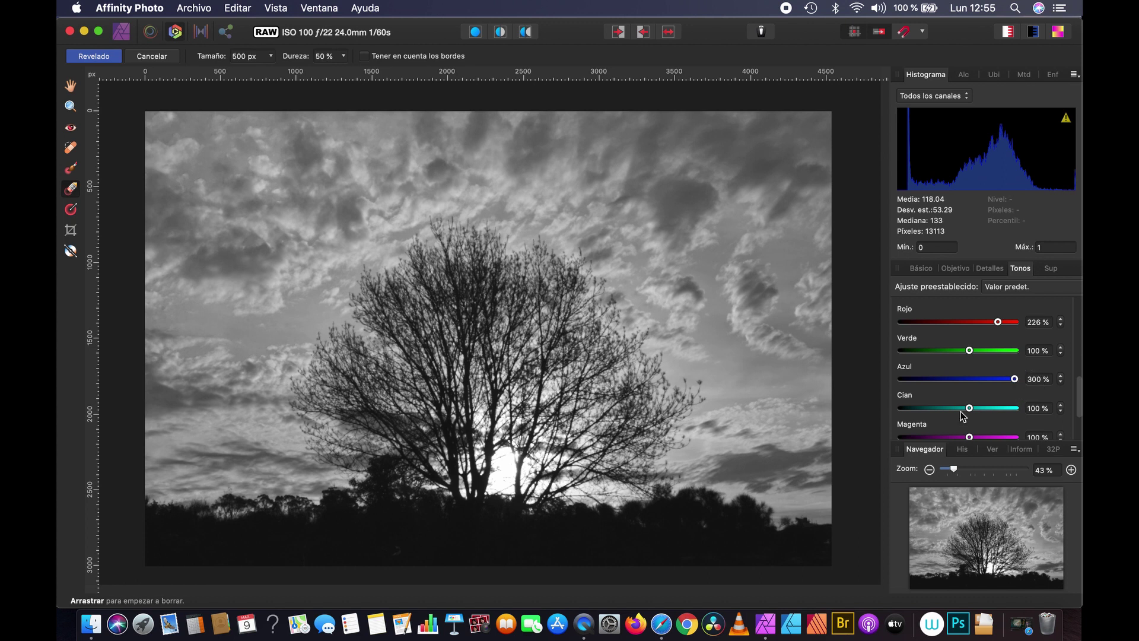
{"action": "mouse_move", "coordinate": [969, 408]}
{"action": "left_mouse_down"}
{"action": "mouse_move", "coordinate": [1017, 411]}
{"action": "mouse_move", "coordinate": [923, 409]}
{"action": "left_mouse_up"}
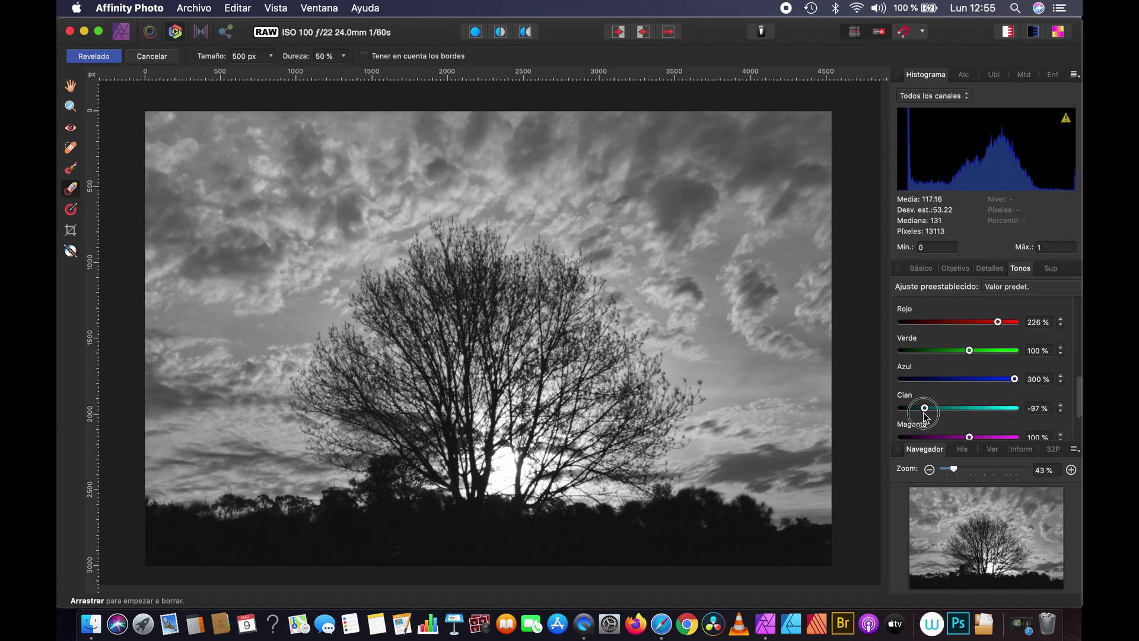
{"action": "scroll", "coordinate": [937, 361], "scroll_direction": "up", "scroll_amount": 2}
Step: Turn off black and white so the photo is colour again, and enable Split Toning
{"action": "left_click", "coordinate": [918, 345]}
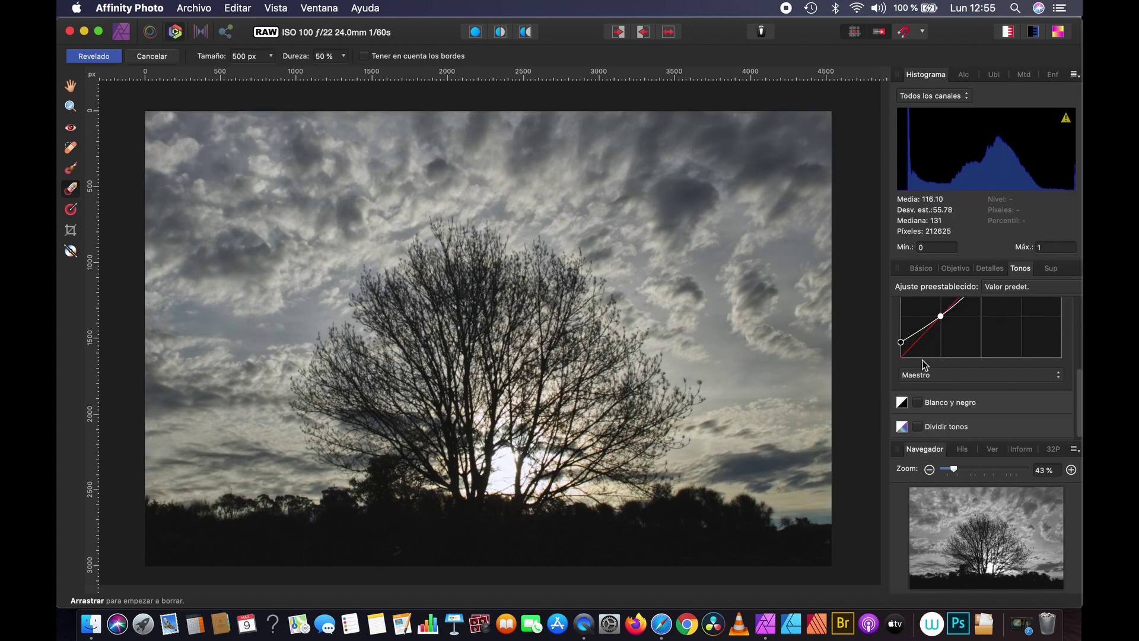
{"action": "left_click", "coordinate": [926, 430]}
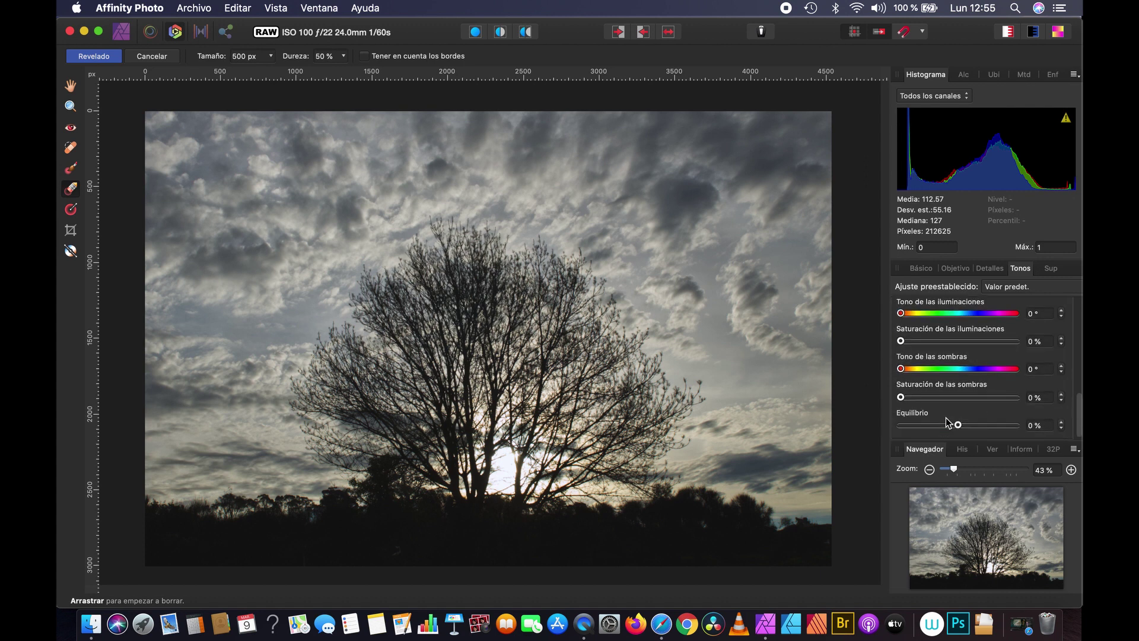
{"action": "scroll", "coordinate": [945, 417], "scroll_direction": "up", "scroll_amount": 1}
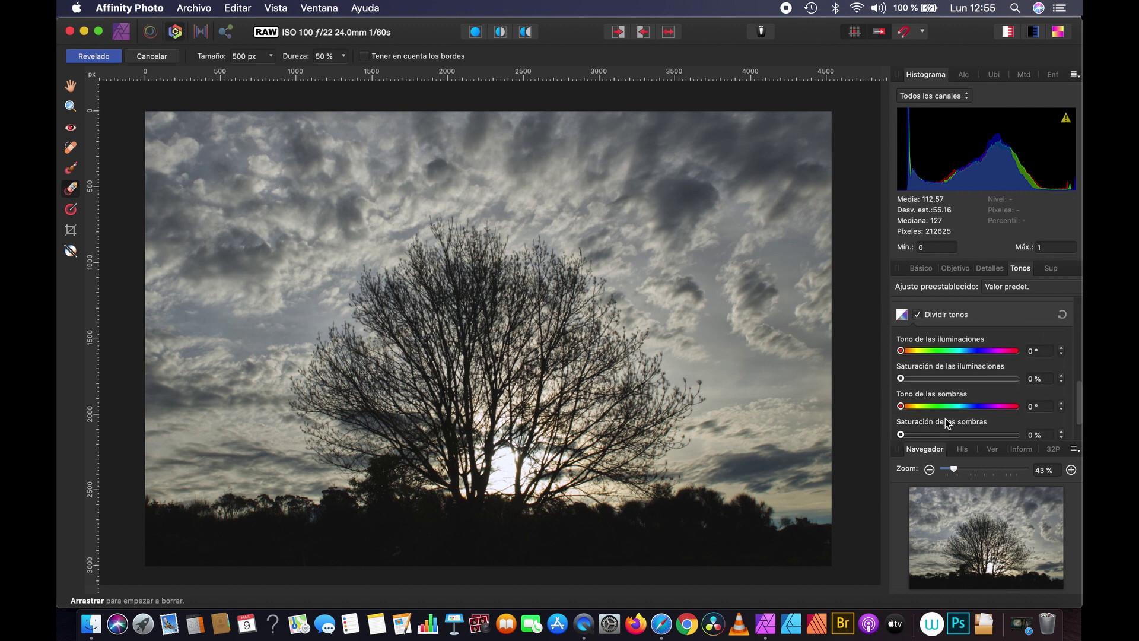
{"action": "scroll", "coordinate": [945, 433], "scroll_direction": "down", "scroll_amount": 1}
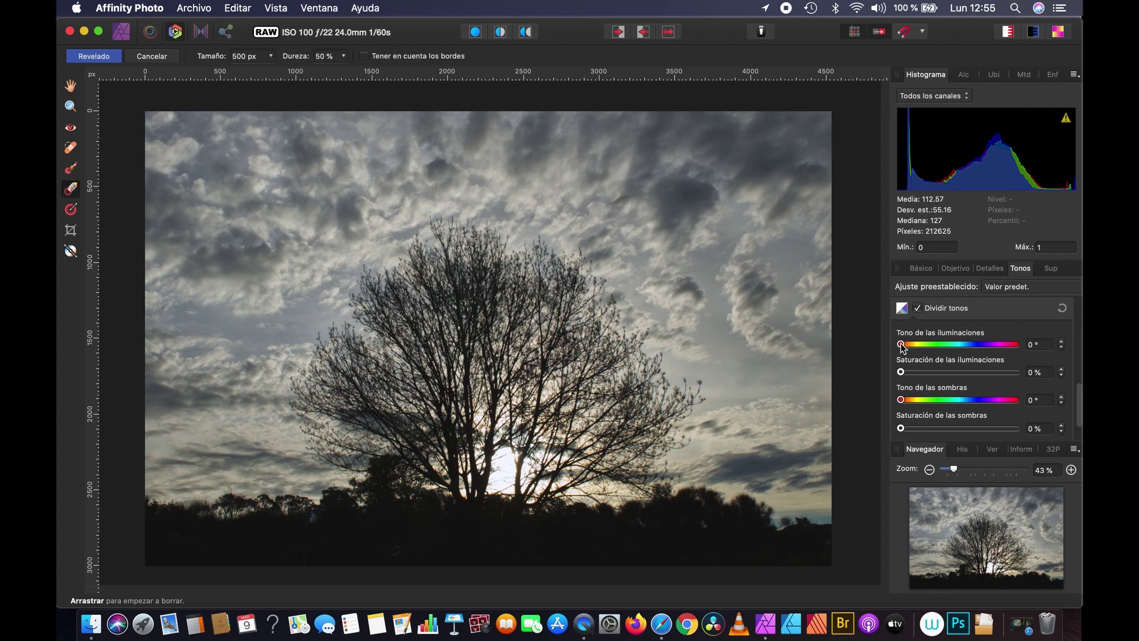
Step: Tint the highlights at hue 243.8° with about 11% saturation, leaving shadows untinted
{"action": "left_click_drag", "start_coordinate": [901, 347], "coordinate": [889, 356]}
{"action": "left_click_drag", "start_coordinate": [902, 373], "coordinate": [980, 380]}
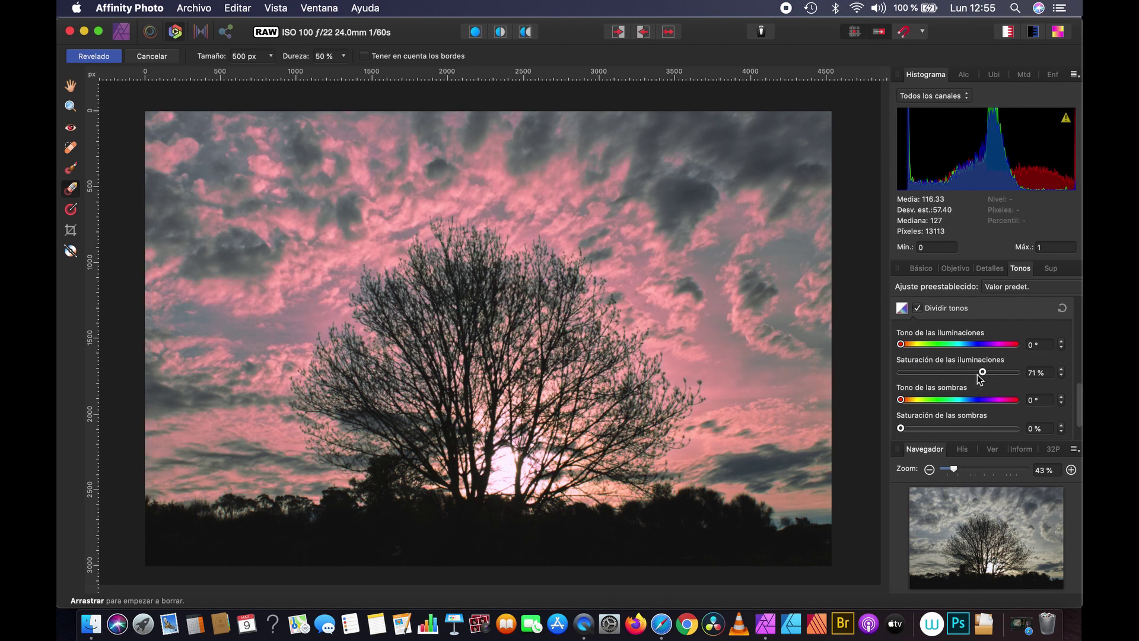
{"action": "mouse_move", "coordinate": [980, 379]}
{"action": "left_mouse_down"}
{"action": "mouse_move", "coordinate": [1017, 377]}
{"action": "mouse_move", "coordinate": [977, 378]}
{"action": "left_mouse_up"}
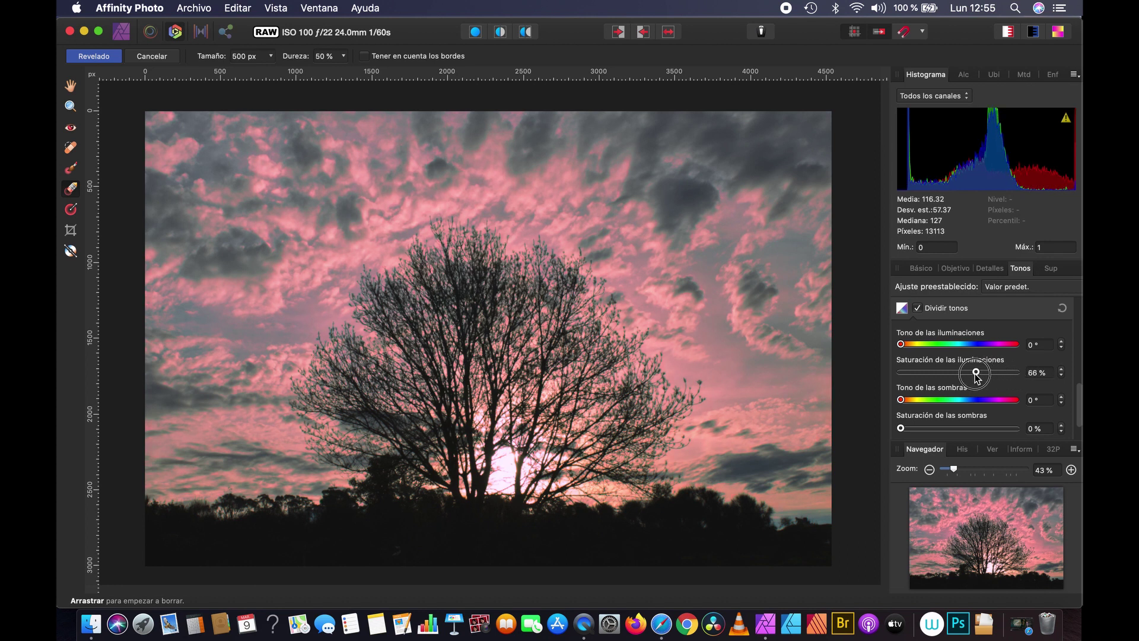
{"action": "mouse_move", "coordinate": [901, 344]}
{"action": "left_mouse_down"}
{"action": "mouse_move", "coordinate": [1019, 373]}
{"action": "mouse_move", "coordinate": [901, 372]}
{"action": "left_mouse_up"}
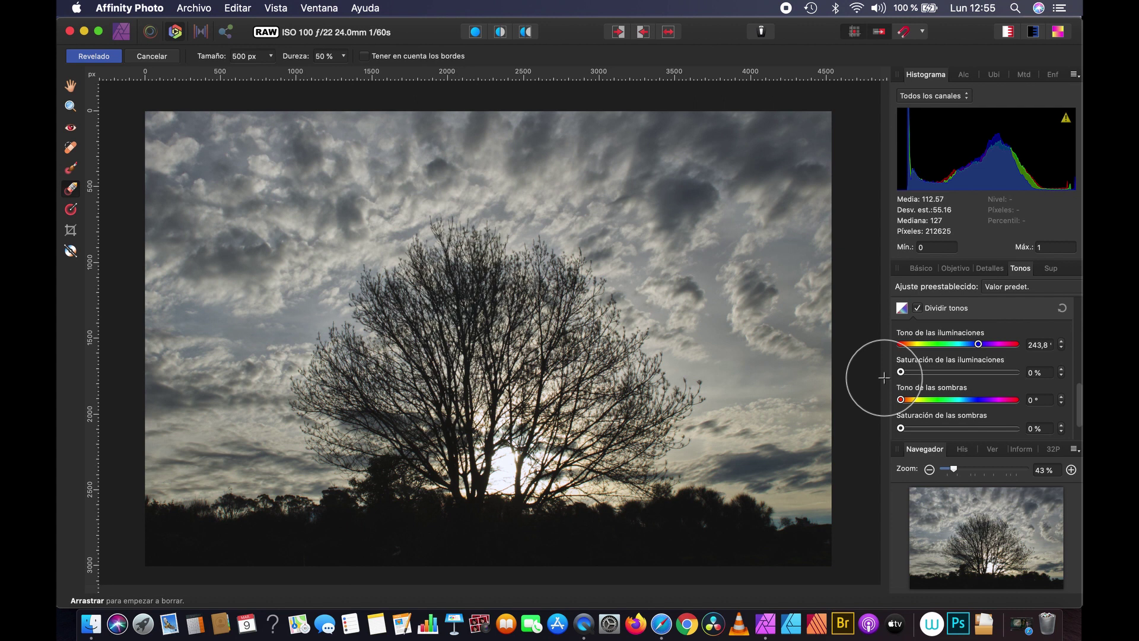
{"action": "left_click_drag", "start_coordinate": [900, 372], "coordinate": [907, 372]}
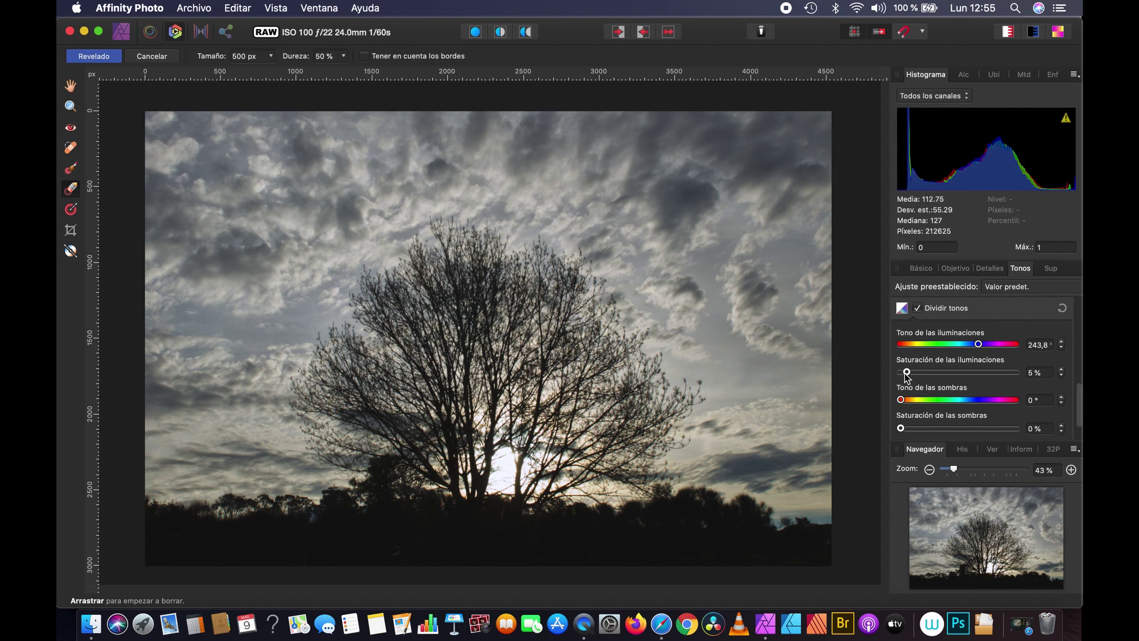
{"action": "left_click_drag", "start_coordinate": [901, 400], "coordinate": [884, 408]}
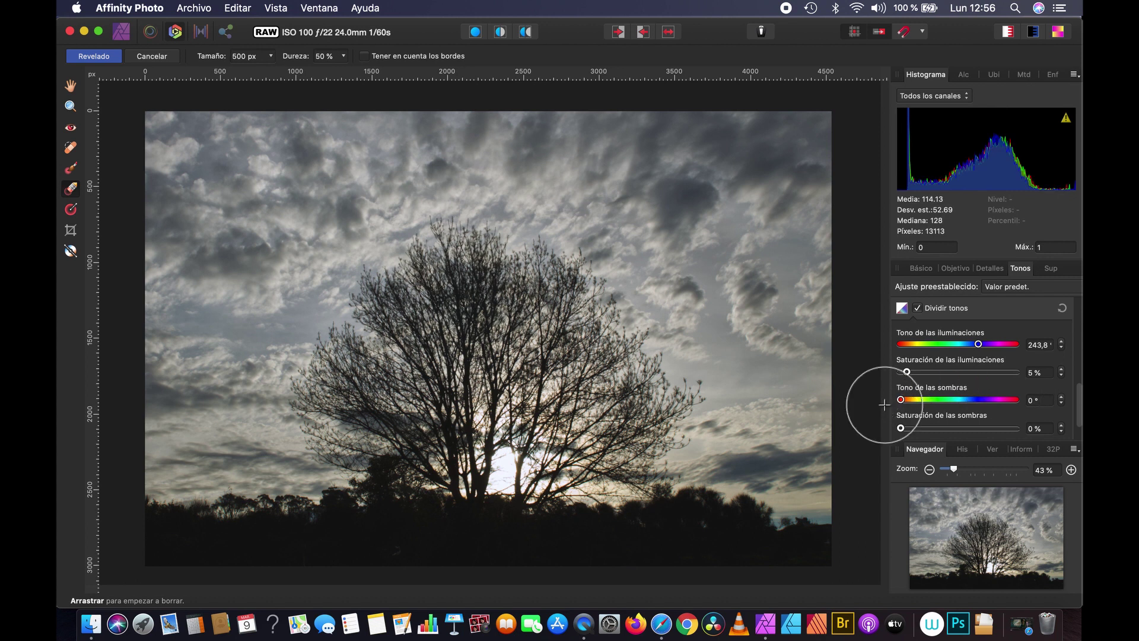
{"action": "left_click_drag", "start_coordinate": [906, 371], "coordinate": [912, 372]}
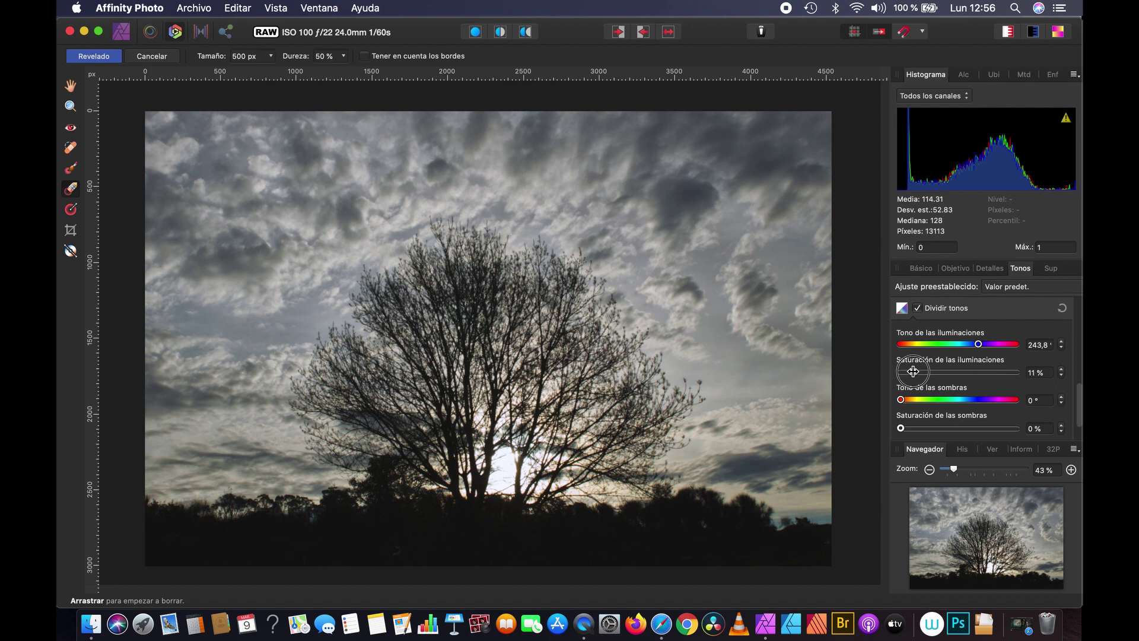
{"action": "left_click", "coordinate": [919, 308]}
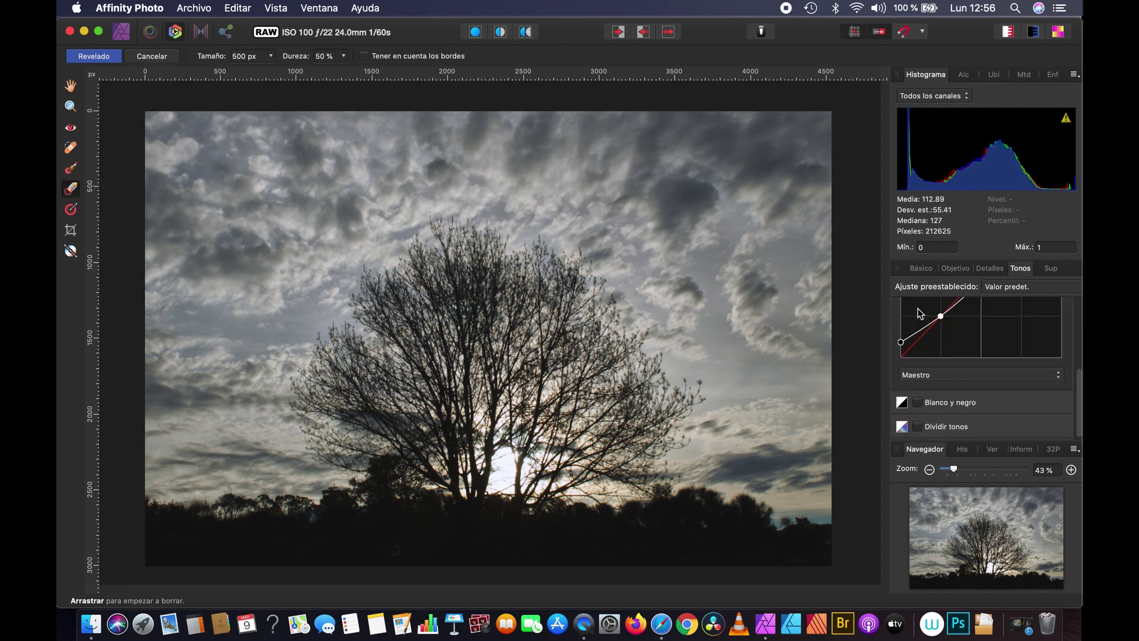
Step: Toggle split toning off and back on to compare its effect
{"action": "left_click", "coordinate": [917, 426]}
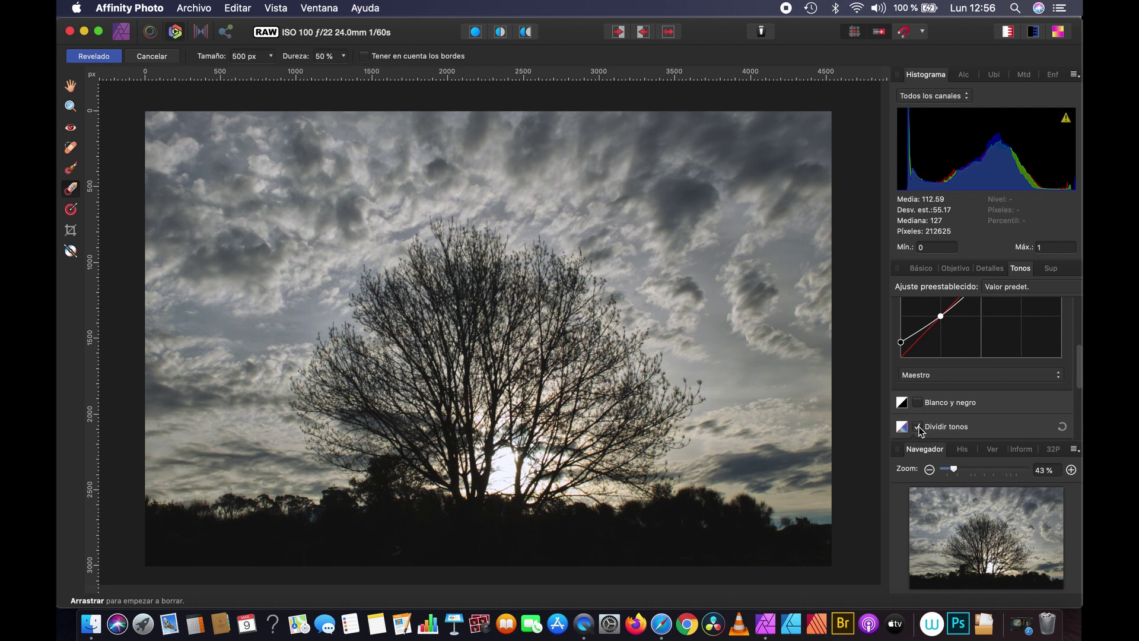
{"action": "left_click", "coordinate": [918, 426]}
{"action": "left_click", "coordinate": [918, 426]}
Step: Show a before/after split view and sweep the divider across the photo
{"action": "left_click", "coordinate": [501, 34]}
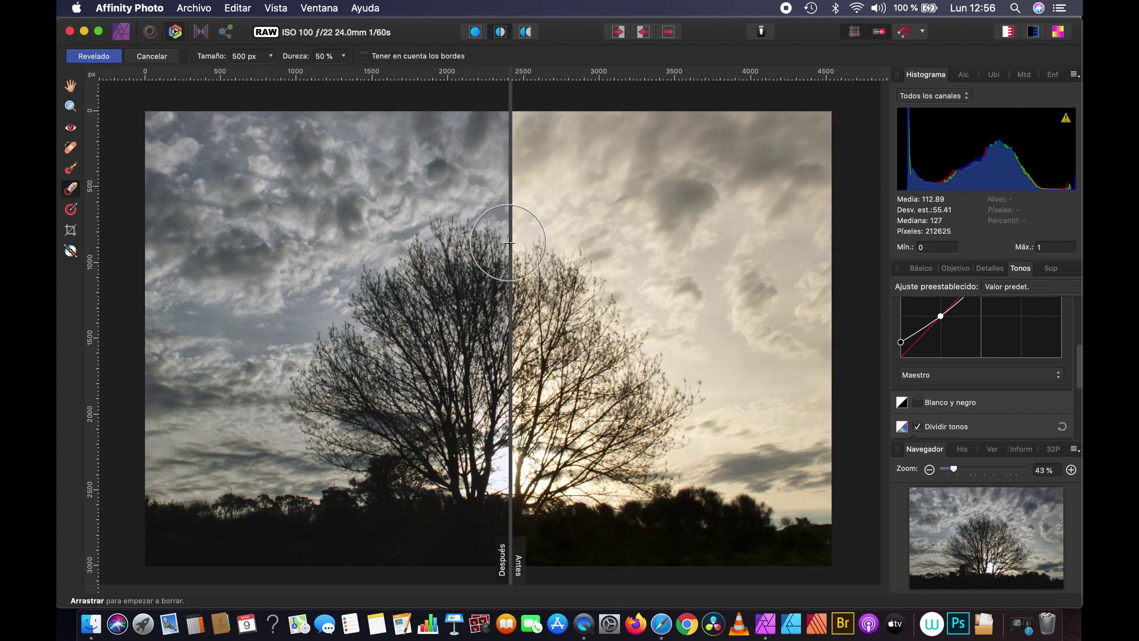
{"action": "mouse_move", "coordinate": [509, 242]}
{"action": "left_mouse_down"}
{"action": "mouse_move", "coordinate": [839, 257]}
{"action": "mouse_move", "coordinate": [188, 305]}
{"action": "mouse_move", "coordinate": [124, 321]}
{"action": "left_mouse_up"}
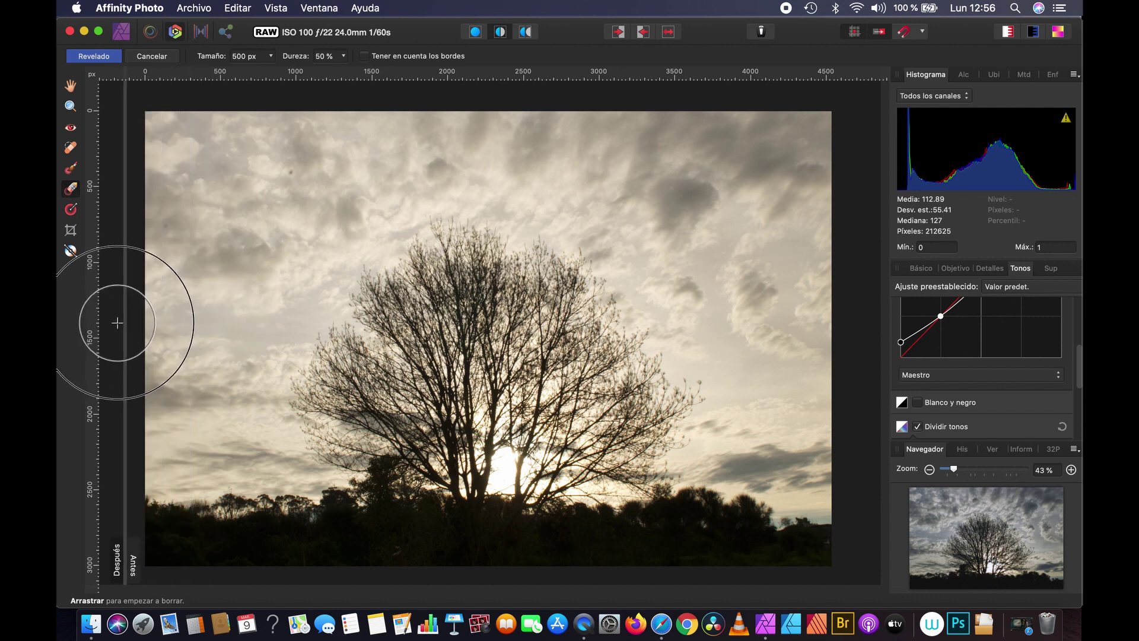
{"action": "mouse_move", "coordinate": [122, 323]}
{"action": "left_mouse_down"}
{"action": "mouse_move", "coordinate": [207, 333]}
{"action": "mouse_move", "coordinate": [525, 333]}
{"action": "mouse_move", "coordinate": [632, 318]}
{"action": "mouse_move", "coordinate": [843, 328]}
{"action": "left_mouse_up"}
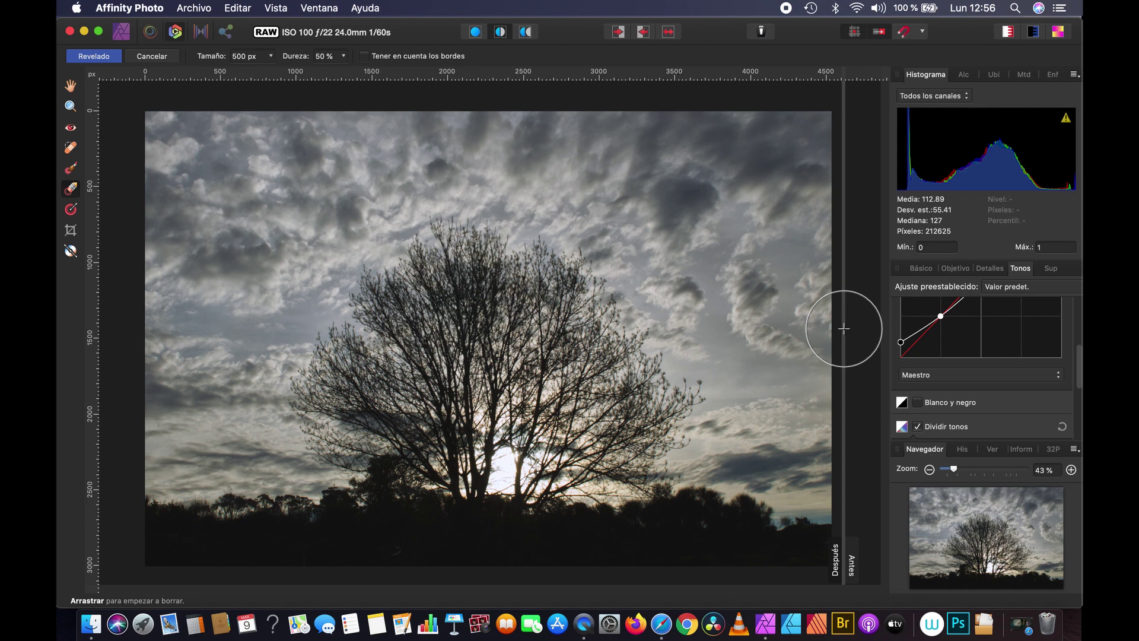
{"action": "mouse_move", "coordinate": [844, 328]}
{"action": "left_mouse_down"}
{"action": "mouse_move", "coordinate": [445, 326]}
{"action": "mouse_move", "coordinate": [521, 326]}
{"action": "left_mouse_up"}
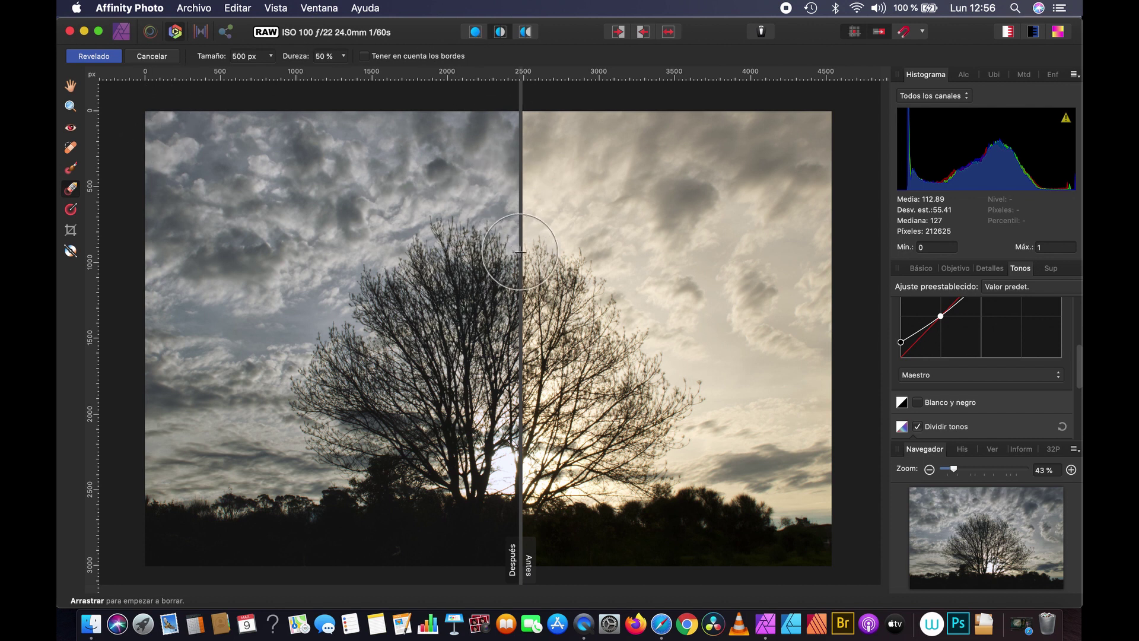
{"action": "left_click_drag", "start_coordinate": [520, 251], "coordinate": [497, 226]}
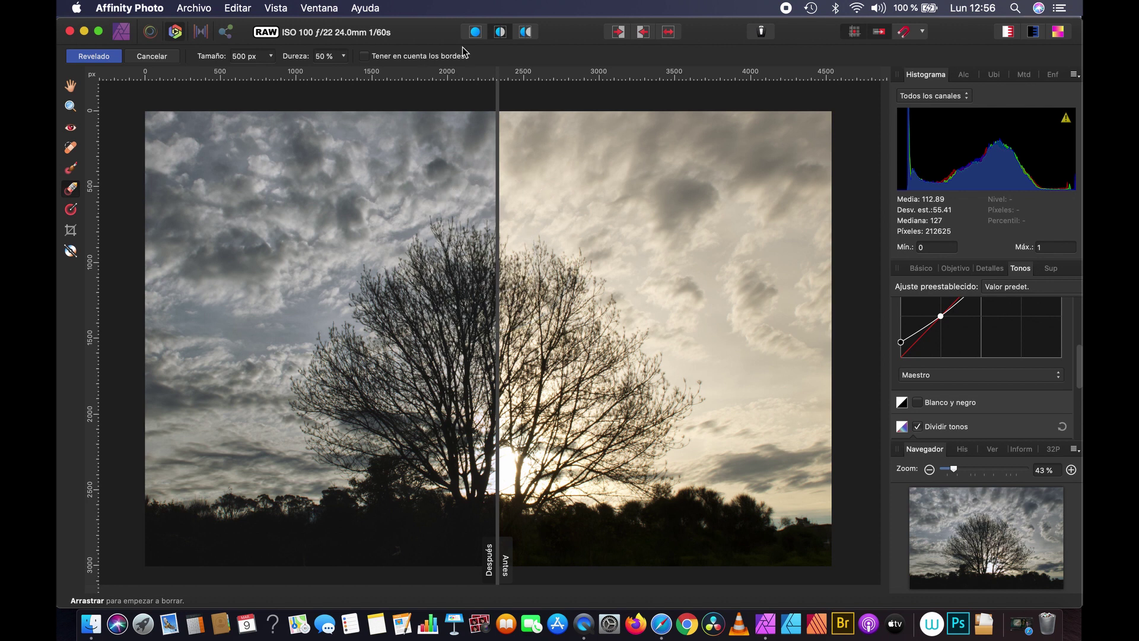
{"action": "left_click", "coordinate": [475, 32]}
Step: Apply the RAW development and open Export, showing JPEG at quality 100, 4538 × 3008 px
{"action": "left_click", "coordinate": [97, 60]}
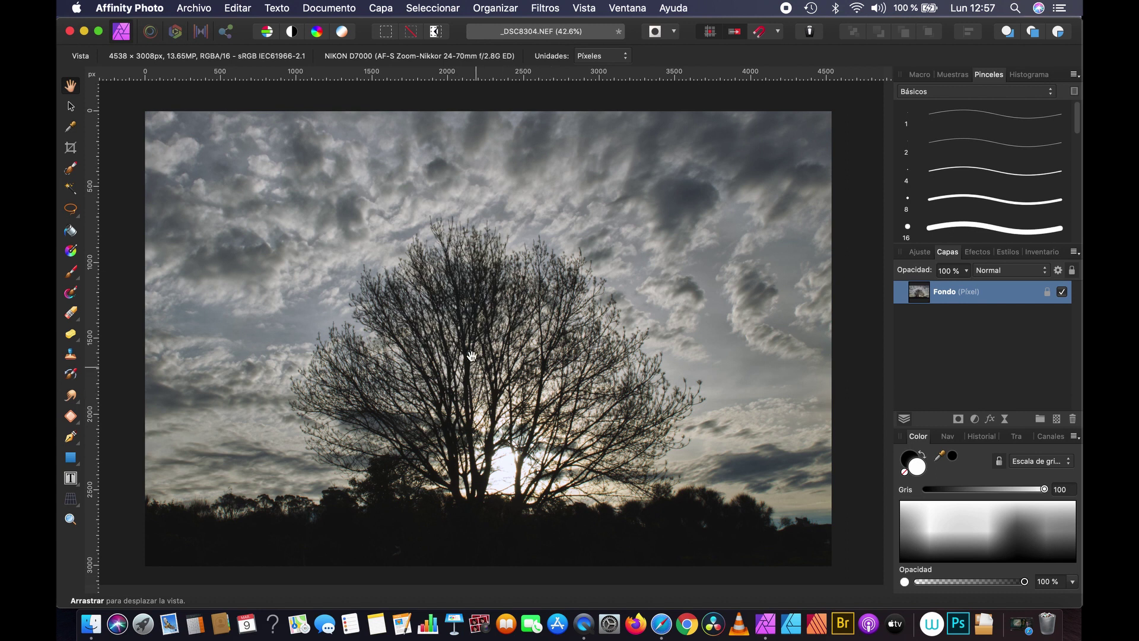
{"action": "left_click", "coordinate": [135, 8]}
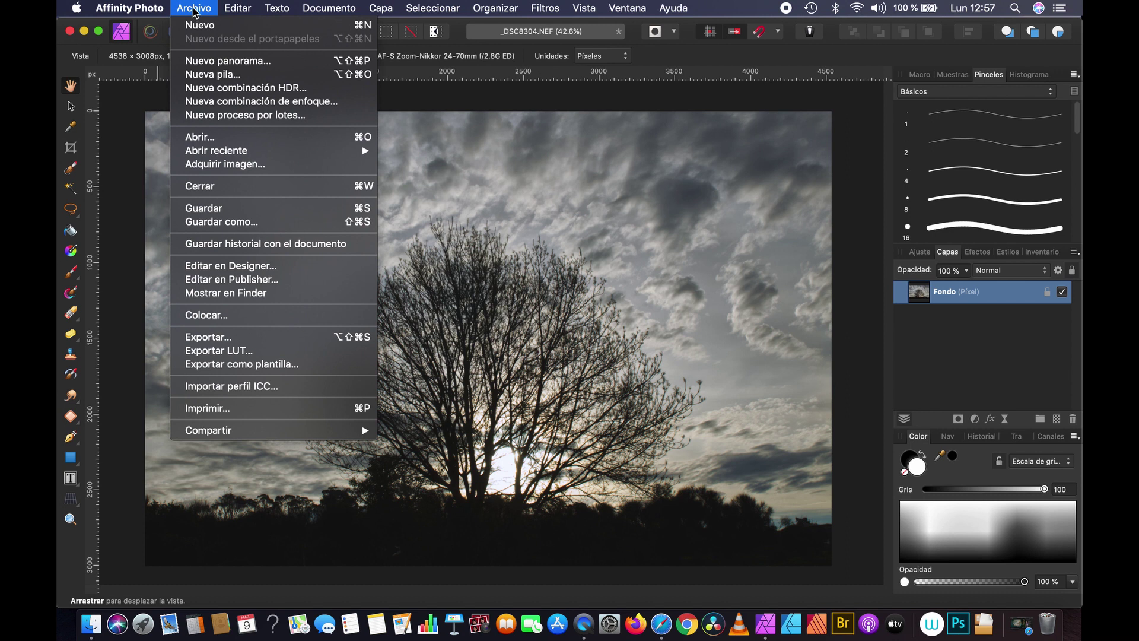
{"action": "left_click", "coordinate": [204, 342]}
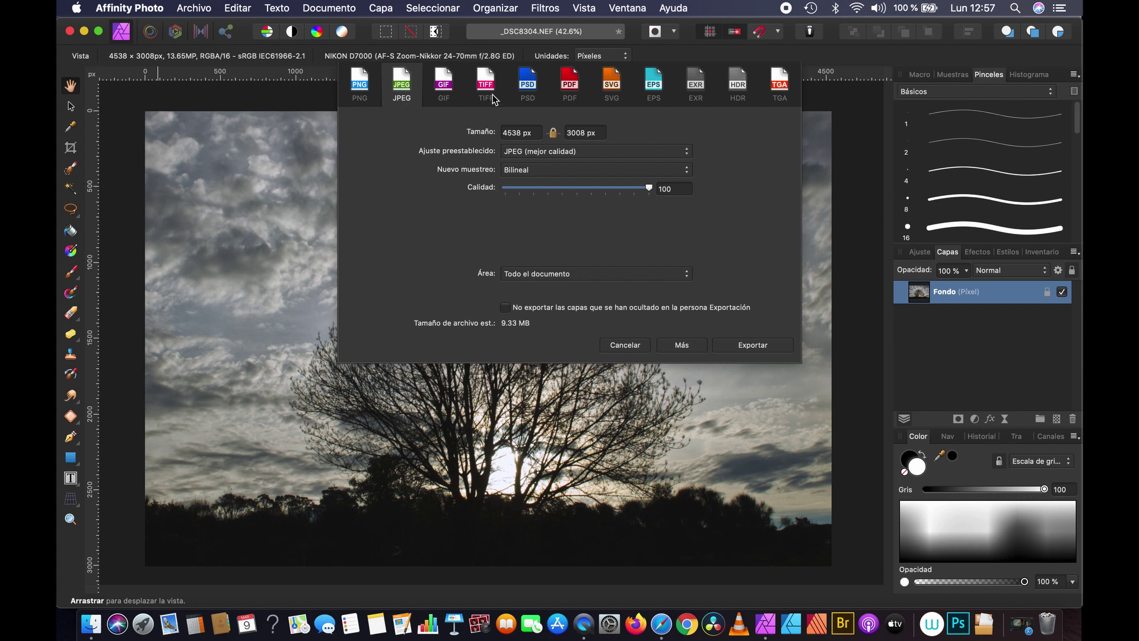
Step: Compare the PSD and PDF export options, then return to JPEG
{"action": "left_click", "coordinate": [525, 86]}
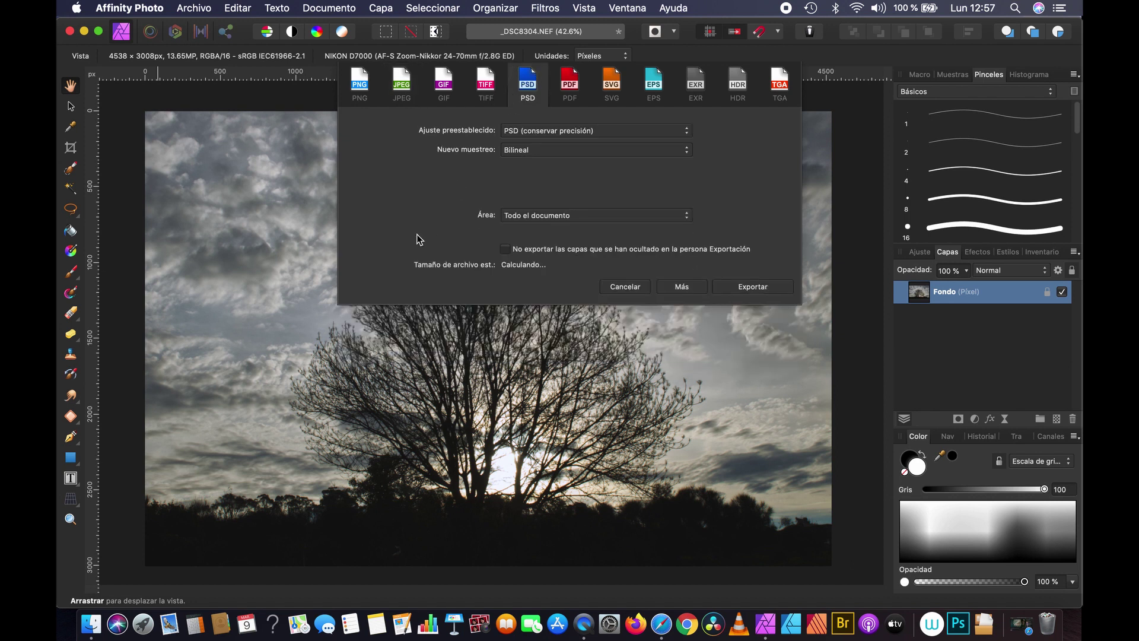
{"action": "left_click", "coordinate": [584, 96]}
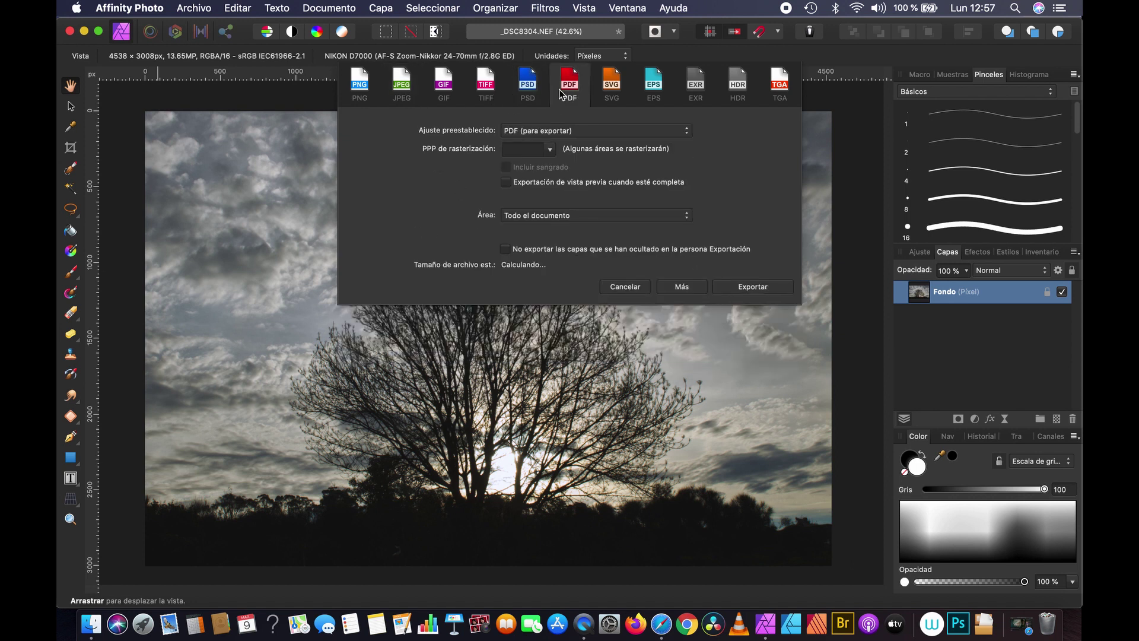
{"action": "left_click", "coordinate": [401, 89]}
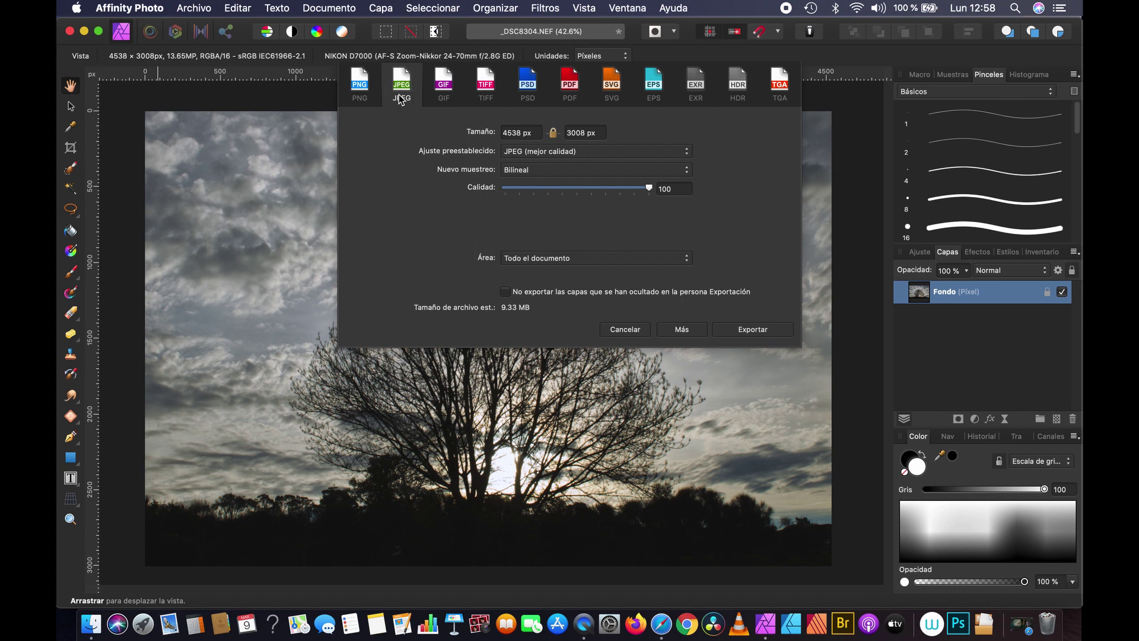
Step: Set the JPEG export to 2100 × 1392 px at quality 90 and close the settings
{"action": "left_click", "coordinate": [516, 134]}
{"action": "left_click", "coordinate": [590, 134]}
{"action": "left_click", "coordinate": [512, 134]}
{"action": "left_click", "coordinate": [574, 134]}
{"action": "left_click", "coordinate": [513, 134]}
{"action": "type", "text": "2100"}
{"action": "key", "text": "Tab"}
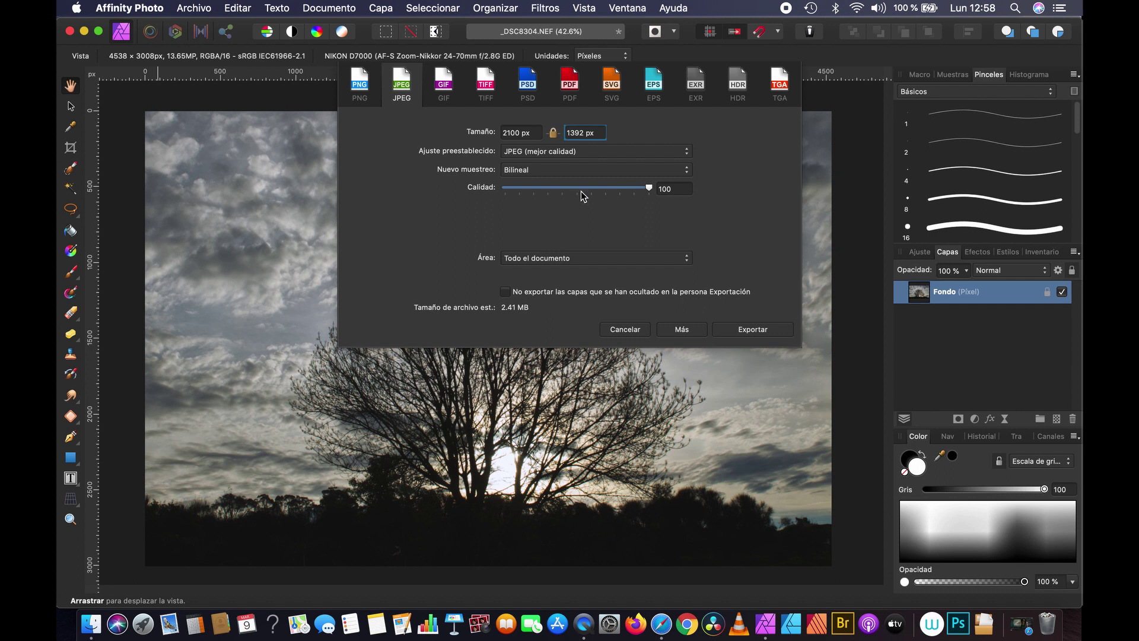
{"action": "left_click", "coordinate": [676, 190]}
{"action": "type", "text": "90"}
{"action": "key", "text": "Tab"}
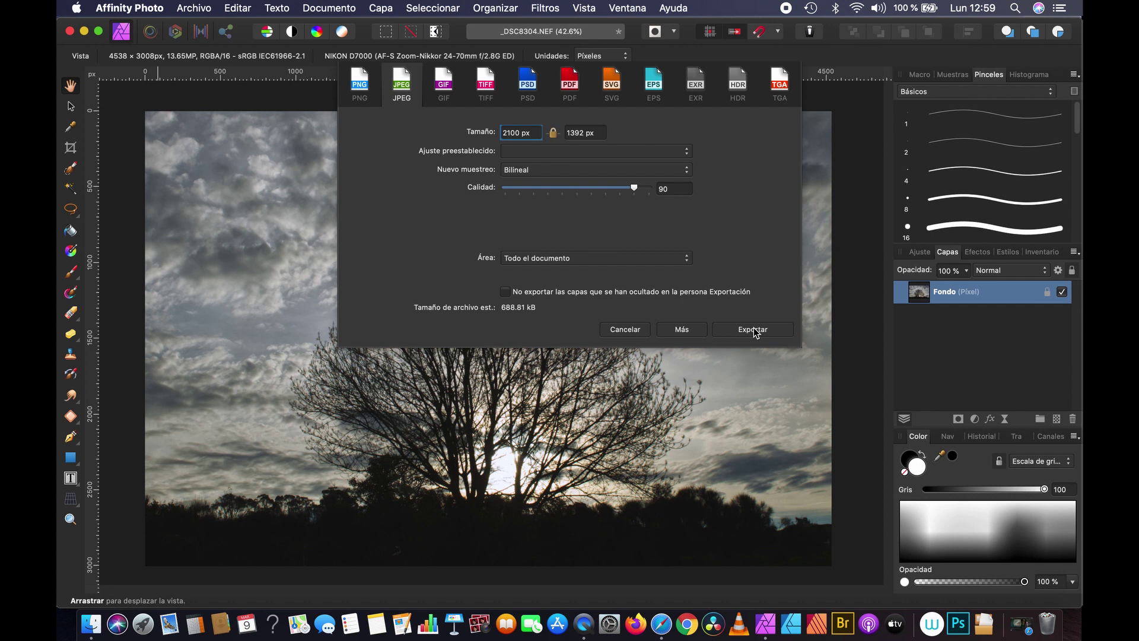
{"action": "left_click", "coordinate": [643, 331]}
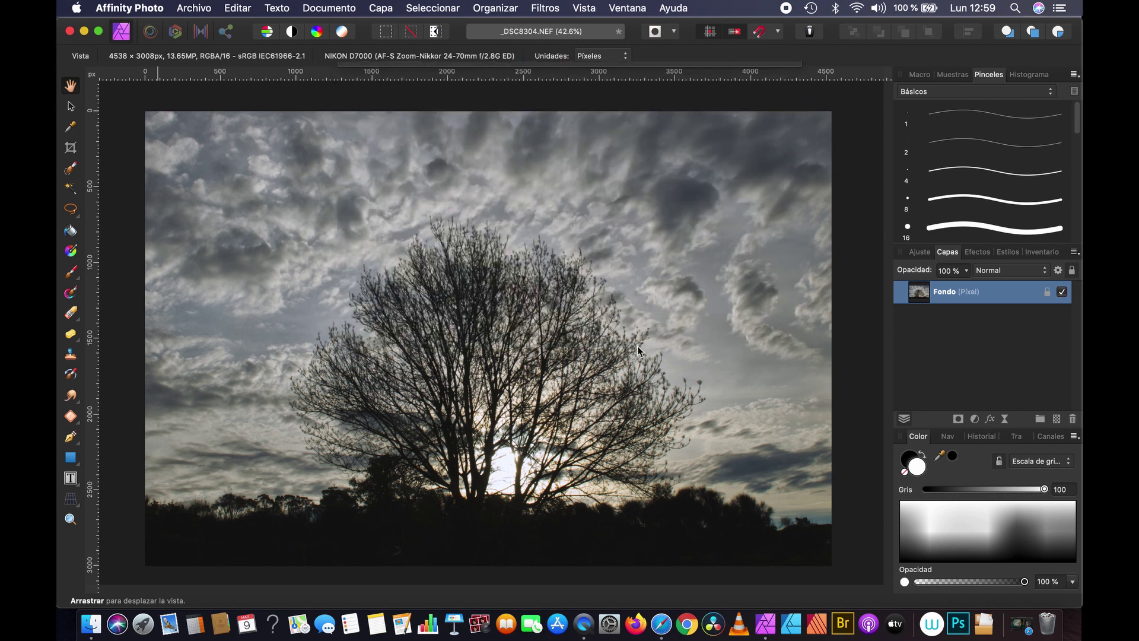